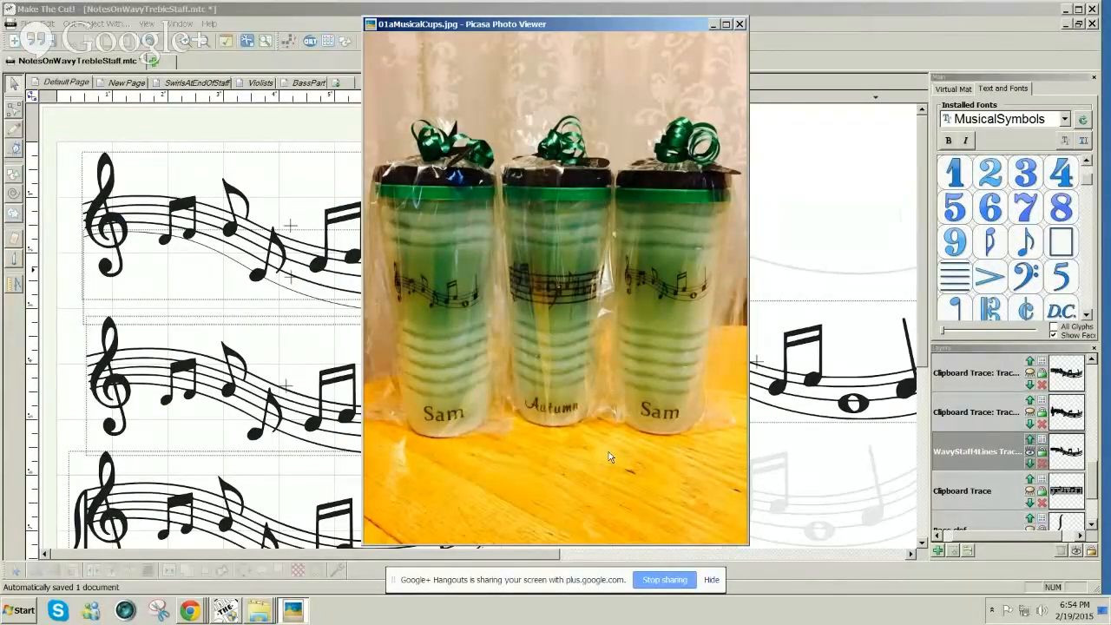
Look through the sample photos of the musical cups and the Confusing Violinists design.
{"action": "mouse_move", "coordinate": [584, 512]}
{"action": "key", "text": "Right"}
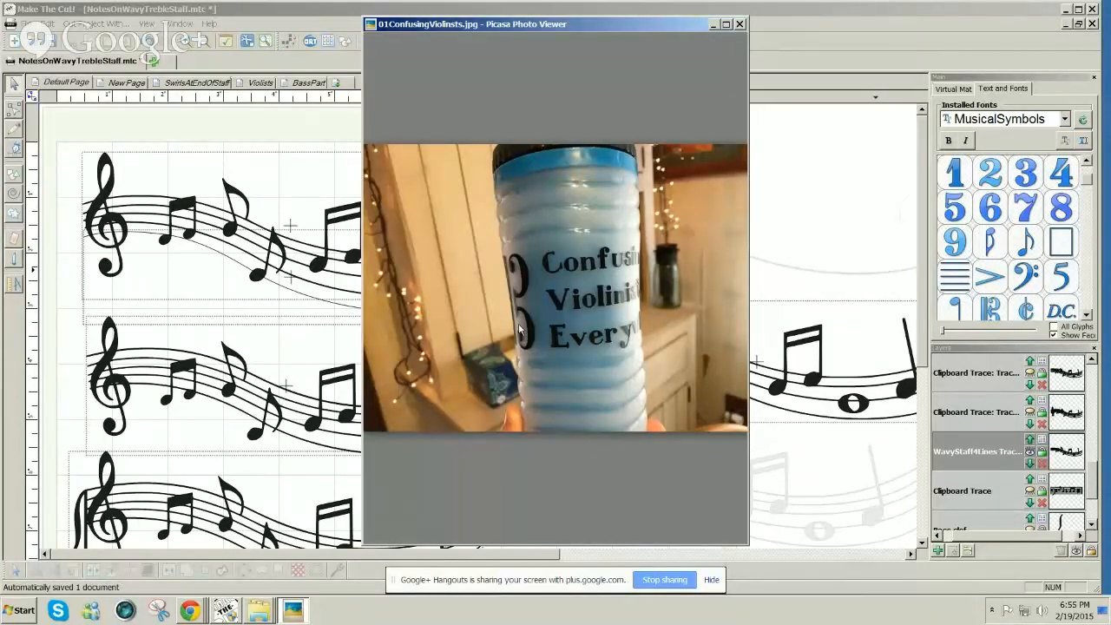
{"action": "mouse_move", "coordinate": [522, 349]}
{"action": "key", "text": "Right"}
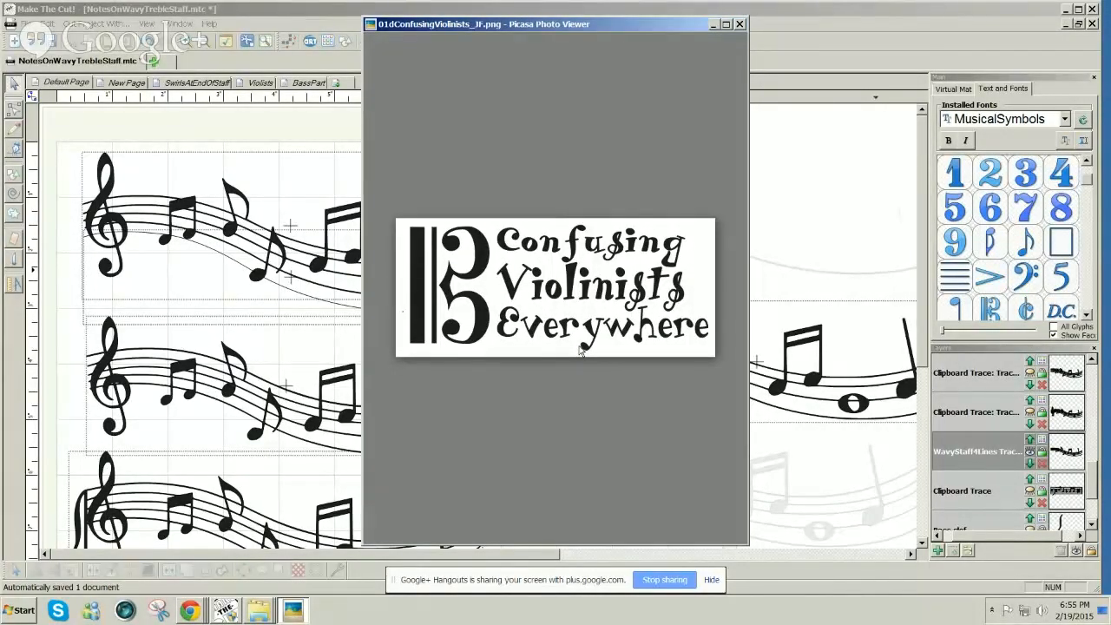
Look through the wavy staff sample images, from the original through the bass clef, alto clef, grand staff and flying staff versions.
{"action": "key", "text": "Right"}
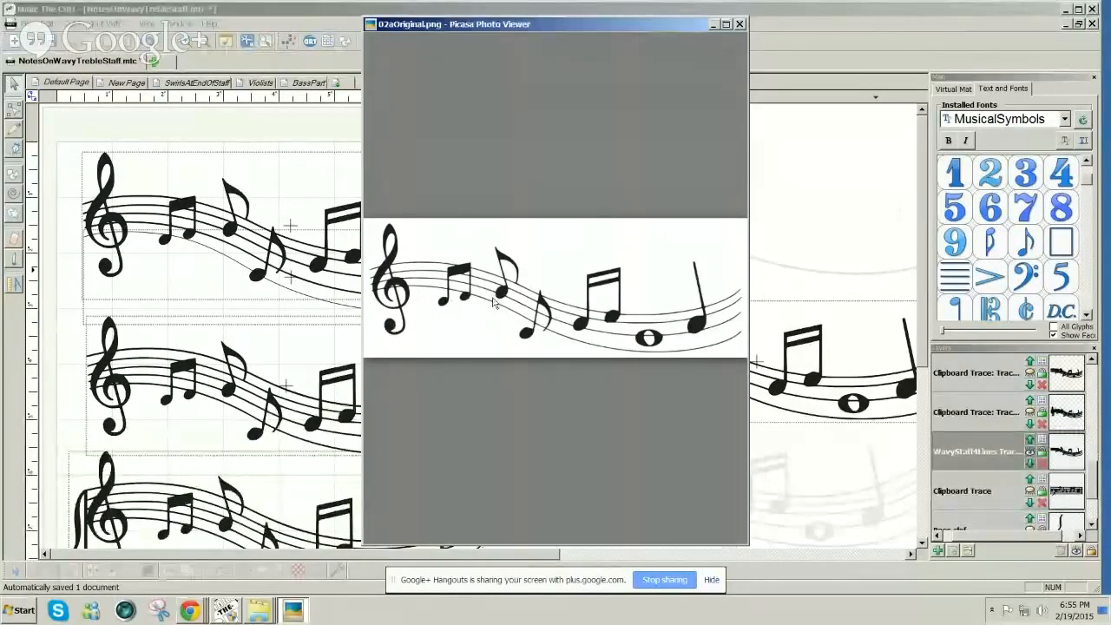
{"action": "key", "text": "Right"}
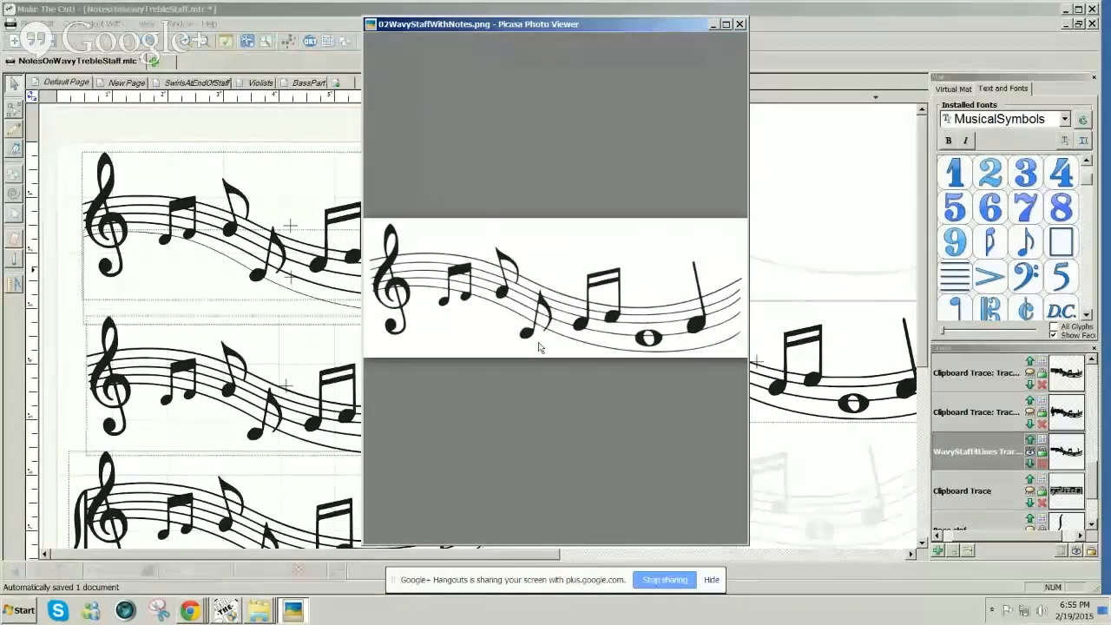
{"action": "key", "text": "Right"}
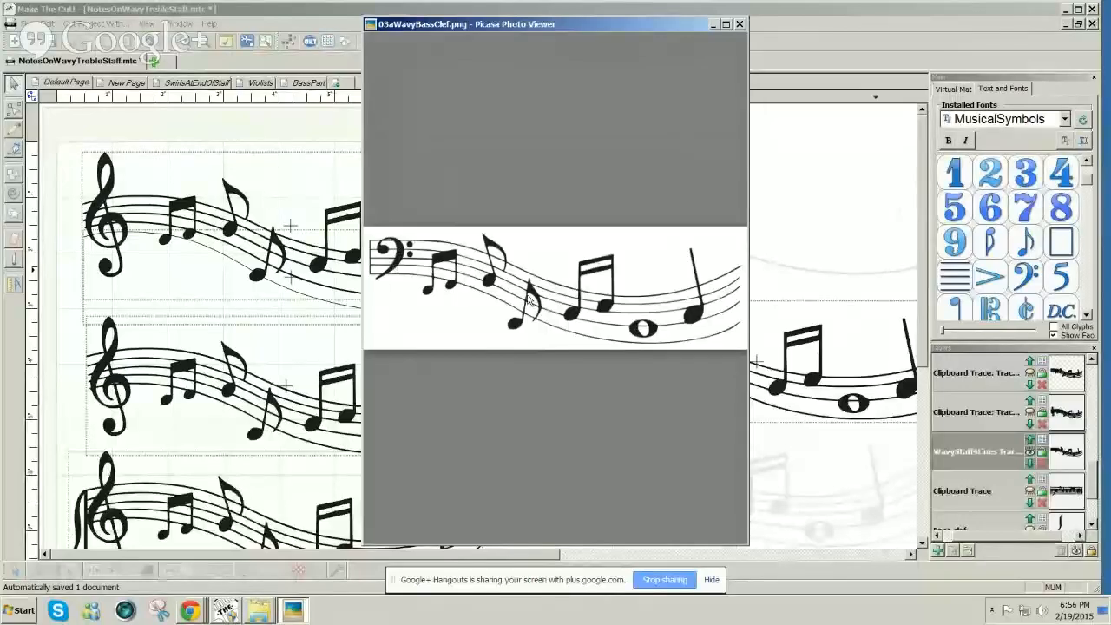
{"action": "key", "text": "Right"}
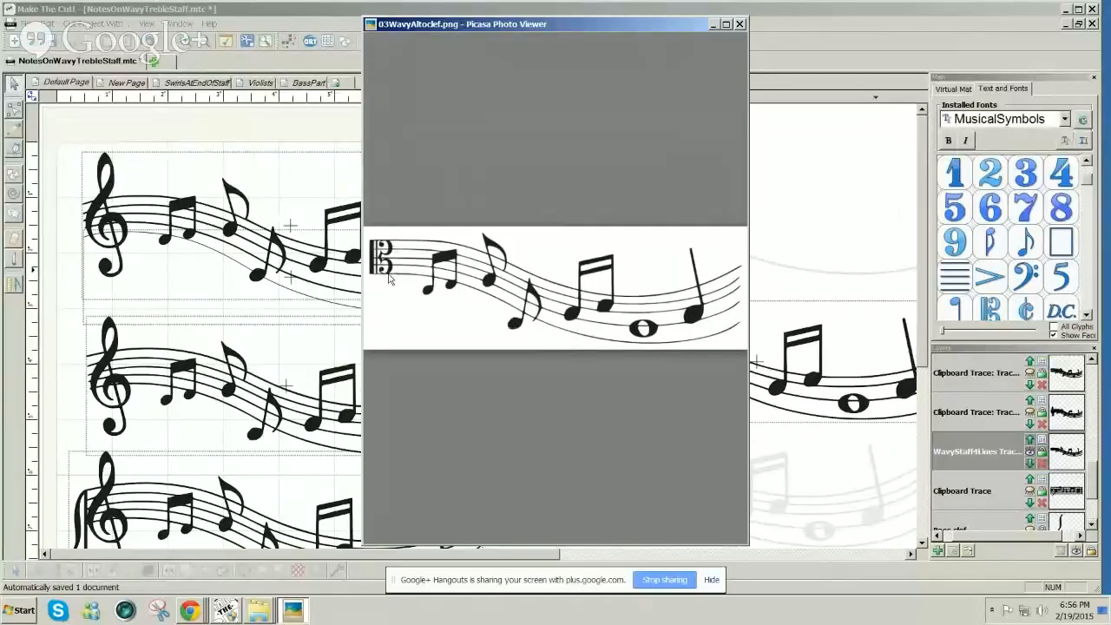
{"action": "key", "text": "Right"}
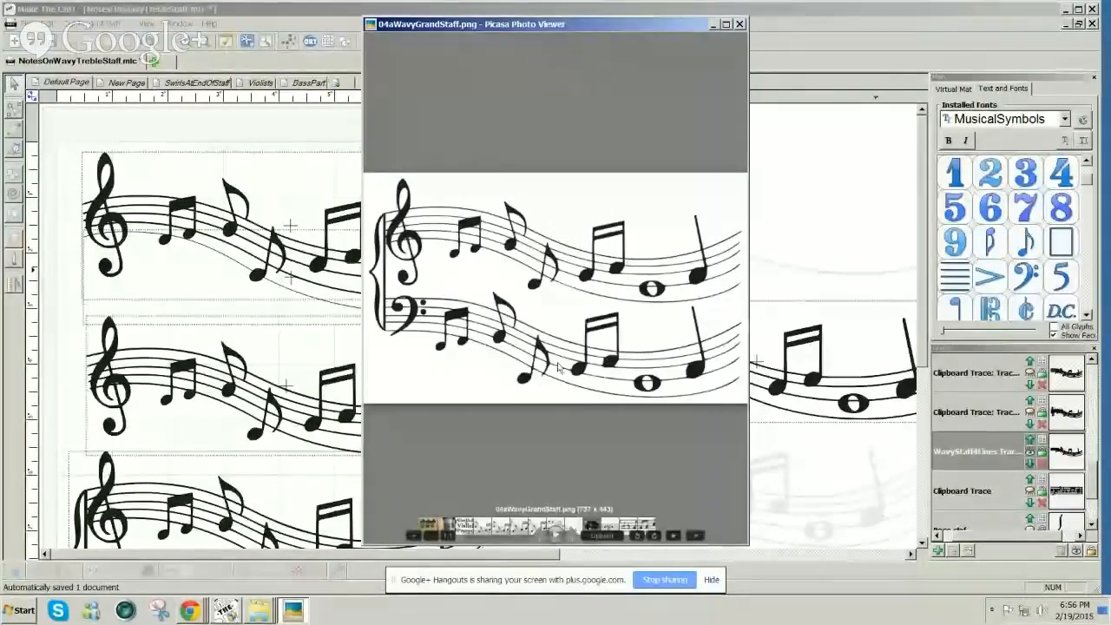
{"action": "key", "text": "Right"}
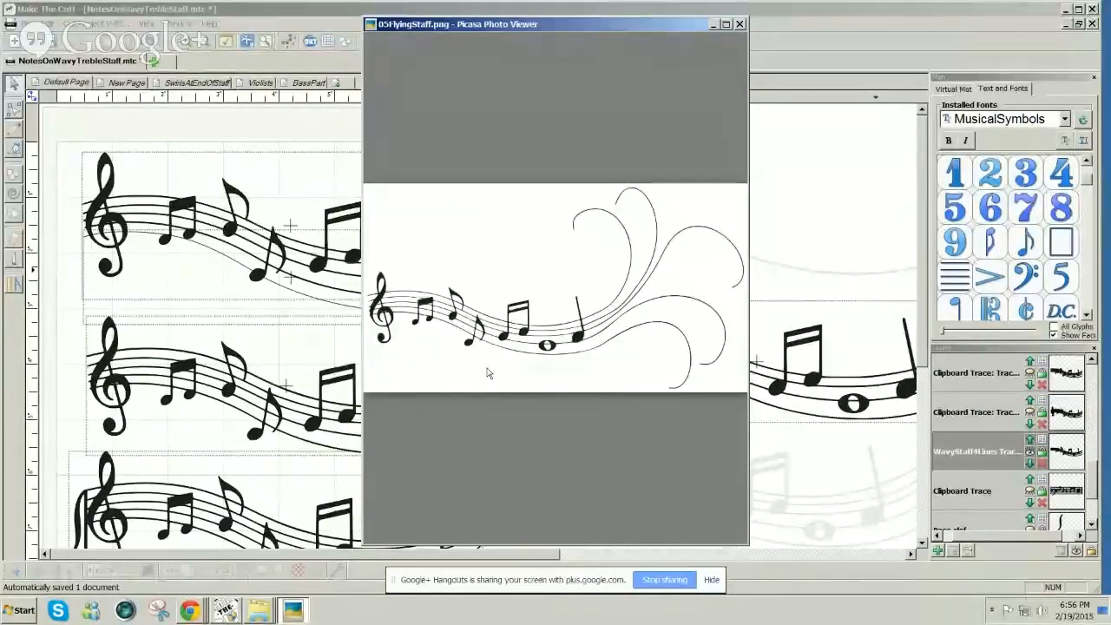
View the Musician in Training frame, the treble and bass notes and both bass part images, and close the photo viewer.
{"action": "key", "text": "Right"}
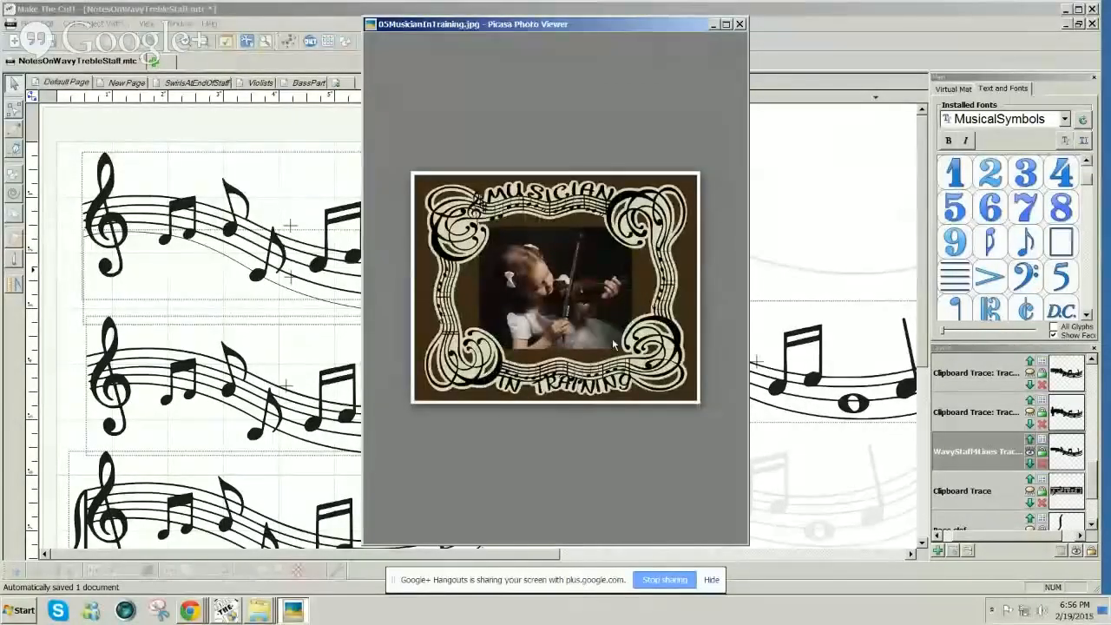
{"action": "mouse_move", "coordinate": [569, 322]}
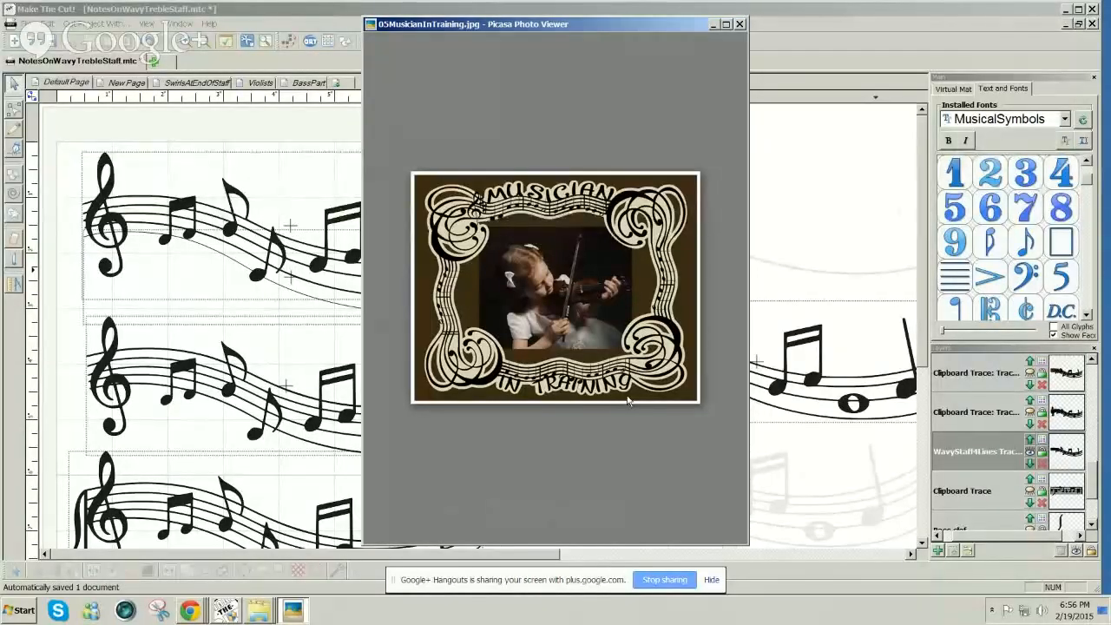
{"action": "key", "text": "Right"}
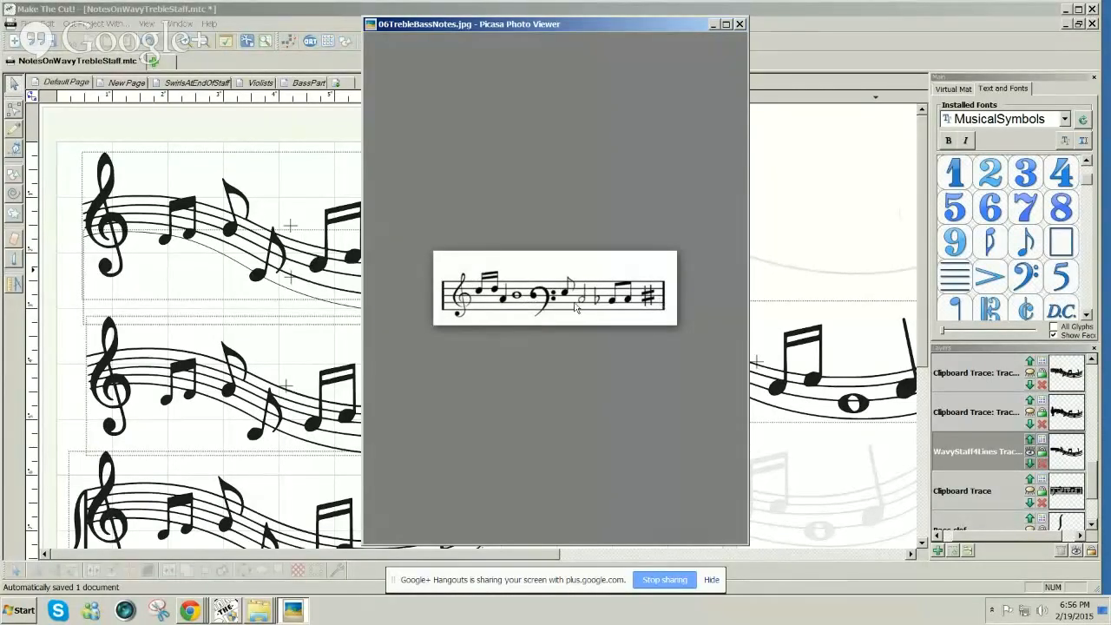
{"action": "key", "text": "Right"}
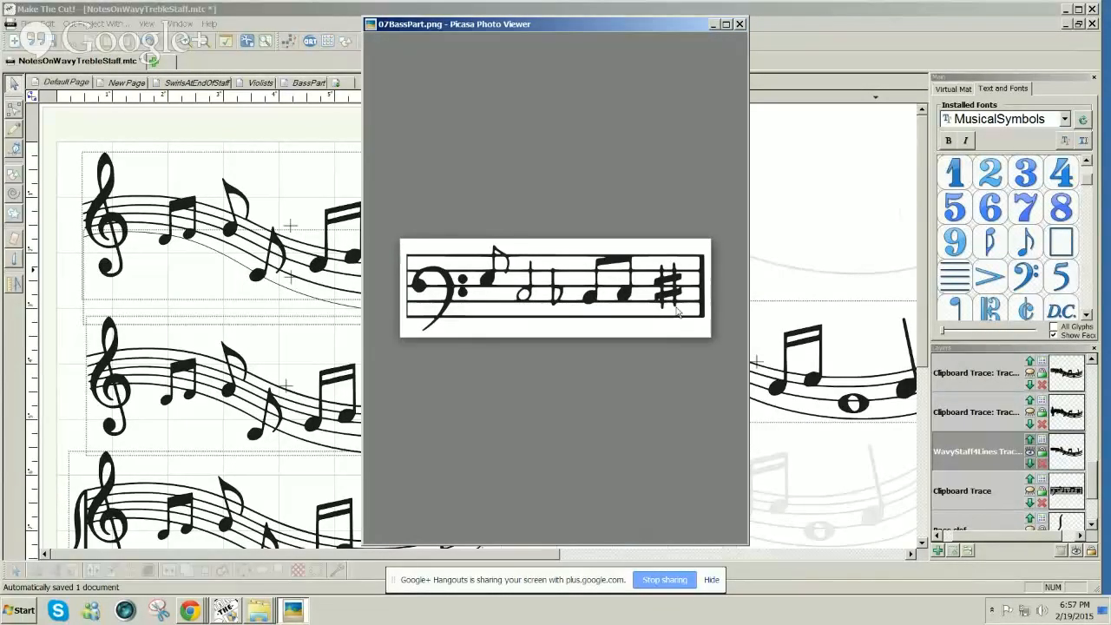
{"action": "key", "text": "Right"}
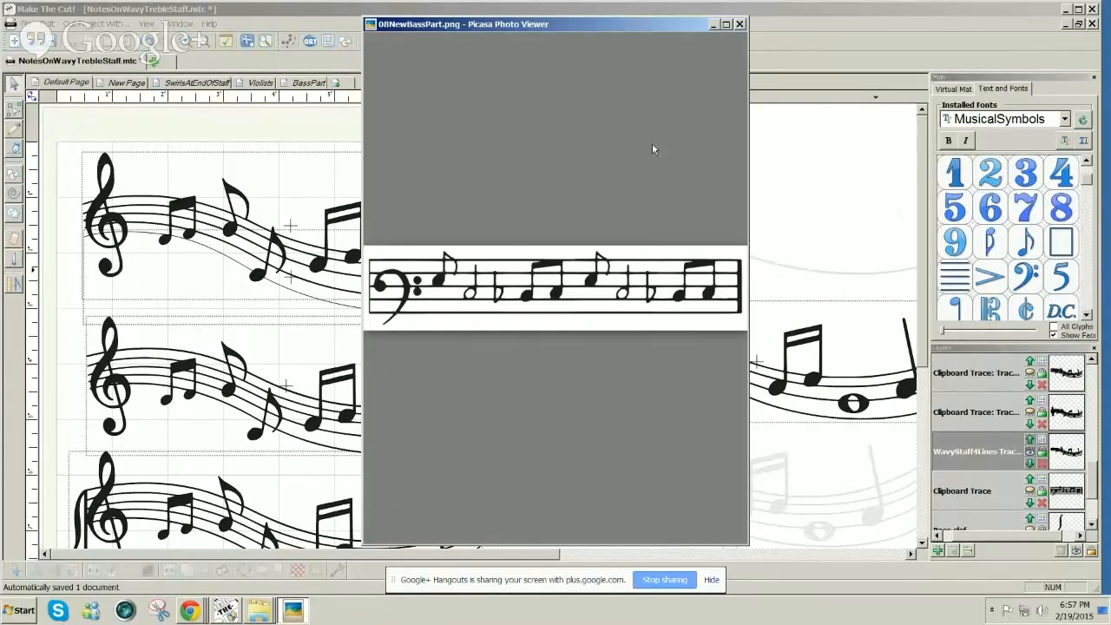
{"action": "mouse_move", "coordinate": [530, 352]}
{"action": "left_click", "coordinate": [740, 24]}
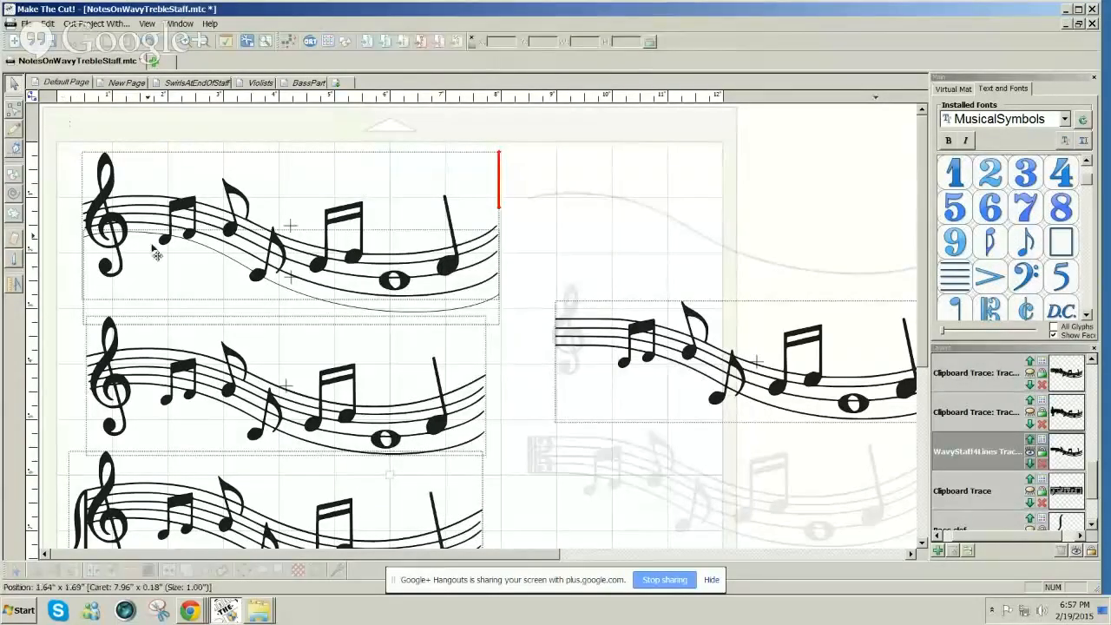
Pull the lowest line out of the top treble staff to about X 8.21, Y 0.35, and select the remaining four-line staff.
{"action": "left_click_drag", "start_coordinate": [195, 248], "coordinate": [632, 189]}
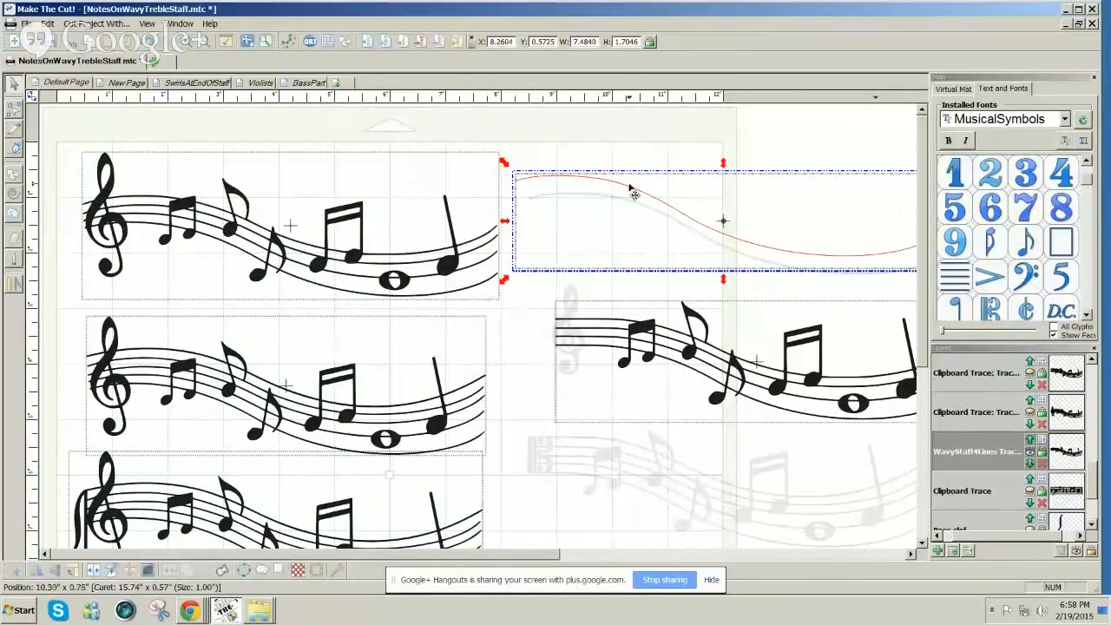
{"action": "mouse_move", "coordinate": [633, 194]}
{"action": "left_mouse_down"}
{"action": "mouse_move", "coordinate": [481, 211]}
{"action": "mouse_move", "coordinate": [228, 268]}
{"action": "mouse_move", "coordinate": [196, 266]}
{"action": "mouse_move", "coordinate": [186, 242]}
{"action": "mouse_move", "coordinate": [198, 253]}
{"action": "mouse_move", "coordinate": [198, 199]}
{"action": "mouse_move", "coordinate": [215, 201]}
{"action": "mouse_move", "coordinate": [213, 253]}
{"action": "mouse_move", "coordinate": [442, 149]}
{"action": "mouse_move", "coordinate": [522, 153]}
{"action": "mouse_move", "coordinate": [630, 182]}
{"action": "left_mouse_up"}
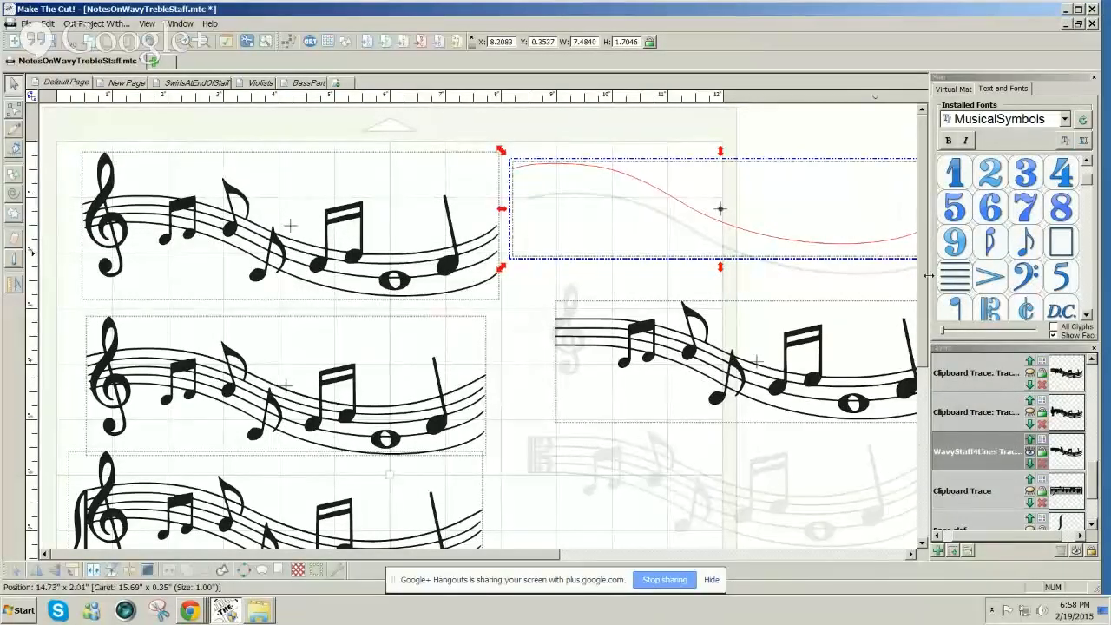
{"action": "left_click", "coordinate": [318, 278]}
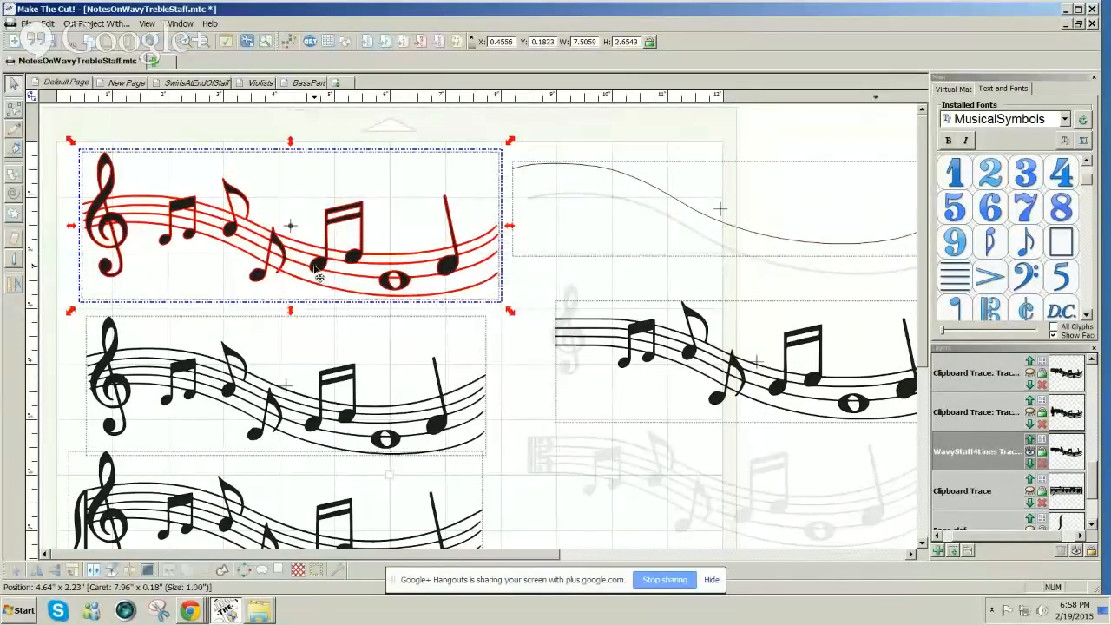
{"action": "scroll", "coordinate": [318, 276], "scroll_direction": "up", "scroll_amount": 2}
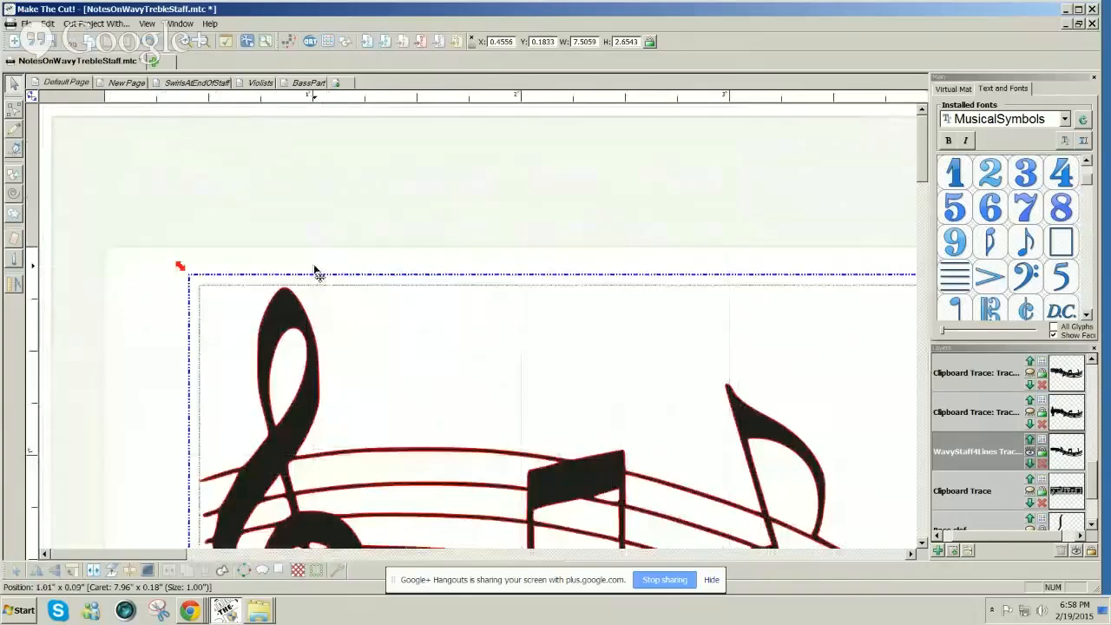
{"action": "scroll", "coordinate": [360, 299], "scroll_direction": "up", "scroll_amount": 2}
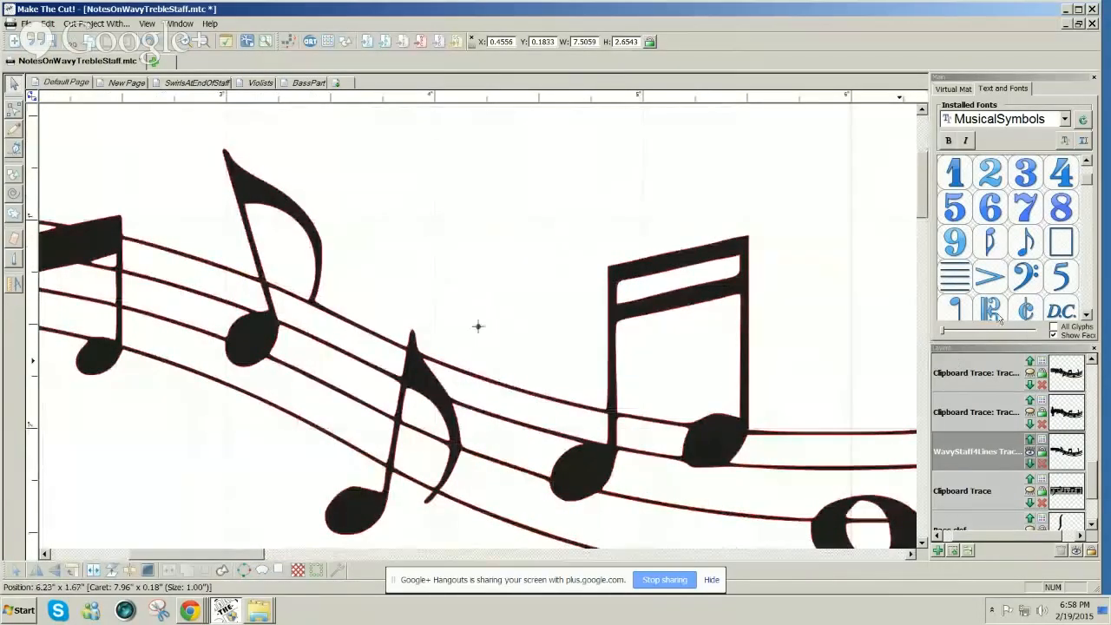
{"action": "left_click_drag", "start_coordinate": [250, 556], "coordinate": [184, 556]}
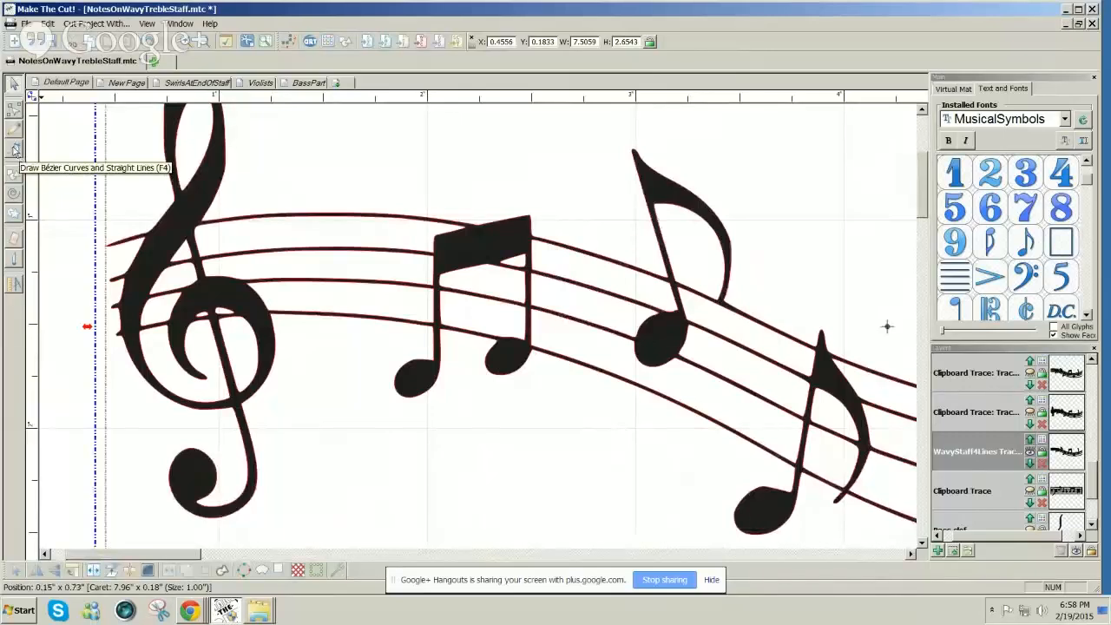
Hide the drawing toolbar and show it again, twice.
{"action": "left_click", "coordinate": [33, 97]}
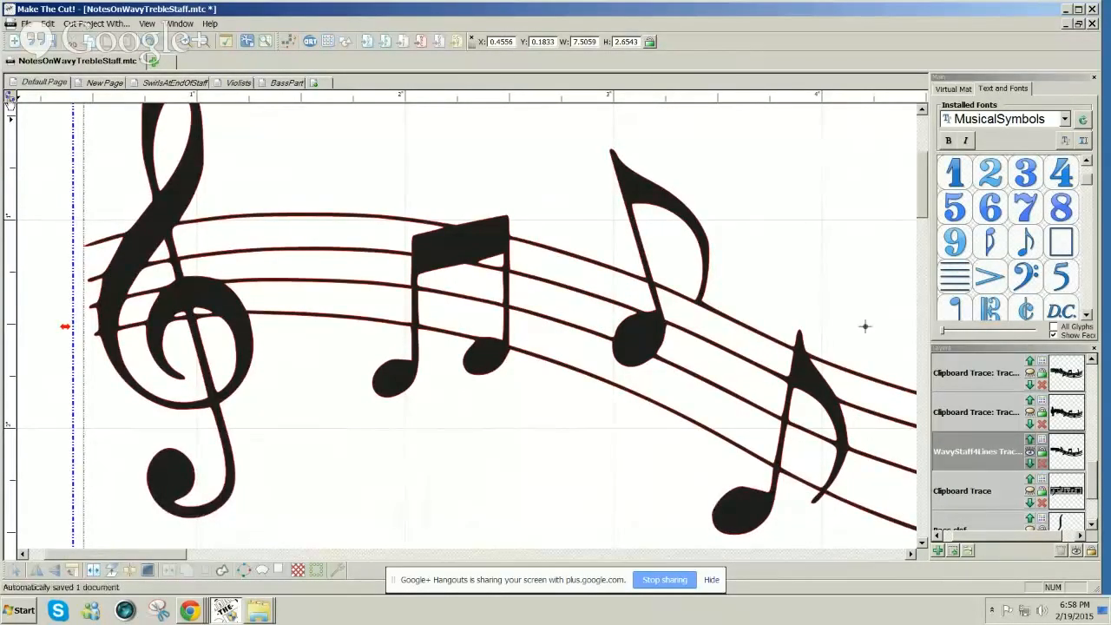
{"action": "left_click", "coordinate": [10, 98]}
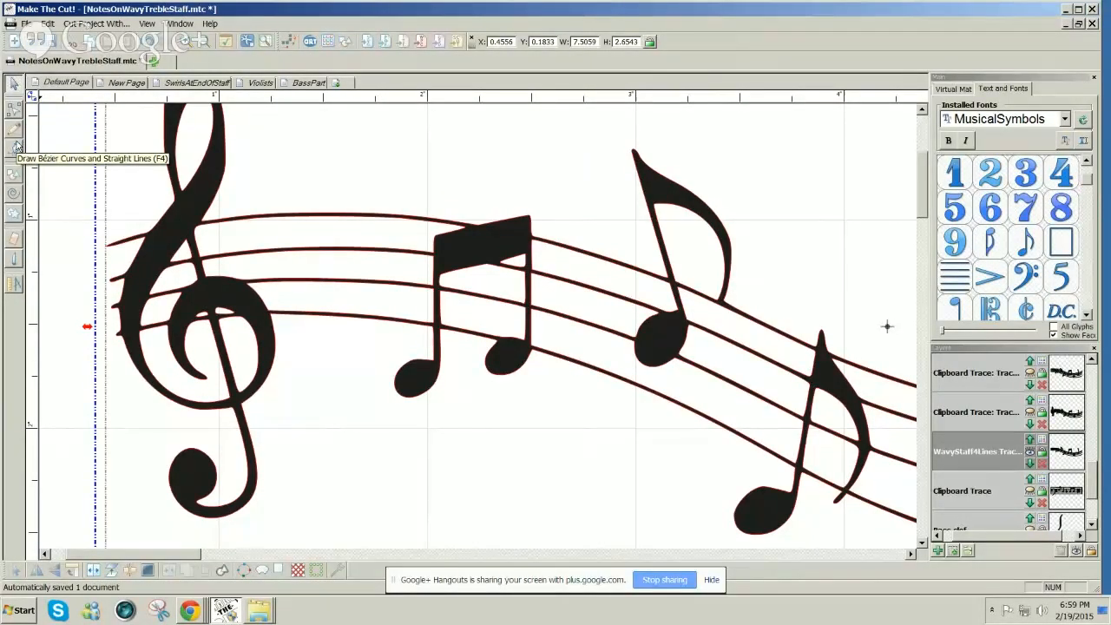
{"action": "left_click", "coordinate": [33, 100]}
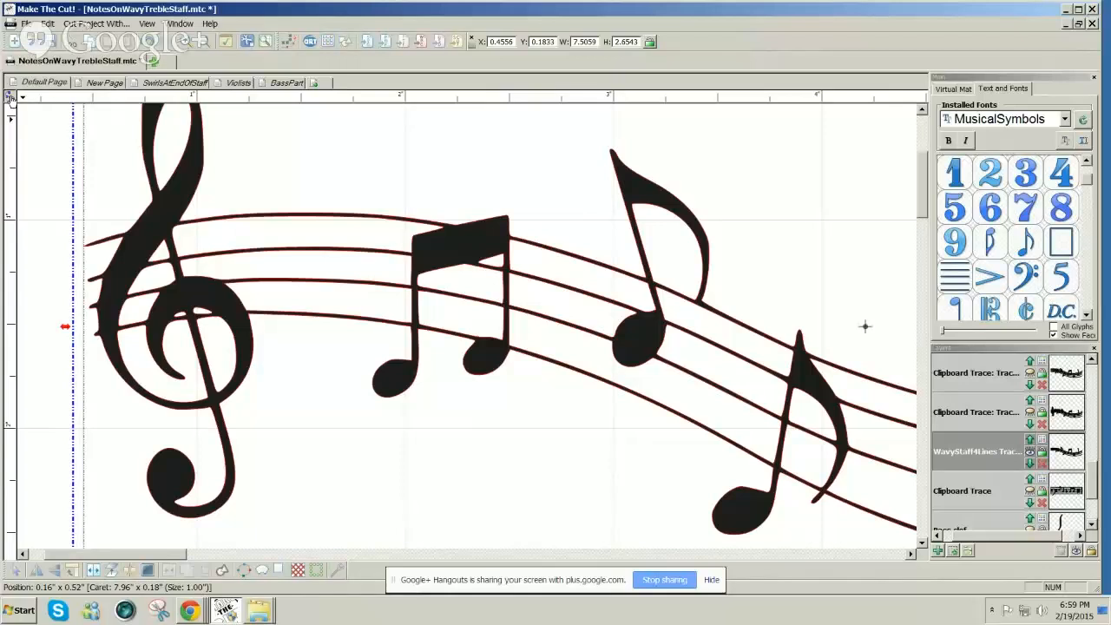
{"action": "left_click", "coordinate": [10, 96]}
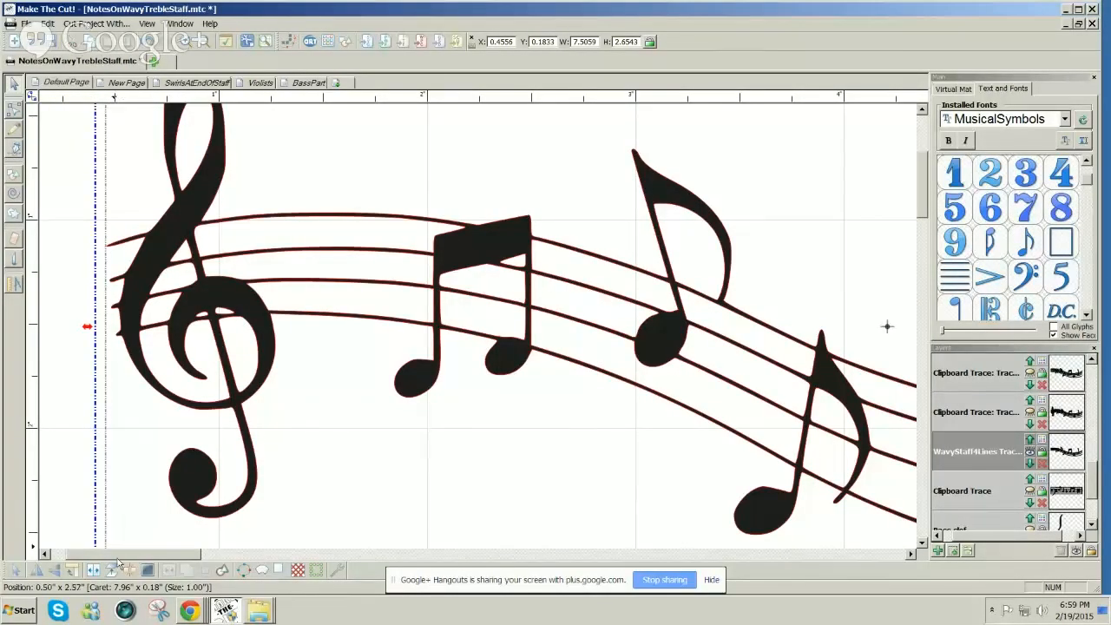
In a new project, draw a freehand squiggle about 7.7 by 3.4 inches as a 0.5 mm wide fat path.
{"action": "left_click", "coordinate": [156, 62]}
{"action": "left_click", "coordinate": [9, 104]}
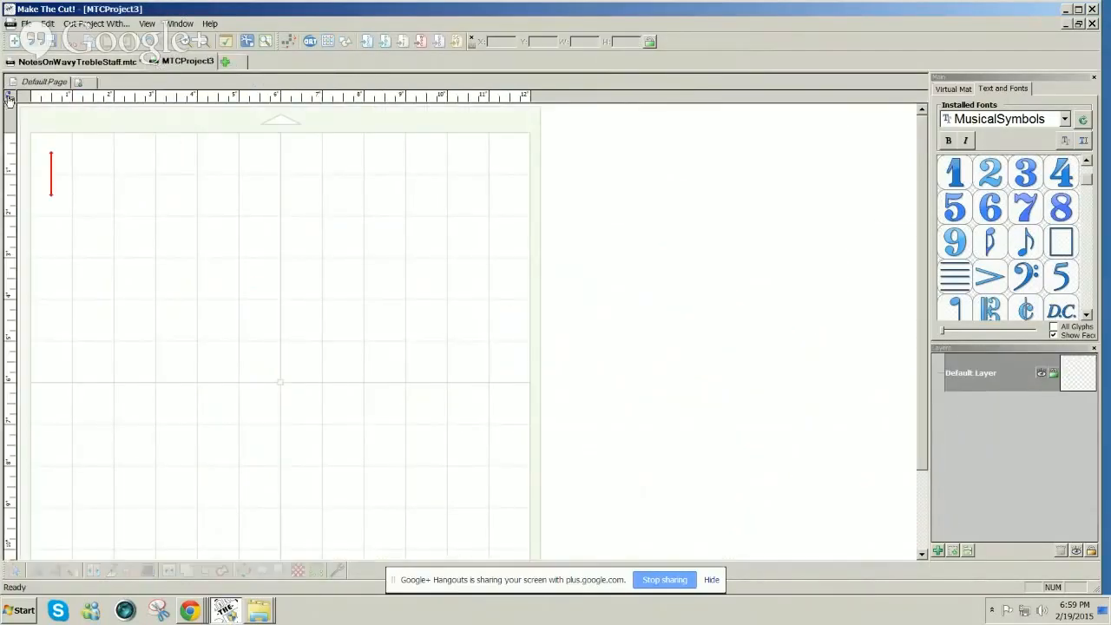
{"action": "left_click", "coordinate": [14, 128]}
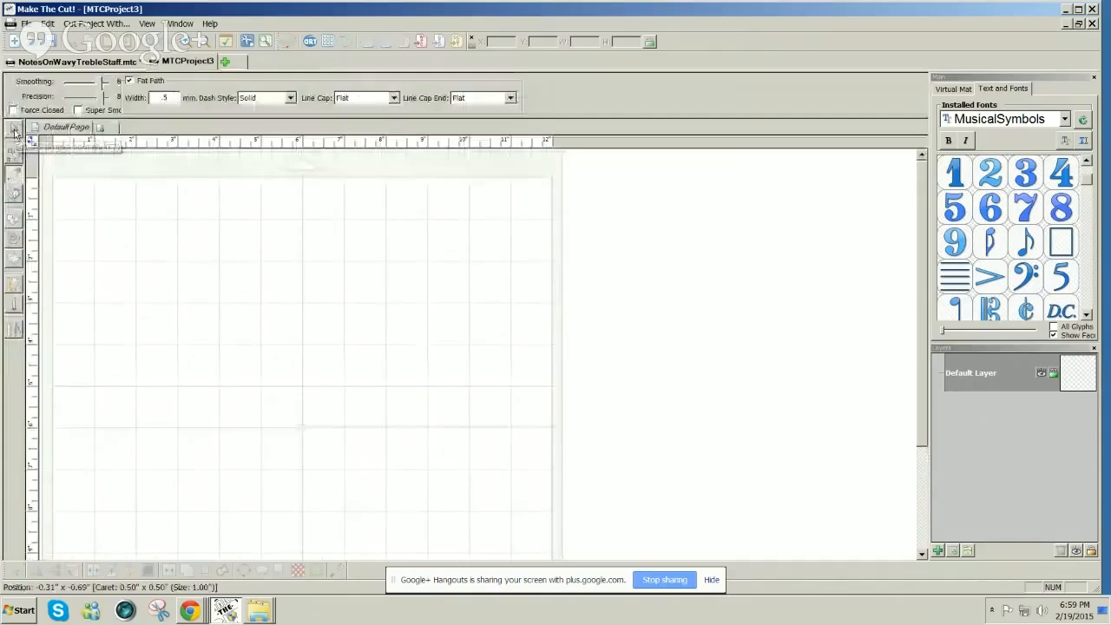
{"action": "mouse_move", "coordinate": [116, 295]}
{"action": "left_mouse_down"}
{"action": "mouse_move", "coordinate": [146, 261]}
{"action": "mouse_move", "coordinate": [153, 282]}
{"action": "mouse_move", "coordinate": [175, 254]}
{"action": "mouse_move", "coordinate": [198, 275]}
{"action": "mouse_move", "coordinate": [207, 318]}
{"action": "mouse_move", "coordinate": [304, 330]}
{"action": "mouse_move", "coordinate": [324, 291]}
{"action": "mouse_move", "coordinate": [321, 316]}
{"action": "mouse_move", "coordinate": [343, 312]}
{"action": "mouse_move", "coordinate": [342, 293]}
{"action": "mouse_move", "coordinate": [365, 333]}
{"action": "mouse_move", "coordinate": [437, 338]}
{"action": "mouse_move", "coordinate": [413, 376]}
{"action": "mouse_move", "coordinate": [376, 390]}
{"action": "left_mouse_up"}
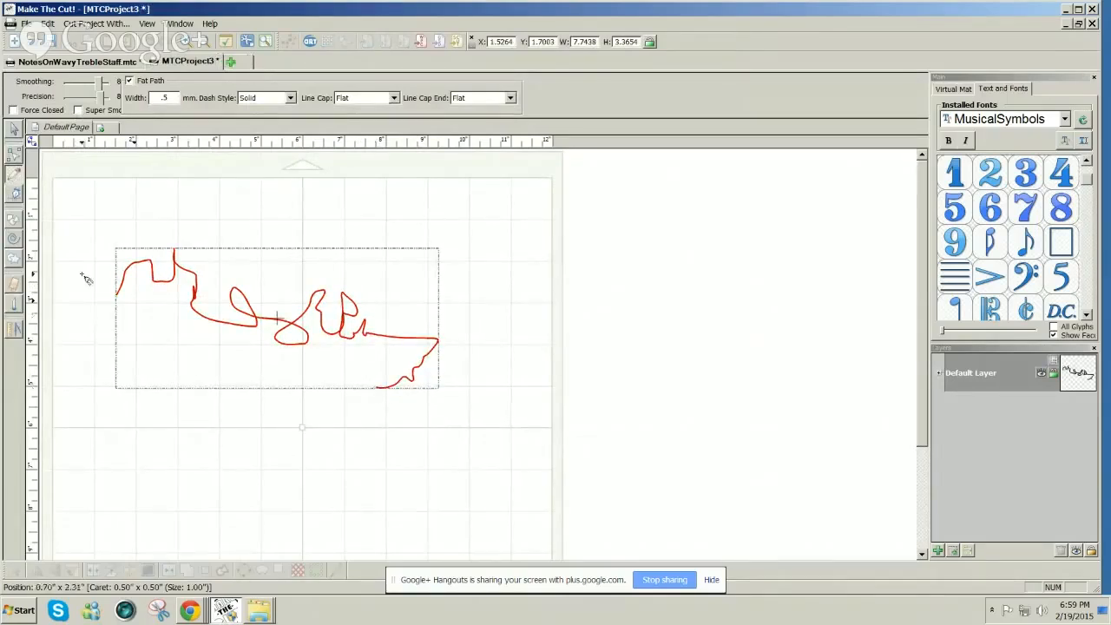
Turn off Fat Path and draw two thin freehand lines above and below the squiggle, the second with smoothing at 100%.
{"action": "left_click", "coordinate": [128, 80]}
{"action": "mouse_move", "coordinate": [114, 241]}
{"action": "left_mouse_down"}
{"action": "mouse_move", "coordinate": [197, 215]}
{"action": "mouse_move", "coordinate": [277, 231]}
{"action": "mouse_move", "coordinate": [393, 224]}
{"action": "mouse_move", "coordinate": [443, 241]}
{"action": "left_mouse_up"}
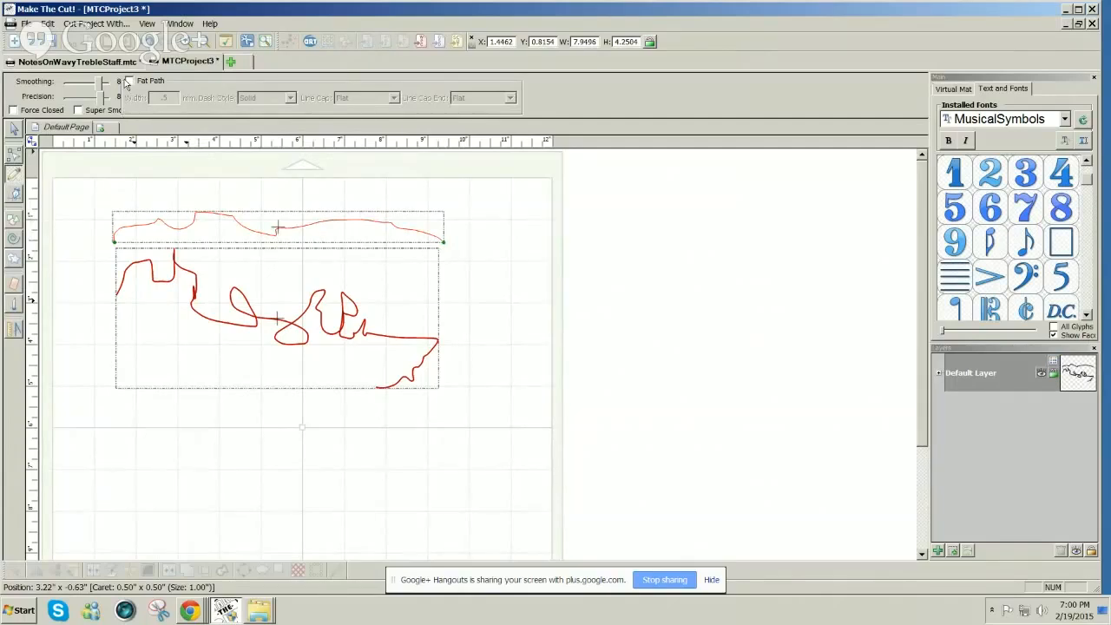
{"action": "left_click_drag", "start_coordinate": [99, 84], "coordinate": [105, 83]}
{"action": "mouse_move", "coordinate": [124, 427]}
{"action": "left_mouse_down"}
{"action": "mouse_move", "coordinate": [145, 386]}
{"action": "mouse_move", "coordinate": [192, 428]}
{"action": "mouse_move", "coordinate": [286, 426]}
{"action": "left_mouse_up"}
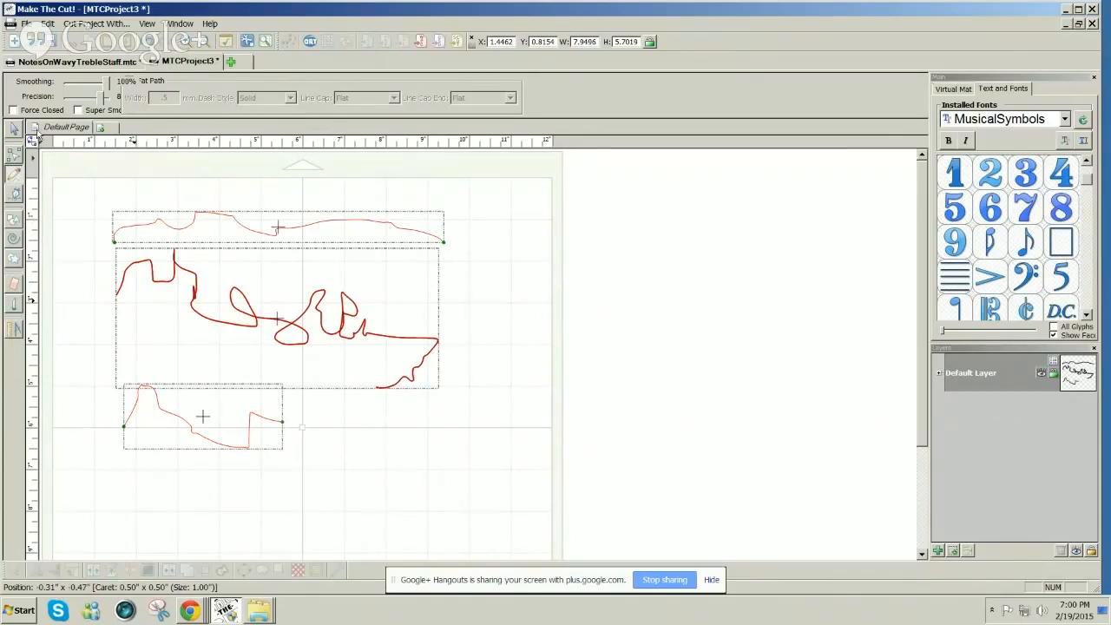
Draw a long freehand line near the page's lower part with smoothing at 0%, and a short one above it with precision at 96%.
{"action": "left_click_drag", "start_coordinate": [106, 84], "coordinate": [70, 83]}
{"action": "mouse_move", "coordinate": [145, 482]}
{"action": "left_mouse_down"}
{"action": "mouse_move", "coordinate": [186, 472]}
{"action": "mouse_move", "coordinate": [244, 484]}
{"action": "mouse_move", "coordinate": [318, 475]}
{"action": "mouse_move", "coordinate": [323, 461]}
{"action": "mouse_move", "coordinate": [355, 480]}
{"action": "mouse_move", "coordinate": [393, 466]}
{"action": "mouse_move", "coordinate": [427, 480]}
{"action": "mouse_move", "coordinate": [422, 510]}
{"action": "left_mouse_up"}
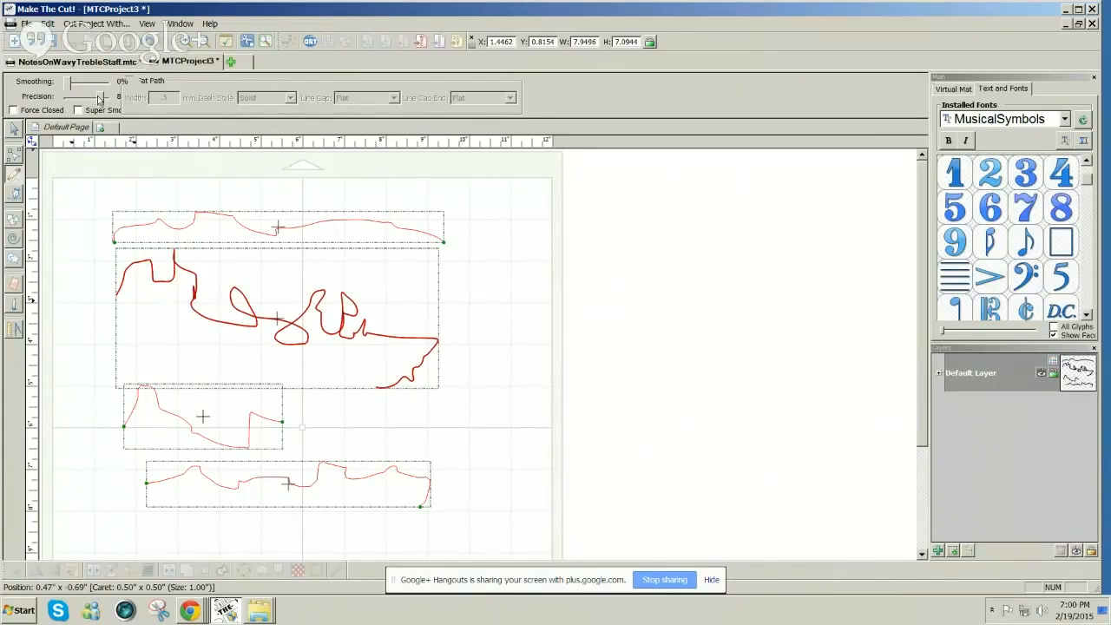
{"action": "left_click_drag", "start_coordinate": [101, 98], "coordinate": [106, 97]}
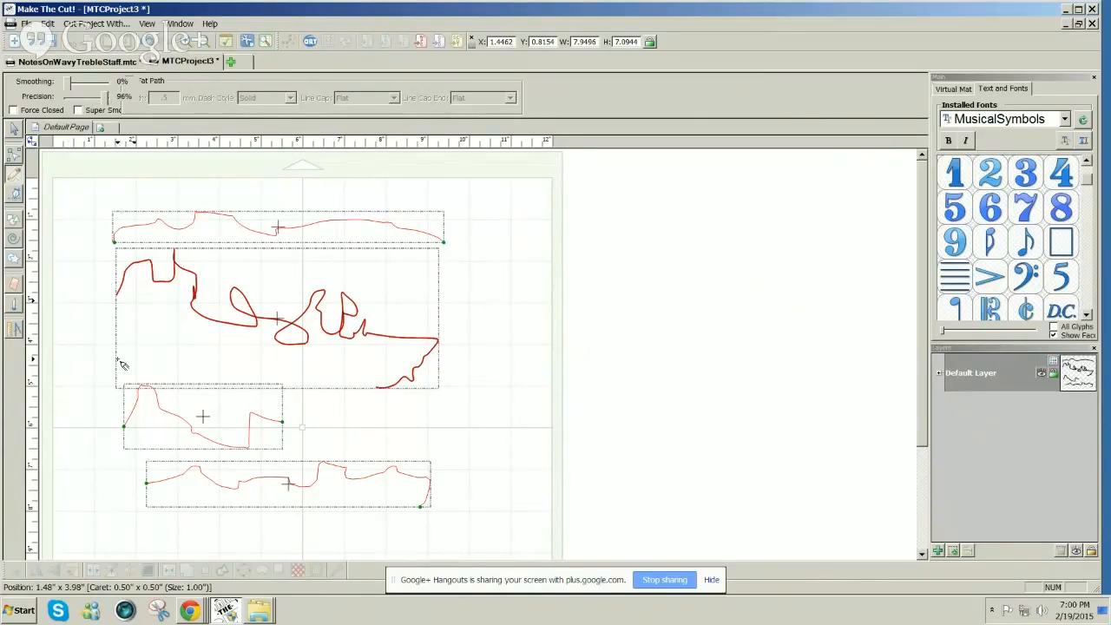
{"action": "mouse_move", "coordinate": [387, 436]}
{"action": "left_mouse_down"}
{"action": "mouse_move", "coordinate": [456, 439]}
{"action": "mouse_move", "coordinate": [467, 424]}
{"action": "left_mouse_up"}
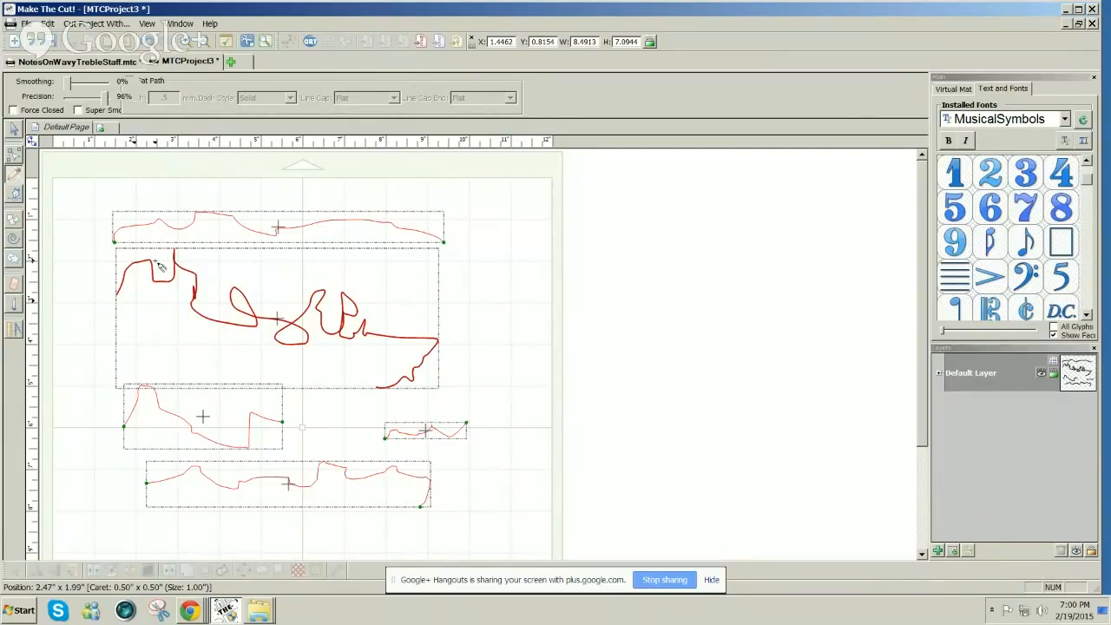
With smoothing at 100% and precision at 0%, draw an open wavy line and a closed shape using Force Closed.
{"action": "mouse_move", "coordinate": [105, 97]}
{"action": "left_mouse_down"}
{"action": "mouse_move", "coordinate": [71, 97]}
{"action": "mouse_move", "coordinate": [112, 81]}
{"action": "left_mouse_up"}
{"action": "mouse_move", "coordinate": [346, 195]}
{"action": "left_mouse_down"}
{"action": "mouse_move", "coordinate": [401, 194]}
{"action": "mouse_move", "coordinate": [547, 280]}
{"action": "left_mouse_up"}
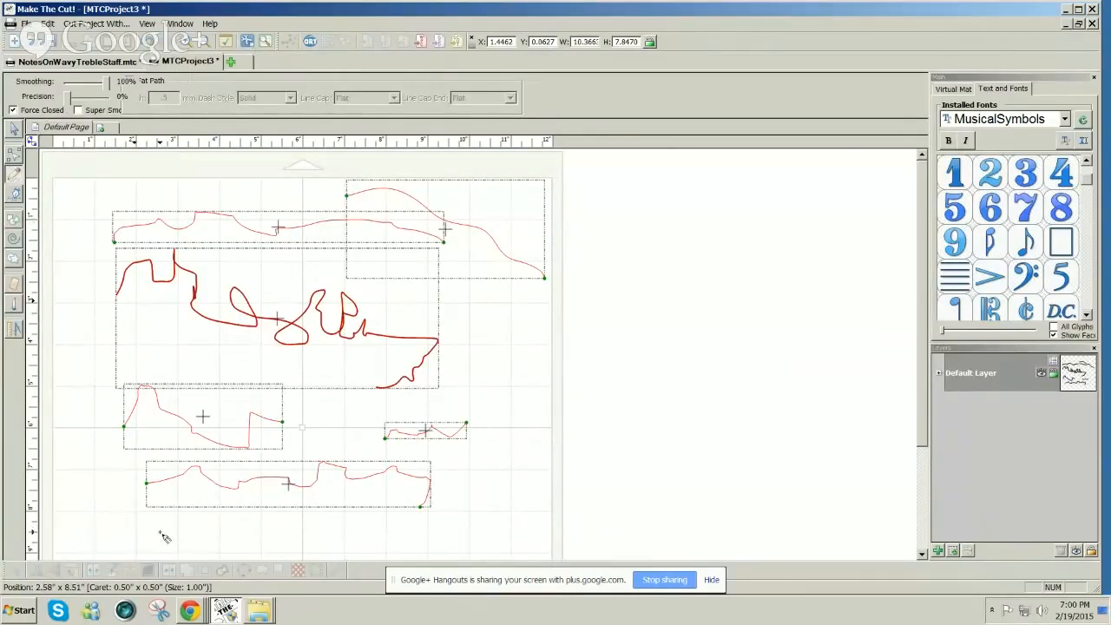
{"action": "left_click_drag", "start_coordinate": [170, 535], "coordinate": [312, 538]}
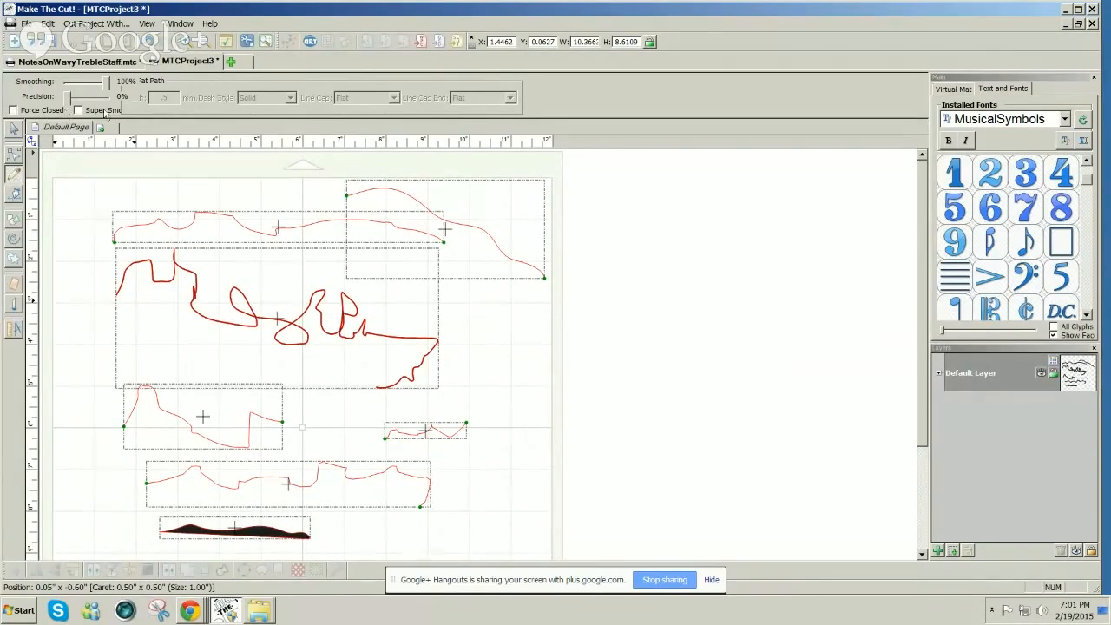
With Super Smooth on, draw a rounded blob-like line beside the squiggle, turn Super Smooth off and set smoothing to 69%.
{"action": "left_click", "coordinate": [79, 110]}
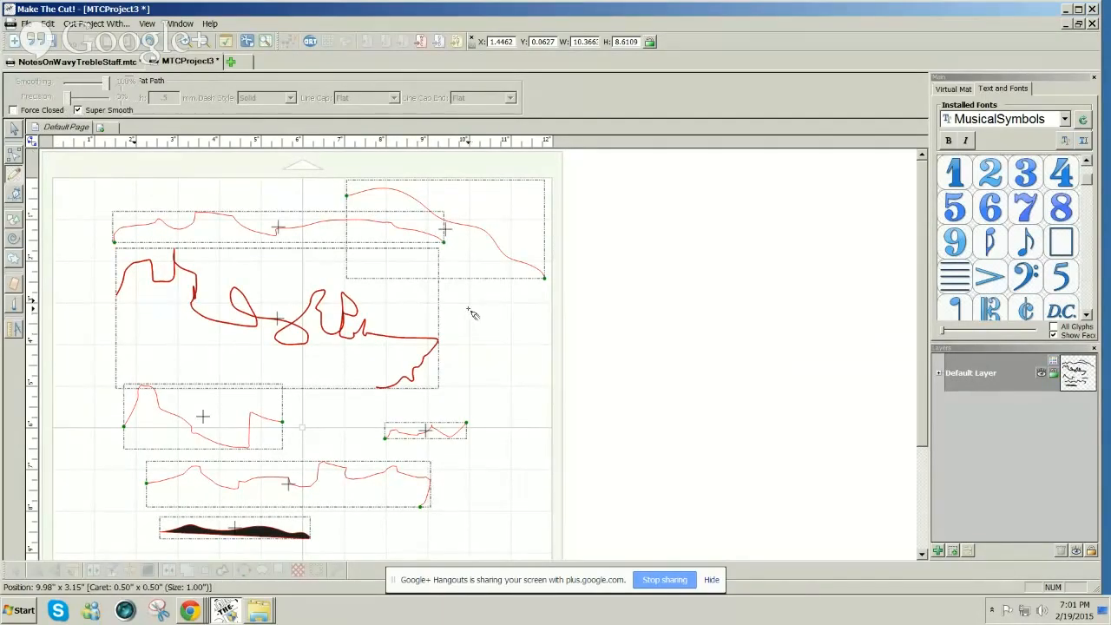
{"action": "mouse_move", "coordinate": [465, 309]}
{"action": "left_mouse_down"}
{"action": "mouse_move", "coordinate": [536, 312]}
{"action": "mouse_move", "coordinate": [580, 362]}
{"action": "mouse_move", "coordinate": [592, 399]}
{"action": "mouse_move", "coordinate": [566, 434]}
{"action": "mouse_move", "coordinate": [516, 380]}
{"action": "mouse_move", "coordinate": [471, 370]}
{"action": "mouse_move", "coordinate": [470, 344]}
{"action": "mouse_move", "coordinate": [484, 340]}
{"action": "mouse_move", "coordinate": [466, 313]}
{"action": "left_mouse_up"}
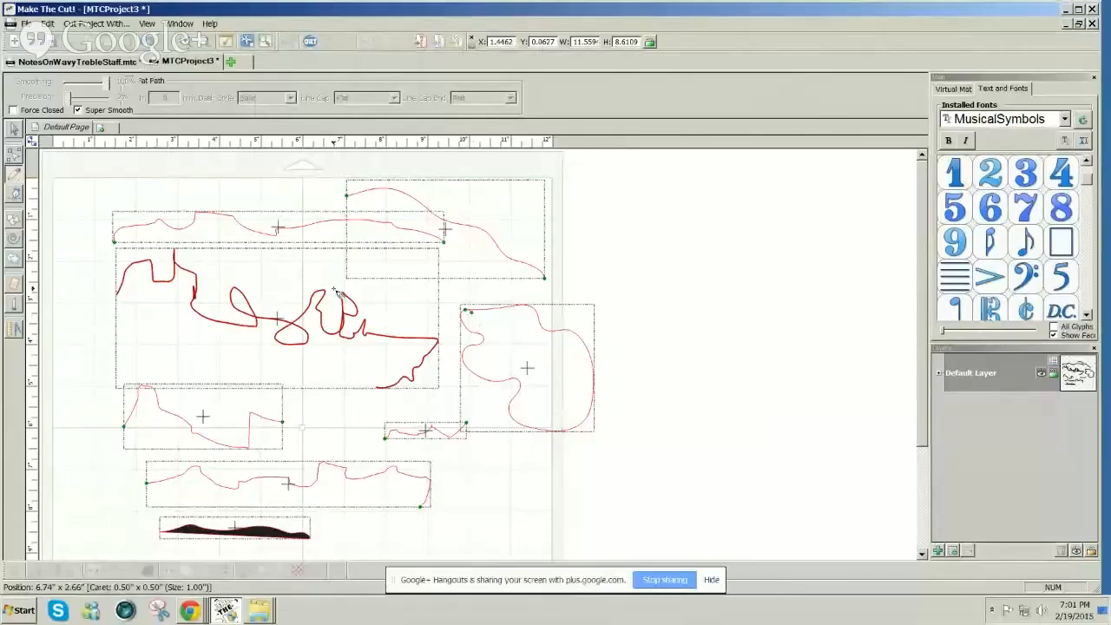
{"action": "left_click", "coordinate": [78, 111]}
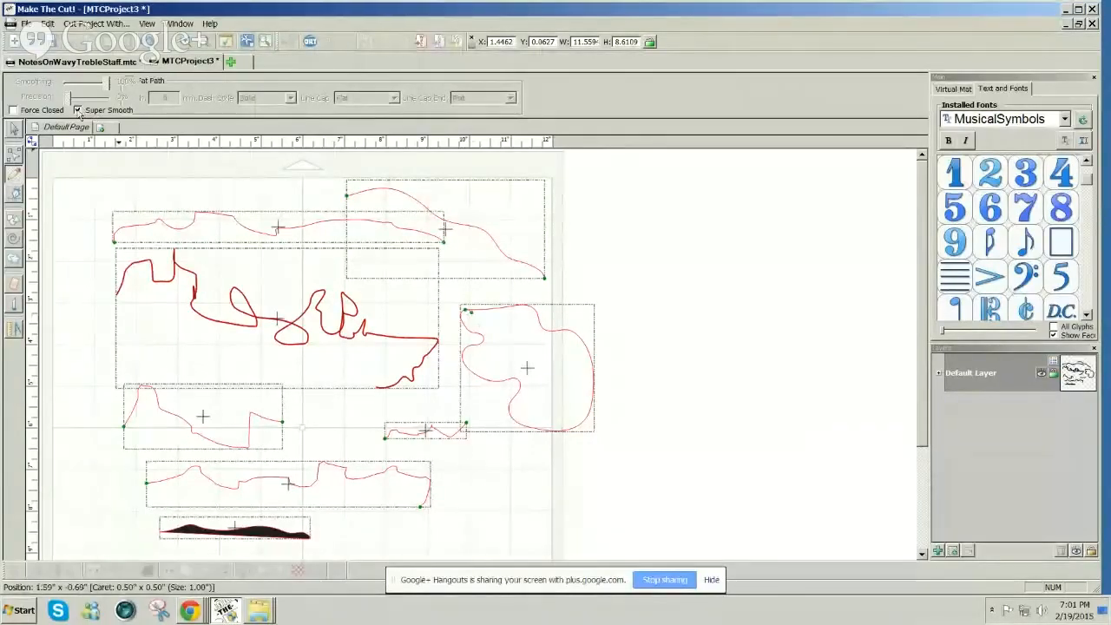
{"action": "left_click_drag", "start_coordinate": [105, 82], "coordinate": [99, 81]}
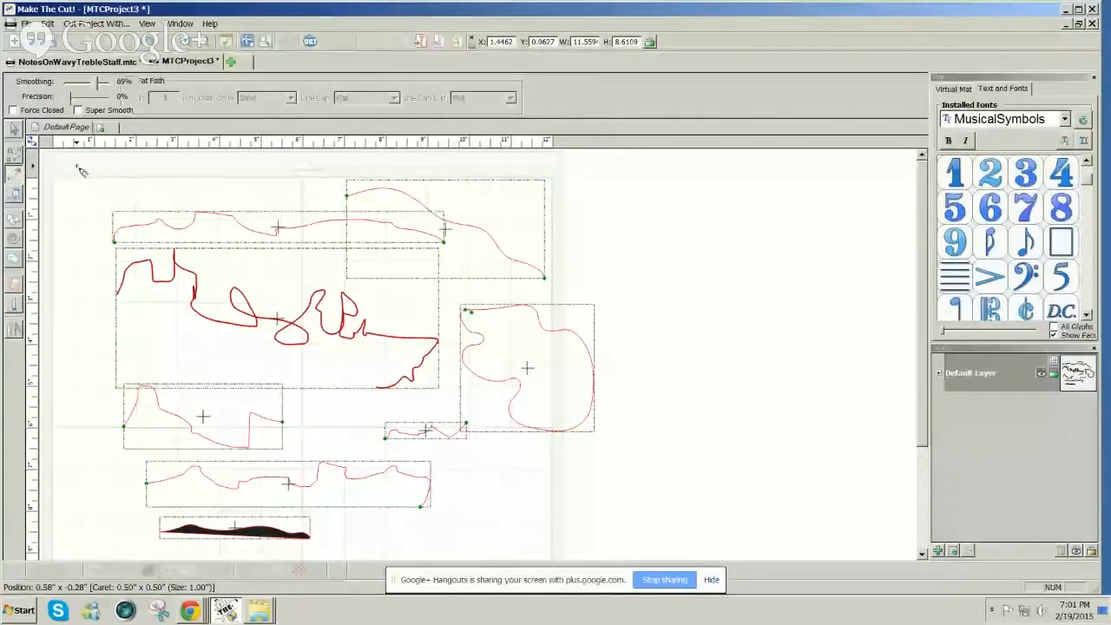
Switch to the NotesOnWavyTrebleStaff.mtc project and show its upper wavy treble staff at 170% zoom.
{"action": "left_click", "coordinate": [16, 199]}
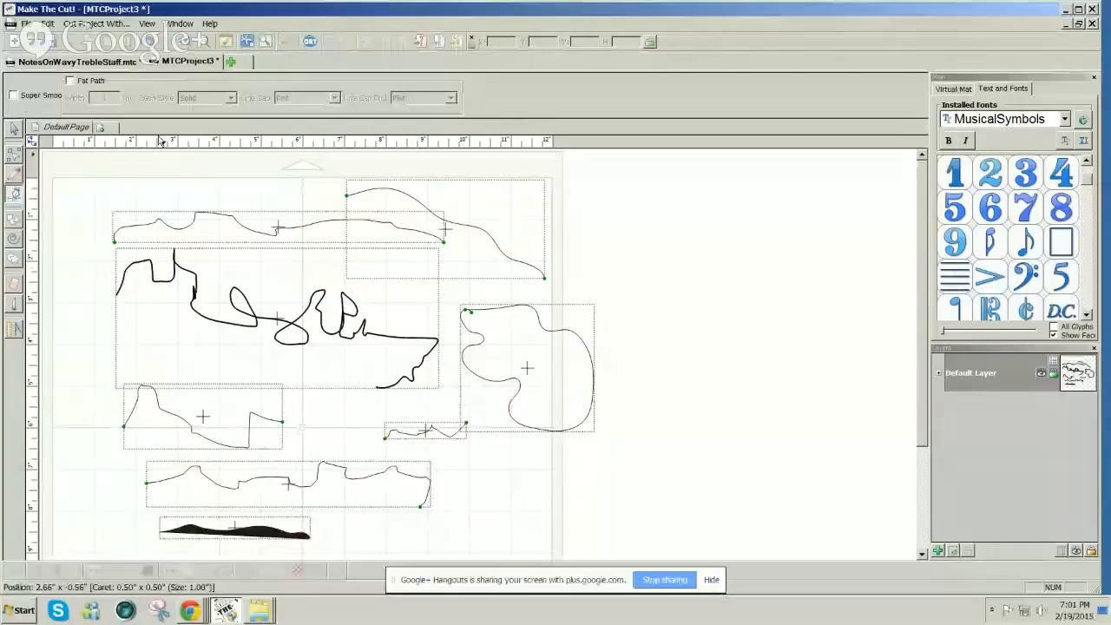
{"action": "left_click", "coordinate": [126, 63]}
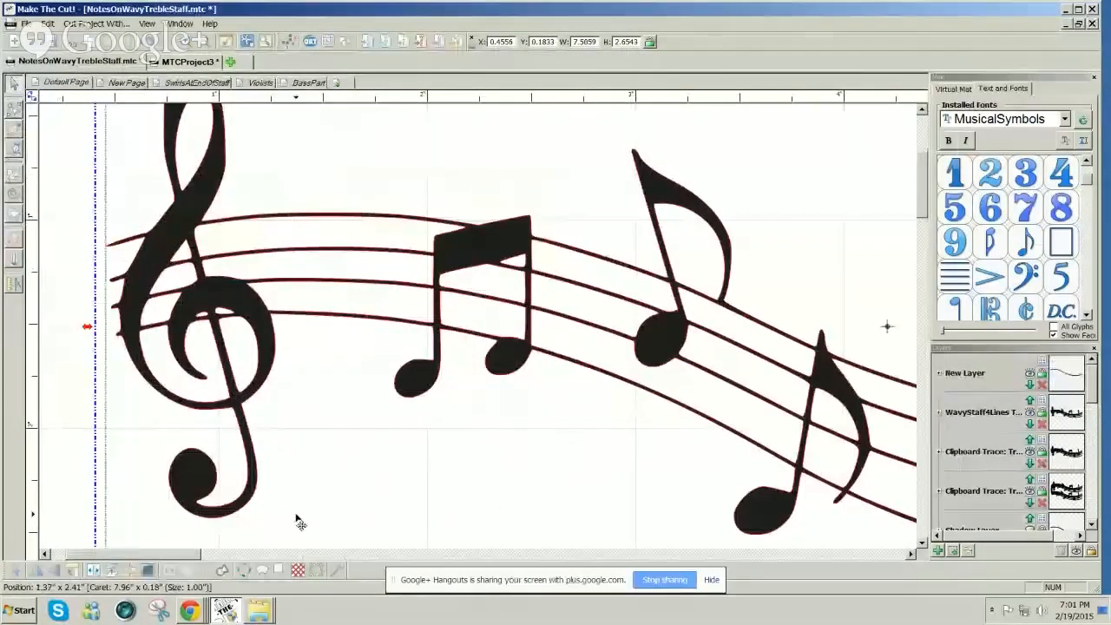
{"action": "mouse_move", "coordinate": [171, 556]}
{"action": "left_mouse_down"}
{"action": "mouse_move", "coordinate": [257, 569]}
{"action": "mouse_move", "coordinate": [159, 569]}
{"action": "left_mouse_up"}
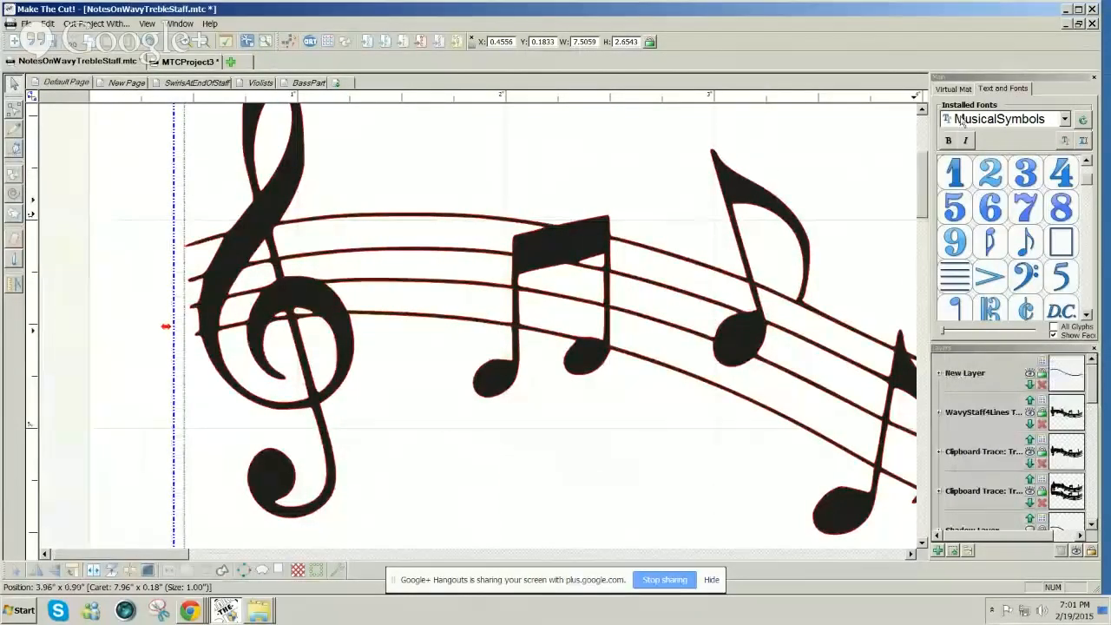
{"action": "left_click", "coordinate": [951, 92]}
{"action": "left_click_drag", "start_coordinate": [995, 227], "coordinate": [976, 232]}
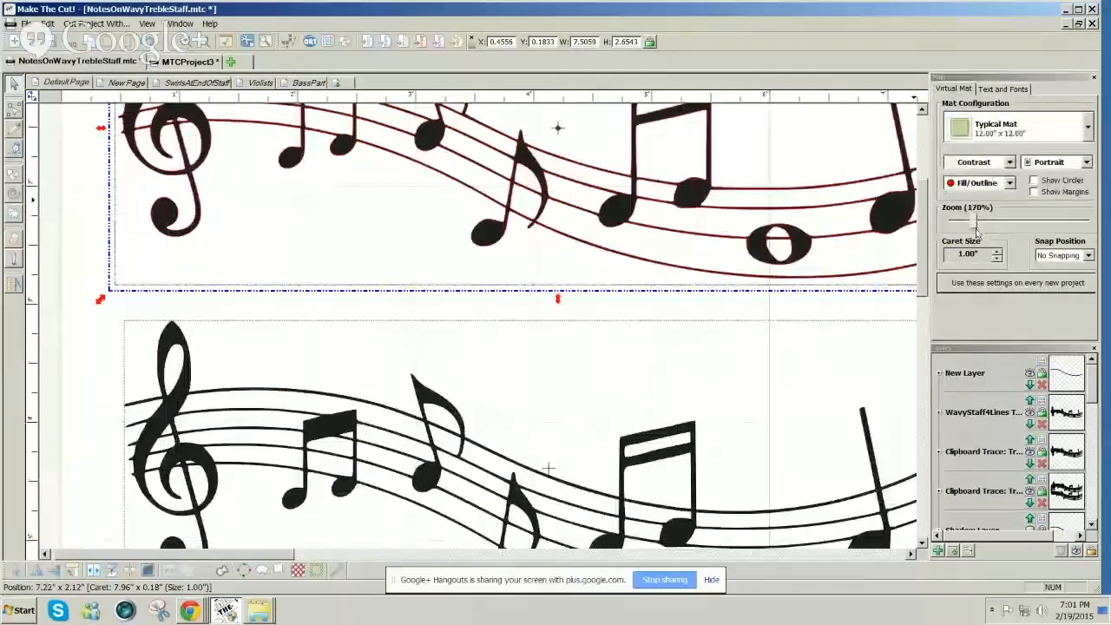
{"action": "left_click_drag", "start_coordinate": [922, 287], "coordinate": [927, 246]}
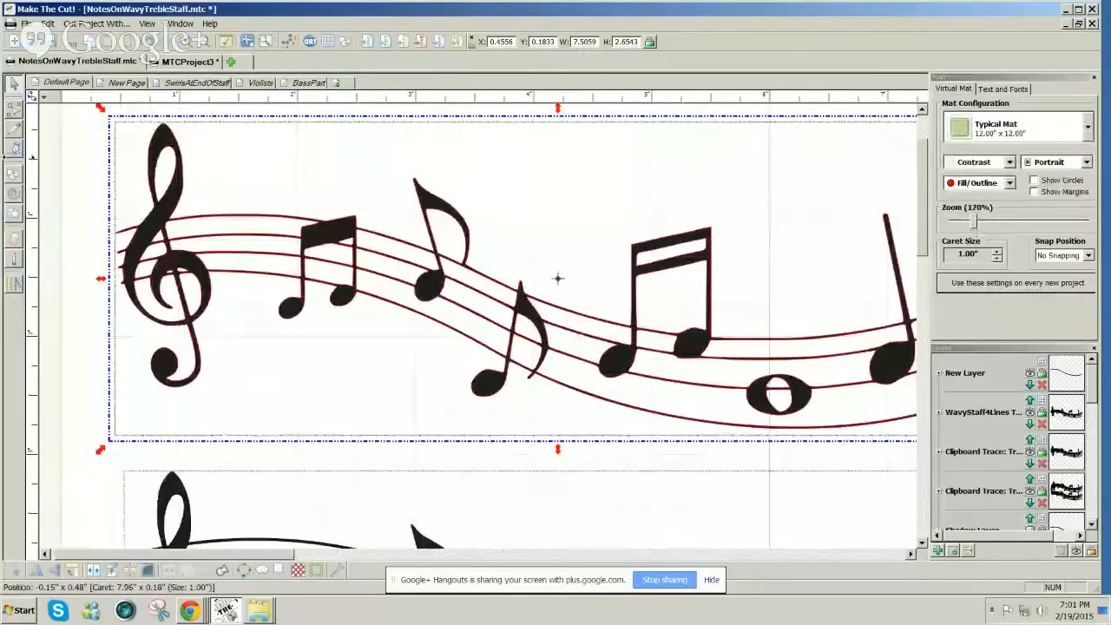
Draw an open path of four straight segments along the upper design's lowest staff line, about 7.4 by 1.2 inches overall.
{"action": "left_click", "coordinate": [16, 153]}
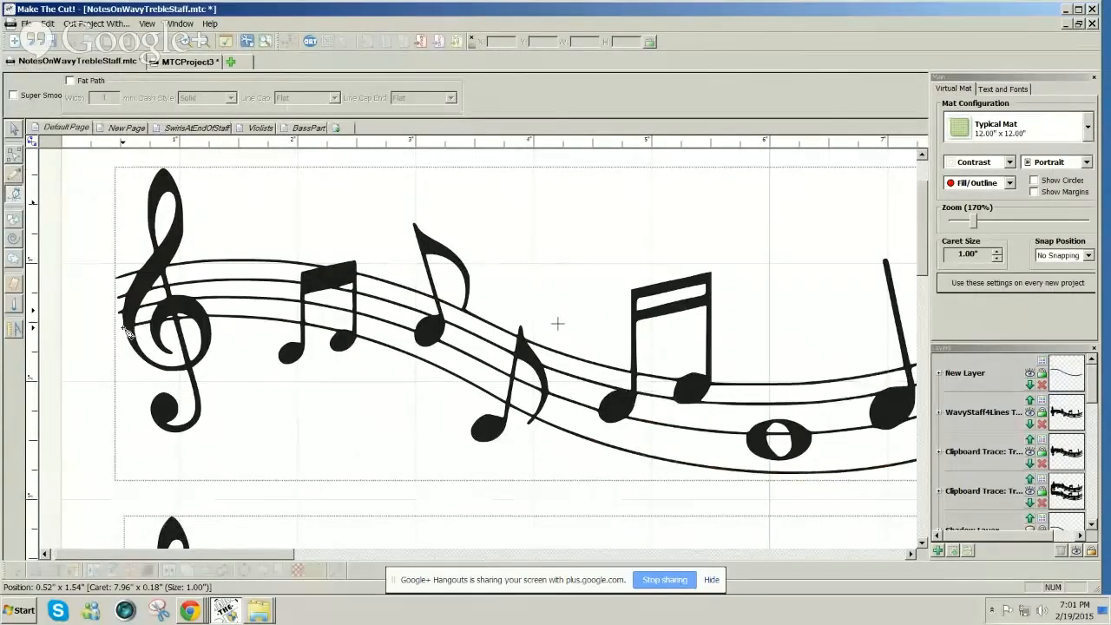
{"action": "left_click_drag", "start_coordinate": [125, 331], "coordinate": [326, 333]}
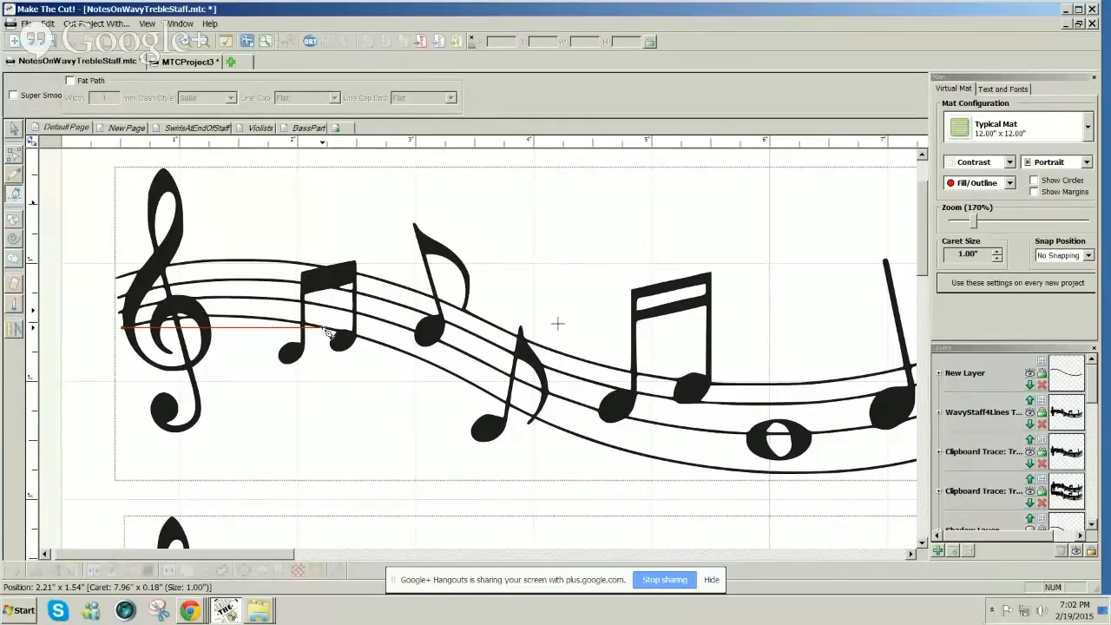
{"action": "left_click_drag", "start_coordinate": [327, 332], "coordinate": [327, 332]}
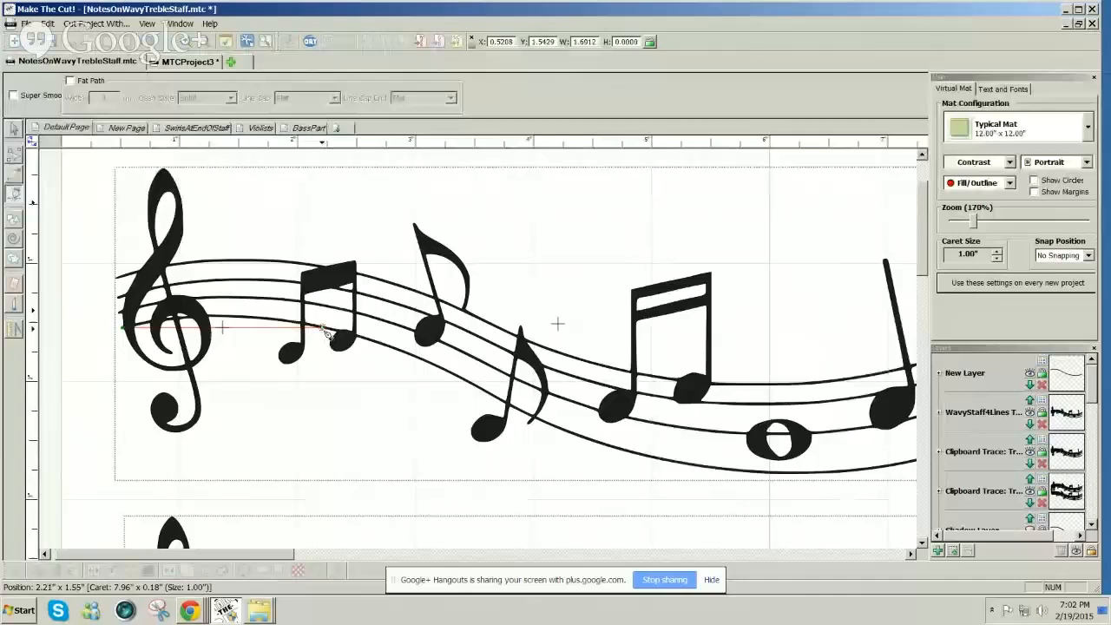
{"action": "left_click", "coordinate": [323, 329]}
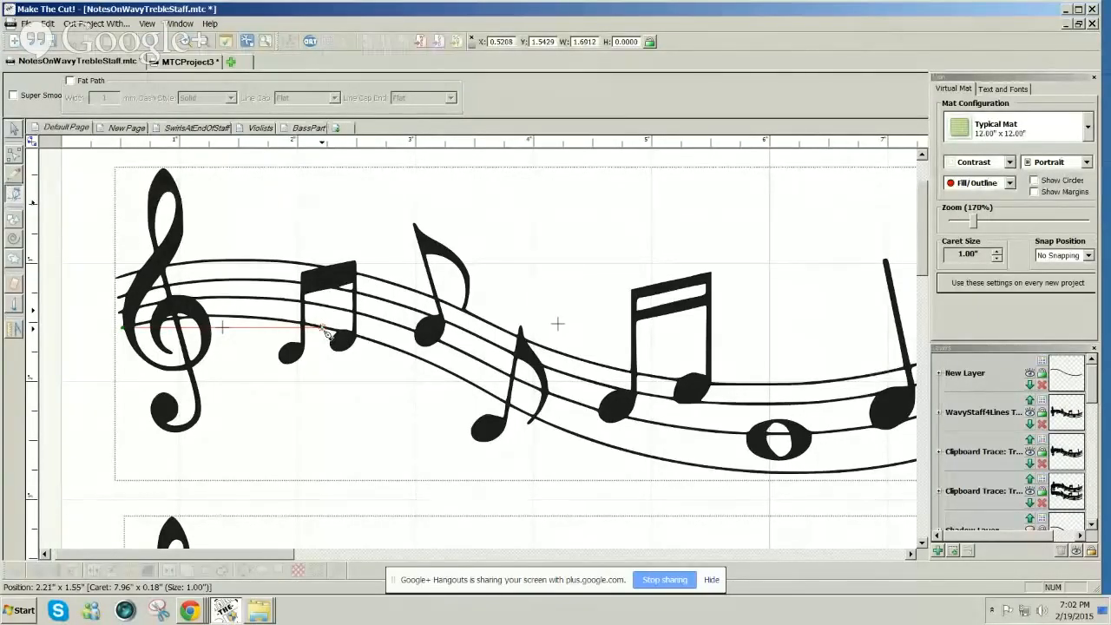
{"action": "left_click", "coordinate": [507, 404]}
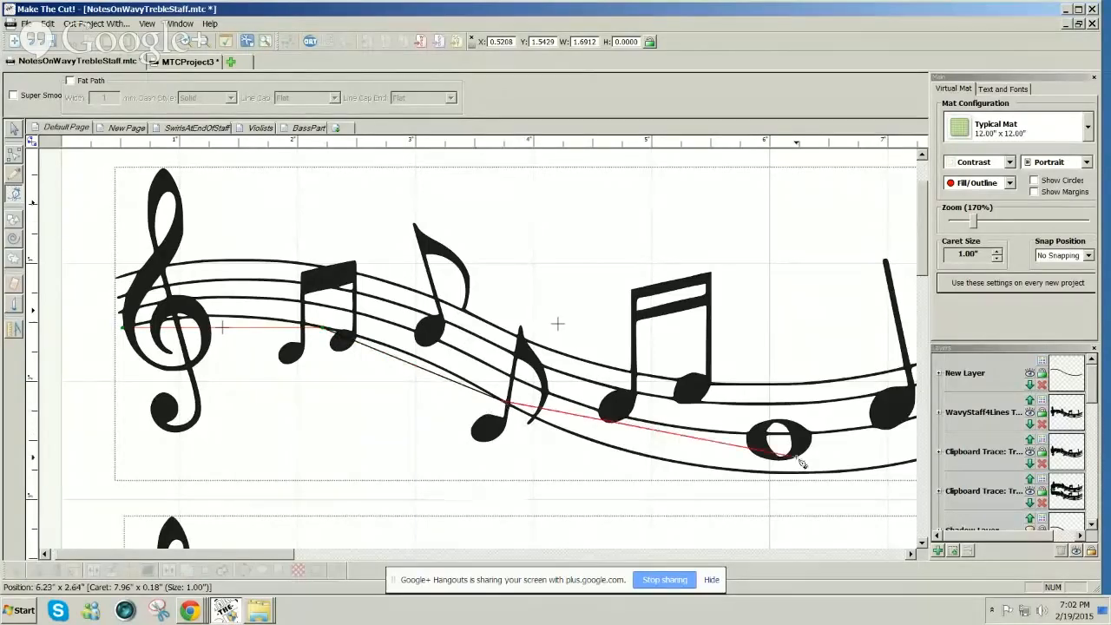
{"action": "left_click", "coordinate": [868, 470]}
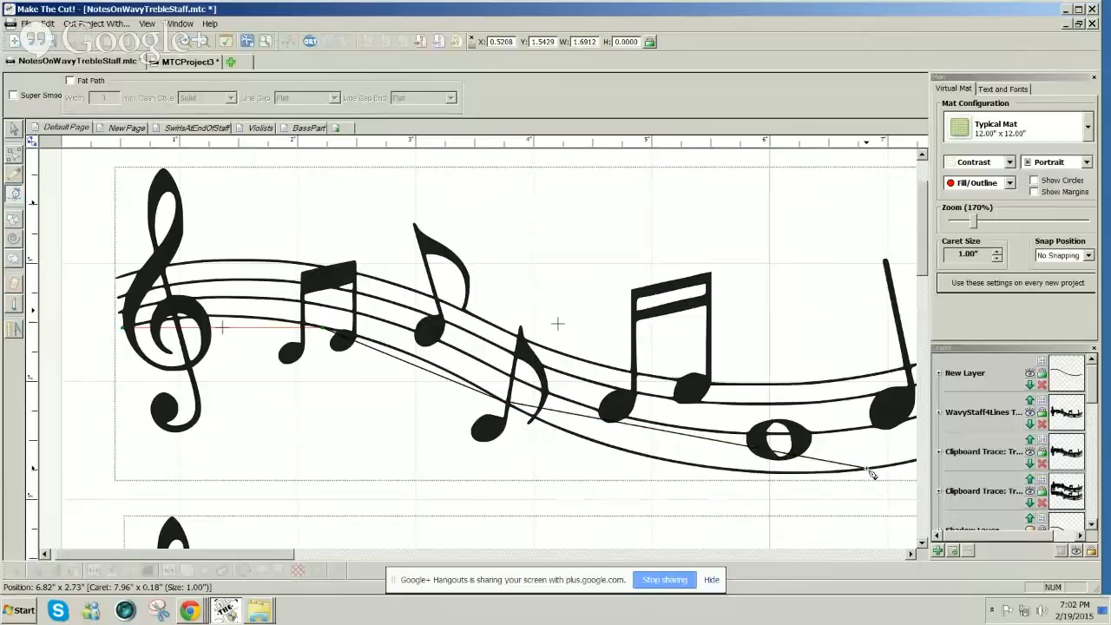
{"action": "left_click_drag", "start_coordinate": [912, 554], "coordinate": [915, 557]}
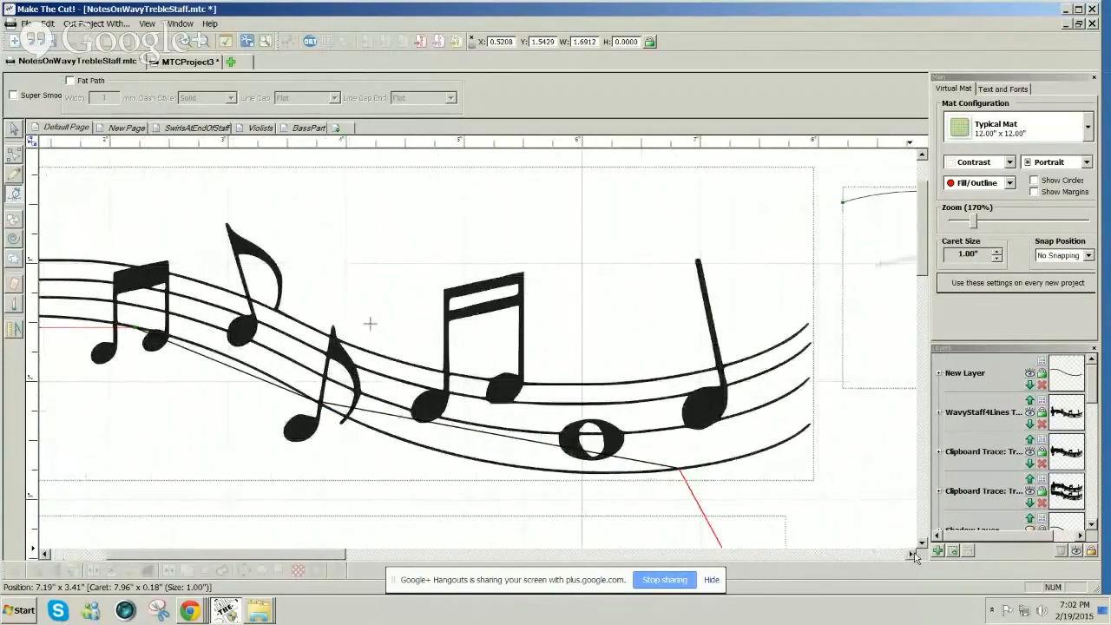
{"action": "double_click", "coordinate": [809, 426]}
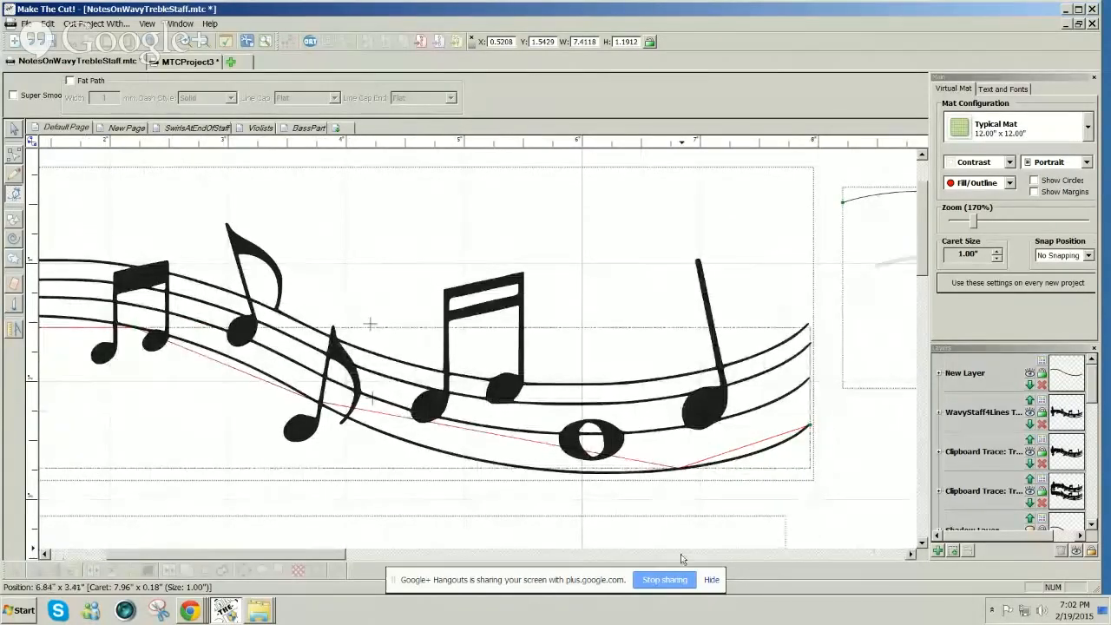
In node editing, bend each of the path's four straight segments into a curve following the lowest staff line.
{"action": "left_click_drag", "start_coordinate": [321, 553], "coordinate": [264, 553]}
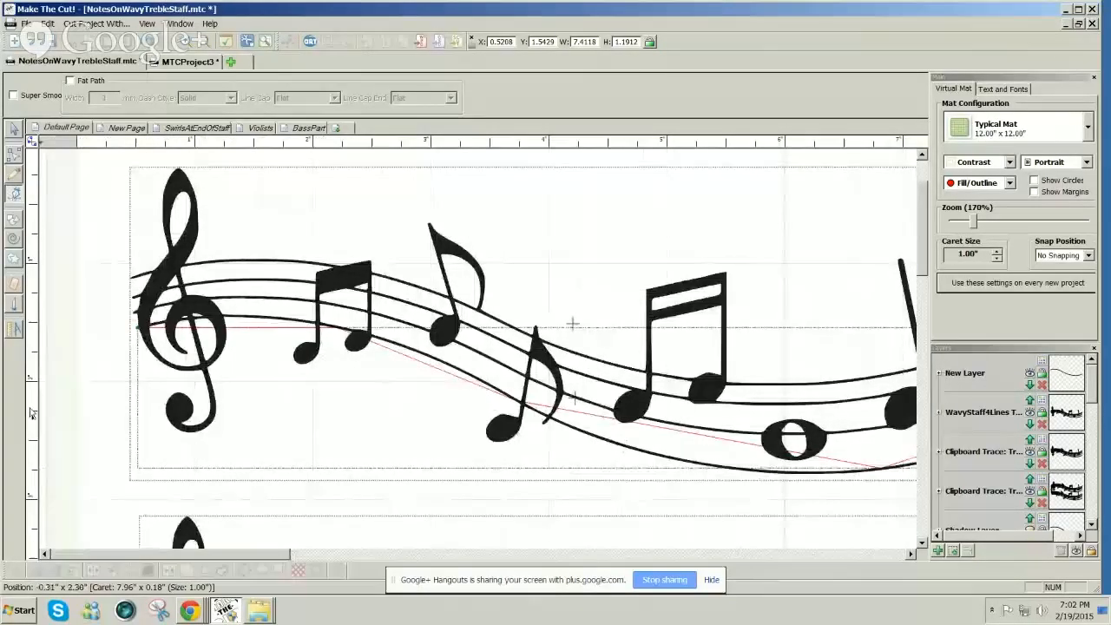
{"action": "left_click", "coordinate": [13, 159]}
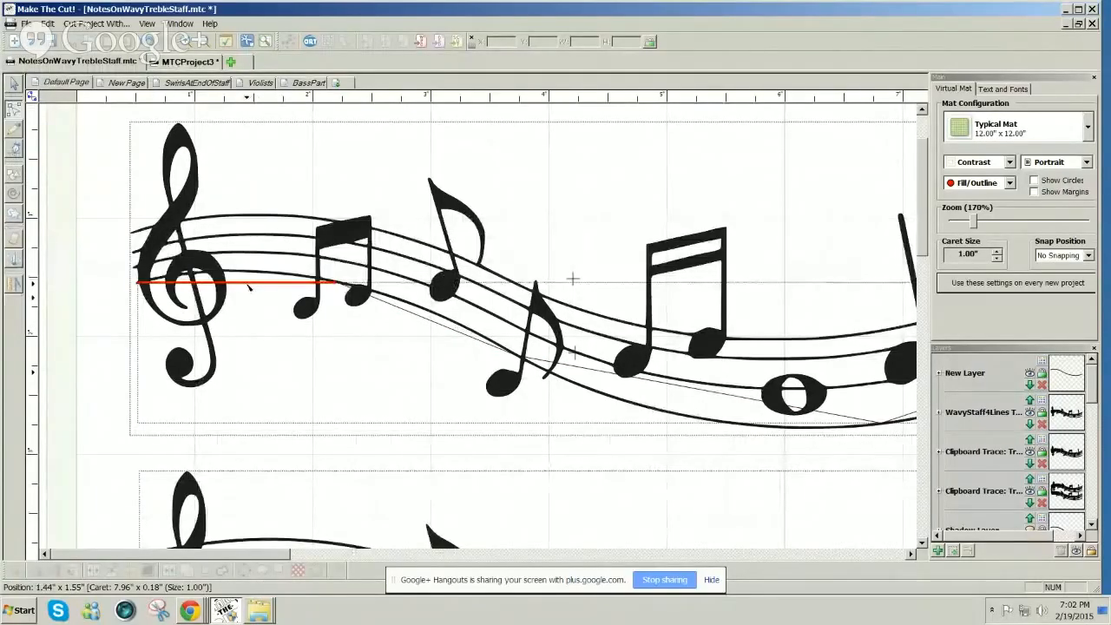
{"action": "mouse_move", "coordinate": [250, 287]}
{"action": "left_mouse_down"}
{"action": "mouse_move", "coordinate": [249, 275]}
{"action": "mouse_move", "coordinate": [236, 276]}
{"action": "left_mouse_up"}
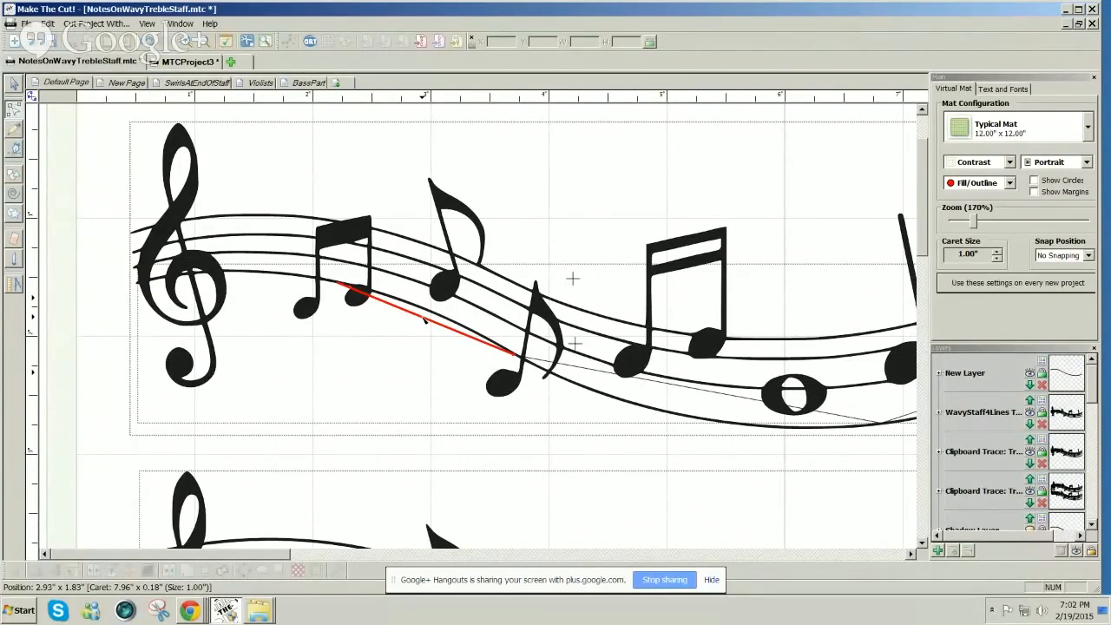
{"action": "left_click_drag", "start_coordinate": [422, 321], "coordinate": [429, 314]}
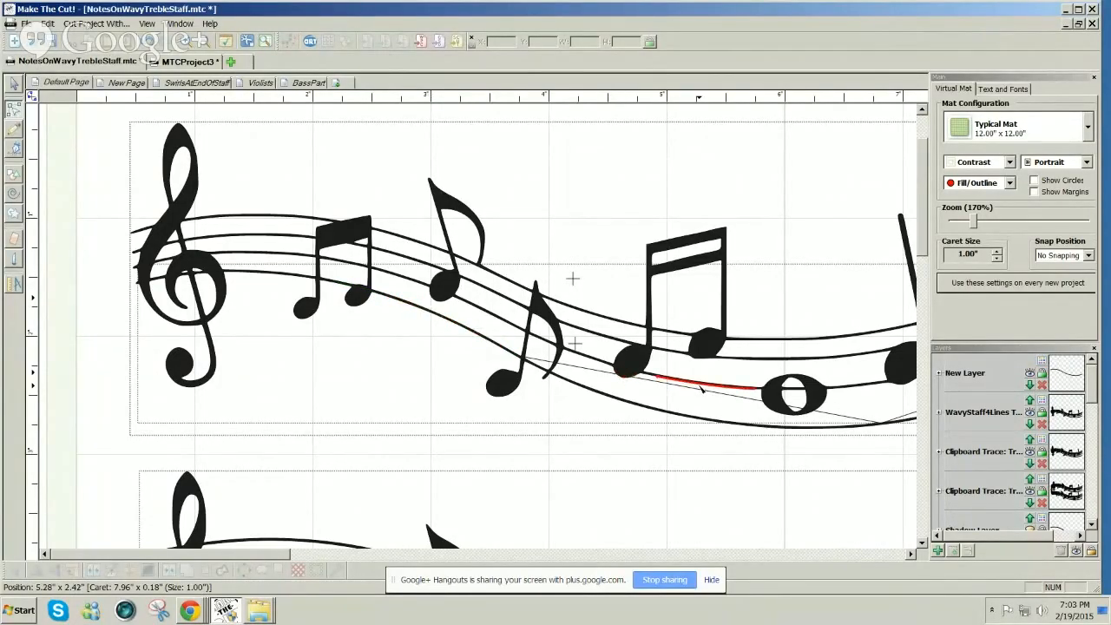
{"action": "left_click_drag", "start_coordinate": [698, 392], "coordinate": [695, 421]}
{"action": "left_click", "coordinate": [911, 553]}
{"action": "left_click", "coordinate": [911, 553]}
{"action": "left_click", "coordinate": [911, 552]}
{"action": "left_click", "coordinate": [911, 553]}
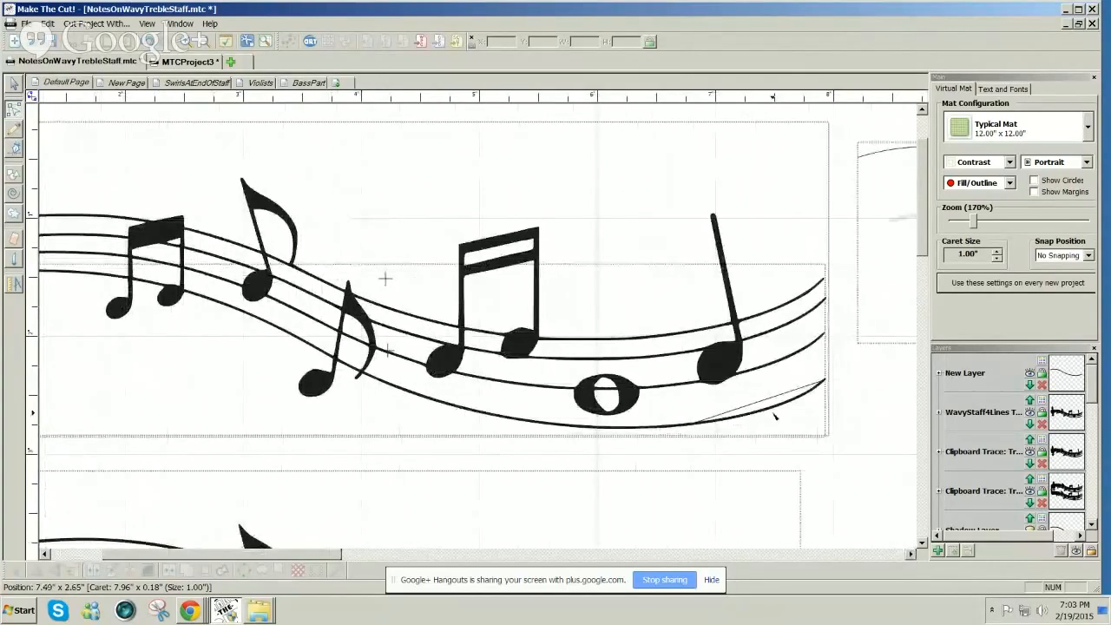
{"action": "left_click_drag", "start_coordinate": [772, 404], "coordinate": [765, 413]}
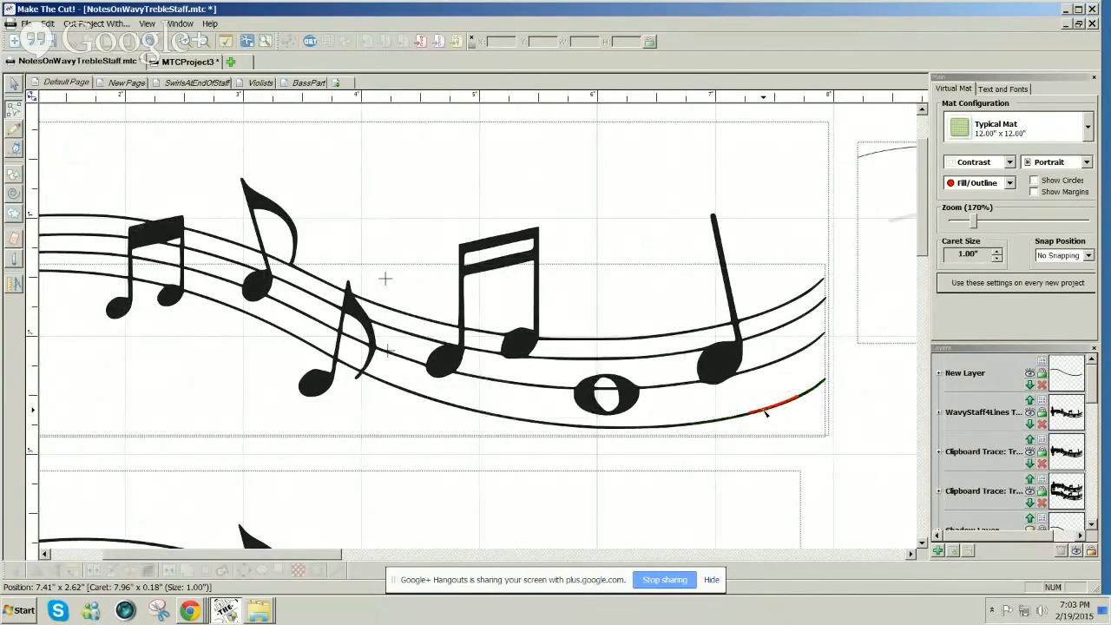
{"action": "left_click_drag", "start_coordinate": [238, 554], "coordinate": [185, 549]}
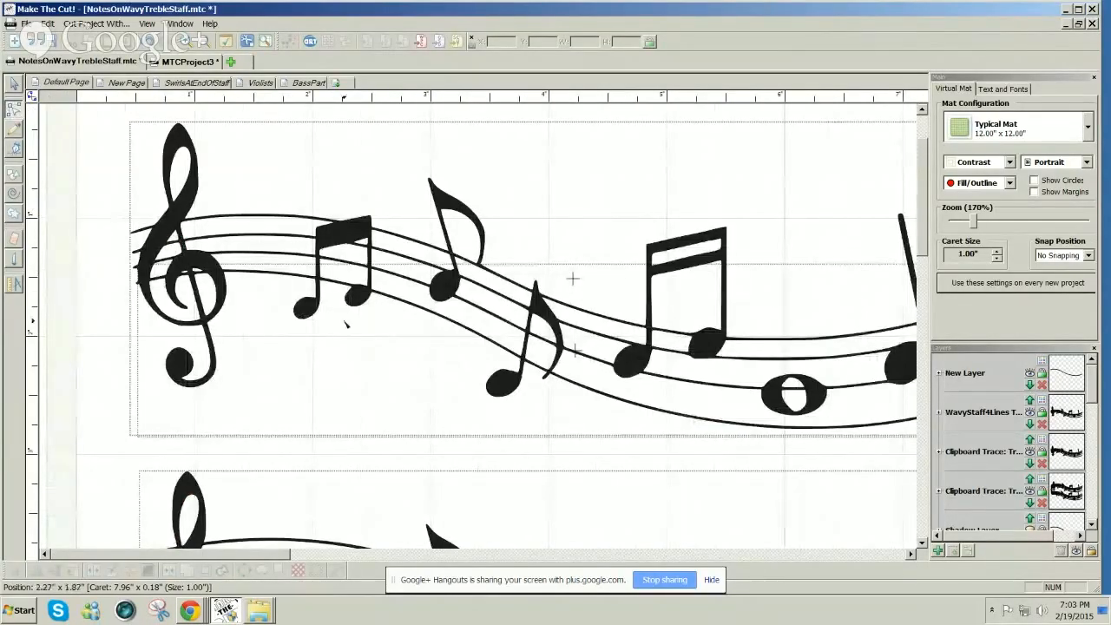
Hide the WavyStaff4Lines layer and move the traced curve down to about X 0.46, Y 1.65 inches.
{"action": "left_click", "coordinate": [14, 83]}
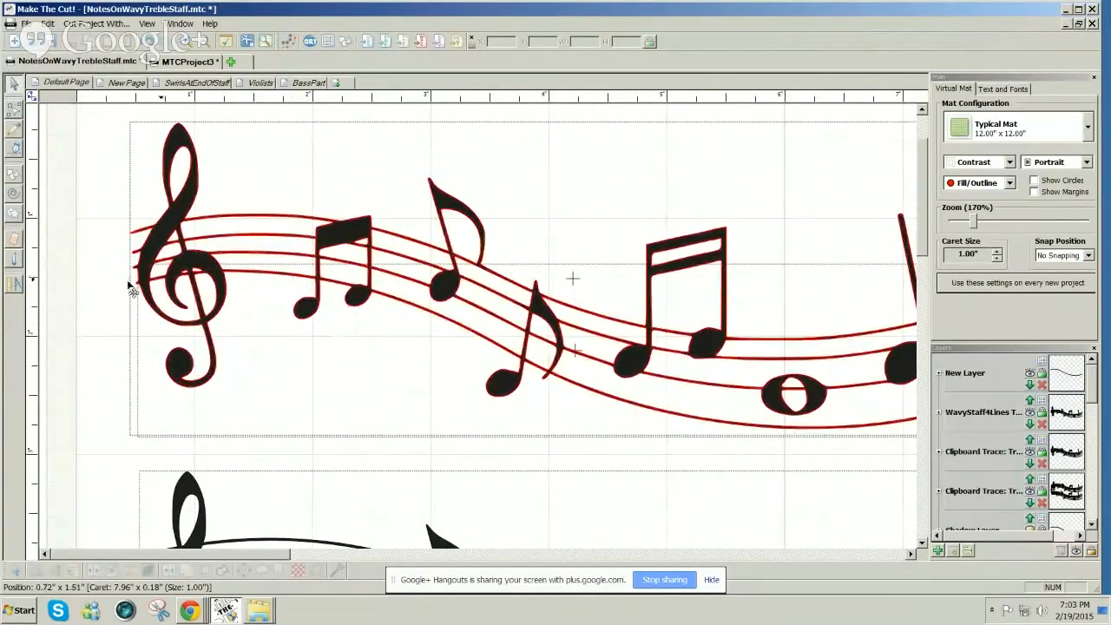
{"action": "left_click", "coordinate": [1030, 416]}
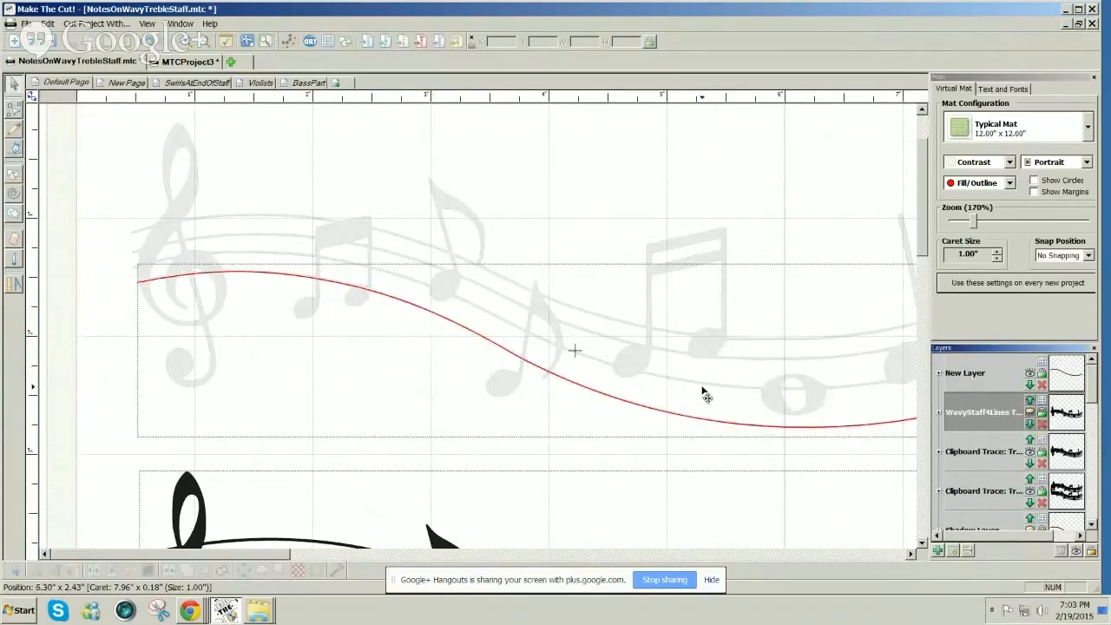
{"action": "left_click", "coordinate": [652, 412]}
{"action": "left_click_drag", "start_coordinate": [650, 415], "coordinate": [643, 443]}
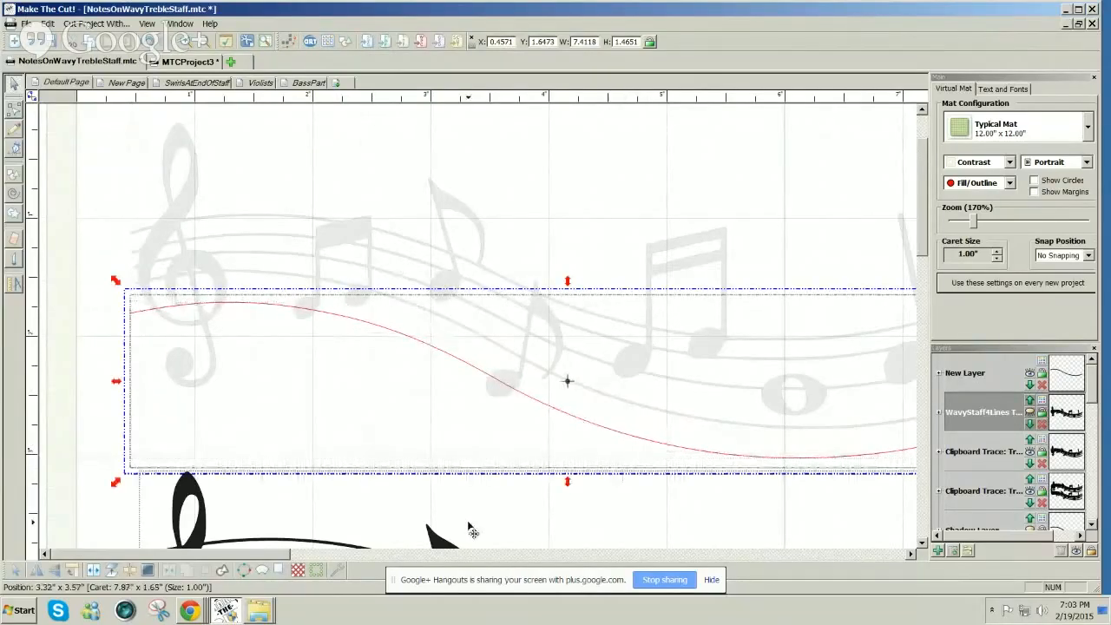
{"action": "left_click_drag", "start_coordinate": [287, 555], "coordinate": [358, 566]}
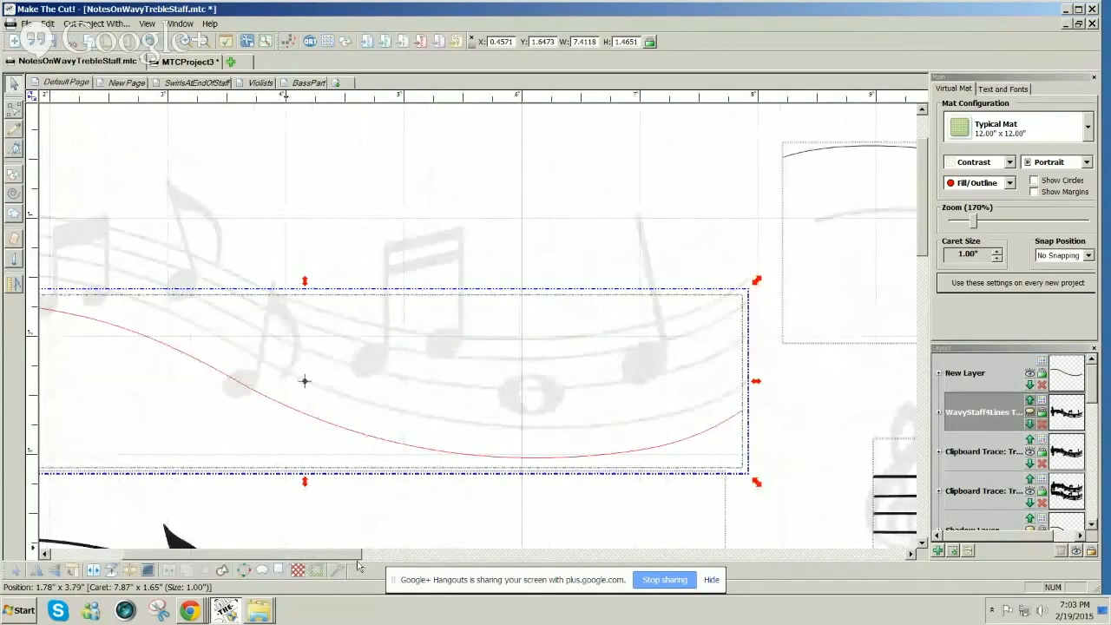
{"action": "left_click_drag", "start_coordinate": [358, 566], "coordinate": [305, 568]}
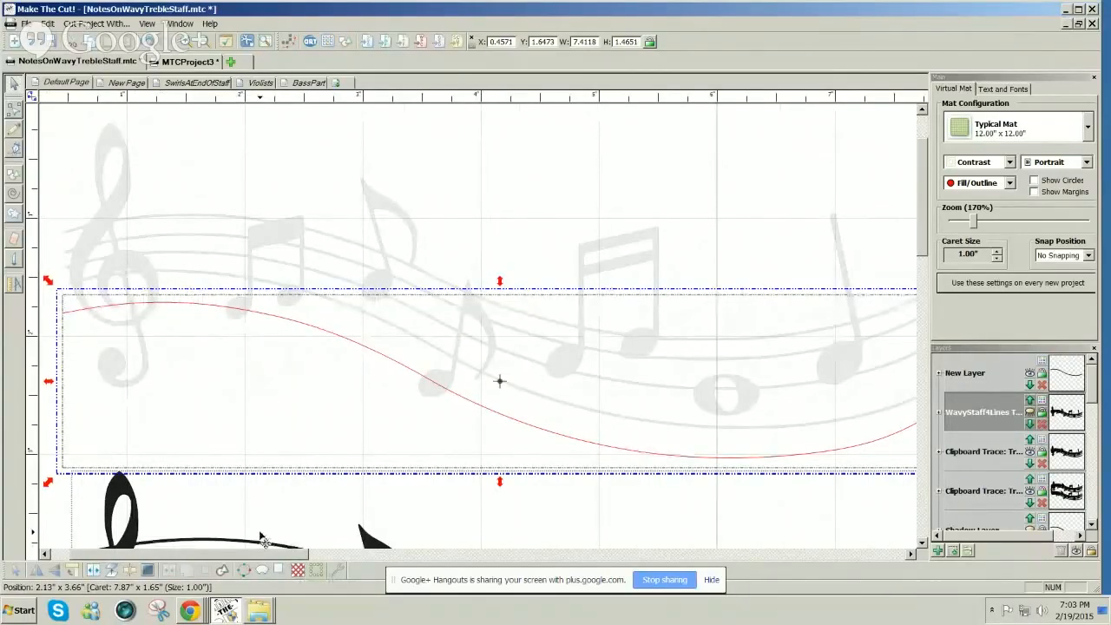
Delete the node joining the curve's first two segments and reshape the merged segment into a smooth arc.
{"action": "left_click", "coordinate": [15, 112]}
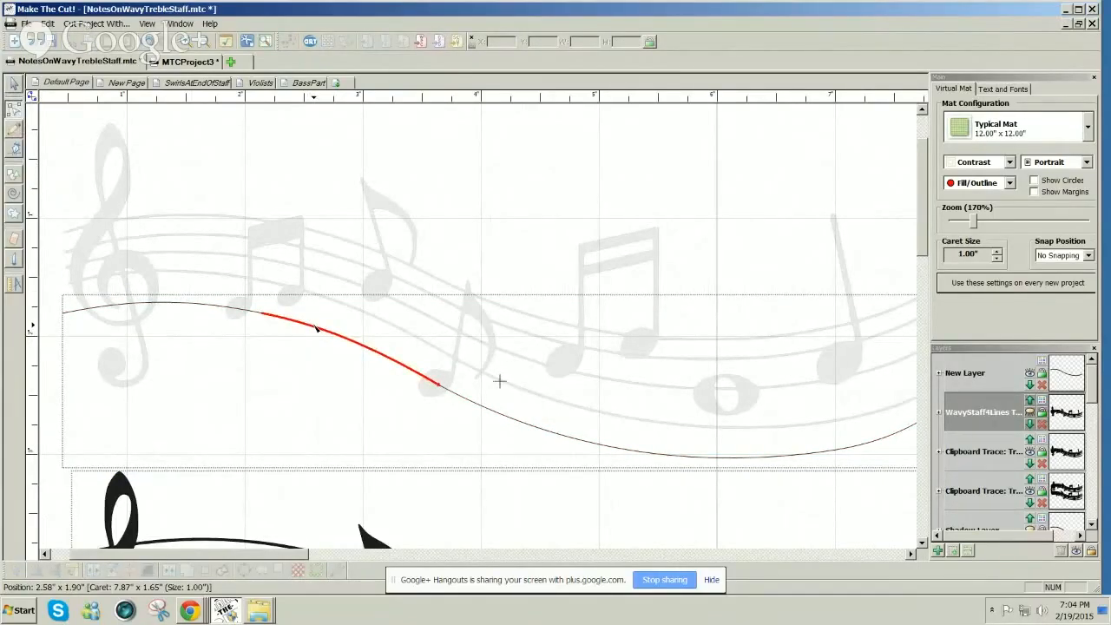
{"action": "left_click", "coordinate": [316, 328]}
{"action": "mouse_move", "coordinate": [332, 328]}
{"action": "left_mouse_down"}
{"action": "mouse_move", "coordinate": [334, 314]}
{"action": "mouse_move", "coordinate": [330, 326]}
{"action": "left_mouse_up"}
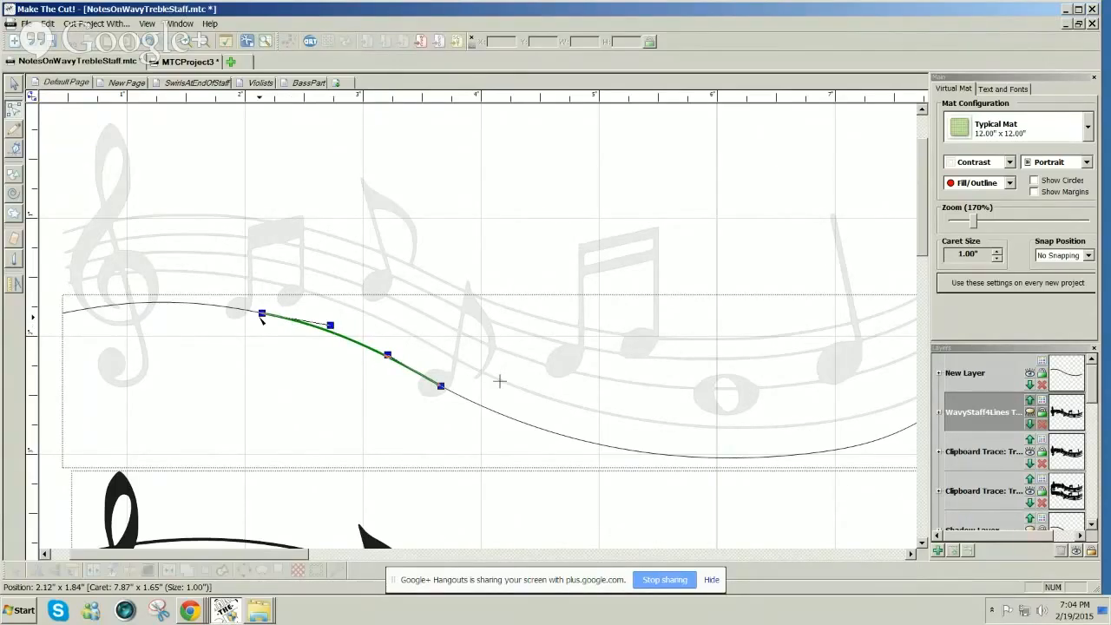
{"action": "left_click", "coordinate": [246, 313]}
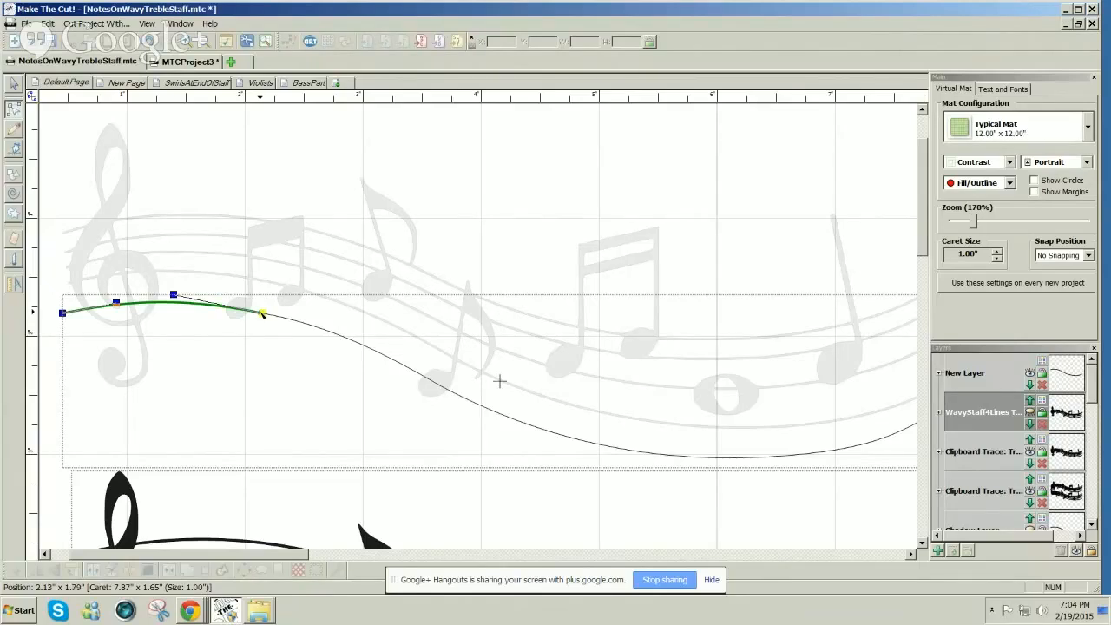
{"action": "right_click", "coordinate": [263, 315]}
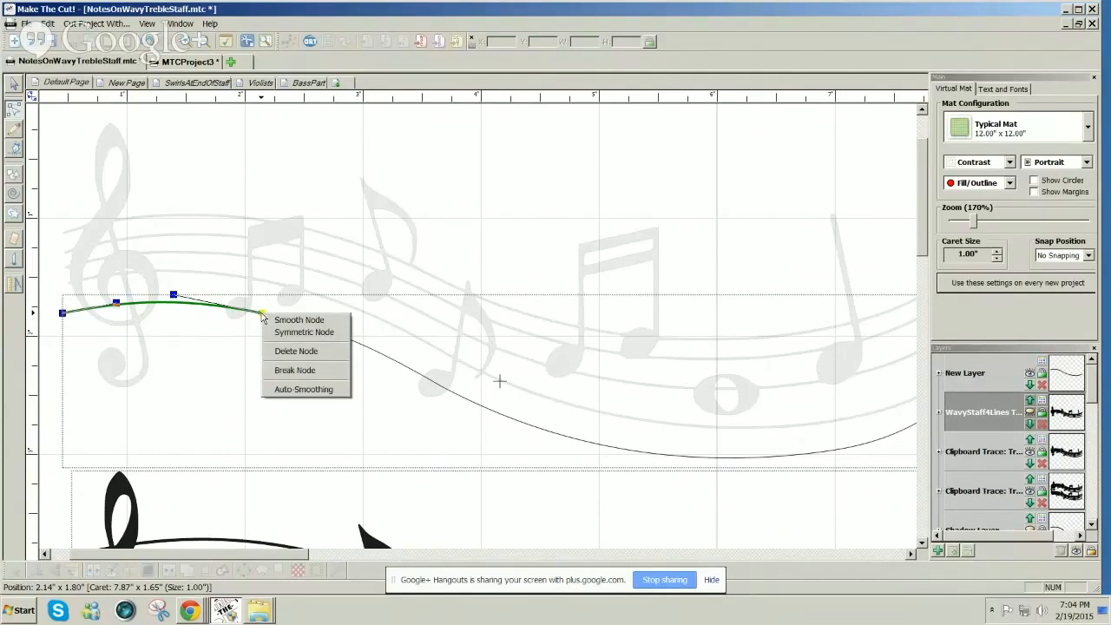
{"action": "left_click", "coordinate": [290, 352]}
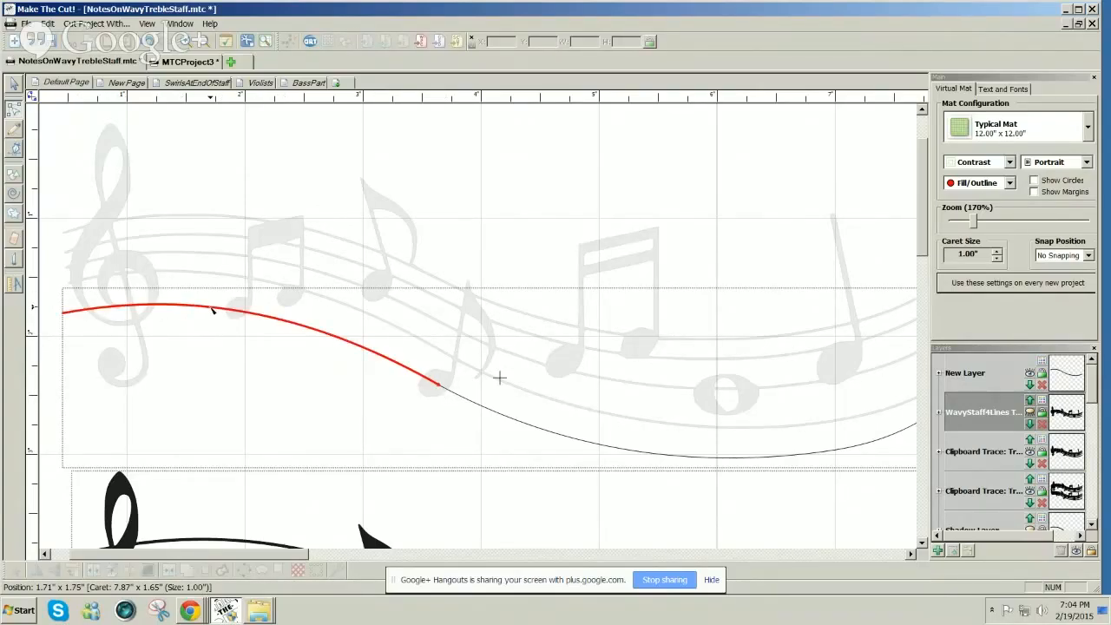
{"action": "left_click_drag", "start_coordinate": [233, 312], "coordinate": [234, 309]}
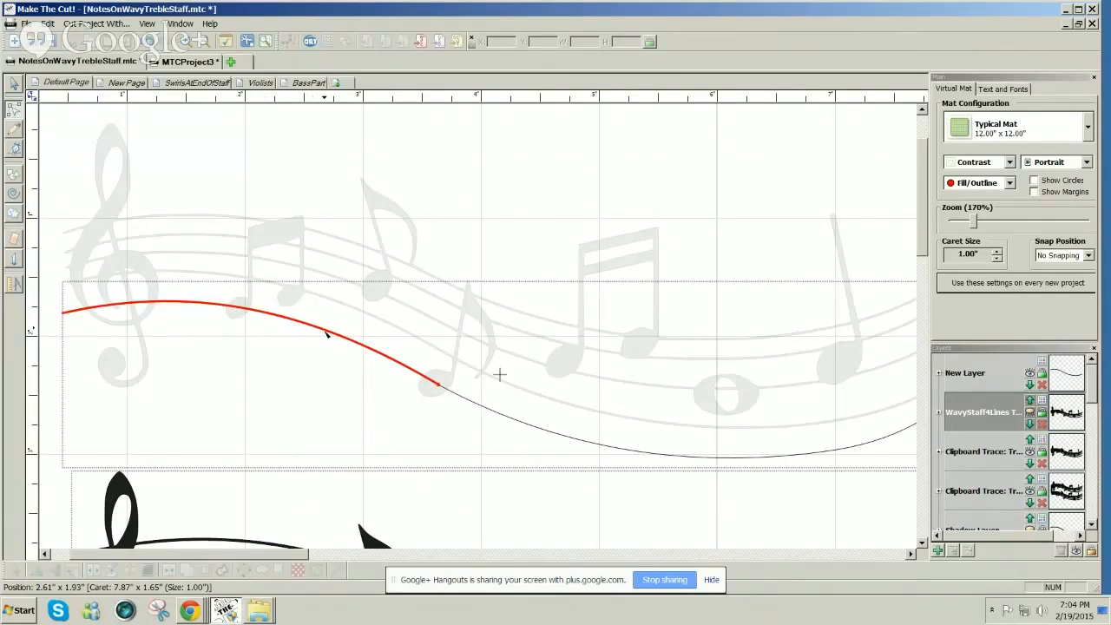
Show the WavyStaff4Lines layer again and generate a rounded shadow layer 0.02 in wide from the traced curve.
{"action": "mouse_move", "coordinate": [275, 553]}
{"action": "left_mouse_down"}
{"action": "mouse_move", "coordinate": [341, 560]}
{"action": "mouse_move", "coordinate": [262, 555]}
{"action": "left_mouse_up"}
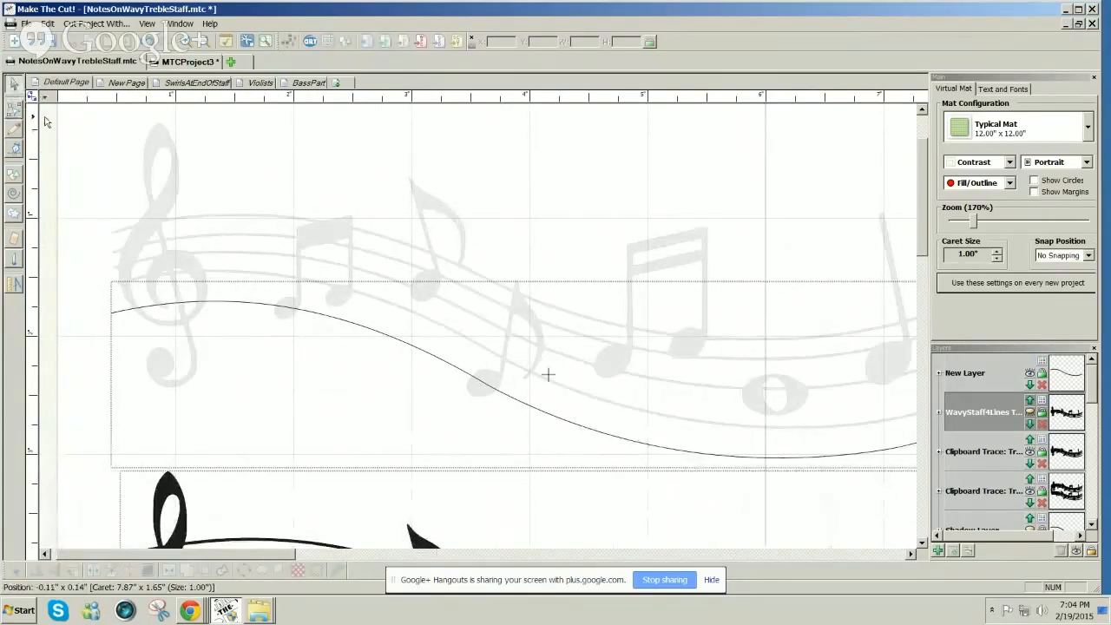
{"action": "left_click", "coordinate": [1030, 414]}
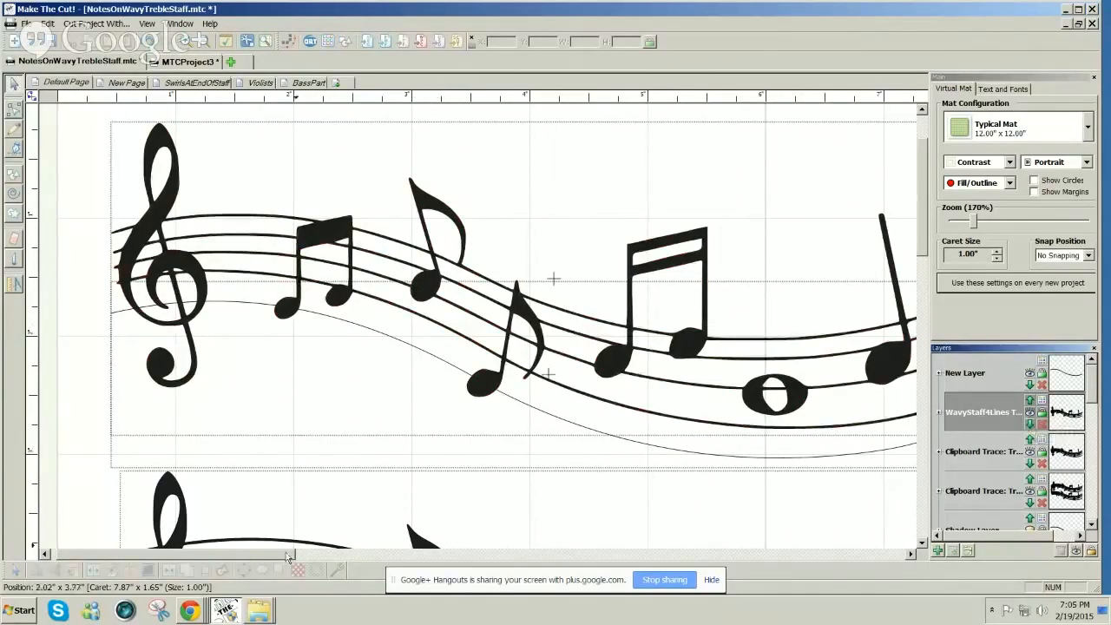
{"action": "mouse_move", "coordinate": [273, 556]}
{"action": "left_mouse_down"}
{"action": "mouse_move", "coordinate": [346, 556]}
{"action": "mouse_move", "coordinate": [272, 568]}
{"action": "left_mouse_up"}
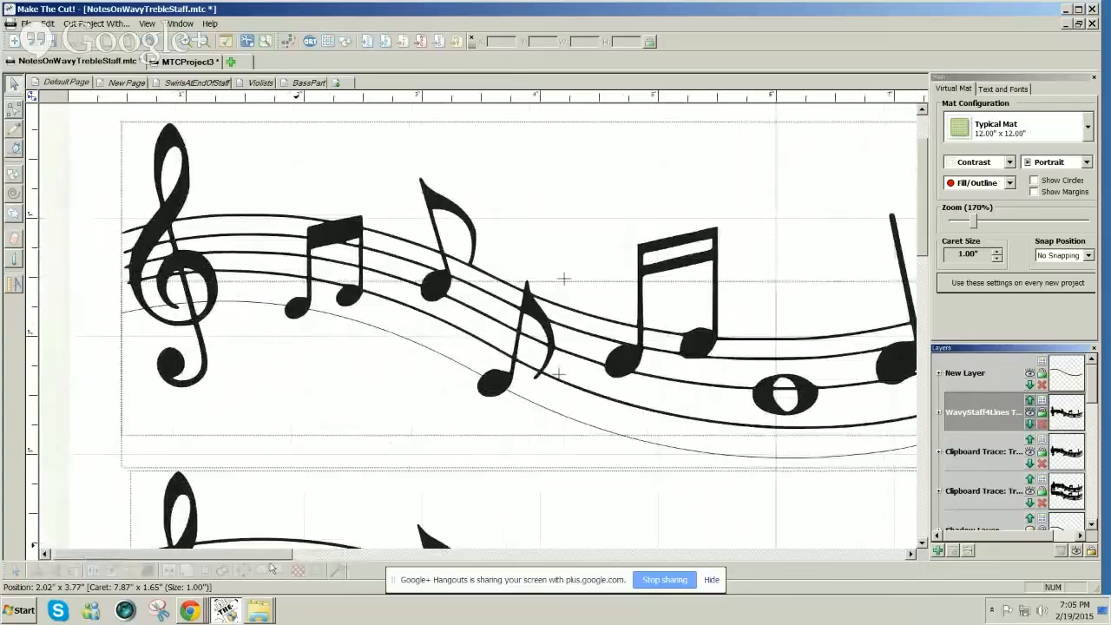
{"action": "left_click", "coordinate": [132, 319]}
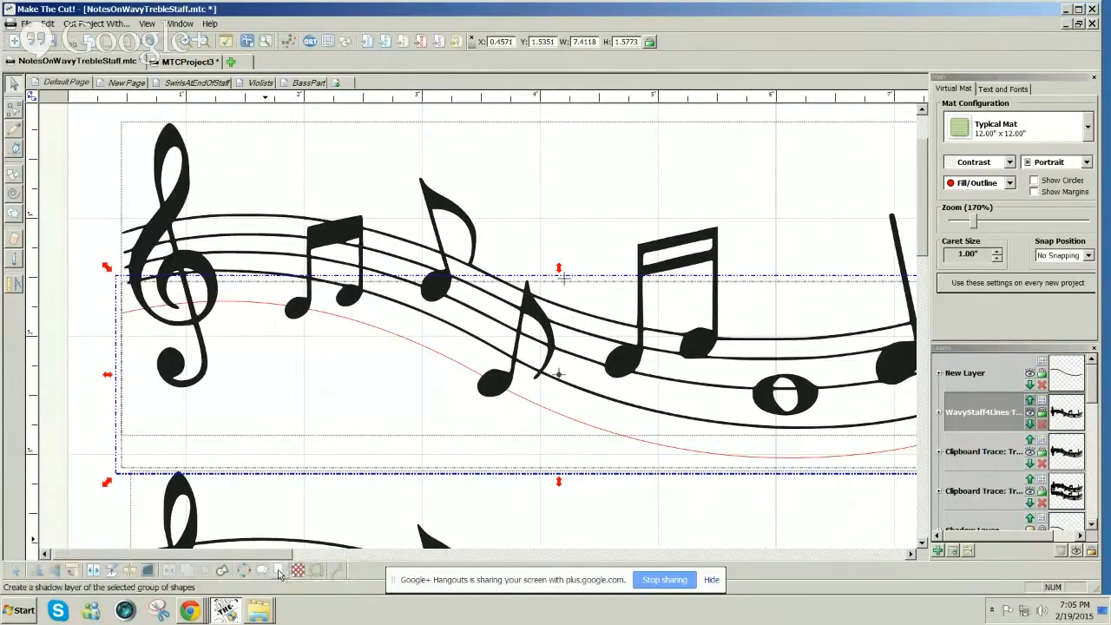
{"action": "left_click", "coordinate": [280, 573]}
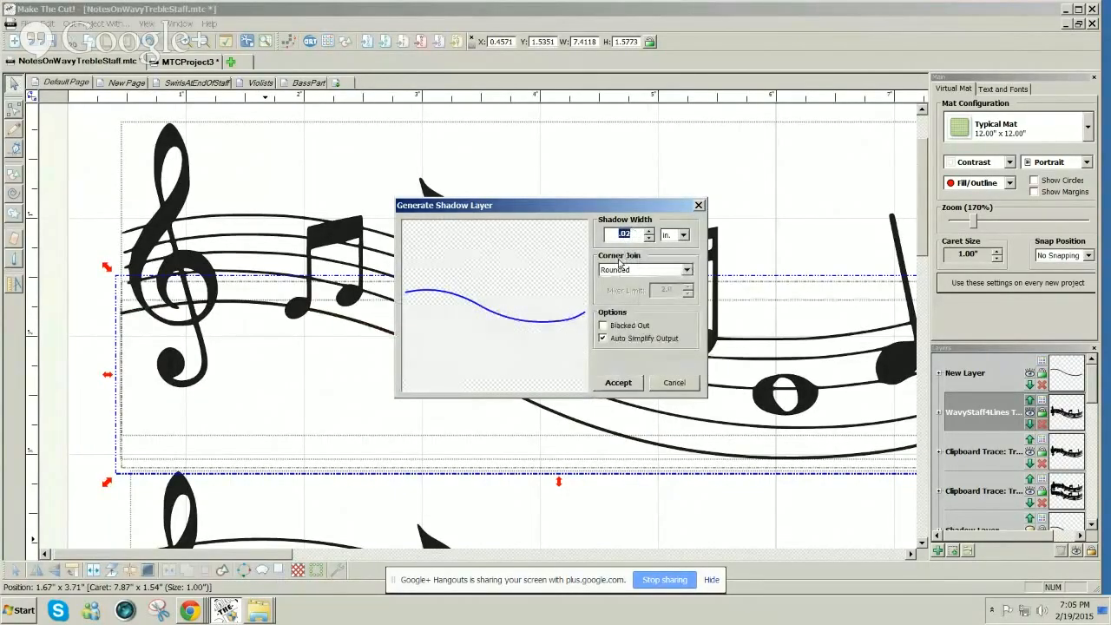
{"action": "left_click", "coordinate": [618, 385]}
Make all hidden layers visible, including the alto clef staff beside the treble designs, and review the designs.
{"action": "left_click", "coordinate": [518, 531]}
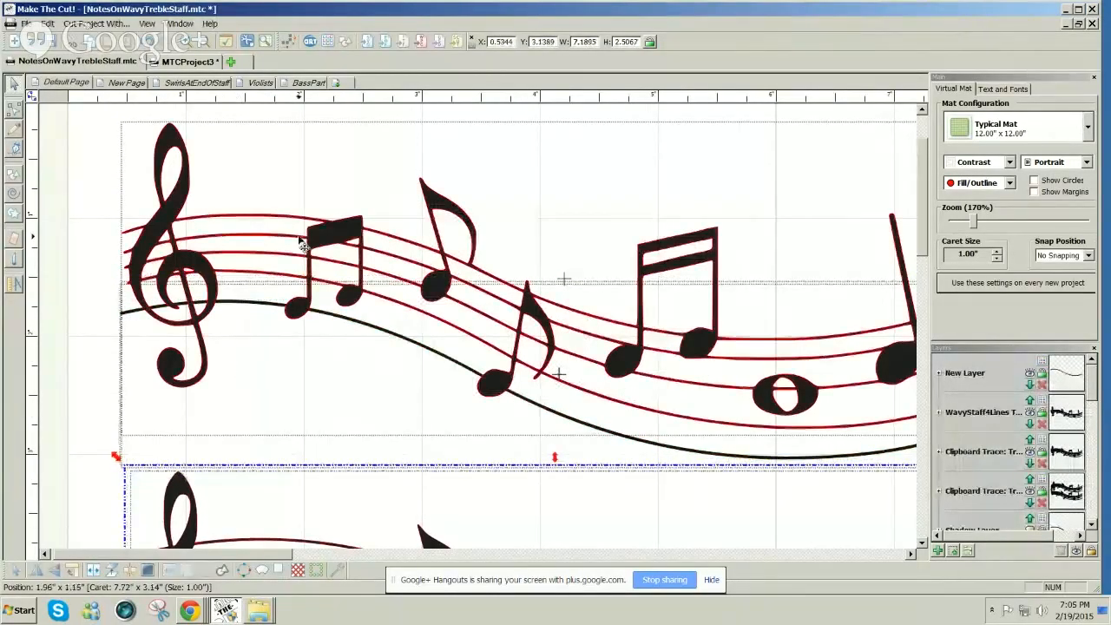
{"action": "mouse_move", "coordinate": [230, 553]}
{"action": "left_mouse_down"}
{"action": "mouse_move", "coordinate": [265, 554]}
{"action": "mouse_move", "coordinate": [234, 563]}
{"action": "left_mouse_up"}
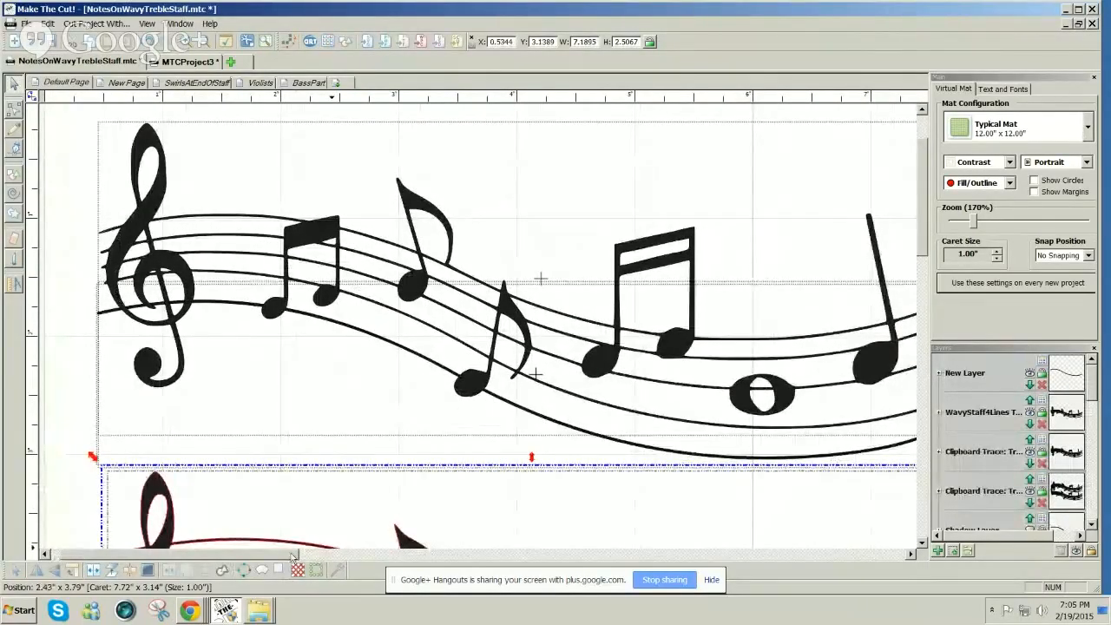
{"action": "mouse_move", "coordinate": [295, 556]}
{"action": "left_mouse_down"}
{"action": "mouse_move", "coordinate": [334, 553]}
{"action": "mouse_move", "coordinate": [274, 556]}
{"action": "left_mouse_up"}
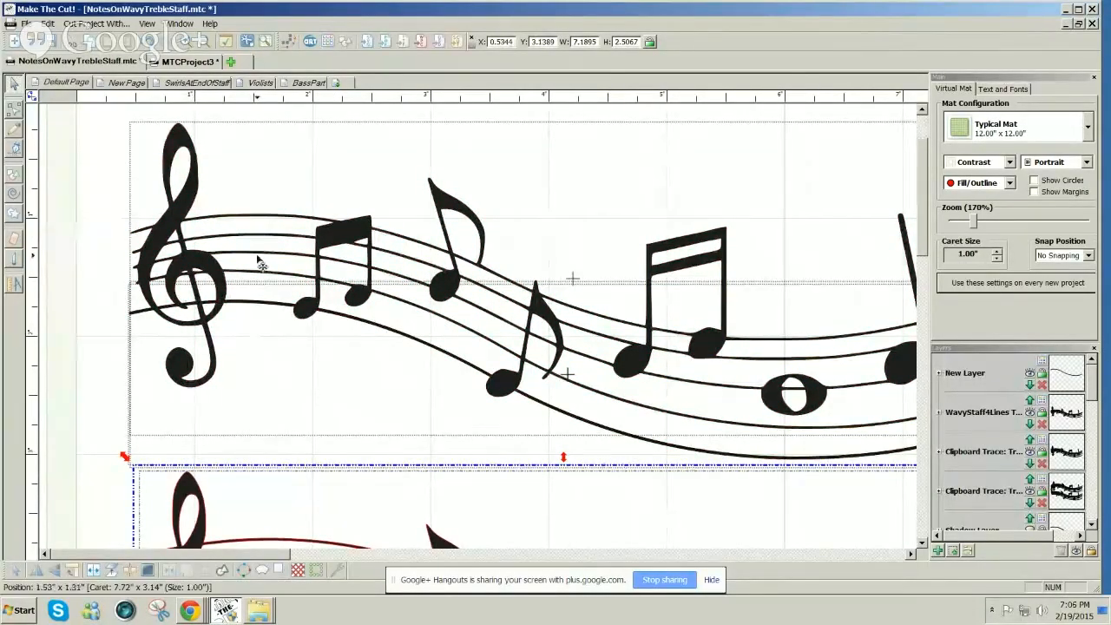
{"action": "left_click_drag", "start_coordinate": [920, 250], "coordinate": [922, 223]}
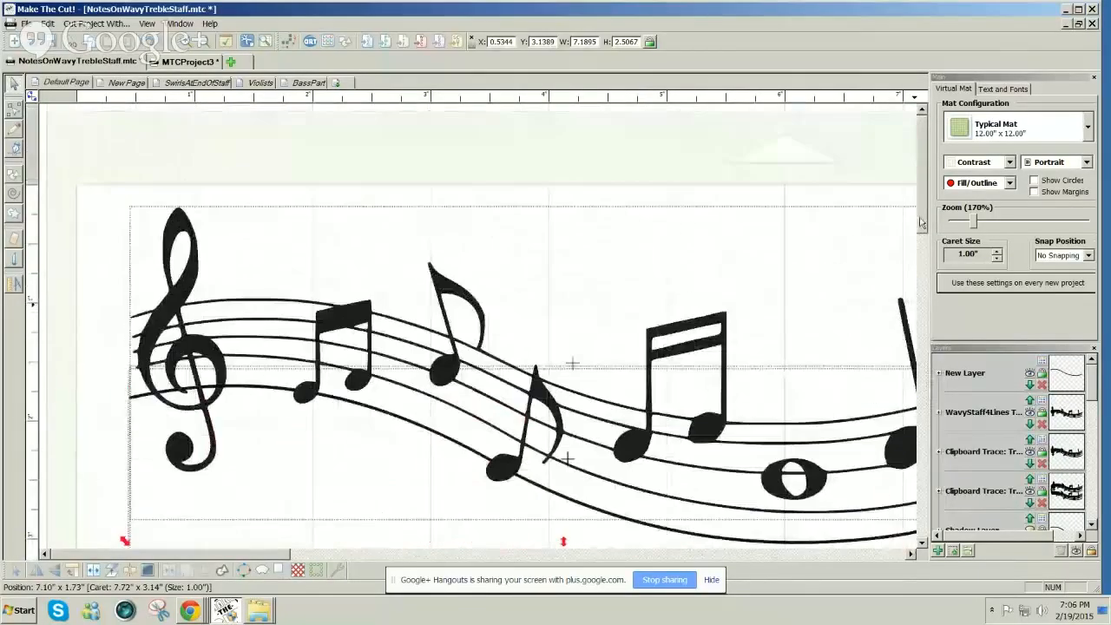
{"action": "left_click_drag", "start_coordinate": [221, 555], "coordinate": [447, 556]}
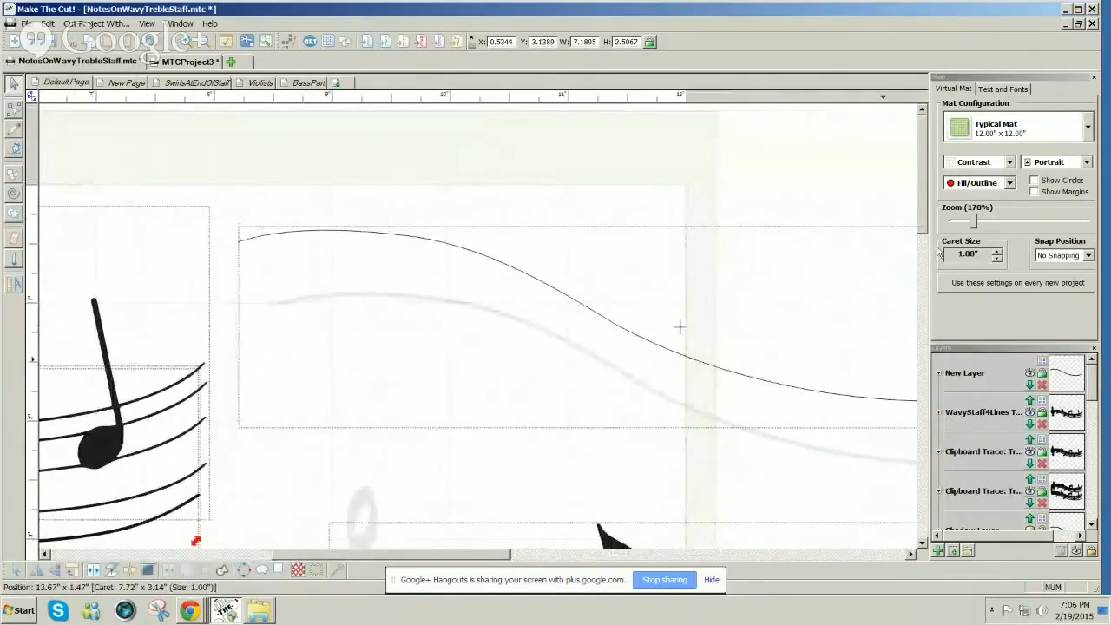
{"action": "left_click_drag", "start_coordinate": [922, 227], "coordinate": [917, 351]}
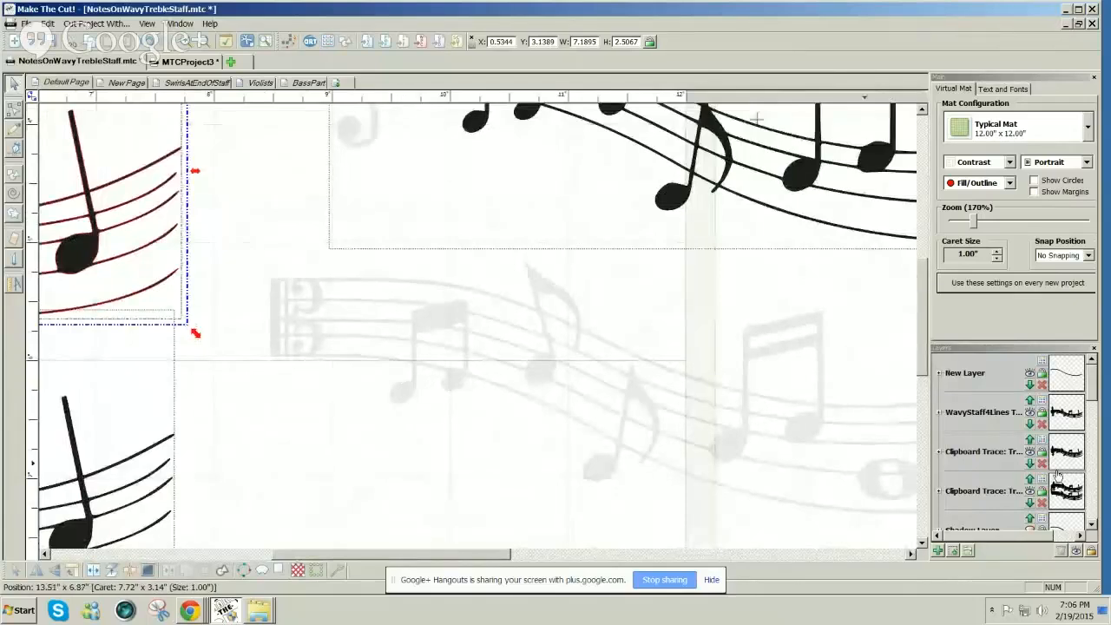
{"action": "left_click", "coordinate": [1075, 550]}
{"action": "left_click", "coordinate": [1042, 557]}
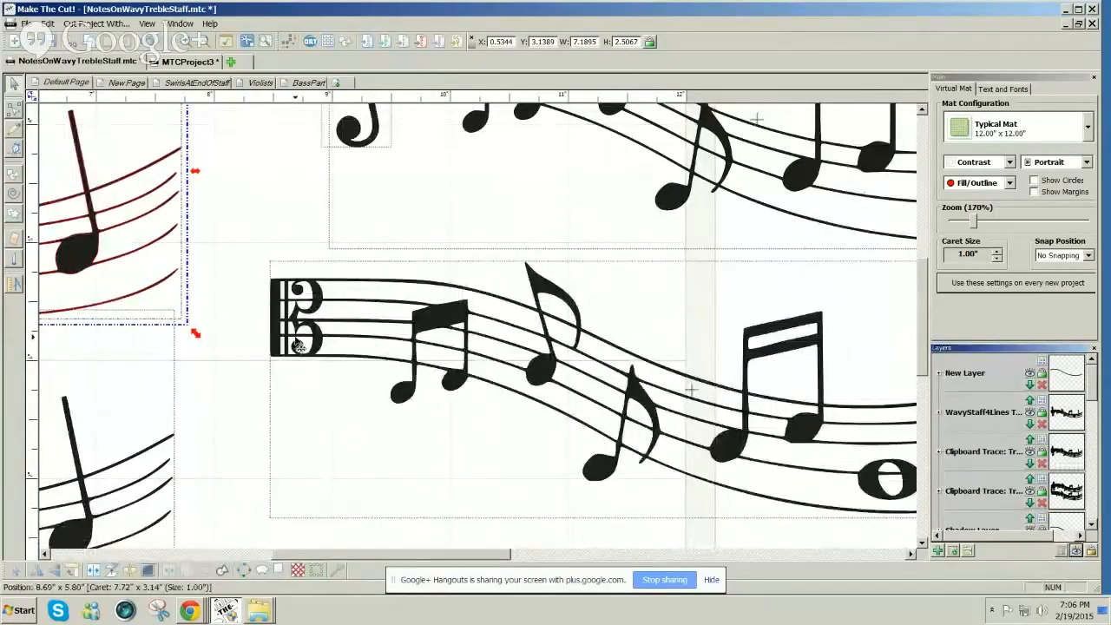
{"action": "left_click_drag", "start_coordinate": [450, 556], "coordinate": [219, 556]}
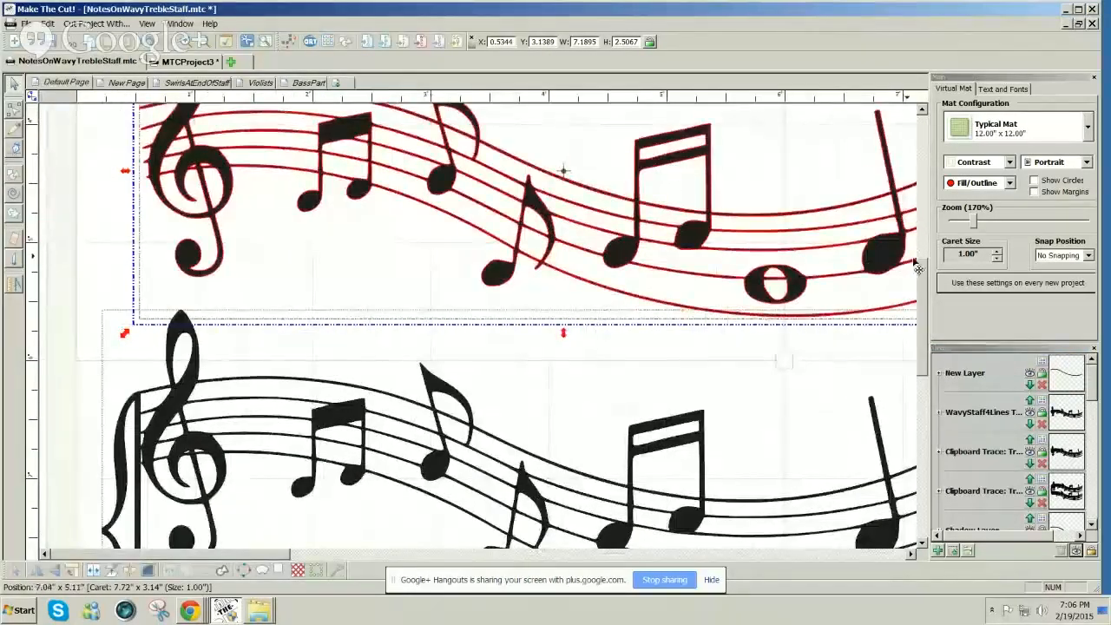
{"action": "left_click_drag", "start_coordinate": [923, 300], "coordinate": [958, 165]}
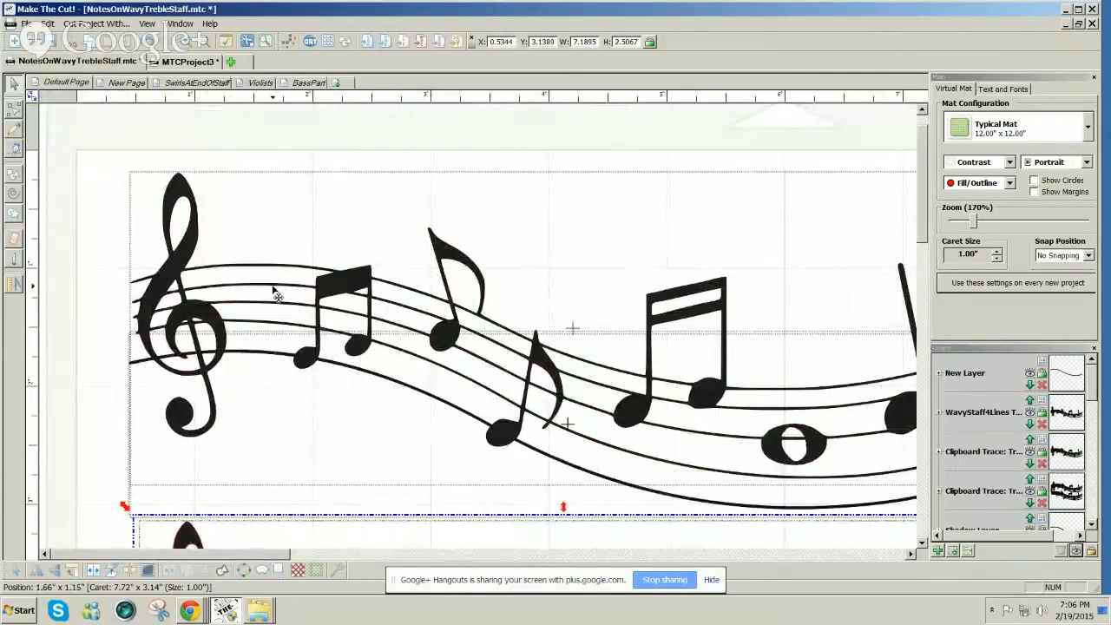
Cut vertically through all the upper design's staff lines just past the treble clef with a 0.25 mm eraser stroke.
{"action": "left_click", "coordinate": [14, 242]}
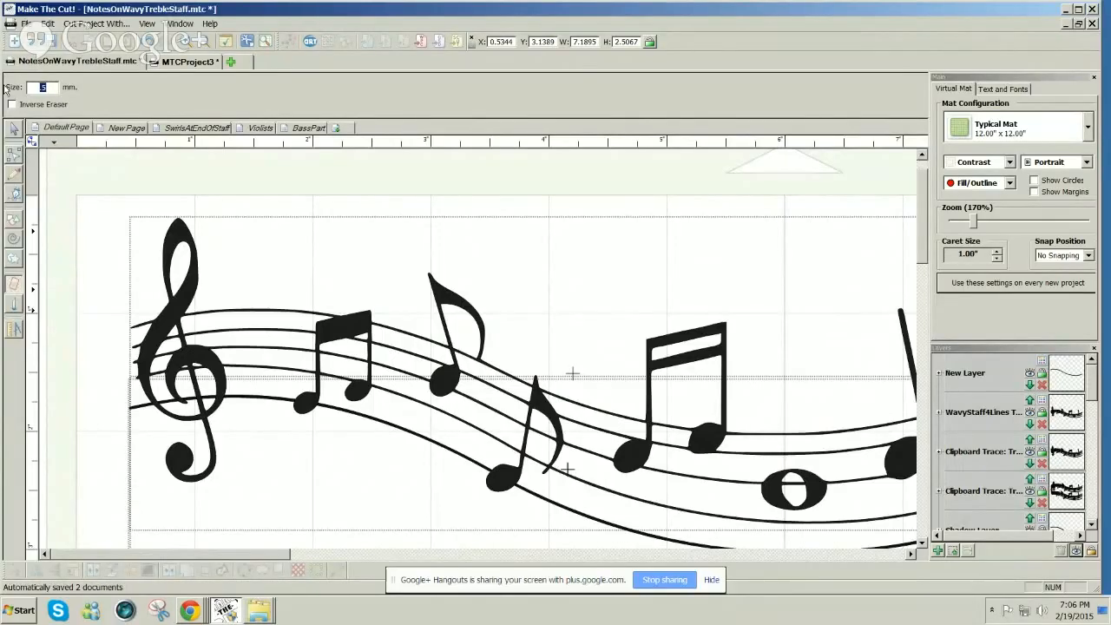
{"action": "type", "text": ".2"}
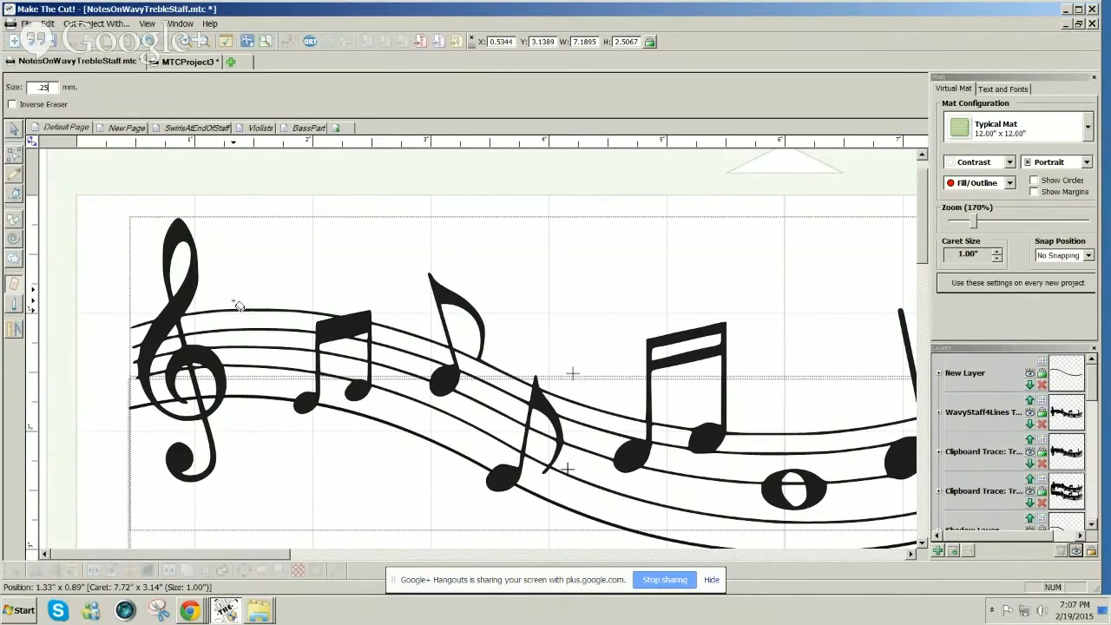
{"action": "mouse_move", "coordinate": [236, 304]}
{"action": "left_mouse_down"}
{"action": "mouse_move", "coordinate": [248, 441]}
{"action": "mouse_move", "coordinate": [239, 418]}
{"action": "left_mouse_up"}
{"action": "left_click_drag", "start_coordinate": [236, 303], "coordinate": [244, 419]}
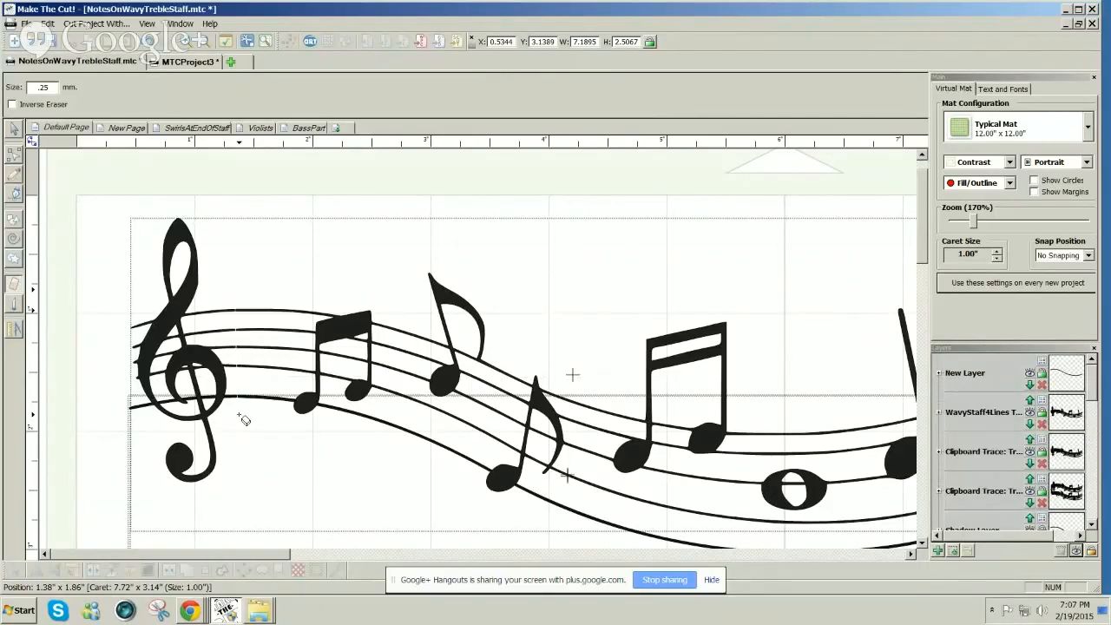
{"action": "mouse_move", "coordinate": [240, 302]}
{"action": "left_mouse_down"}
{"action": "mouse_move", "coordinate": [231, 412]}
{"action": "mouse_move", "coordinate": [242, 417]}
{"action": "left_mouse_up"}
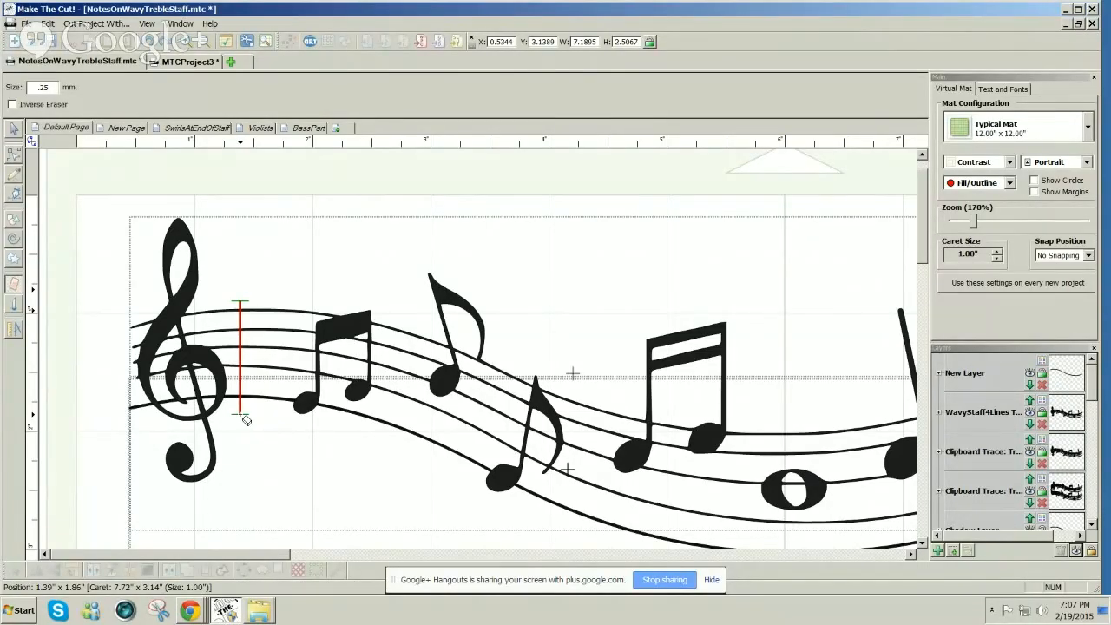
{"action": "left_click_drag", "start_coordinate": [246, 420], "coordinate": [241, 416]}
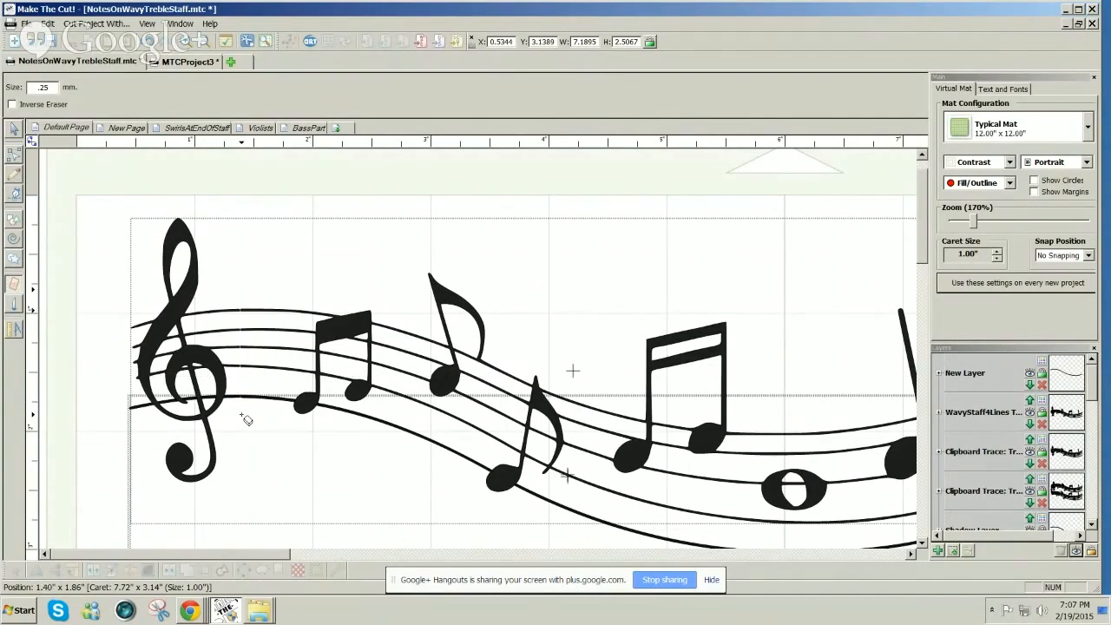
Split the upper four-line staff design at the eraser cut and delete the piece containing the treble clef.
{"action": "left_click", "coordinate": [12, 130]}
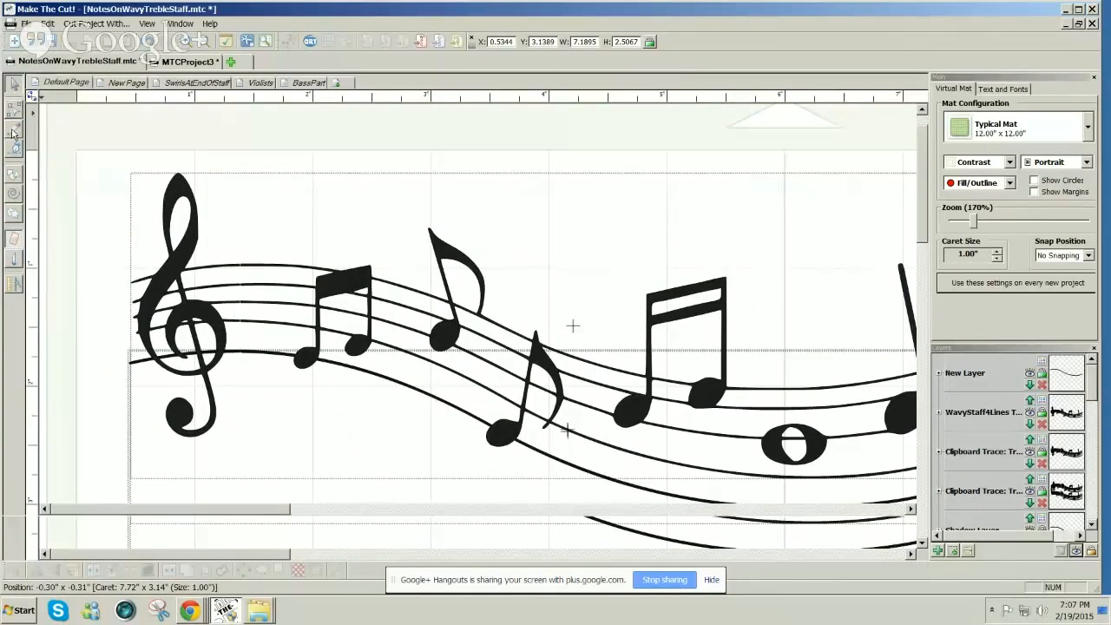
{"action": "left_click", "coordinate": [233, 332]}
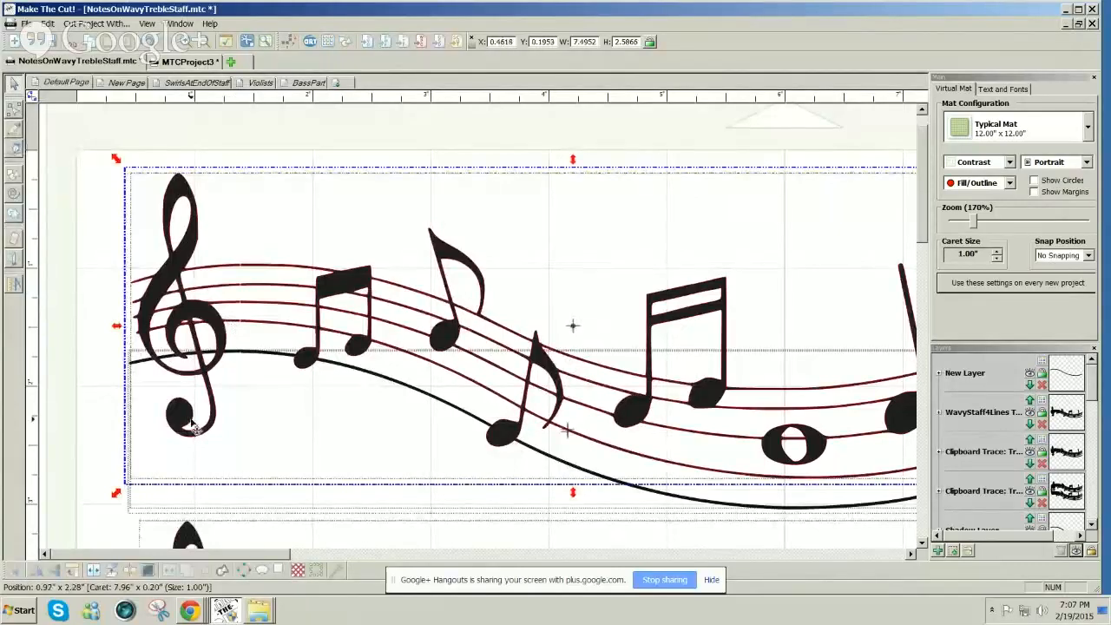
{"action": "left_click", "coordinate": [93, 573]}
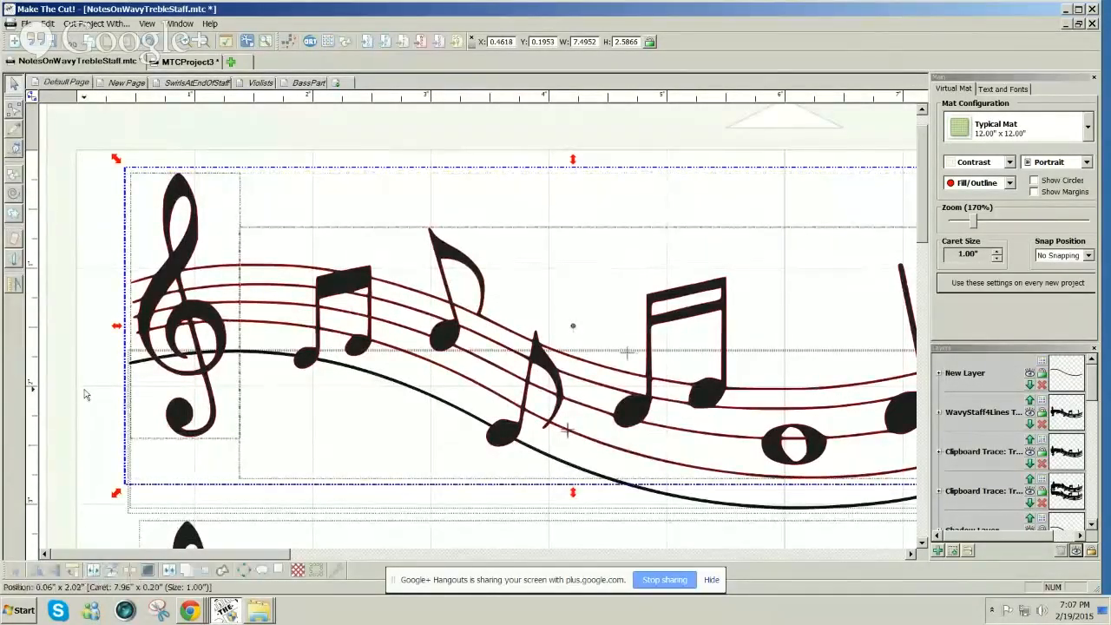
{"action": "left_click", "coordinate": [191, 324]}
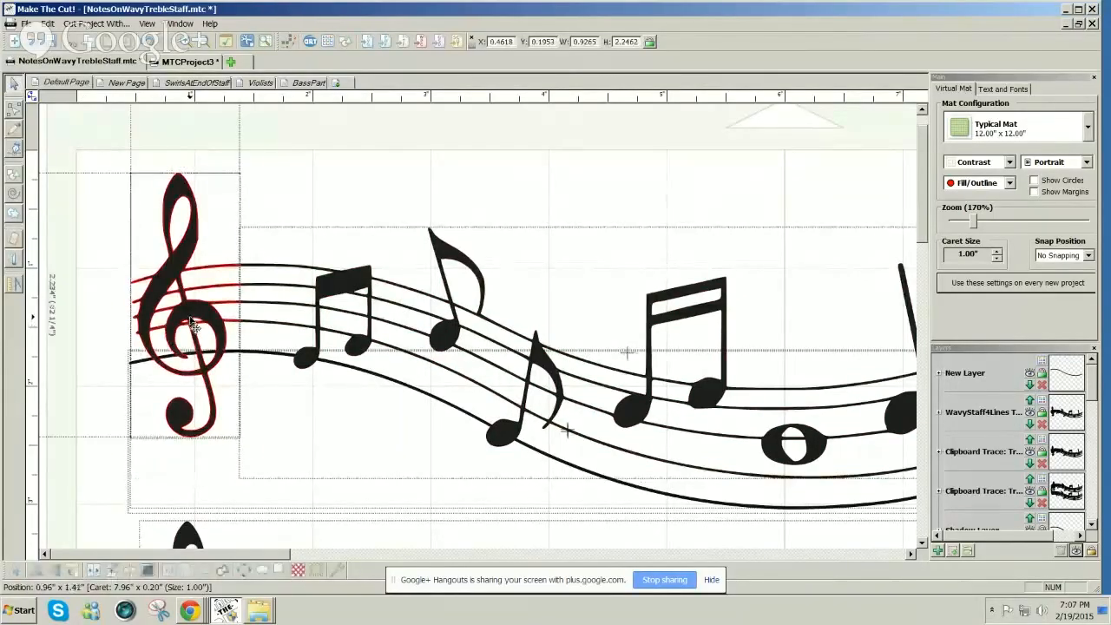
{"action": "key", "text": "Delete"}
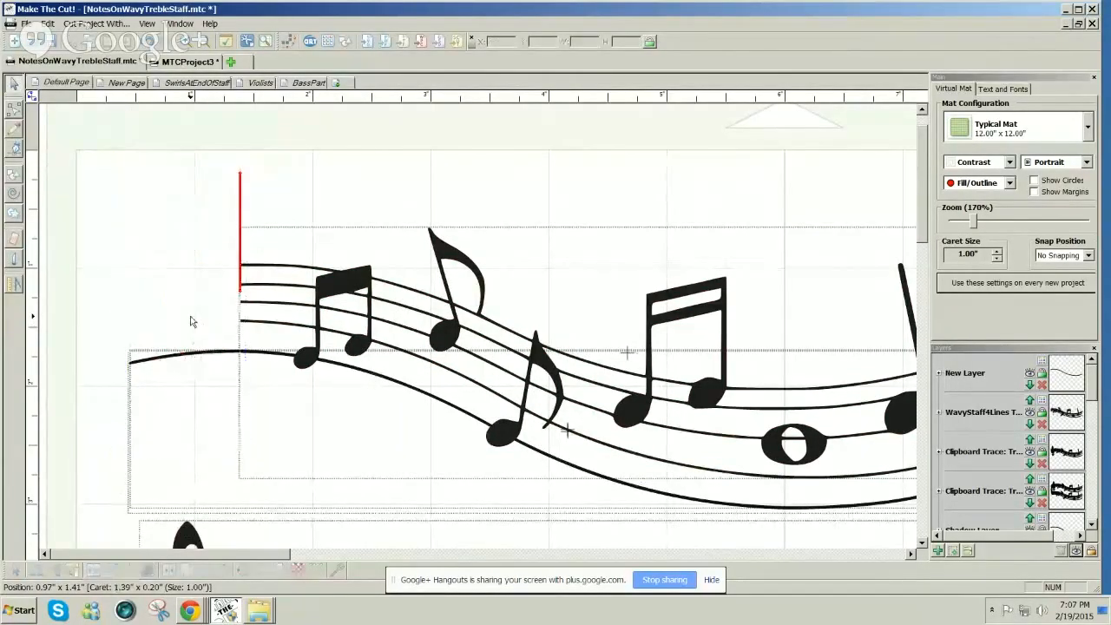
Split the thickened lowest staff line at the cut and move the thin traced curve below it to about X 0.43, Y 1.82 inches.
{"action": "left_click", "coordinate": [233, 354]}
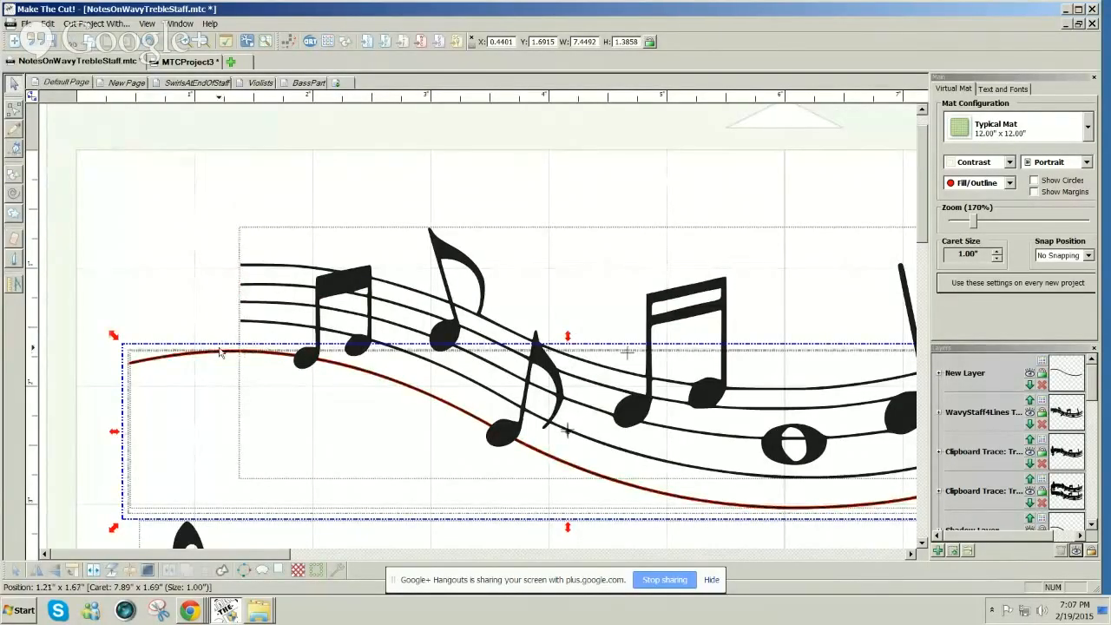
{"action": "left_click", "coordinate": [94, 570]}
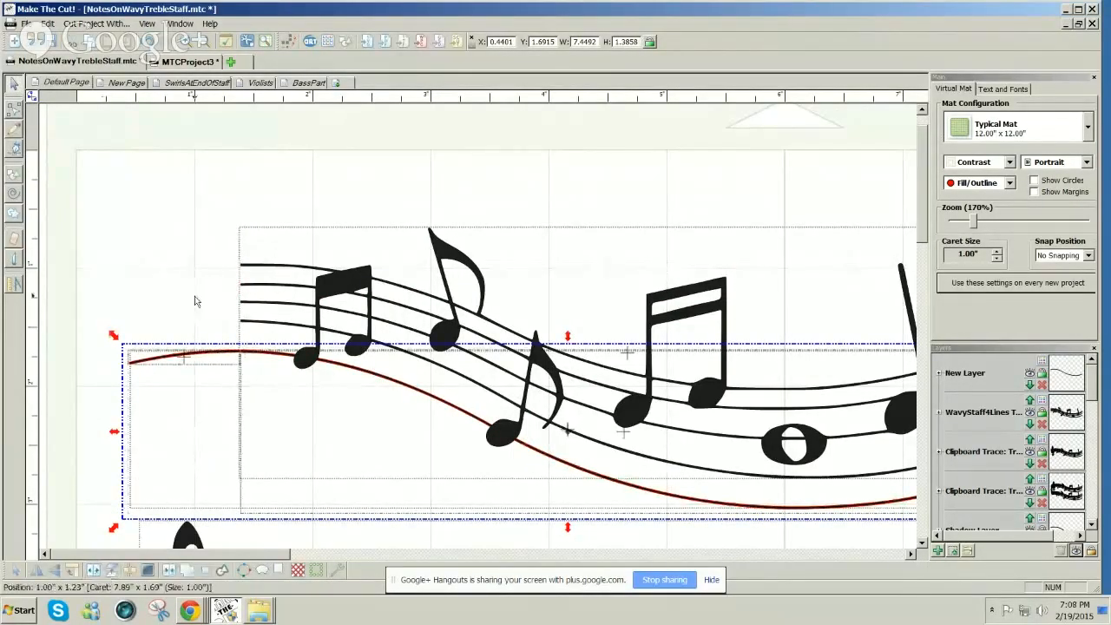
{"action": "left_click", "coordinate": [189, 321]}
{"action": "left_click", "coordinate": [194, 362]}
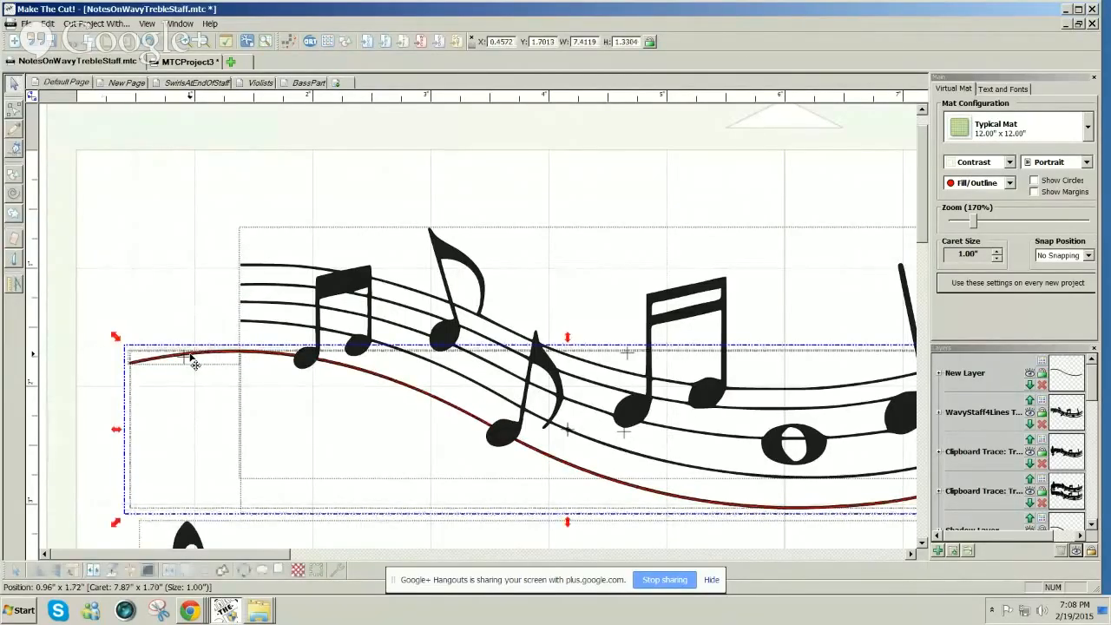
{"action": "left_click", "coordinate": [132, 354]}
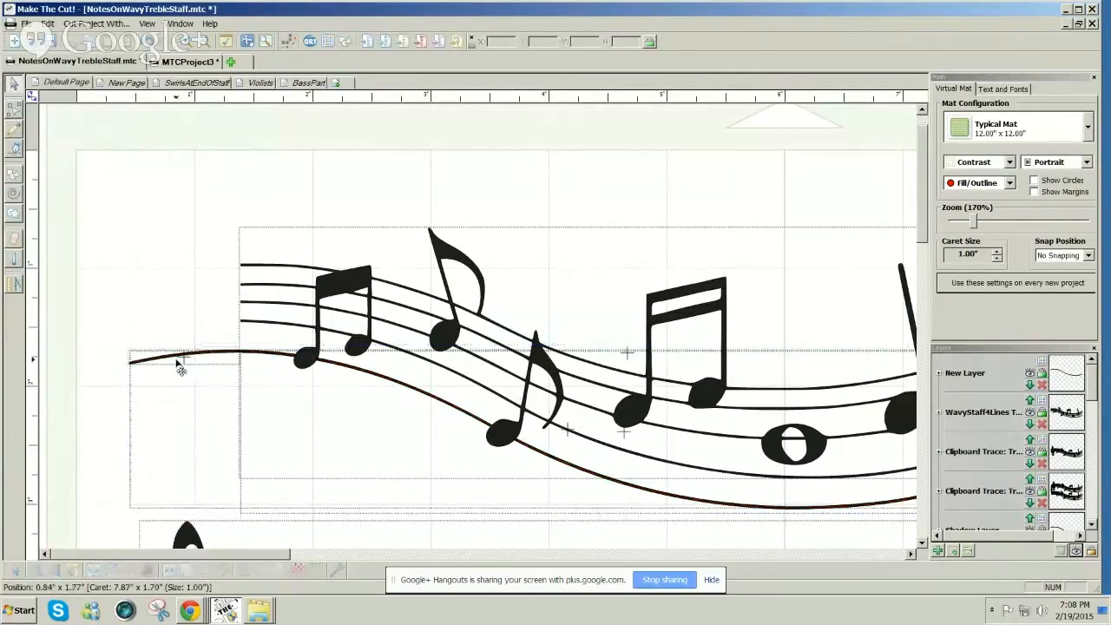
{"action": "left_click", "coordinate": [233, 355]}
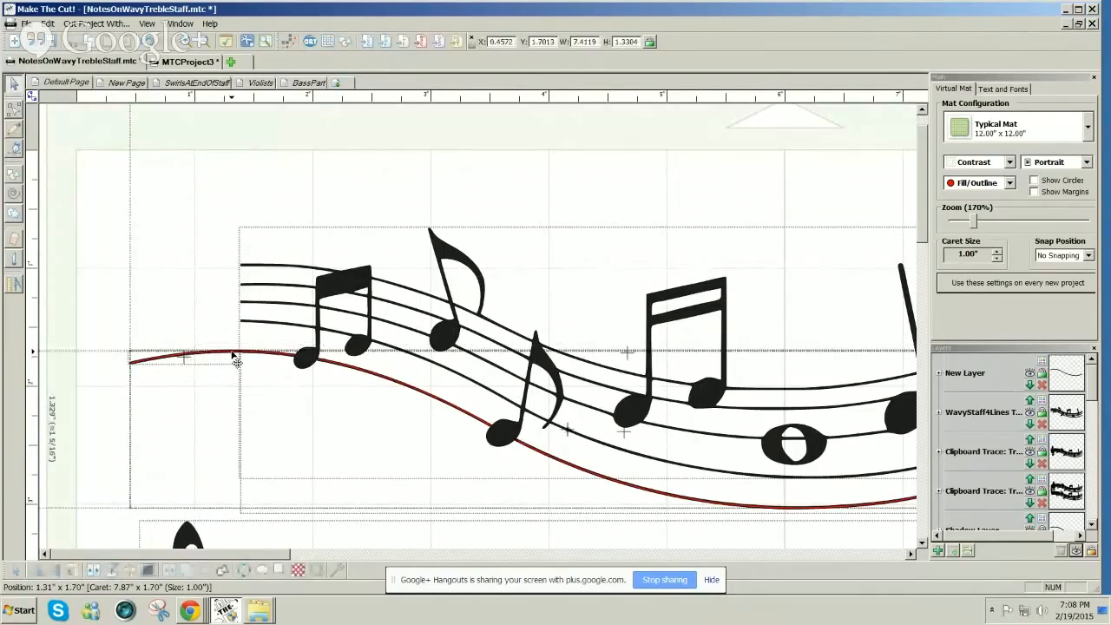
{"action": "left_click_drag", "start_coordinate": [236, 361], "coordinate": [233, 374]}
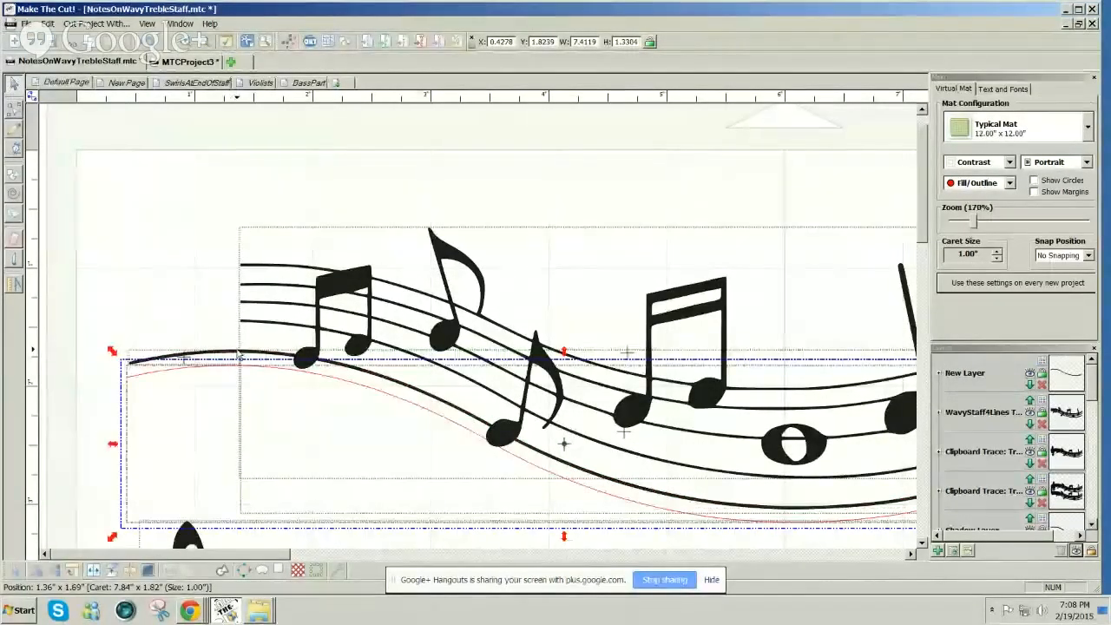
Delete the short piece of the thickened lowest staff line before the cut.
{"action": "left_click", "coordinate": [212, 356]}
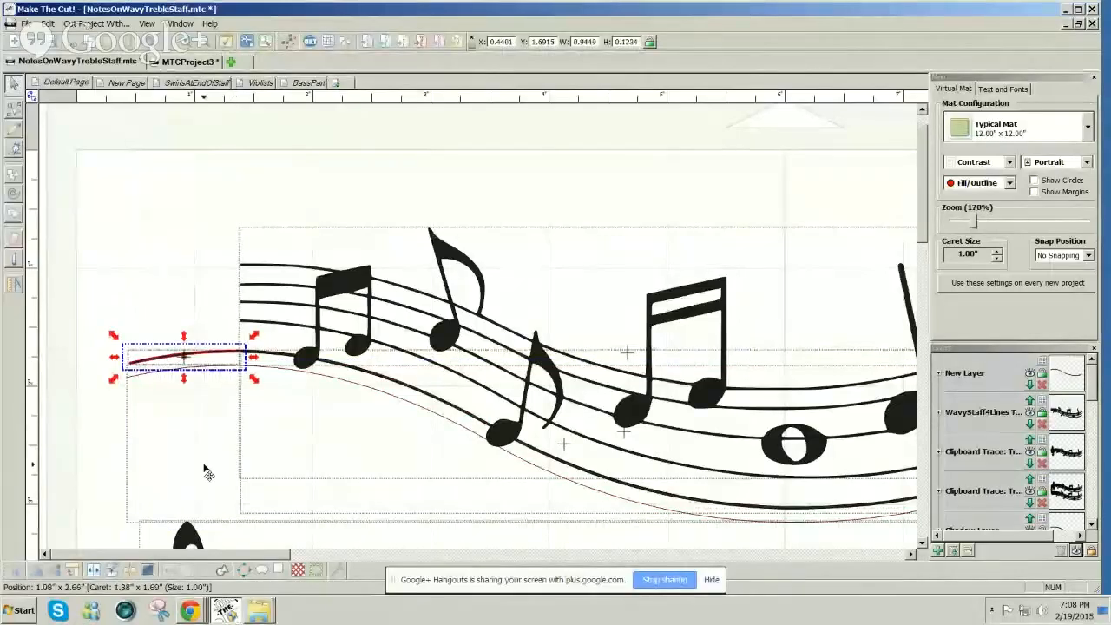
{"action": "left_click", "coordinate": [92, 570]}
{"action": "left_click", "coordinate": [682, 337]}
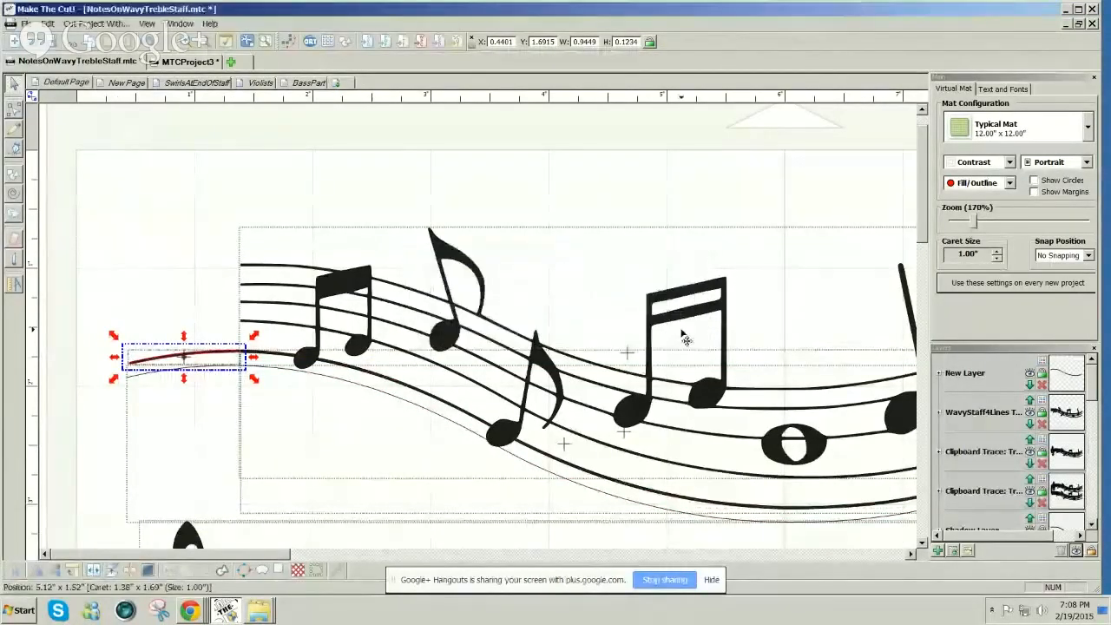
{"action": "left_click", "coordinate": [288, 319]}
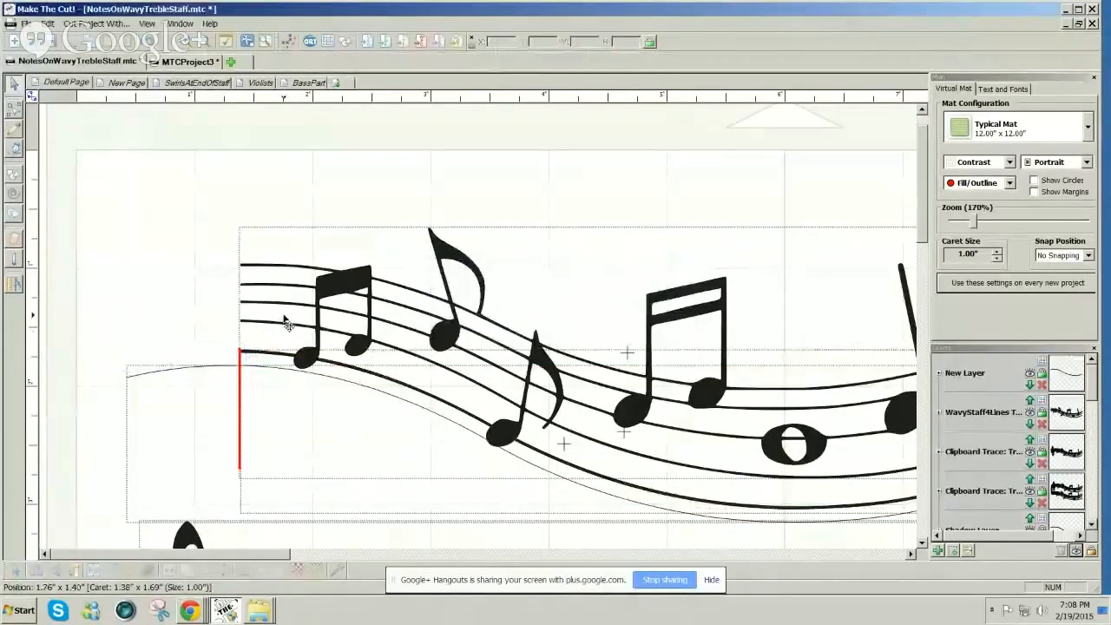
Split the thin traced curve at the cut and delete its short starting piece.
{"action": "left_click", "coordinate": [211, 371]}
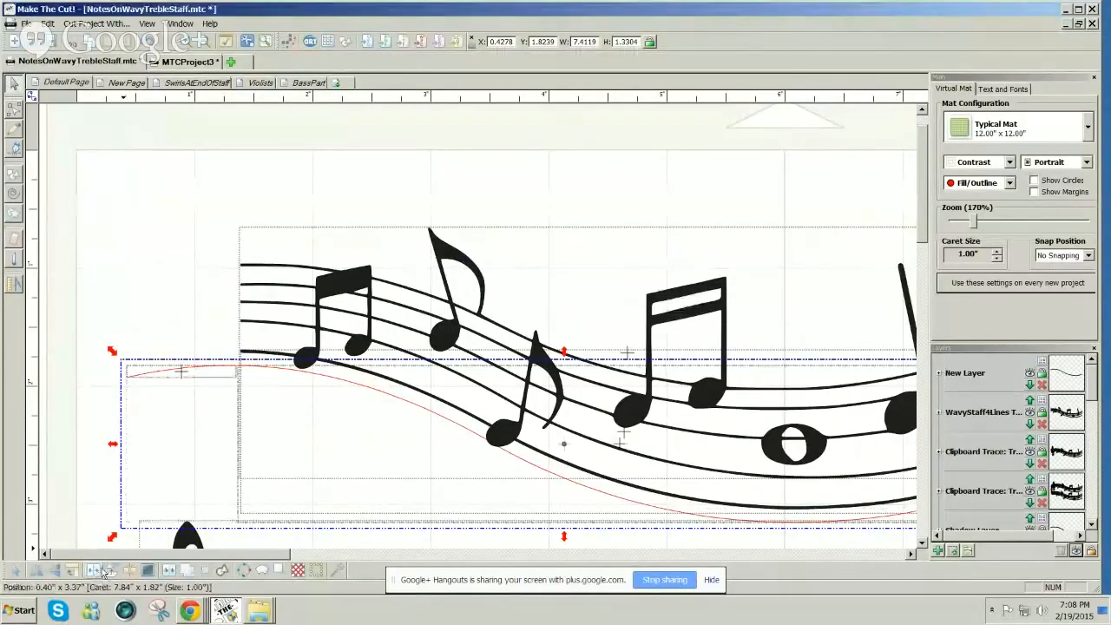
{"action": "left_click", "coordinate": [94, 402]}
{"action": "left_click_drag", "start_coordinate": [124, 318], "coordinate": [245, 489]}
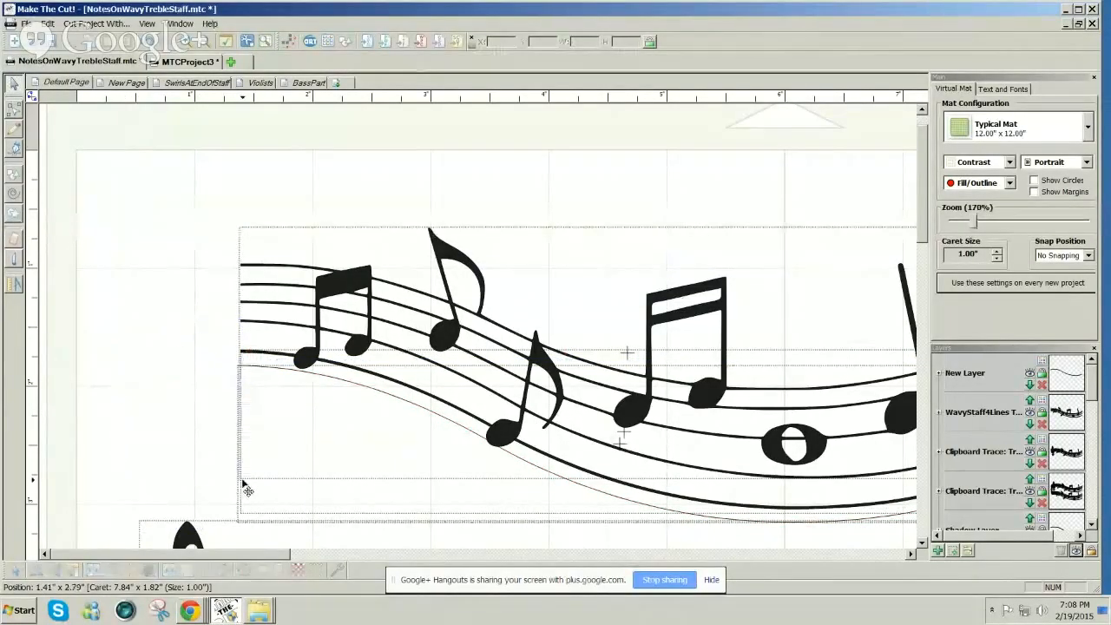
{"action": "left_click", "coordinate": [284, 377]}
{"action": "left_click_drag", "start_coordinate": [284, 377], "coordinate": [275, 389]}
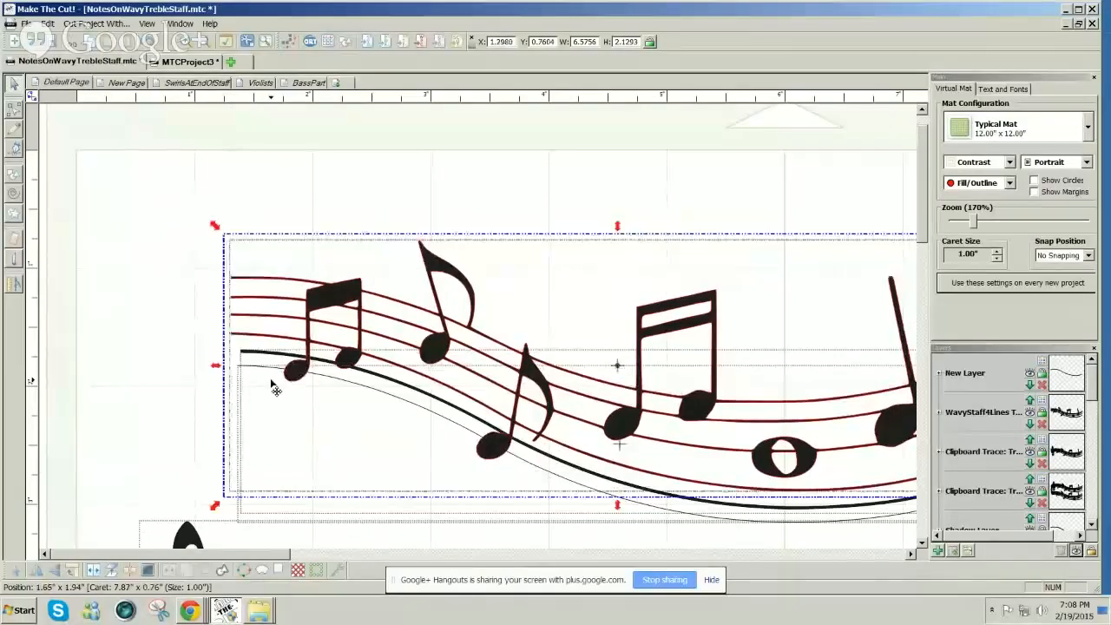
{"action": "left_click", "coordinate": [168, 376]}
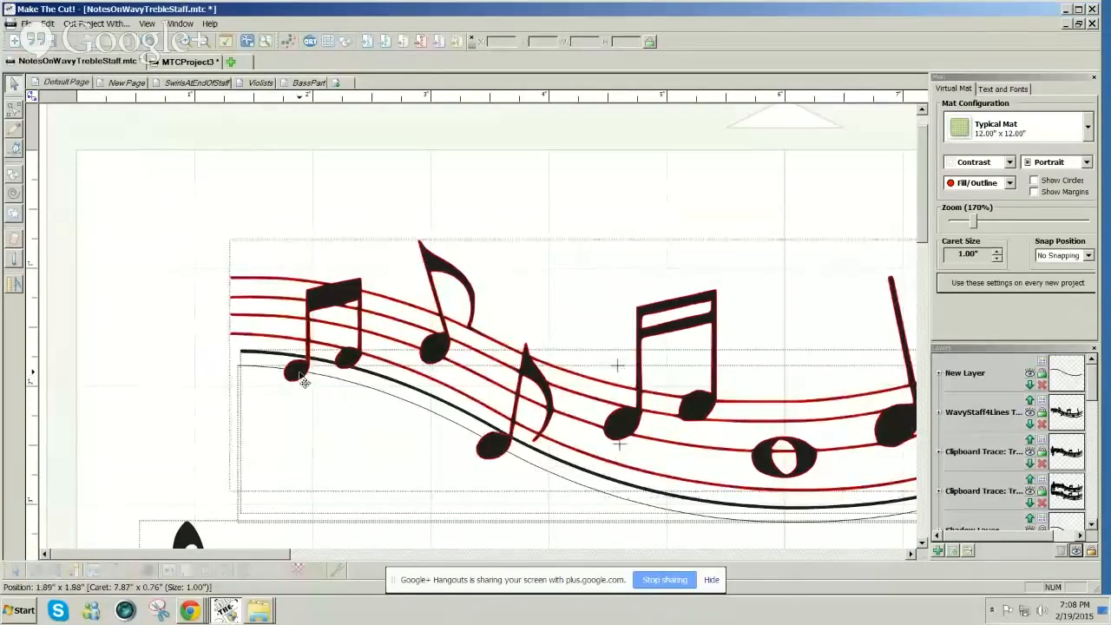
{"action": "left_click", "coordinate": [356, 387]}
{"action": "left_click", "coordinate": [165, 375]}
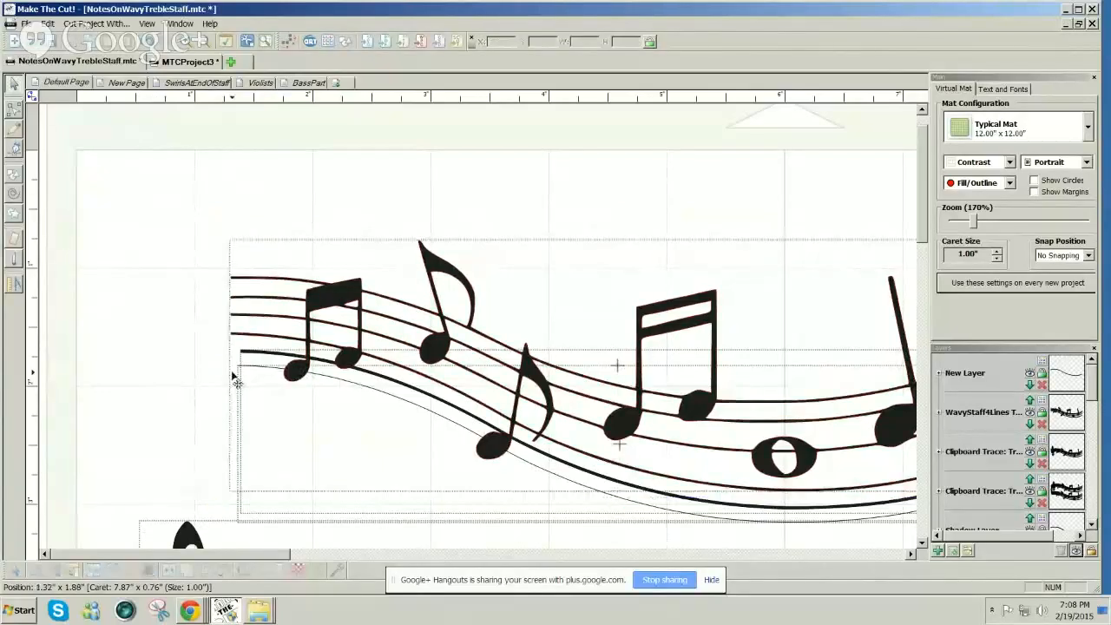
{"action": "left_click", "coordinate": [267, 375]}
{"action": "left_click", "coordinate": [163, 361]}
Try deleting the first segments of the thin traced curve by node editing, and undo back to the upper staff design's earlier position.
{"action": "left_click", "coordinate": [14, 108]}
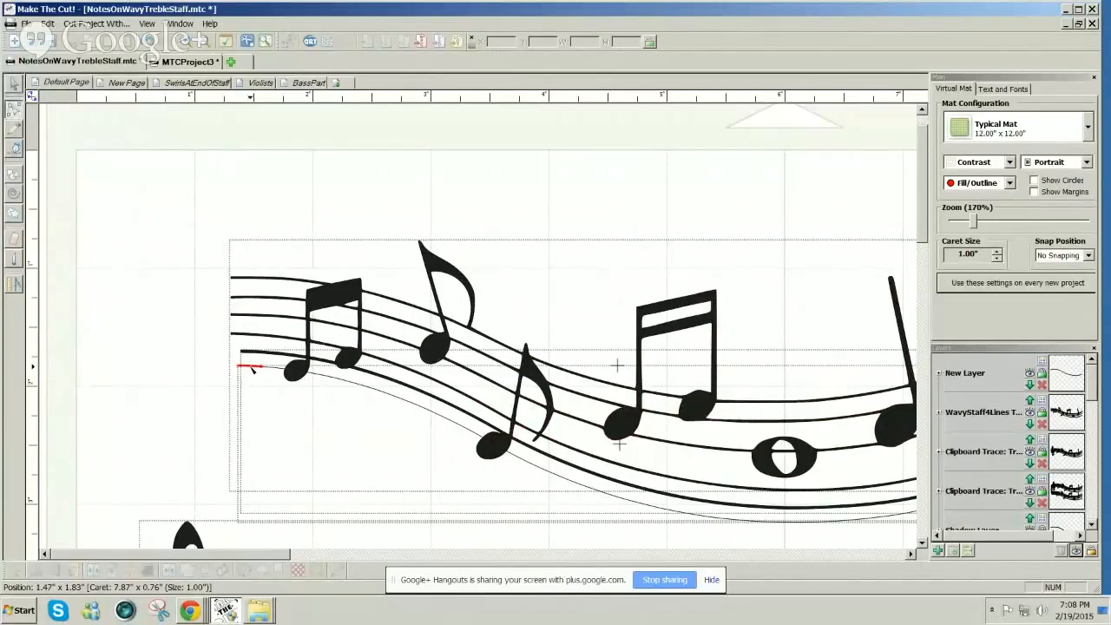
{"action": "left_click", "coordinate": [253, 368]}
{"action": "mouse_move", "coordinate": [253, 368]}
{"action": "left_mouse_down"}
{"action": "mouse_move", "coordinate": [307, 374]}
{"action": "mouse_move", "coordinate": [351, 383]}
{"action": "left_mouse_up"}
{"action": "left_click", "coordinate": [348, 383]}
{"action": "key", "text": "Delete"}
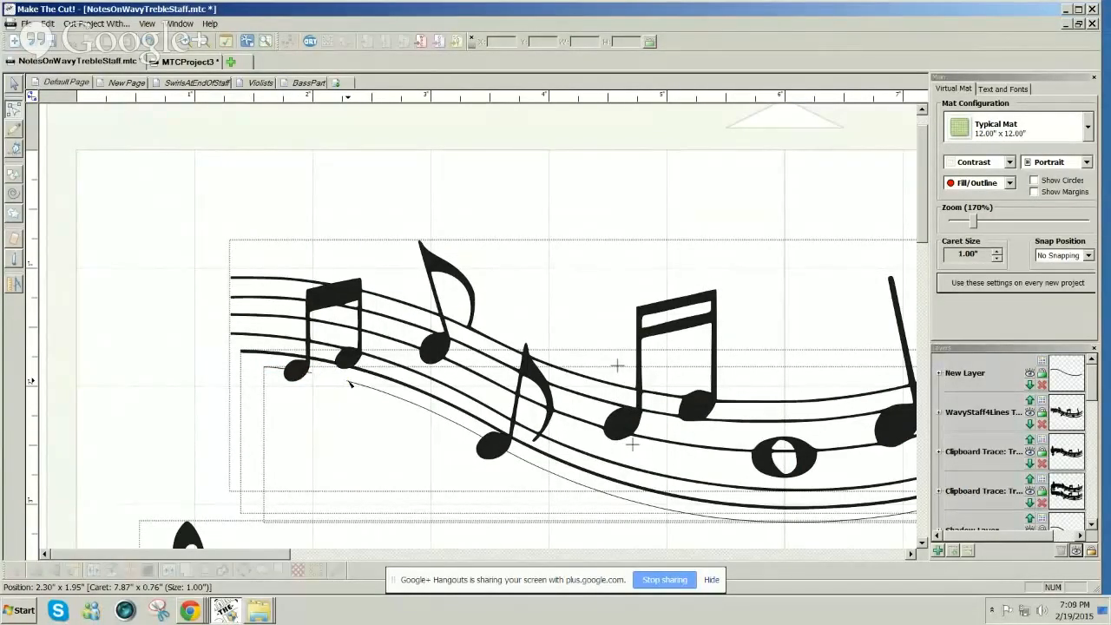
{"action": "key", "text": "ctrl+z"}
{"action": "key", "text": "ctrl+z"}
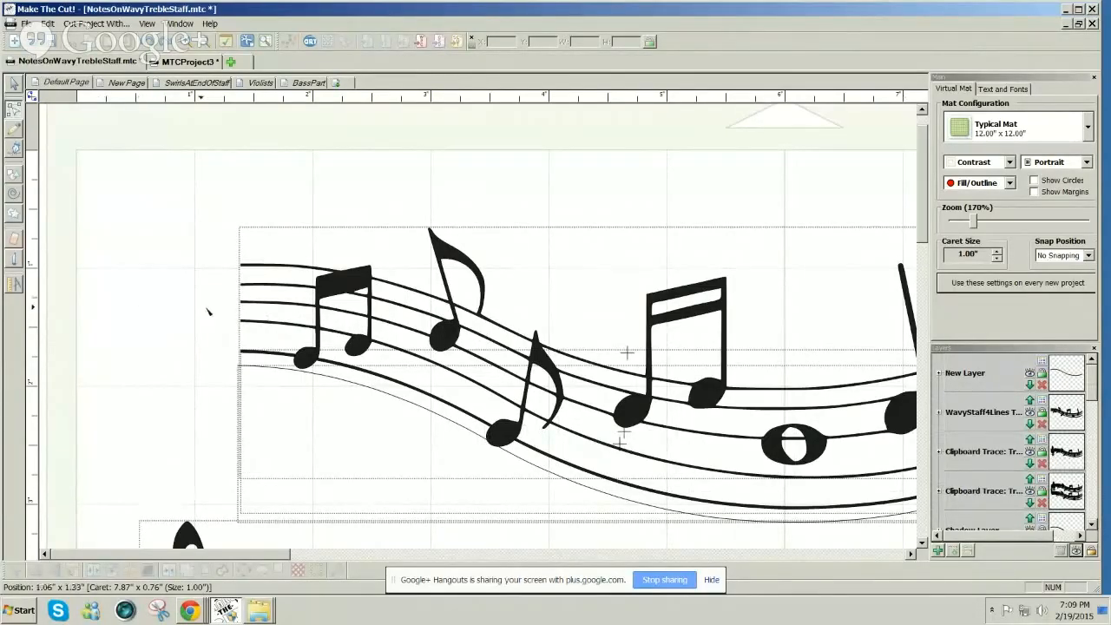
Show the path nodes on the mat and examine the cut starting ends of the staff lines at 730% zoom.
{"action": "scroll", "coordinate": [925, 238], "scroll_direction": "up", "scroll_amount": 1}
{"action": "scroll", "coordinate": [927, 237], "scroll_direction": "down", "scroll_amount": 2}
{"action": "scroll", "coordinate": [927, 236], "scroll_direction": "down", "scroll_amount": 1}
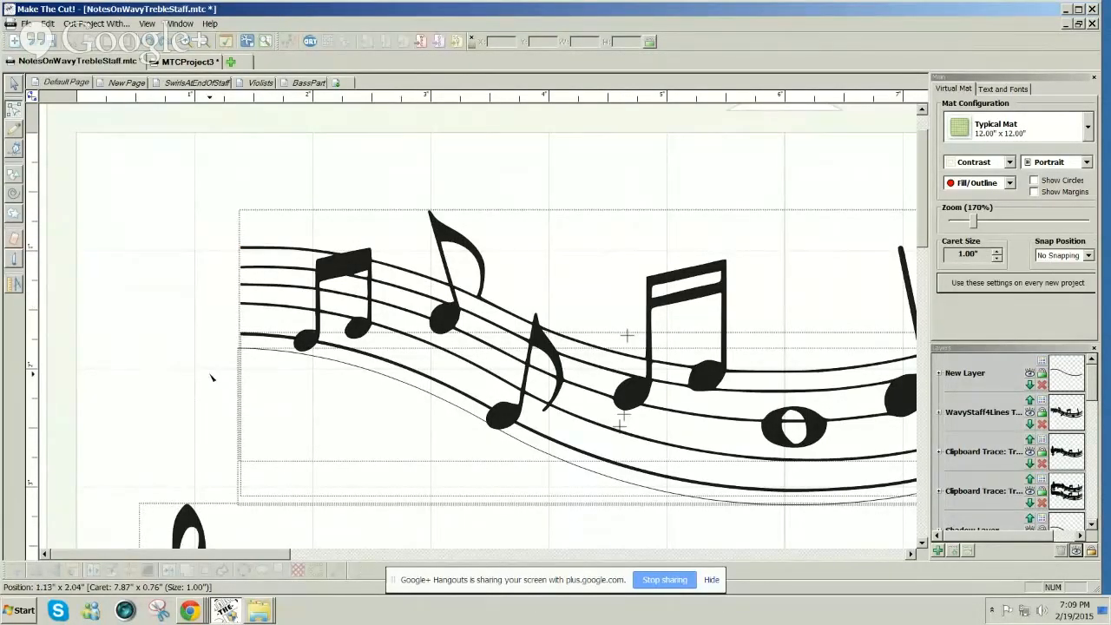
{"action": "left_click", "coordinate": [17, 84]}
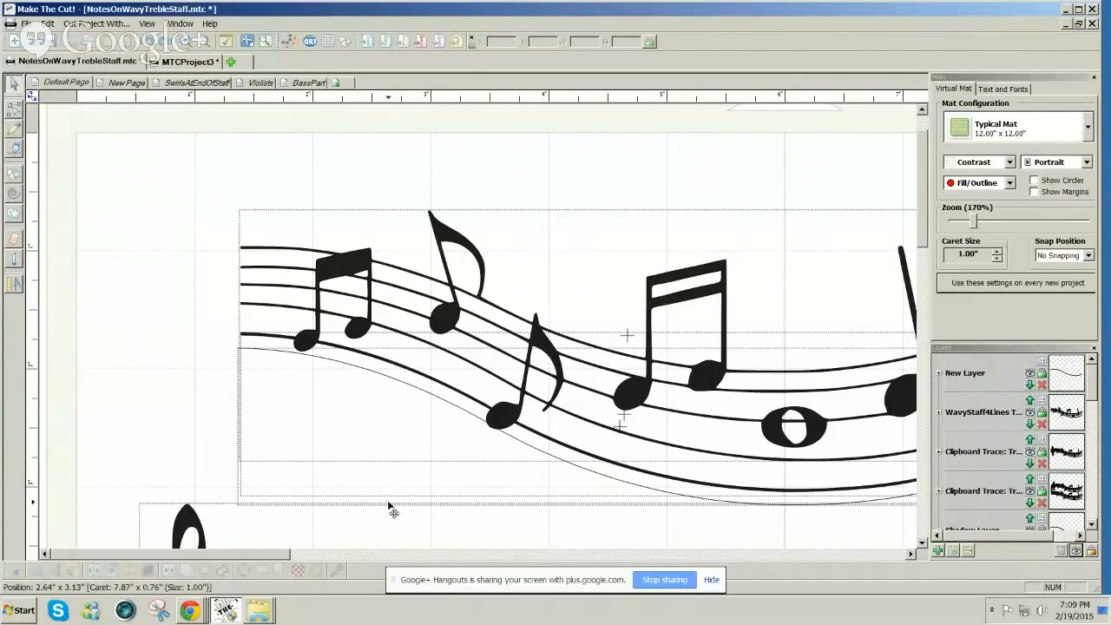
{"action": "left_click", "coordinate": [343, 576]}
{"action": "left_click", "coordinate": [354, 547]}
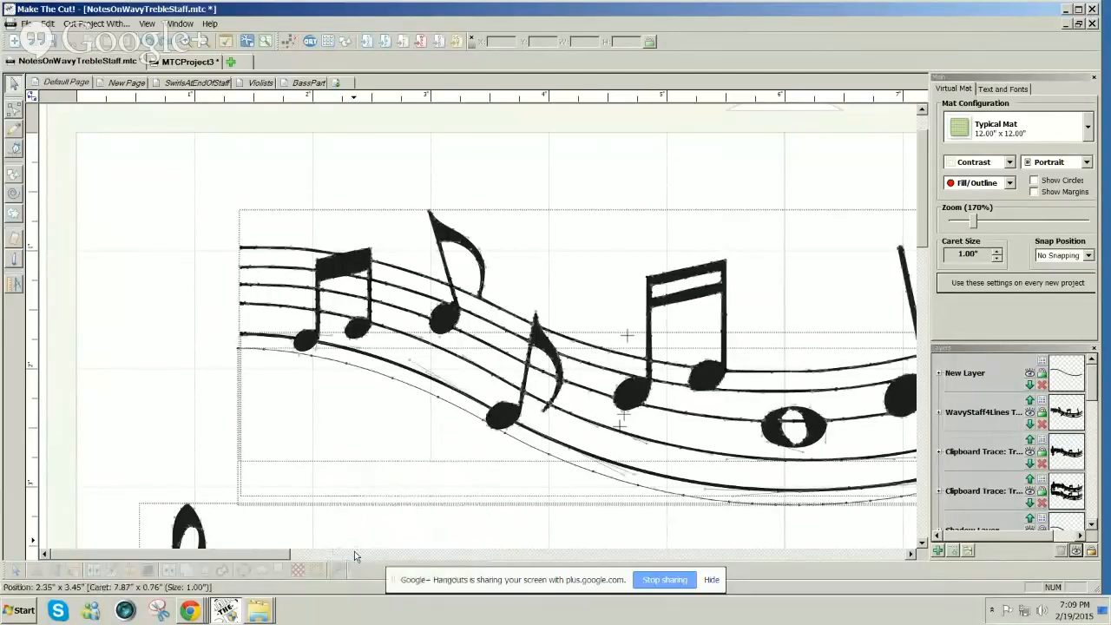
{"action": "left_click_drag", "start_coordinate": [972, 222], "coordinate": [1049, 224]}
{"action": "left_click_drag", "start_coordinate": [922, 141], "coordinate": [923, 219]}
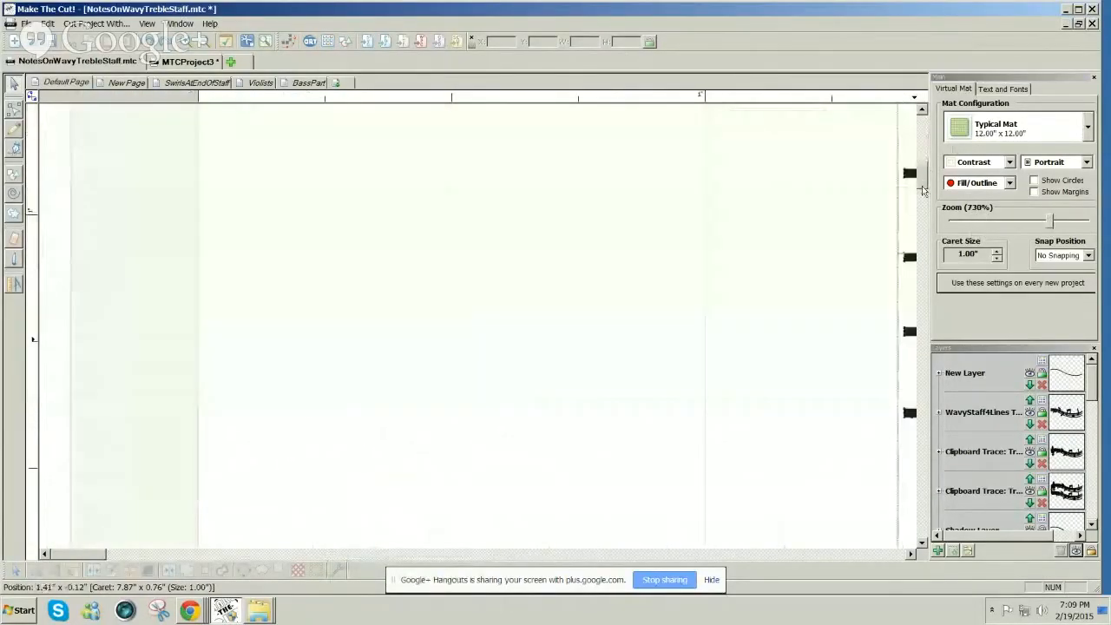
{"action": "left_click_drag", "start_coordinate": [80, 555], "coordinate": [153, 555]}
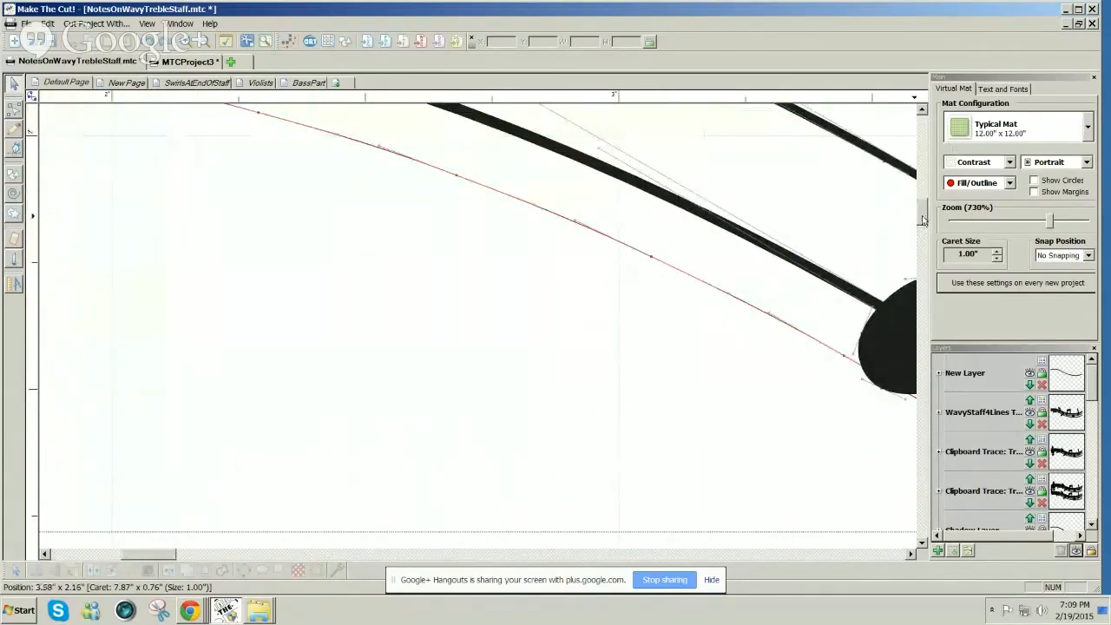
{"action": "scroll", "coordinate": [917, 234], "scroll_direction": "up", "scroll_amount": 5}
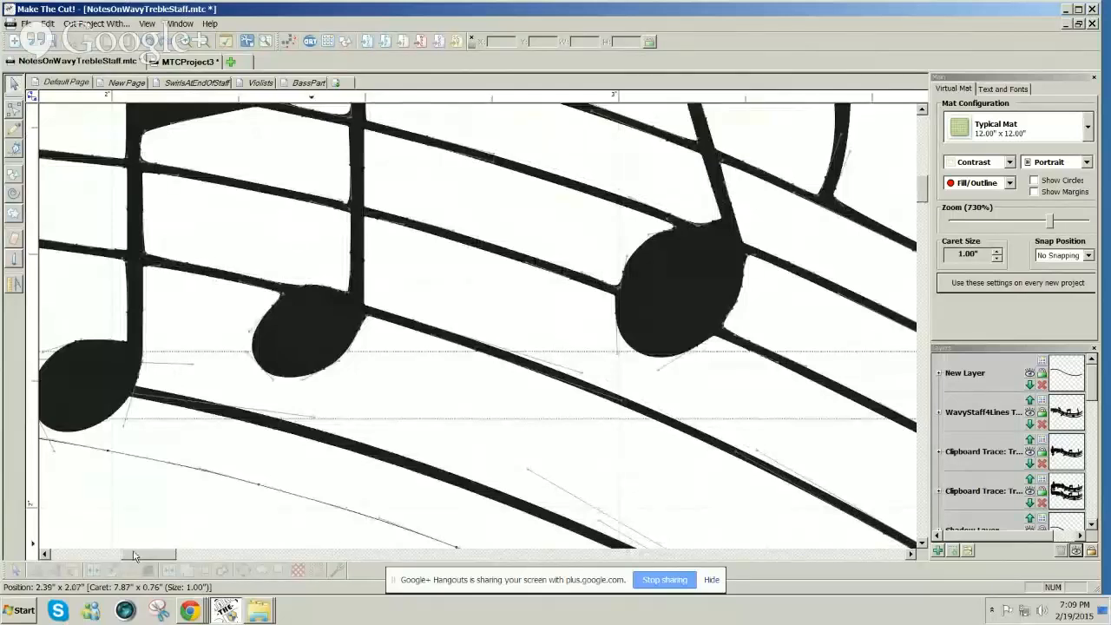
{"action": "left_click_drag", "start_coordinate": [152, 553], "coordinate": [124, 553]}
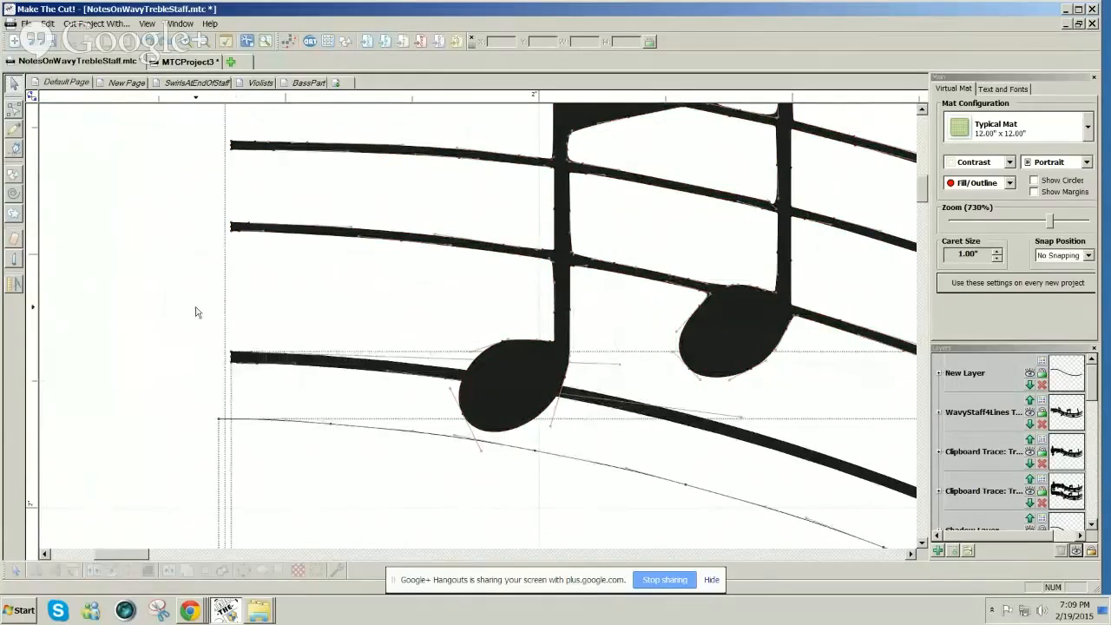
{"action": "left_click_drag", "start_coordinate": [137, 558], "coordinate": [116, 558]}
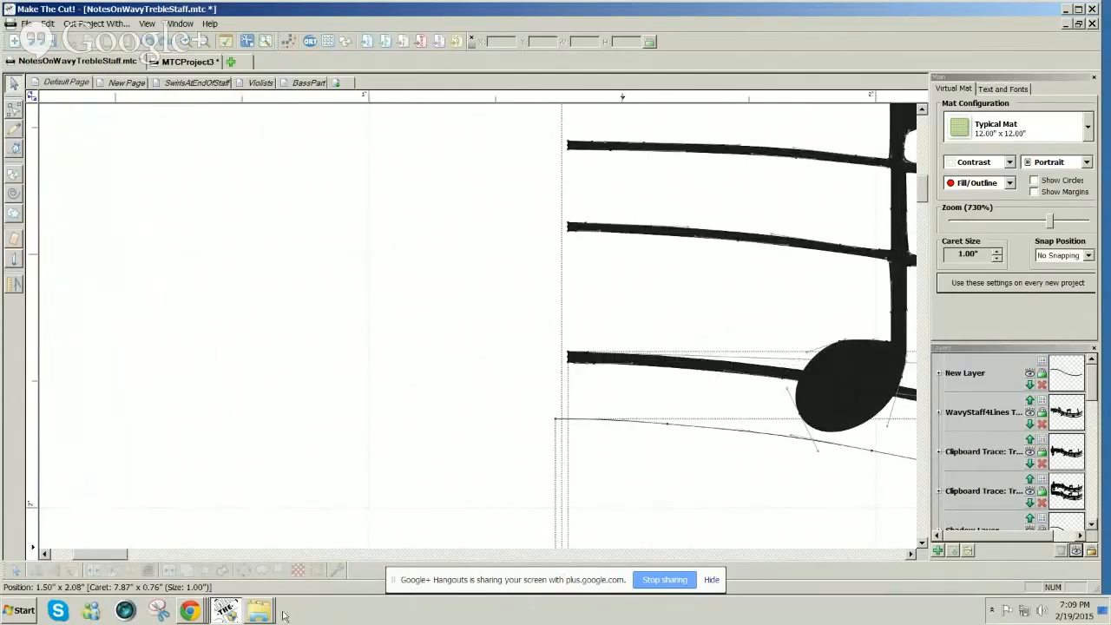
Undo the previous deletions, splits and eraser cut to restore the treble clef and uncut staff lines, and hide the path nodes on the mat.
{"action": "key", "text": "ctrl+v"}
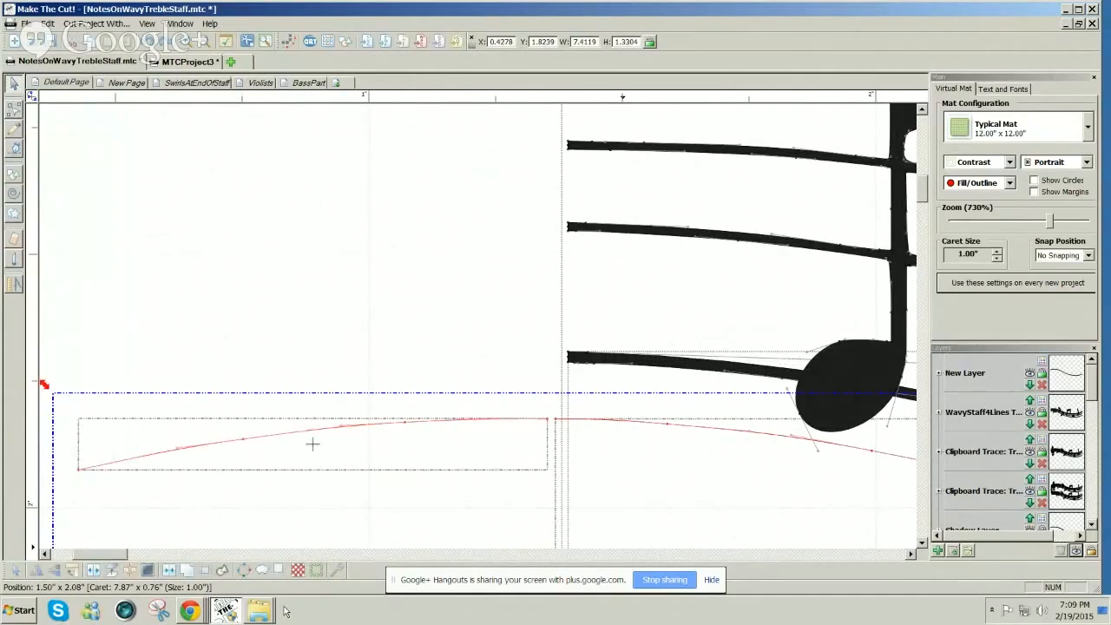
{"action": "key", "text": "ctrl+z"}
{"action": "key", "text": "ctrl+z"}
{"action": "key", "text": "ctrl+z"}
{"action": "key", "text": "ctrl+z"}
{"action": "key", "text": "ctrl+z"}
{"action": "key", "text": "ctrl+z"}
{"action": "key", "text": "ctrl+z"}
{"action": "key", "text": "ctrl+z"}
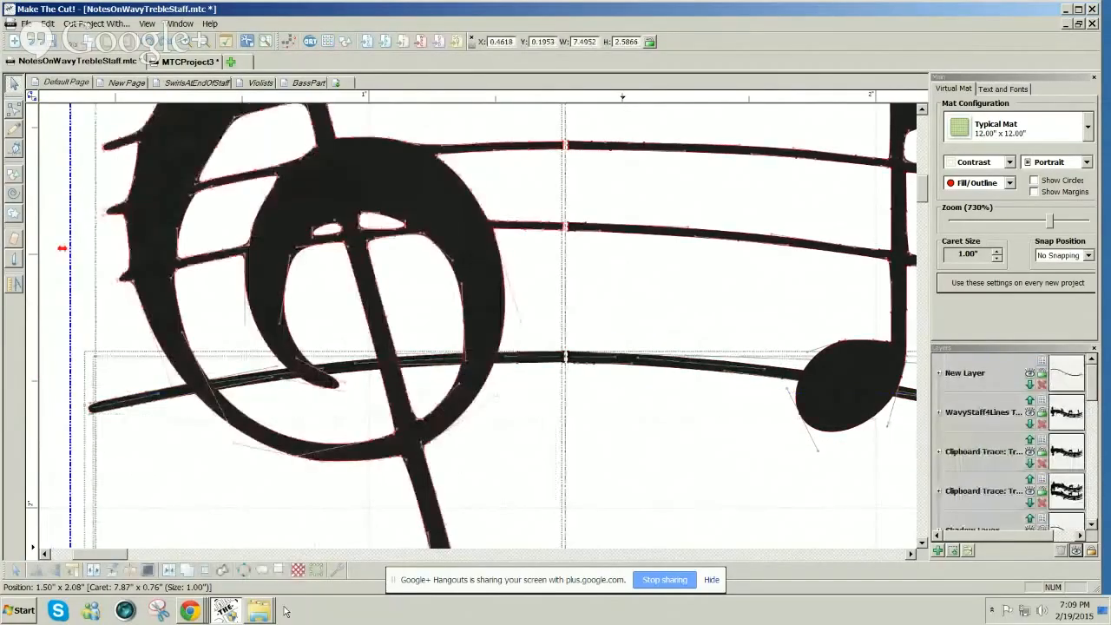
{"action": "key", "text": "ctrl+z"}
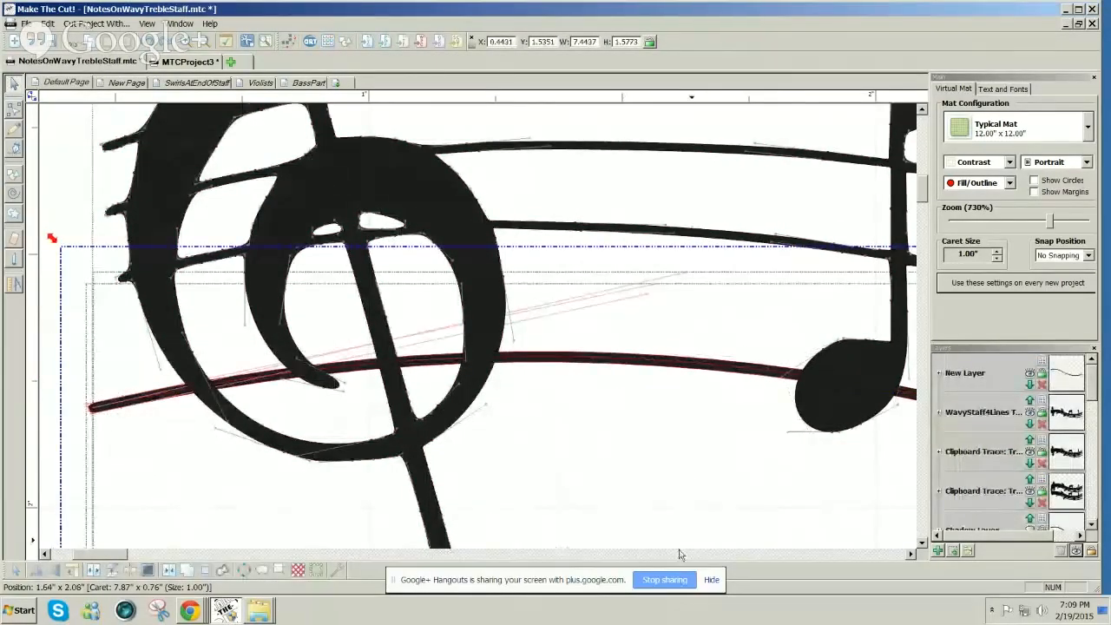
{"action": "left_click", "coordinate": [337, 569]}
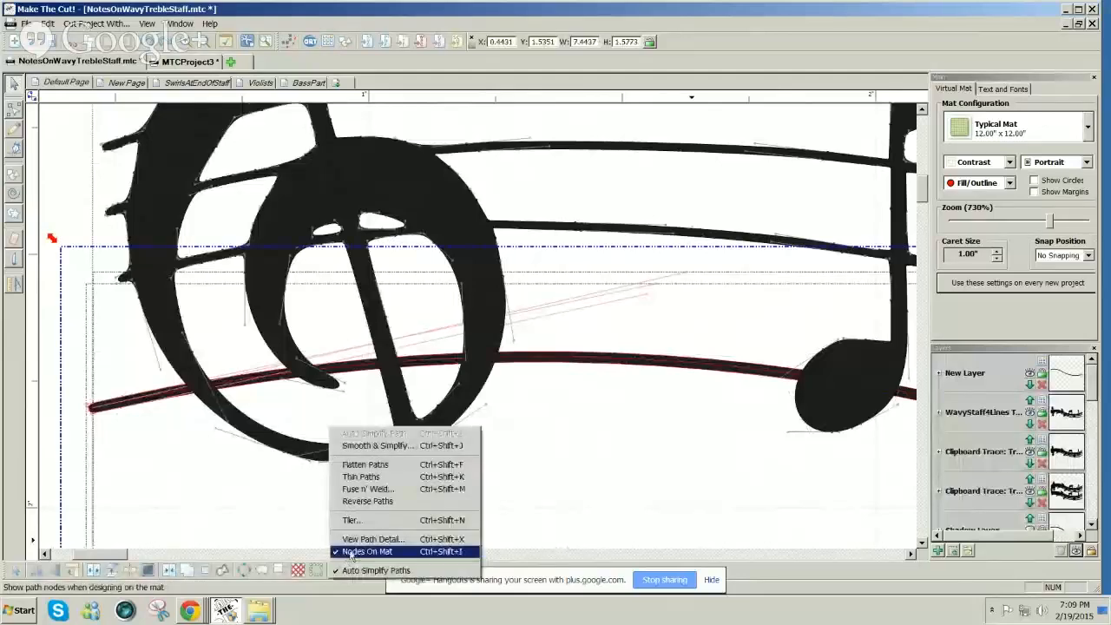
{"action": "left_click", "coordinate": [350, 555]}
Slice vertically through all staff lines between the treble clef and the first note at about X 1.32 inches, and delete the clef section.
{"action": "mouse_move", "coordinate": [921, 191]}
{"action": "left_mouse_down"}
{"action": "mouse_move", "coordinate": [923, 161]}
{"action": "mouse_move", "coordinate": [923, 175]}
{"action": "left_mouse_up"}
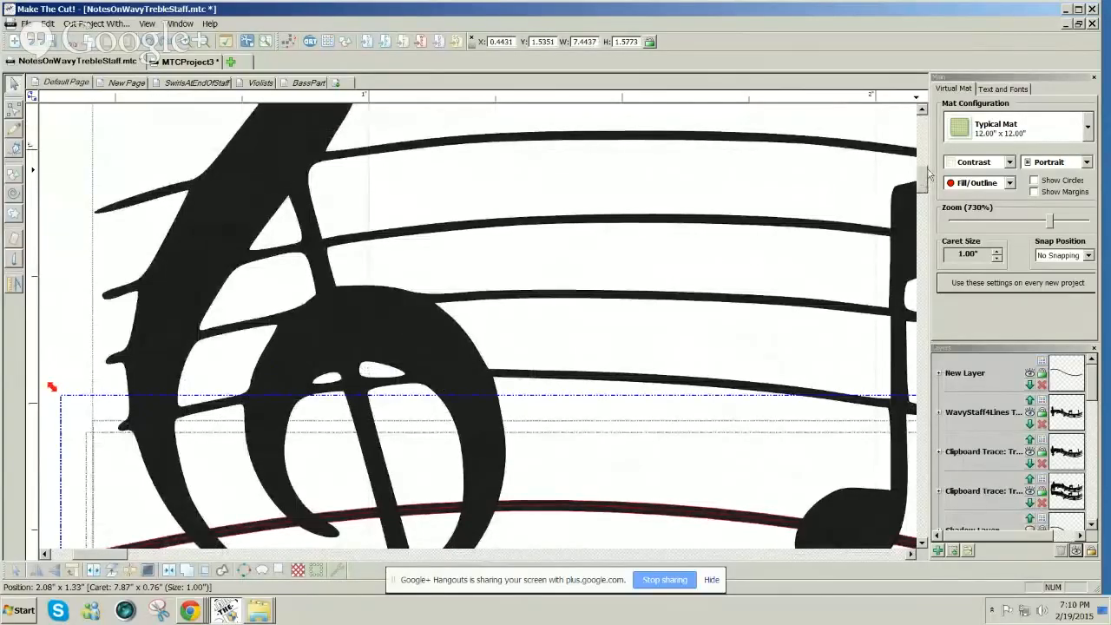
{"action": "left_click_drag", "start_coordinate": [1050, 224], "coordinate": [1044, 224]}
{"action": "left_click_drag", "start_coordinate": [922, 198], "coordinate": [922, 184]}
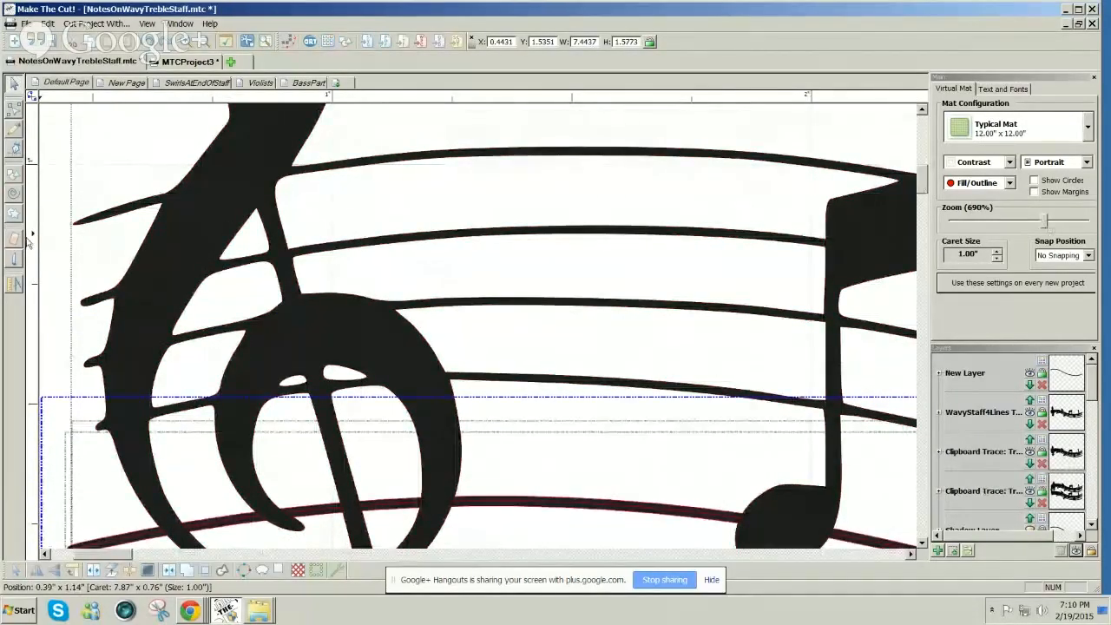
{"action": "left_click", "coordinate": [14, 259]}
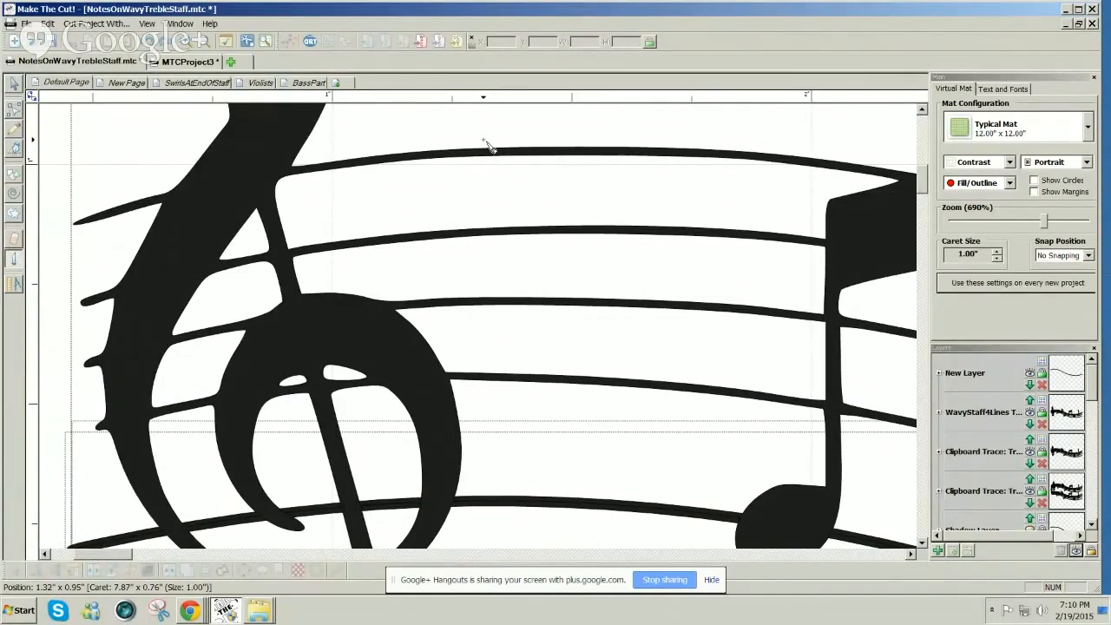
{"action": "left_click_drag", "start_coordinate": [484, 142], "coordinate": [486, 528]}
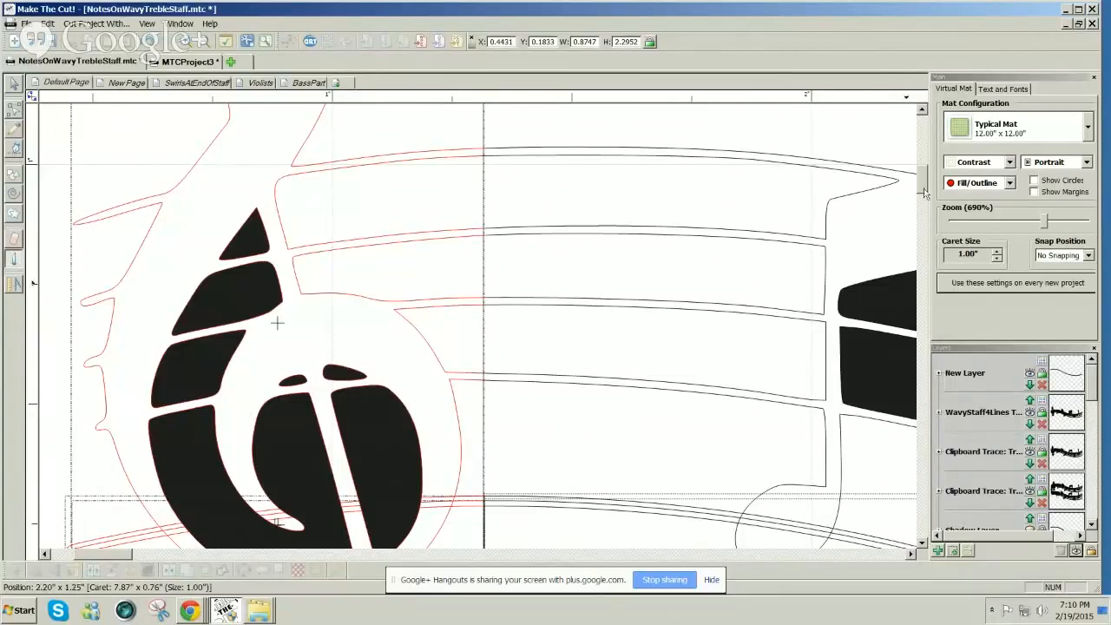
{"action": "scroll", "coordinate": [925, 182], "scroll_direction": "up", "scroll_amount": 3}
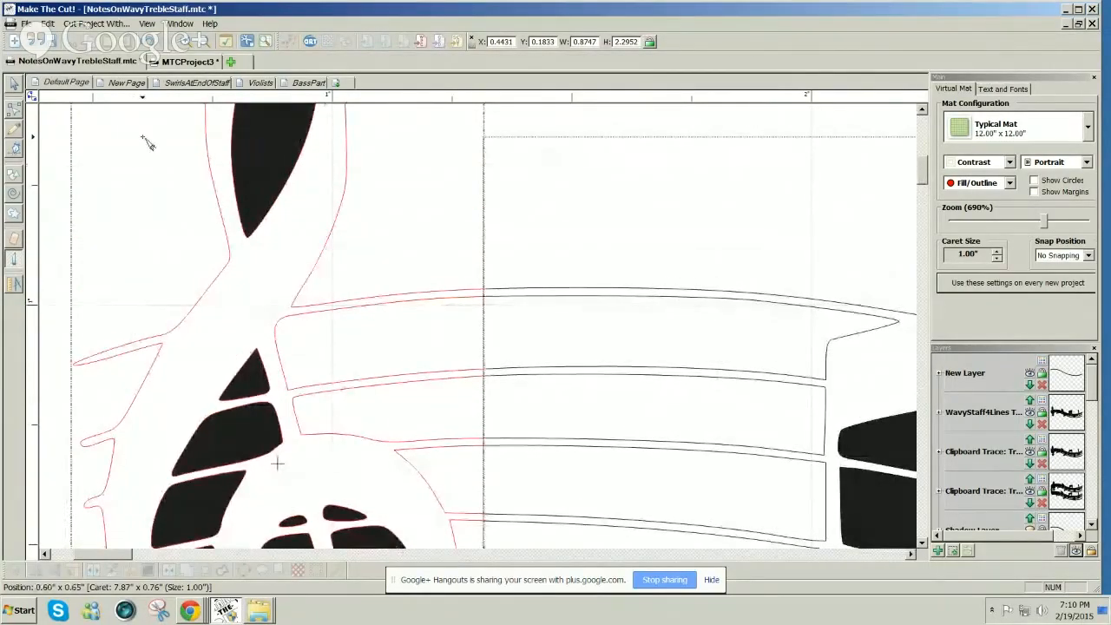
{"action": "left_click", "coordinate": [14, 83]}
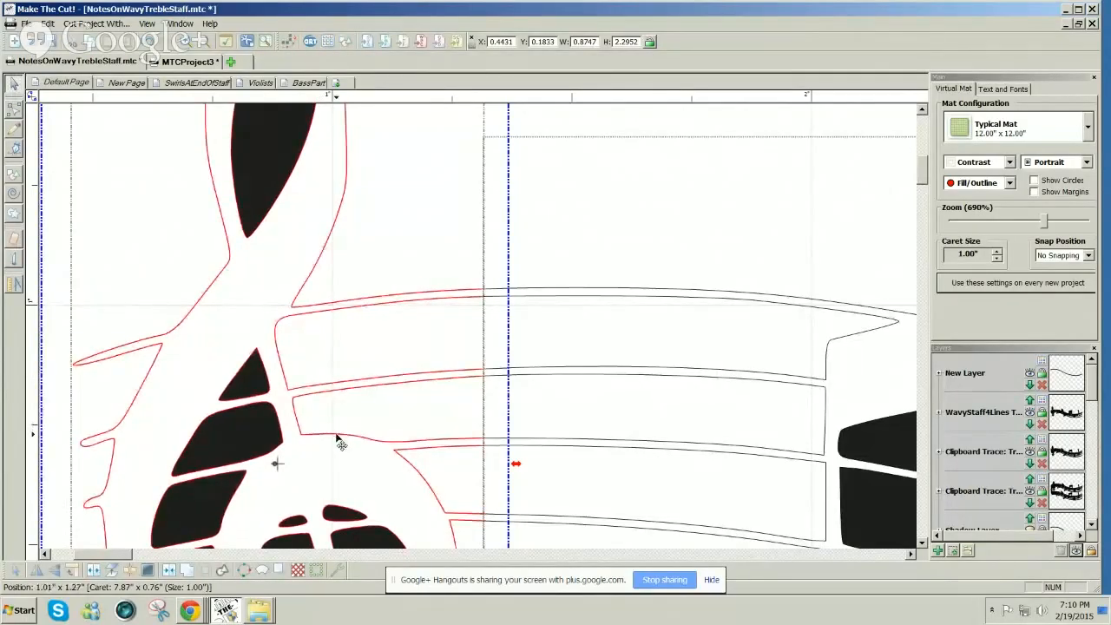
{"action": "key", "text": "Delete"}
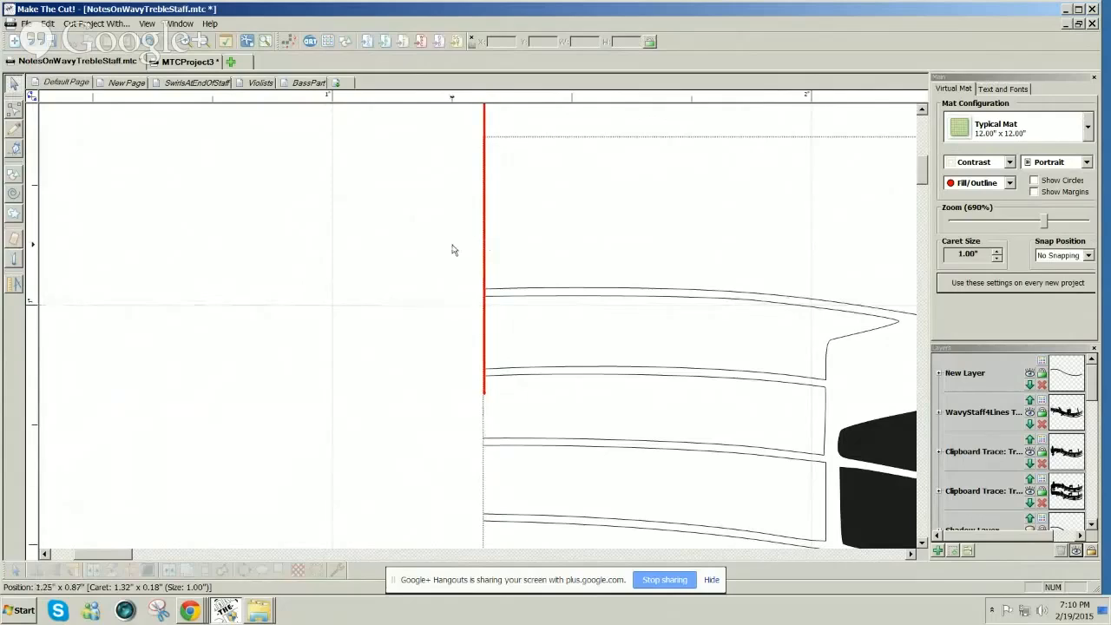
{"action": "left_click", "coordinate": [190, 400]}
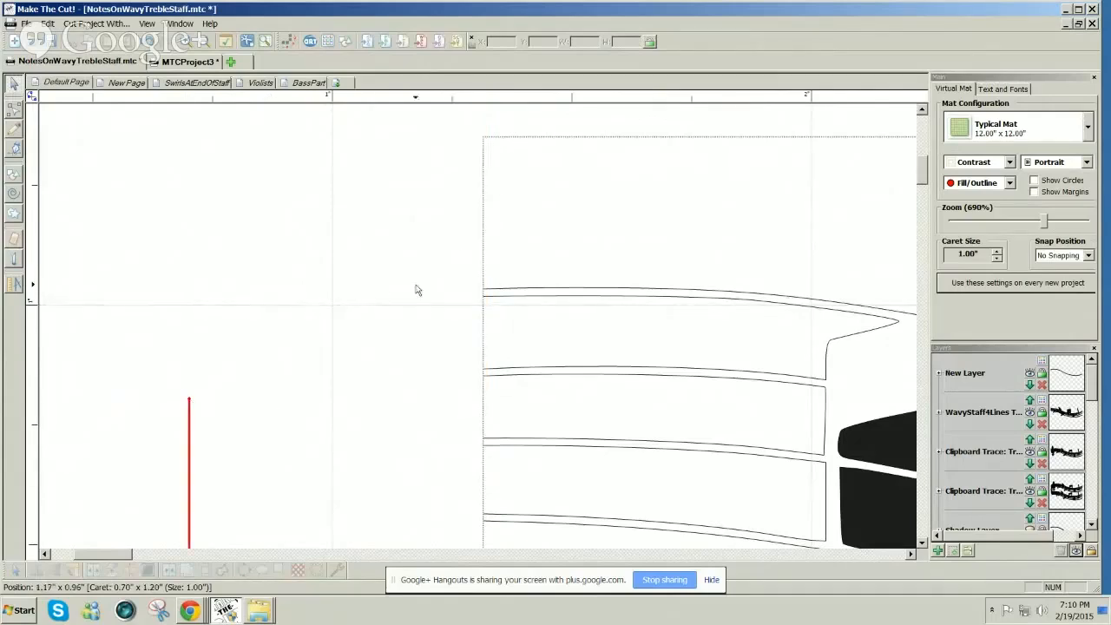
Extend the lower and upper edges of the top staff line to the left by moving their end nodes to about X 0.57 inches.
{"action": "left_click", "coordinate": [14, 111]}
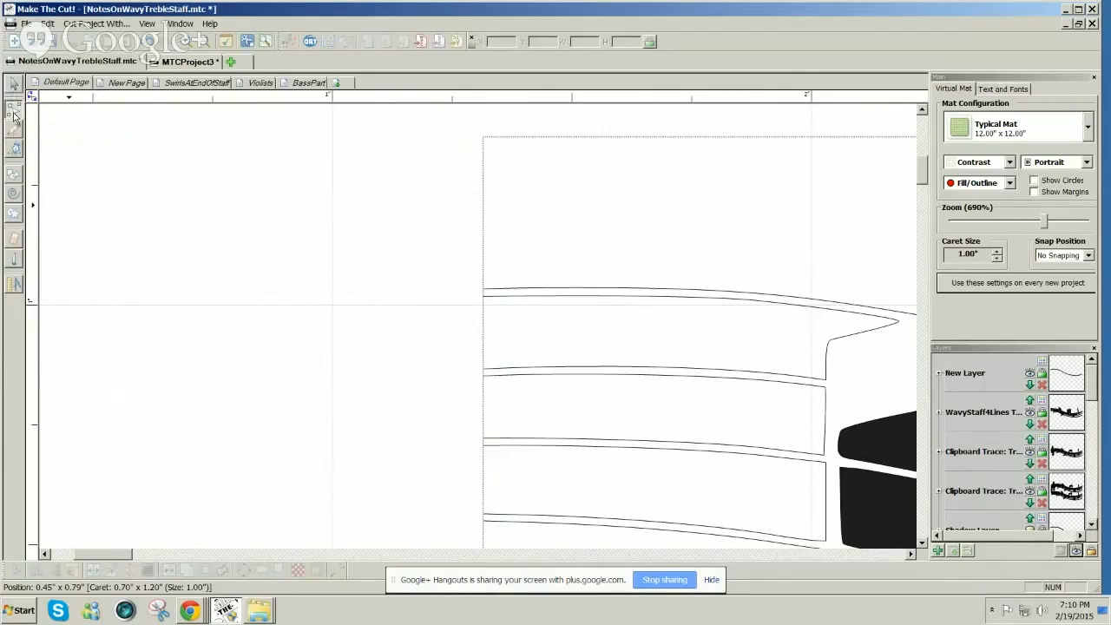
{"action": "left_click", "coordinate": [497, 296]}
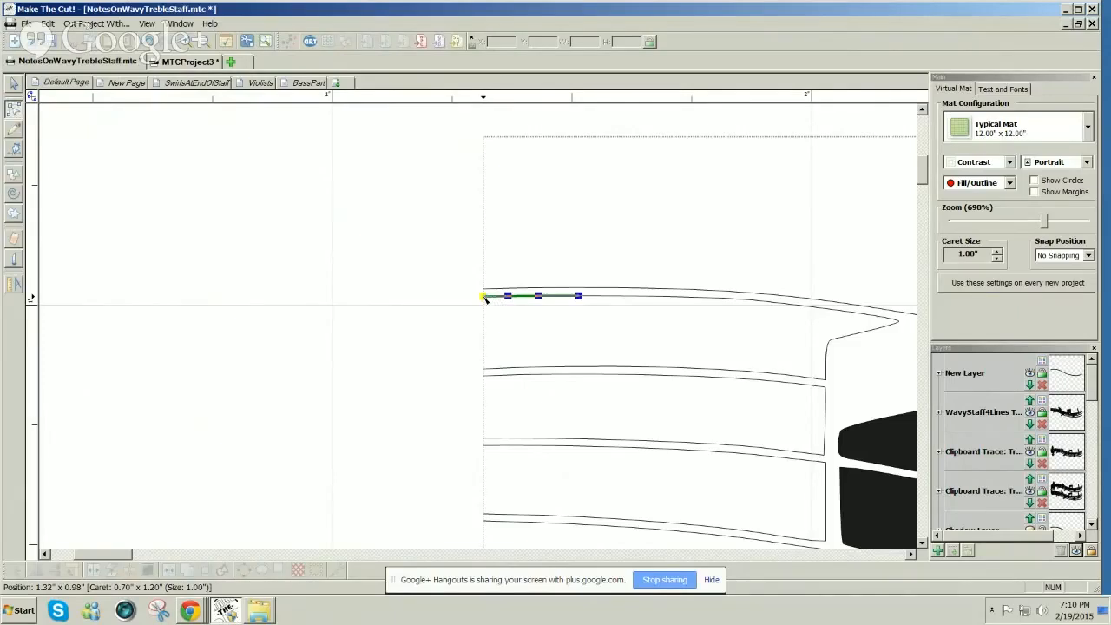
{"action": "left_click_drag", "start_coordinate": [484, 297], "coordinate": [128, 296]}
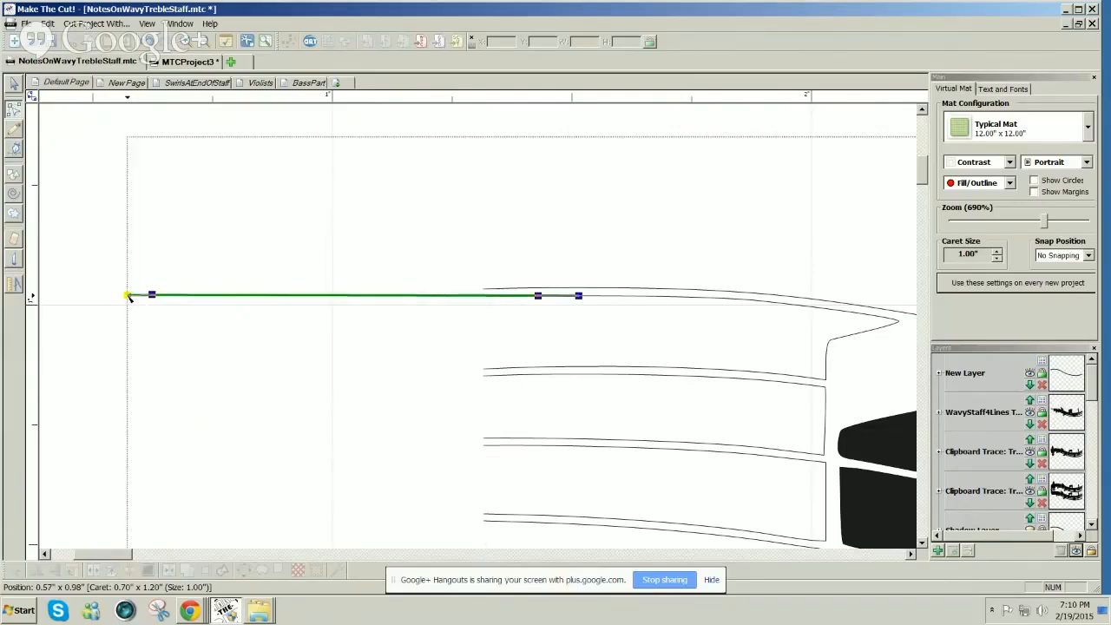
{"action": "left_click", "coordinate": [484, 291]}
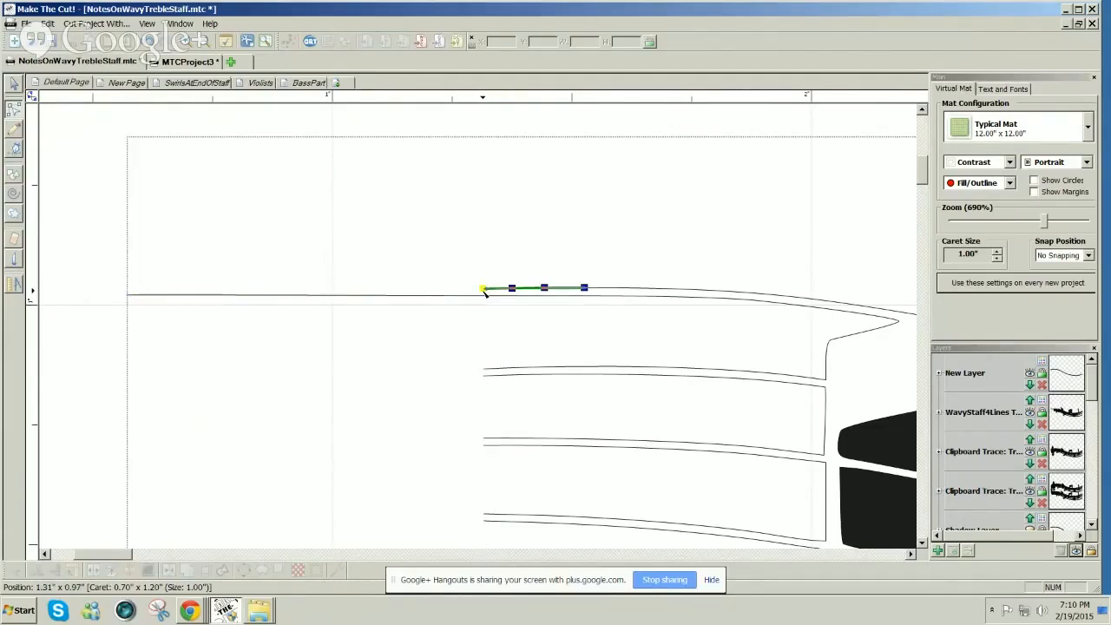
{"action": "left_click_drag", "start_coordinate": [484, 290], "coordinate": [125, 288]}
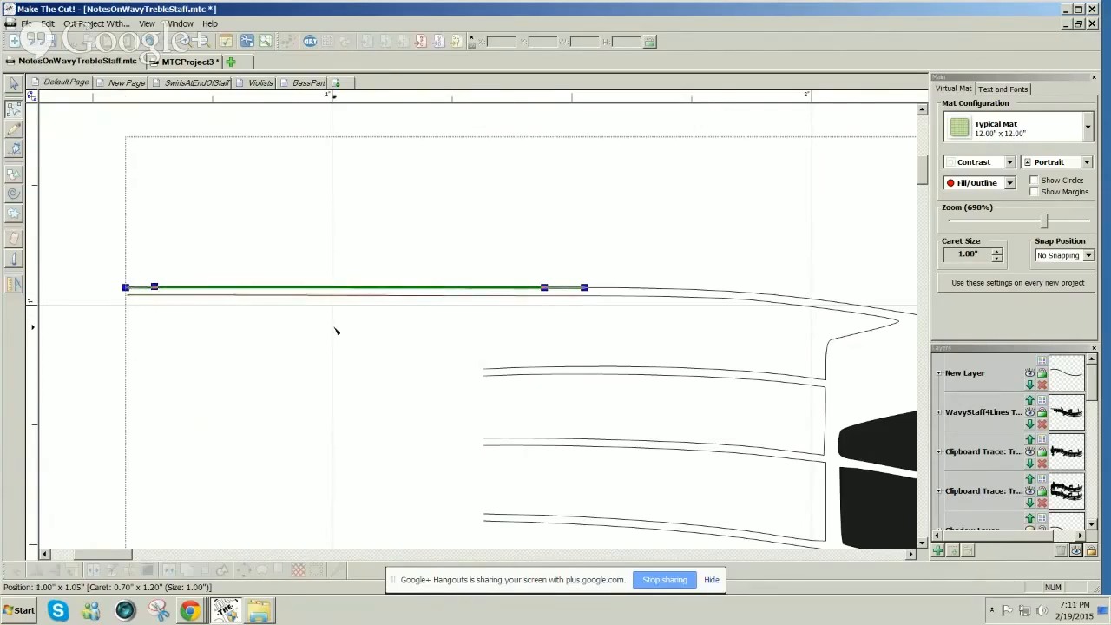
Extend both edges of the second staff line leftward to match the extended end of the top line.
{"action": "left_click", "coordinate": [487, 377]}
{"action": "left_click_drag", "start_coordinate": [484, 375], "coordinate": [127, 371]}
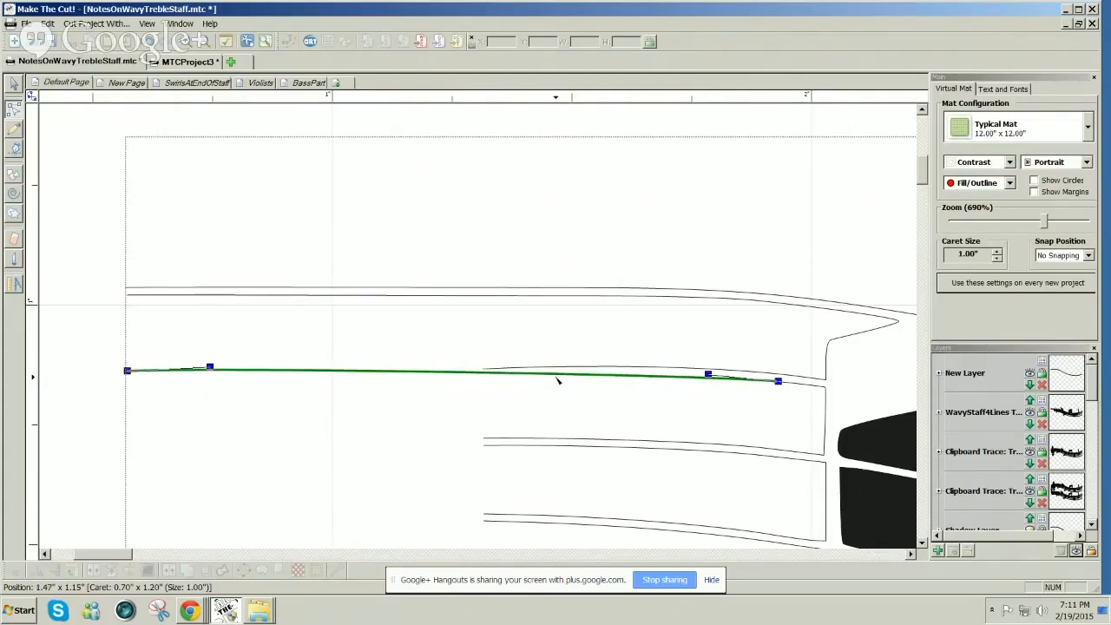
{"action": "left_click", "coordinate": [485, 369]}
{"action": "left_click_drag", "start_coordinate": [484, 369], "coordinate": [127, 366]}
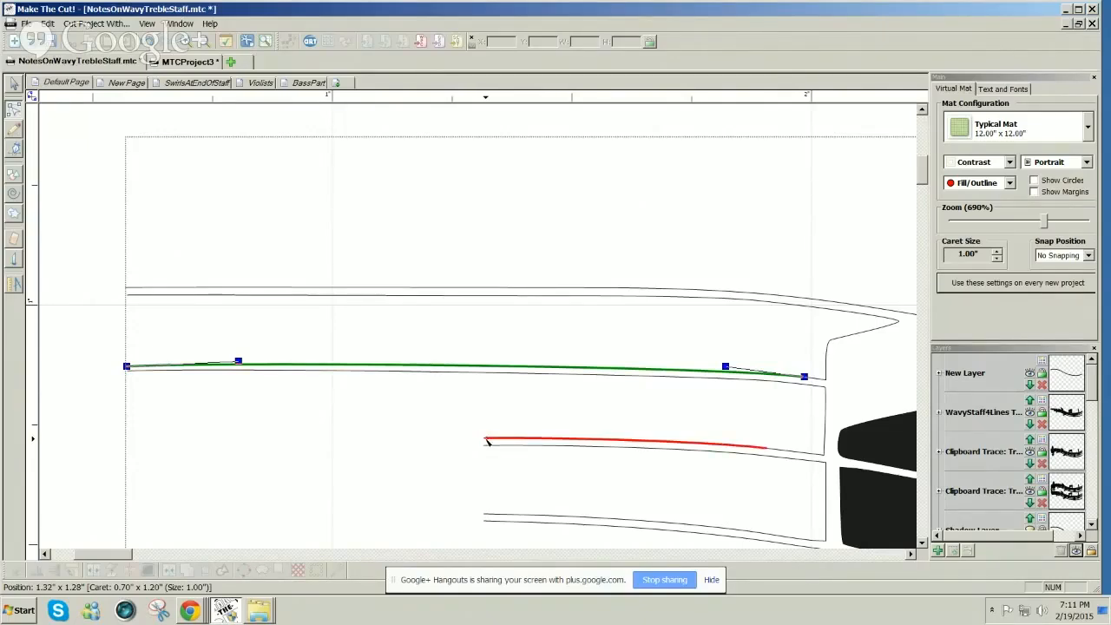
Close the open left end of the top staff line by joining its lower end node to the closest node with a line.
{"action": "left_click", "coordinate": [126, 296]}
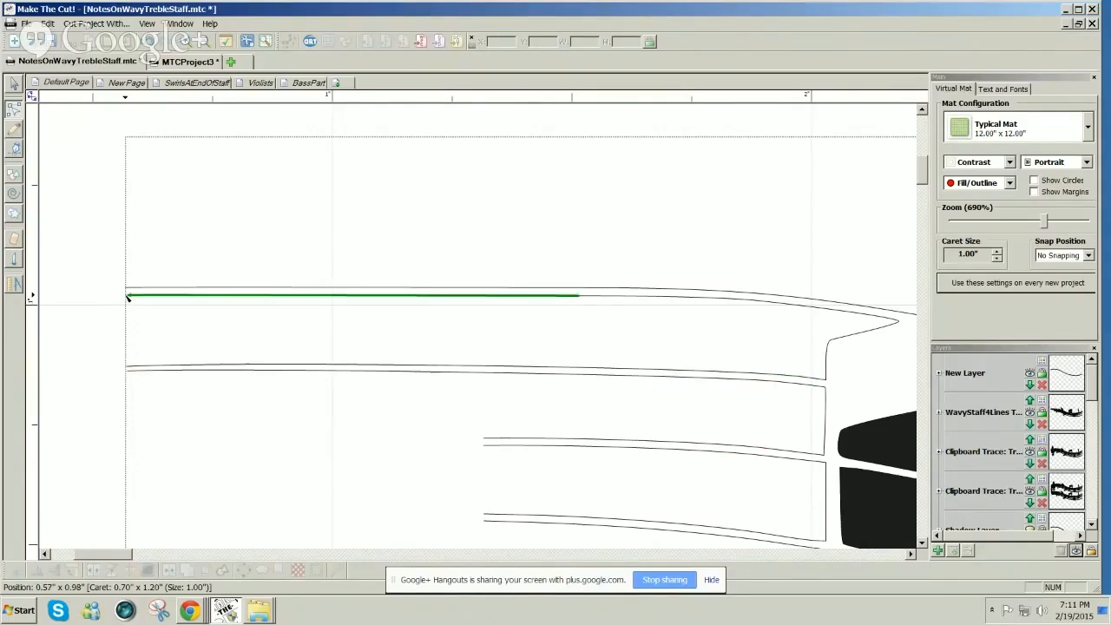
{"action": "left_click", "coordinate": [128, 297]}
{"action": "left_click", "coordinate": [128, 297]}
{"action": "right_click", "coordinate": [129, 297]}
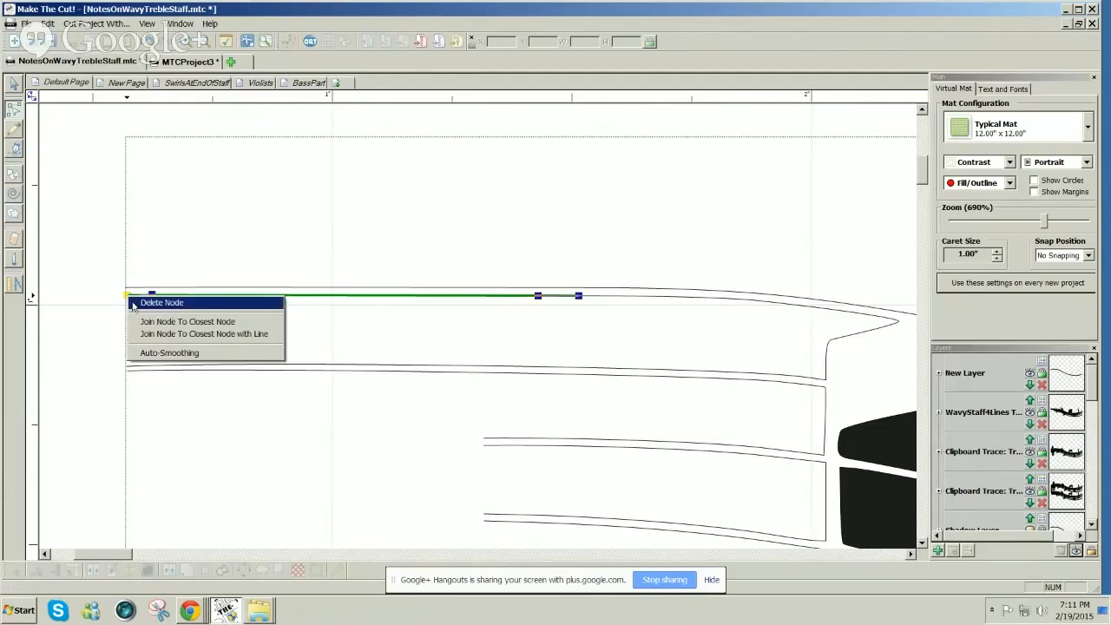
{"action": "left_click", "coordinate": [142, 322]}
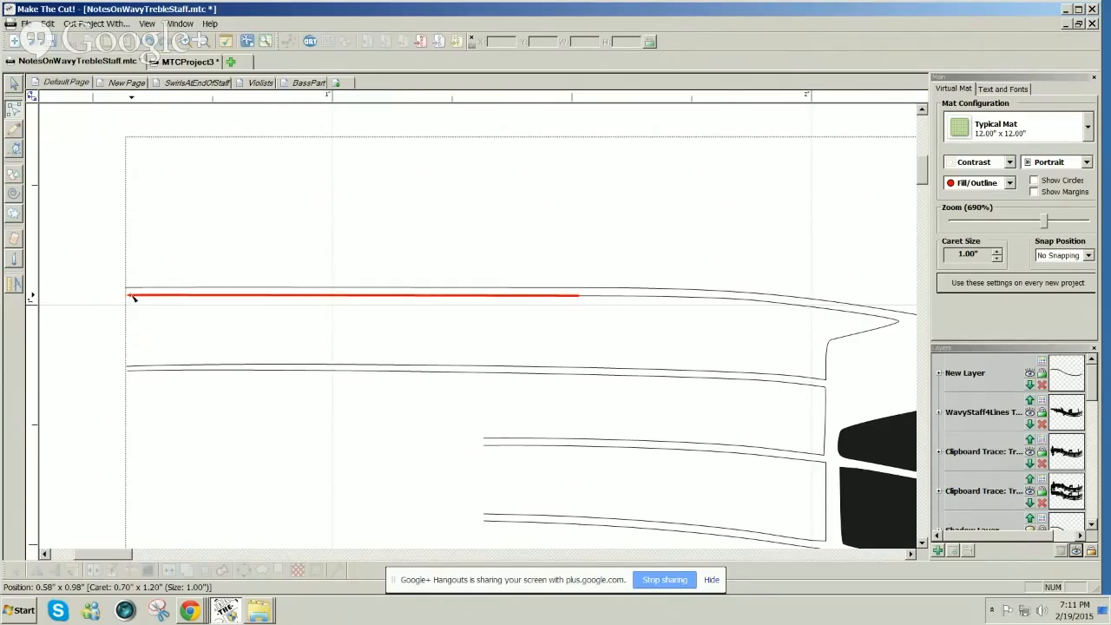
{"action": "left_click", "coordinate": [129, 296]}
{"action": "right_click", "coordinate": [129, 296]}
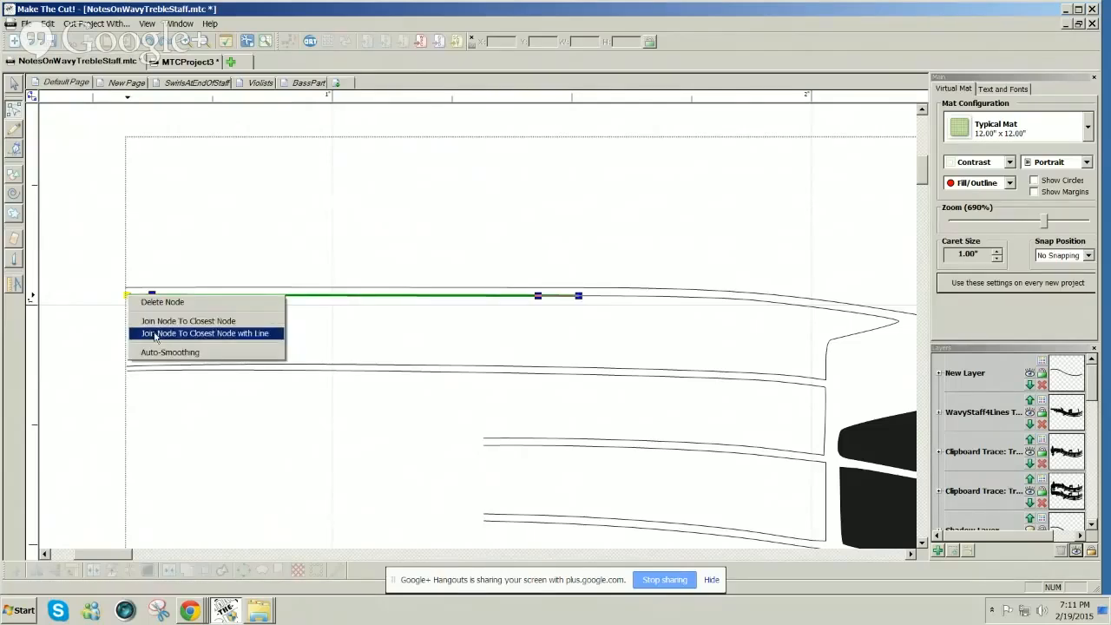
{"action": "left_click", "coordinate": [218, 333]}
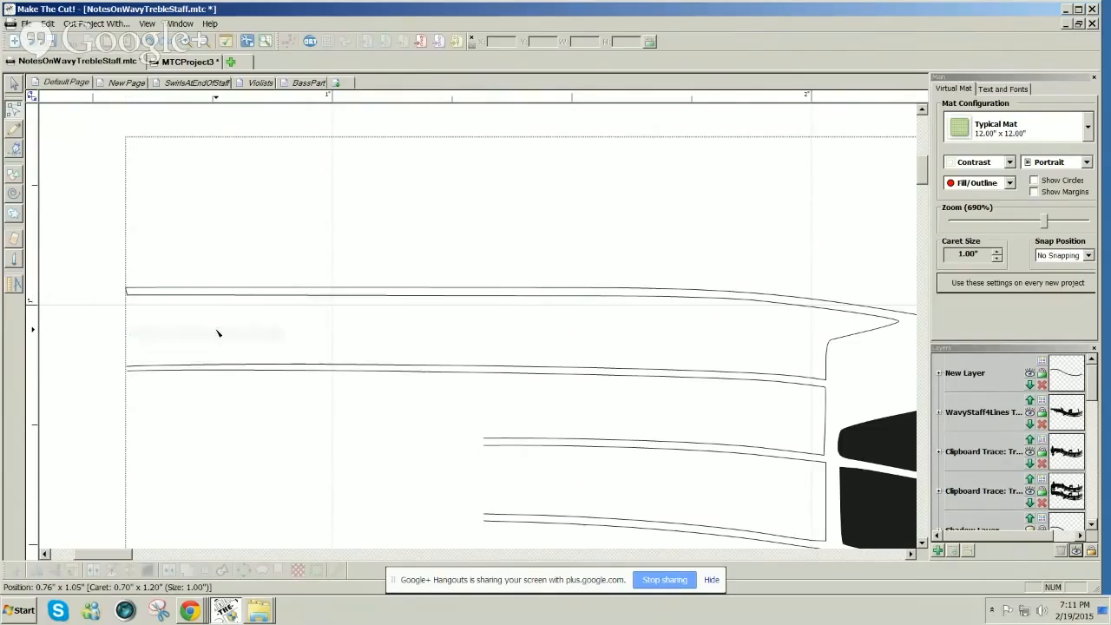
{"action": "left_click", "coordinate": [127, 294]}
{"action": "left_click", "coordinate": [110, 309]}
Close the second staff line's open end with a joining line and align its upper end node at about X 0.57 inches.
{"action": "left_click", "coordinate": [132, 374]}
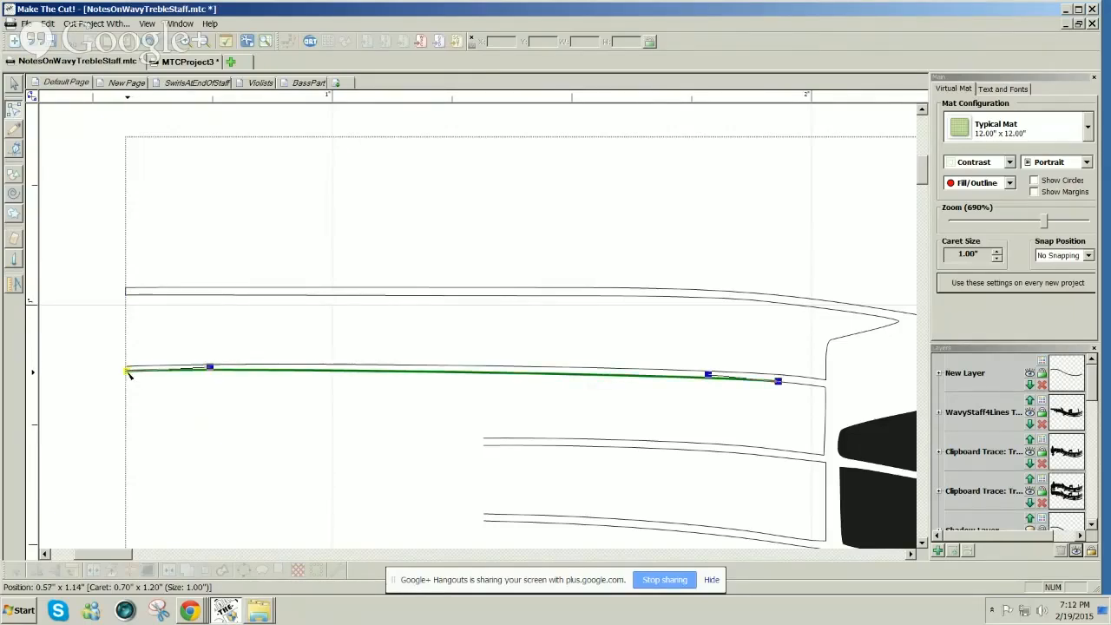
{"action": "right_click", "coordinate": [127, 374]}
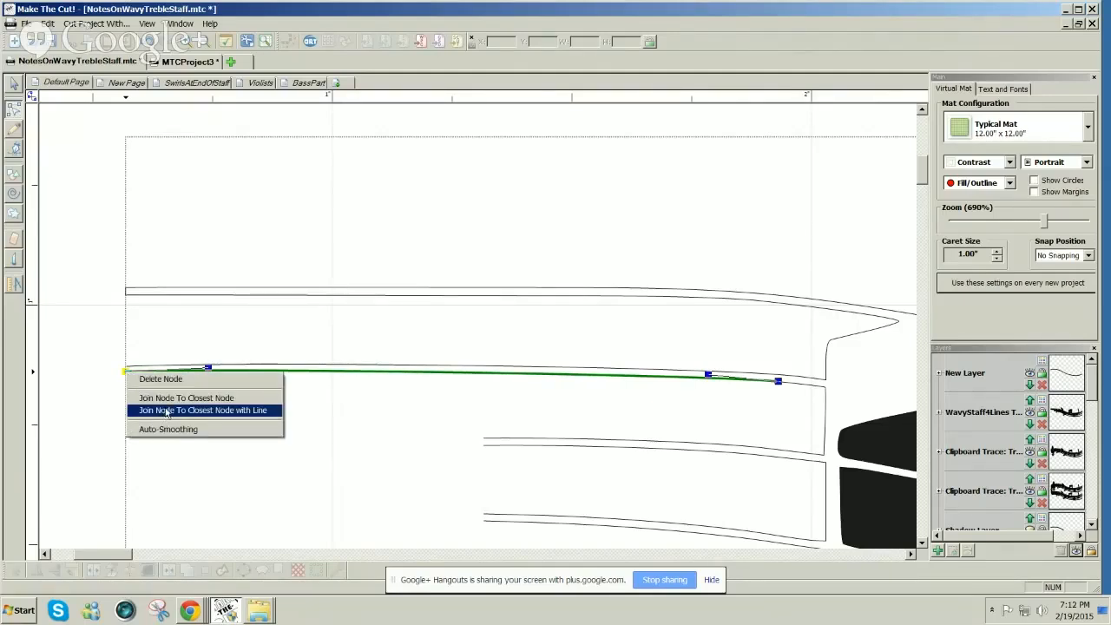
{"action": "left_click", "coordinate": [166, 411]}
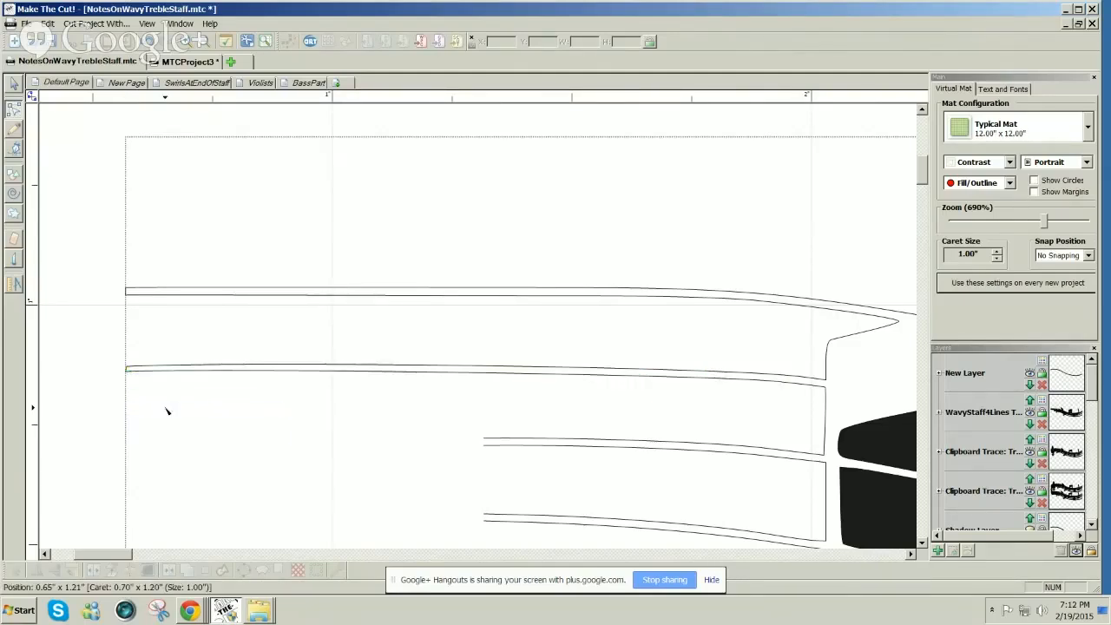
{"action": "left_click", "coordinate": [129, 369]}
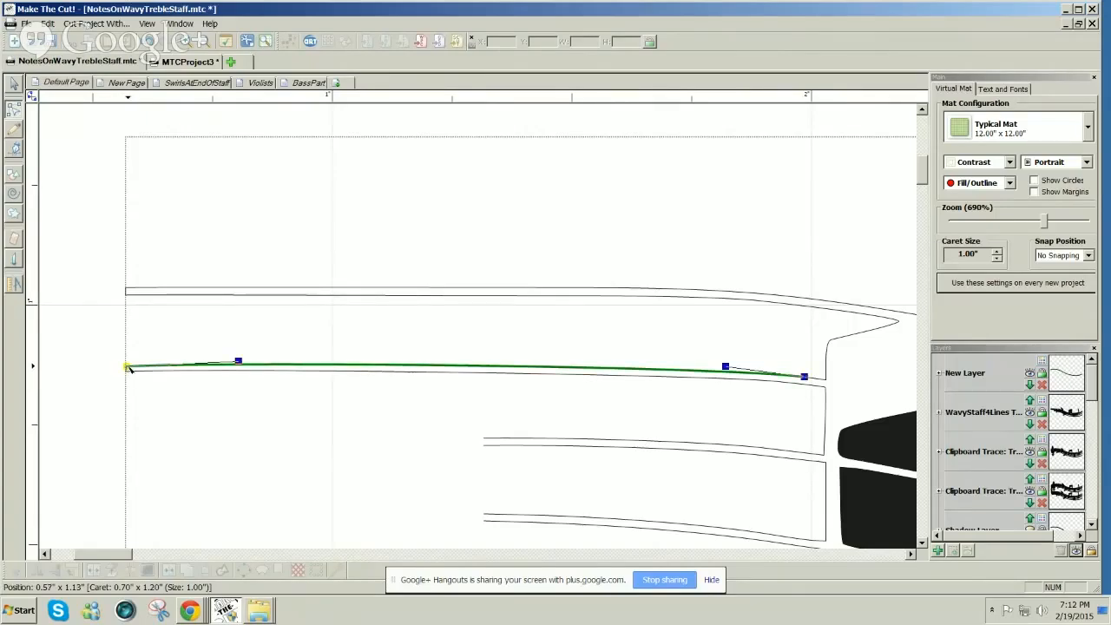
{"action": "left_click_drag", "start_coordinate": [128, 366], "coordinate": [126, 366]}
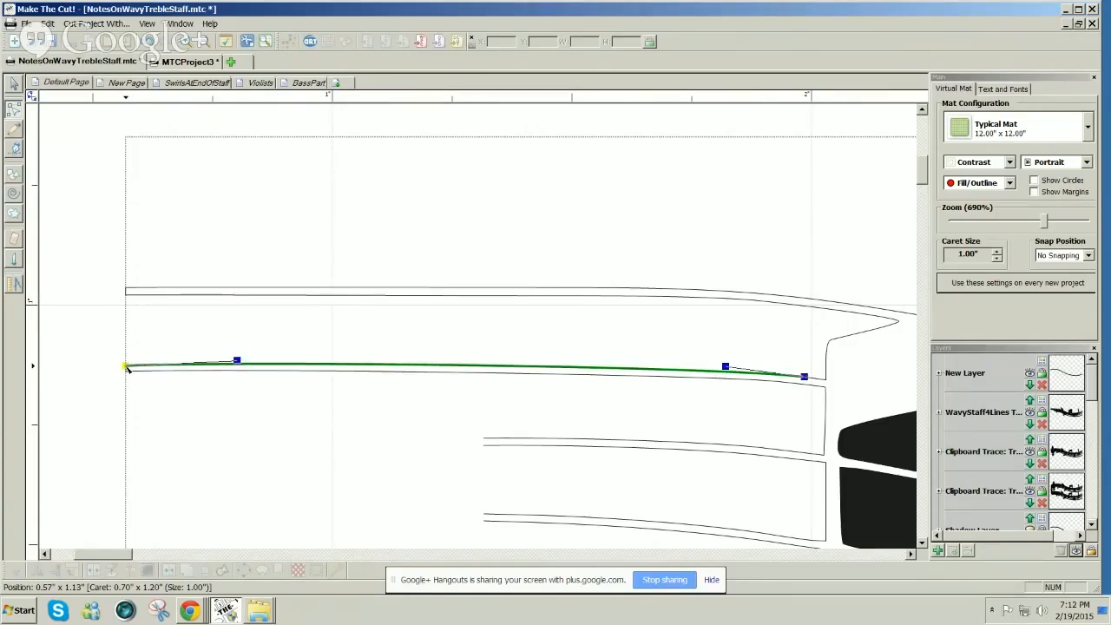
Close the open left end of the third staff line by joining its lower end node to the closest node with a line.
{"action": "left_click", "coordinate": [485, 447]}
{"action": "right_click", "coordinate": [486, 447]}
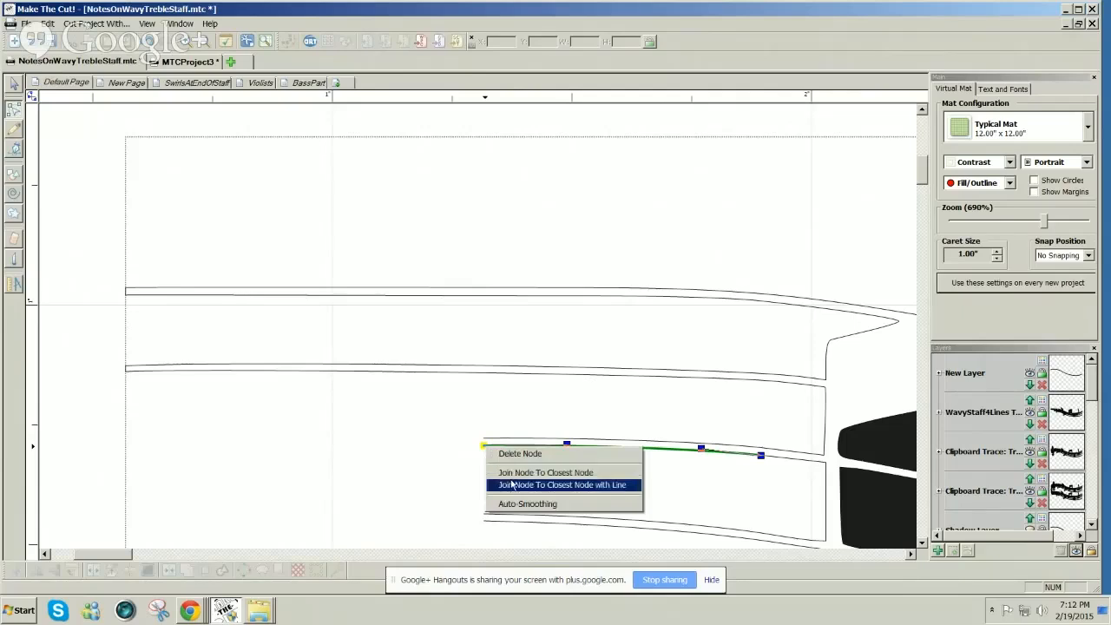
{"action": "left_click", "coordinate": [512, 483]}
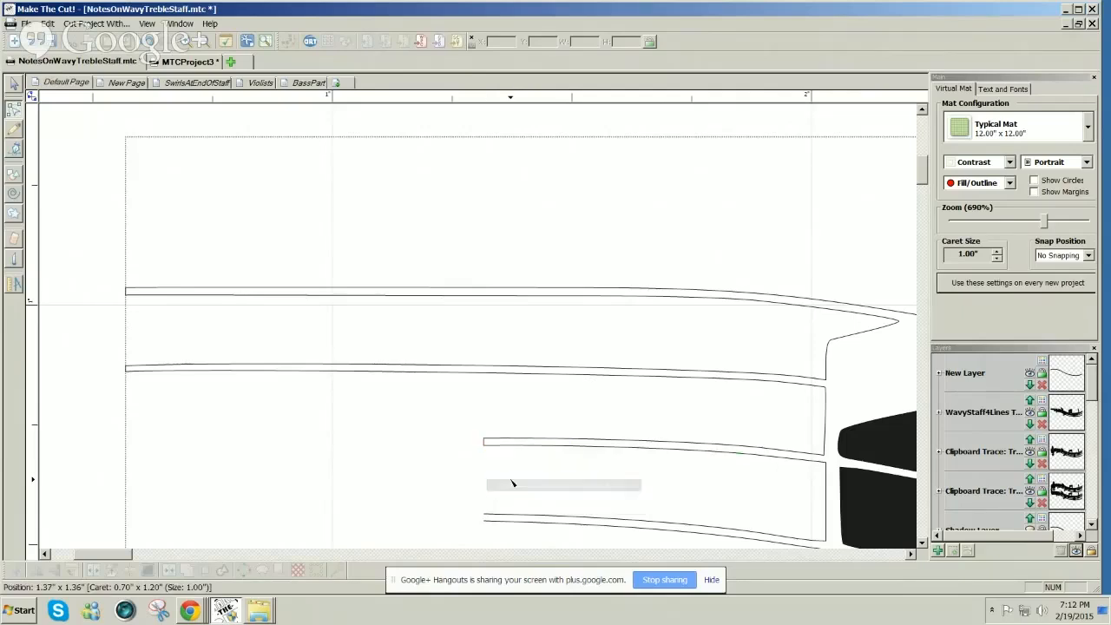
Extend the closed end of the third staff line leftward until it aligns with the ends of the two lines above.
{"action": "left_click", "coordinate": [485, 443]}
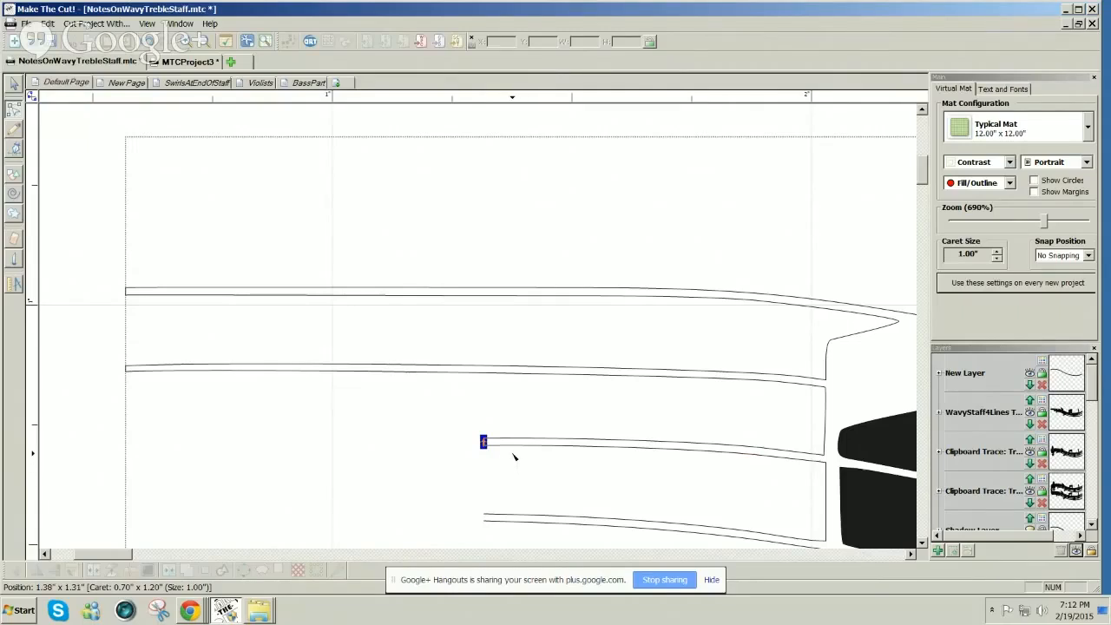
{"action": "key", "text": "Left"}
{"action": "key", "text": "Left"}
{"action": "key", "text": "Left"}
{"action": "key", "text": "Left"}
{"action": "key", "text": "Left"}
{"action": "key", "text": "Left"}
{"action": "key", "text": "Left"}
{"action": "key", "text": "Left"}
{"action": "key", "text": "Left"}
{"action": "key", "text": "Left"}
{"action": "key", "text": "Left"}
{"action": "key", "text": "Left"}
{"action": "key", "text": "Left"}
{"action": "key", "text": "Left"}
{"action": "key", "text": "Left"}
{"action": "key", "text": "Left"}
{"action": "key", "text": "Left"}
{"action": "key", "text": "Left"}
{"action": "key", "text": "Left"}
{"action": "key", "text": "Left"}
{"action": "key", "text": "Left"}
{"action": "key", "text": "Left"}
{"action": "key", "text": "Left"}
{"action": "key", "text": "Left"}
{"action": "key", "text": "Left"}
{"action": "key", "text": "Left"}
{"action": "key", "text": "Left"}
{"action": "key", "text": "Left"}
{"action": "key", "text": "Left"}
{"action": "key", "text": "Left"}
{"action": "key", "text": "Left"}
{"action": "key", "text": "Left"}
{"action": "key", "text": "Left"}
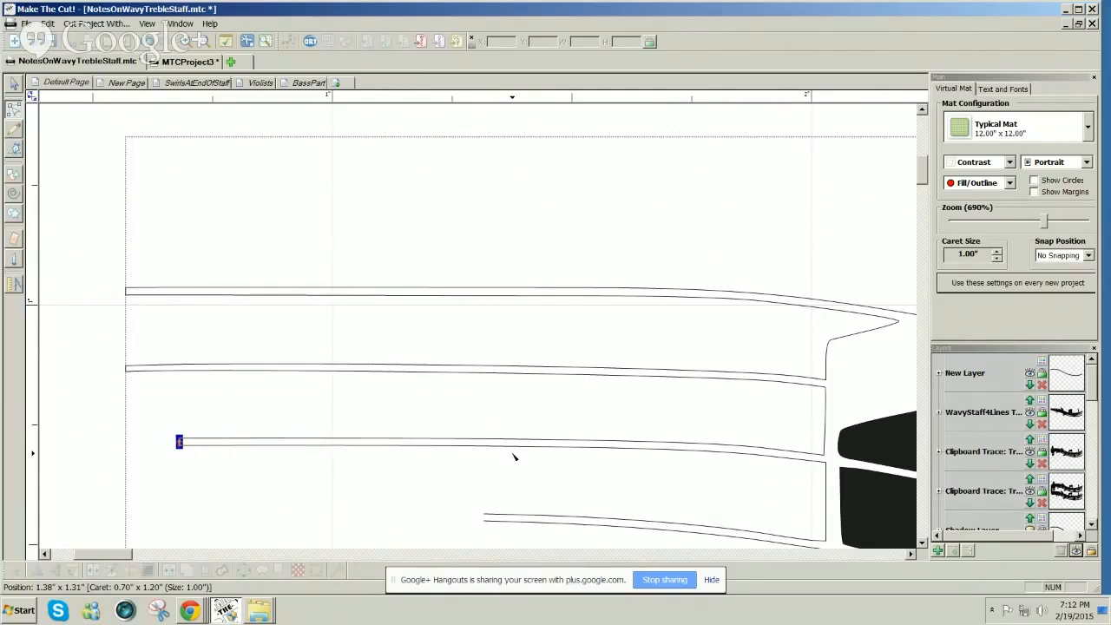
{"action": "key", "text": "Left"}
{"action": "key", "text": "Left"}
{"action": "key", "text": "Left"}
{"action": "key", "text": "Left"}
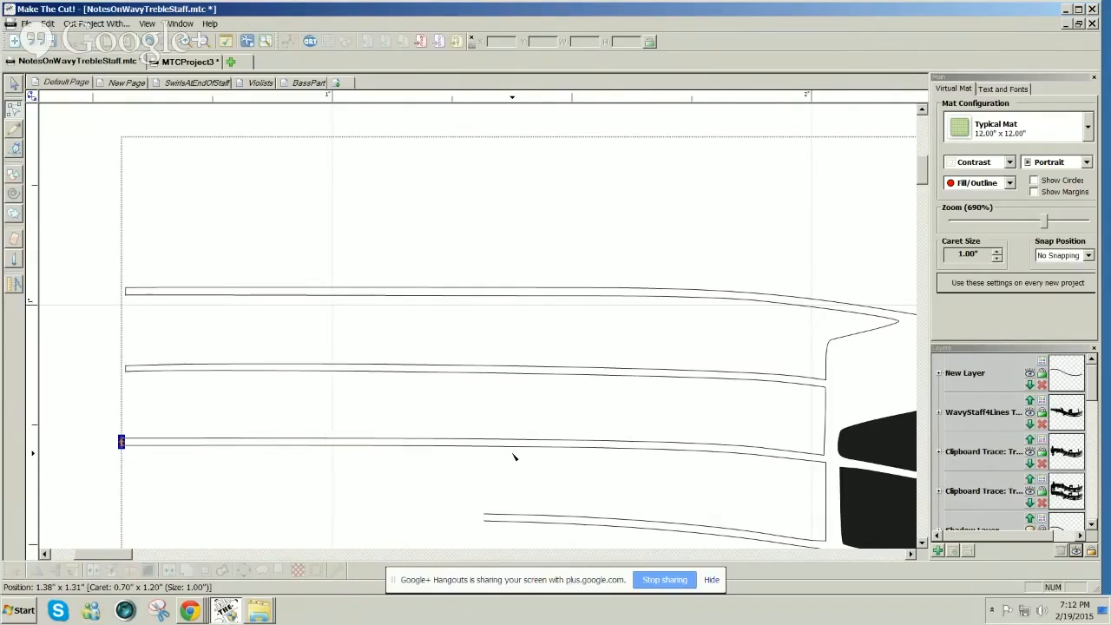
{"action": "key", "text": "Right"}
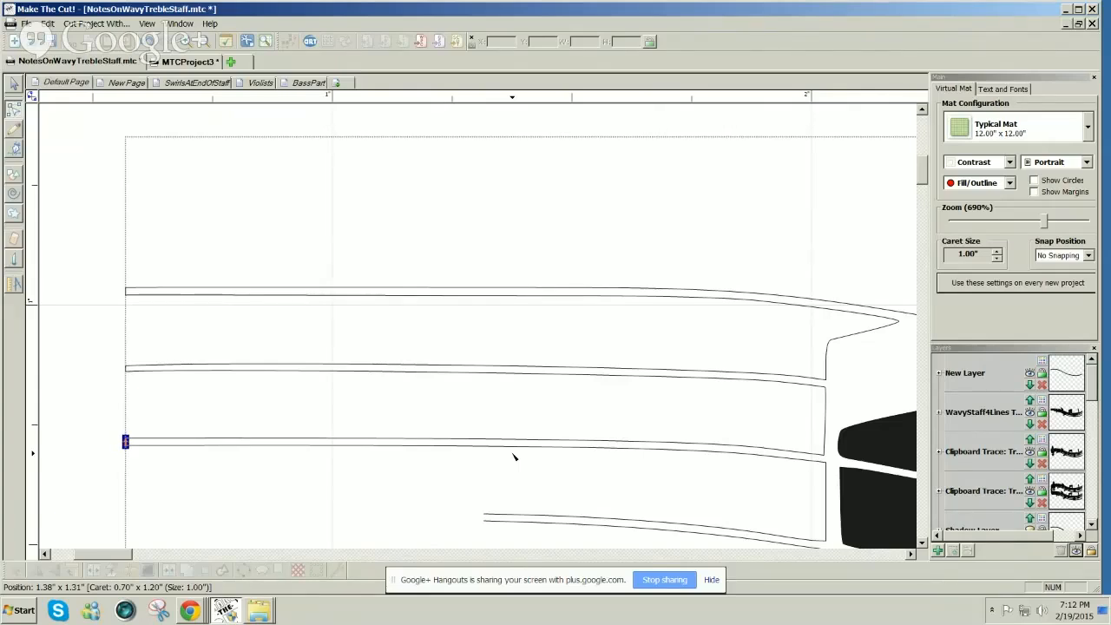
{"action": "key", "text": "Left"}
{"action": "key", "text": "Left"}
{"action": "key", "text": "Right"}
{"action": "key", "text": "Right"}
Close the open left end of the fourth staff line by joining its lower end node to the closest node with a line.
{"action": "scroll", "coordinate": [925, 184], "scroll_direction": "down", "scroll_amount": 4}
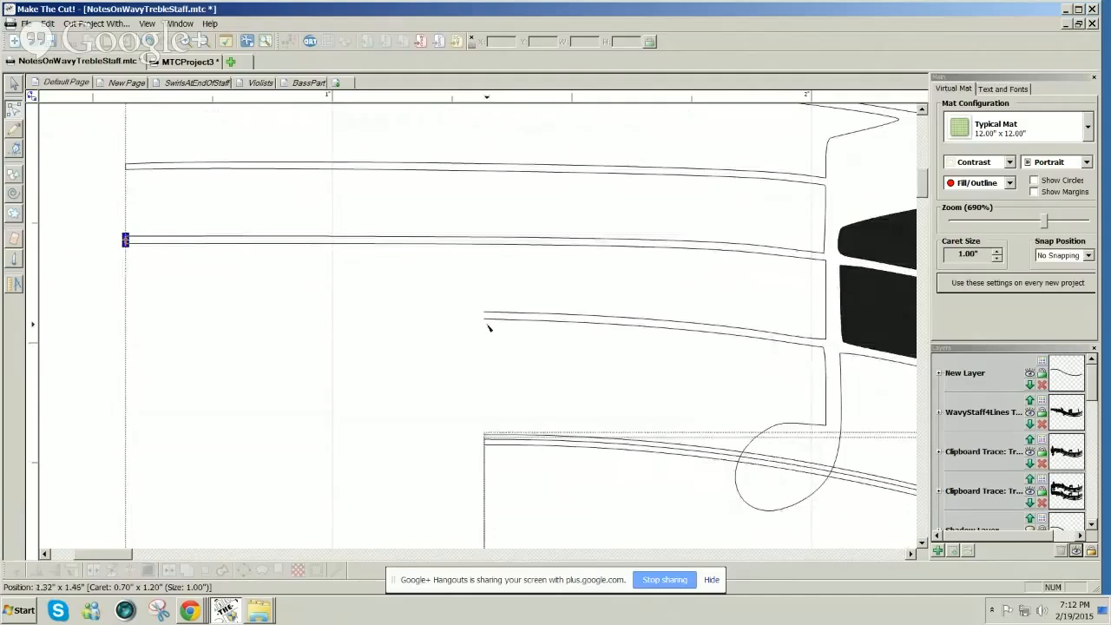
{"action": "left_click", "coordinate": [486, 320]}
{"action": "right_click", "coordinate": [483, 319]}
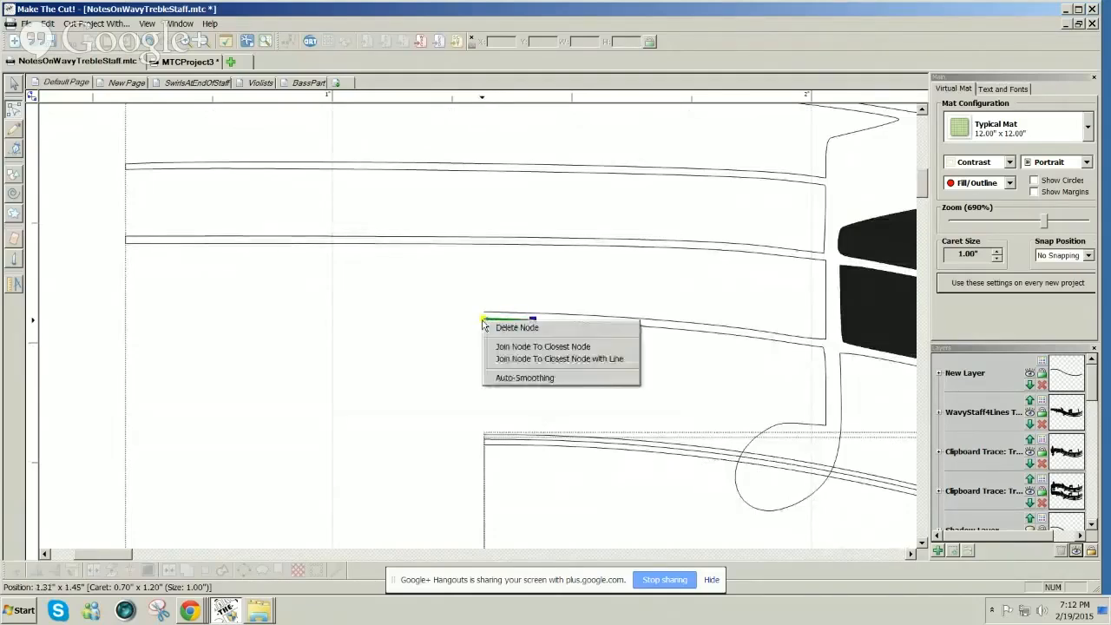
{"action": "left_click", "coordinate": [510, 360]}
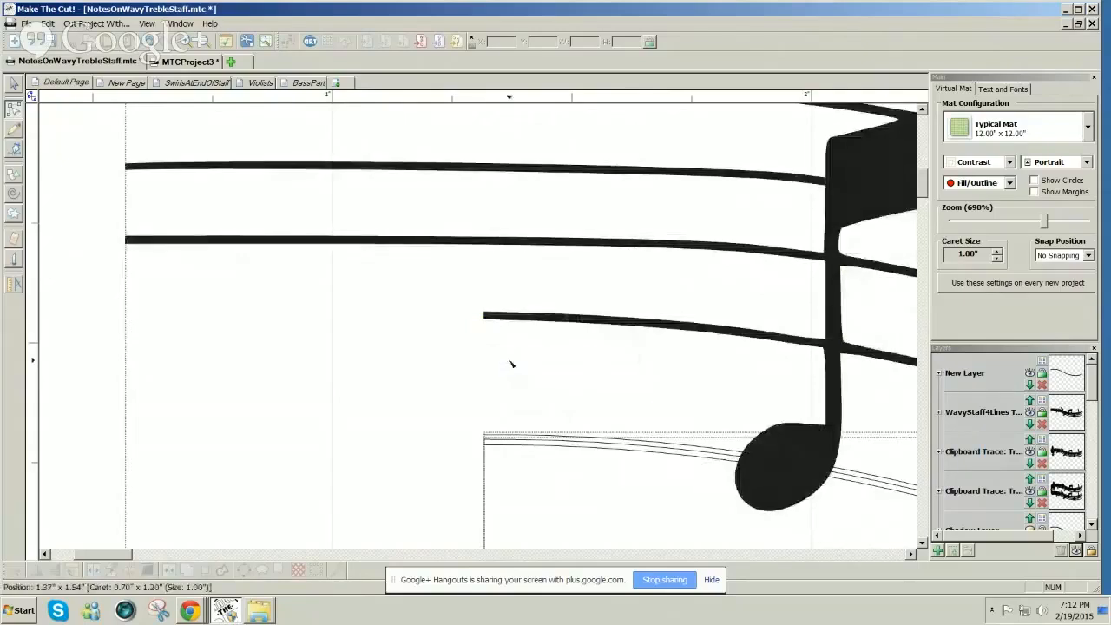
Extend the closed end of the fourth staff line leftward and align its end nodes with the other three lines.
{"action": "left_click", "coordinate": [484, 317]}
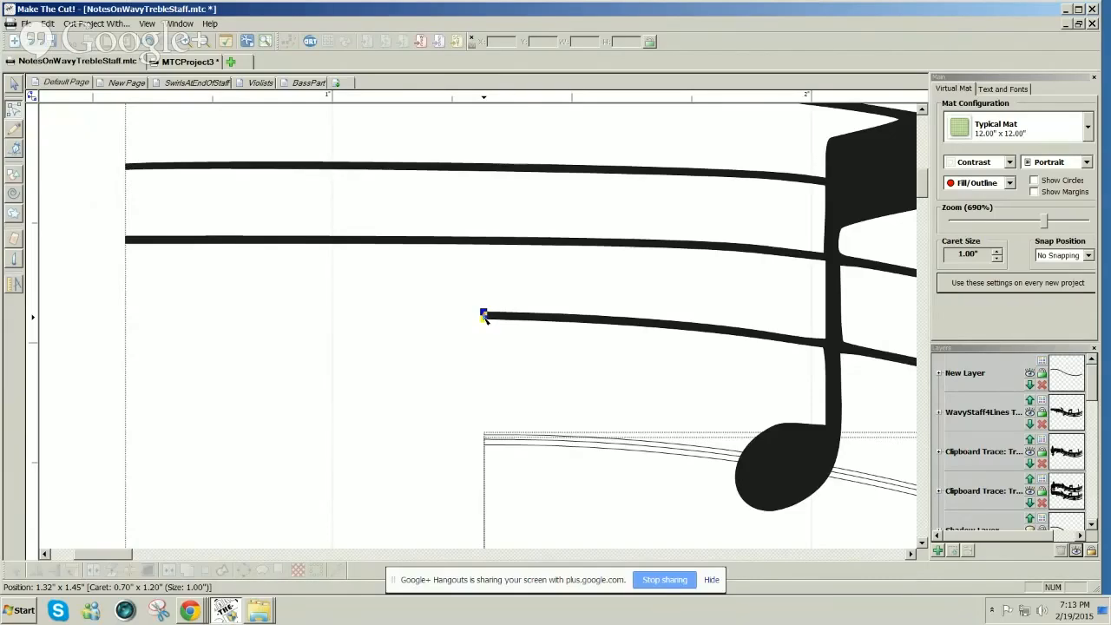
{"action": "right_click", "coordinate": [483, 316]}
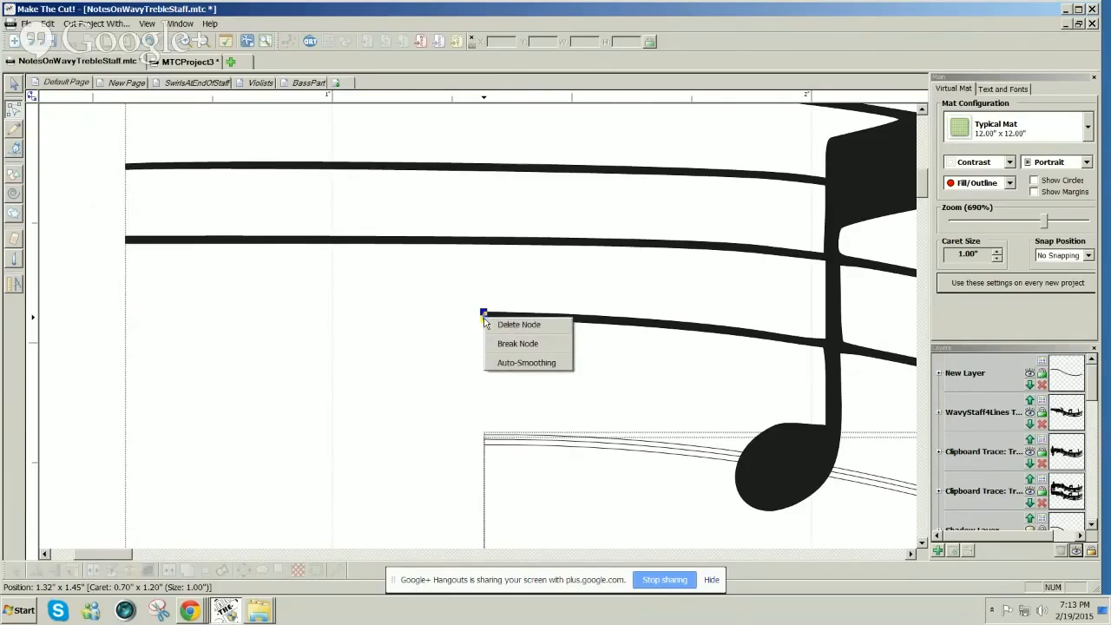
{"action": "left_click", "coordinate": [480, 319]}
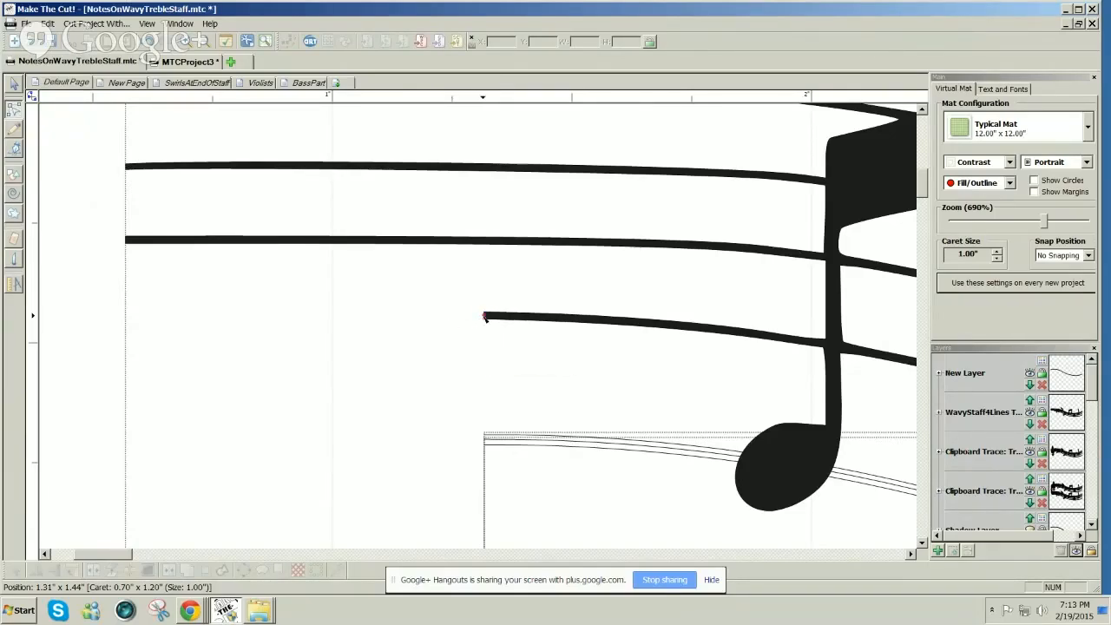
{"action": "key", "text": "Left"}
{"action": "key", "text": "Left"}
{"action": "key", "text": "Left"}
{"action": "key", "text": "Left"}
{"action": "key", "text": "Left"}
{"action": "key", "text": "Left"}
{"action": "key", "text": "Left"}
{"action": "key", "text": "Left"}
{"action": "key", "text": "Left"}
{"action": "key", "text": "Left"}
{"action": "key", "text": "Left"}
{"action": "key", "text": "Left"}
{"action": "key", "text": "Left"}
{"action": "key", "text": "Left"}
{"action": "key", "text": "Left"}
{"action": "key", "text": "Left"}
{"action": "key", "text": "Left"}
{"action": "key", "text": "Left"}
{"action": "key", "text": "Left"}
{"action": "key", "text": "Left"}
{"action": "key", "text": "Left"}
{"action": "key", "text": "Left"}
{"action": "key", "text": "Left"}
{"action": "key", "text": "Left"}
{"action": "key", "text": "Left"}
{"action": "key", "text": "Left"}
{"action": "key", "text": "Left"}
{"action": "key", "text": "Left"}
{"action": "key", "text": "Left"}
{"action": "key", "text": "Left"}
{"action": "key", "text": "Left"}
{"action": "key", "text": "Left"}
{"action": "key", "text": "Right"}
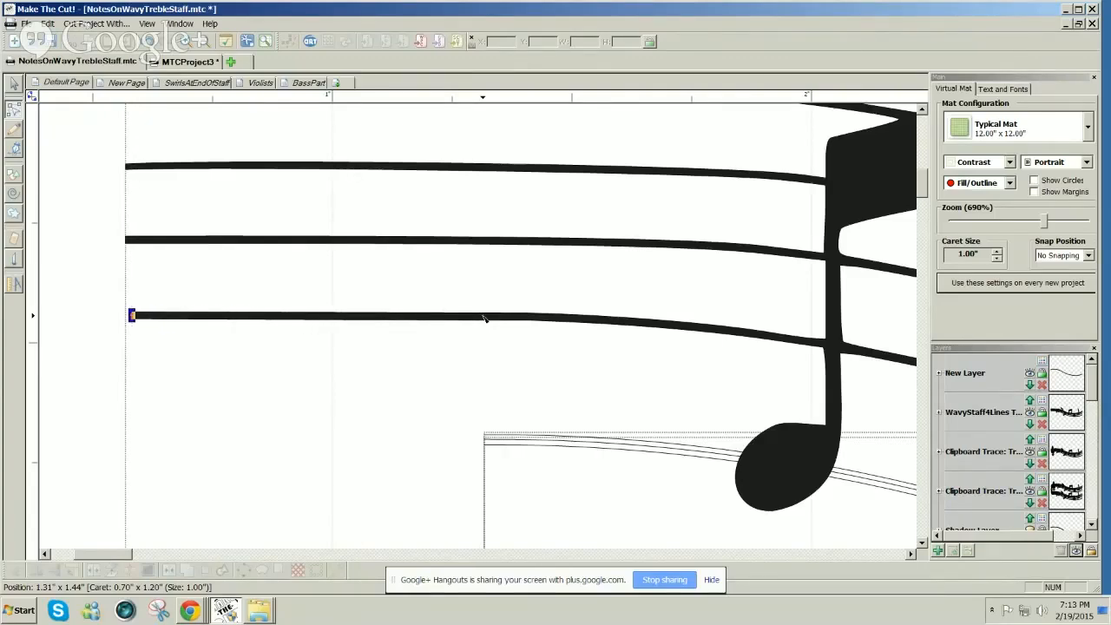
{"action": "left_click", "coordinate": [102, 325]}
{"action": "left_click", "coordinate": [131, 316]}
{"action": "left_click", "coordinate": [75, 379]}
{"action": "left_click", "coordinate": [128, 317]}
{"action": "scroll", "coordinate": [927, 173], "scroll_direction": "up", "scroll_amount": 4}
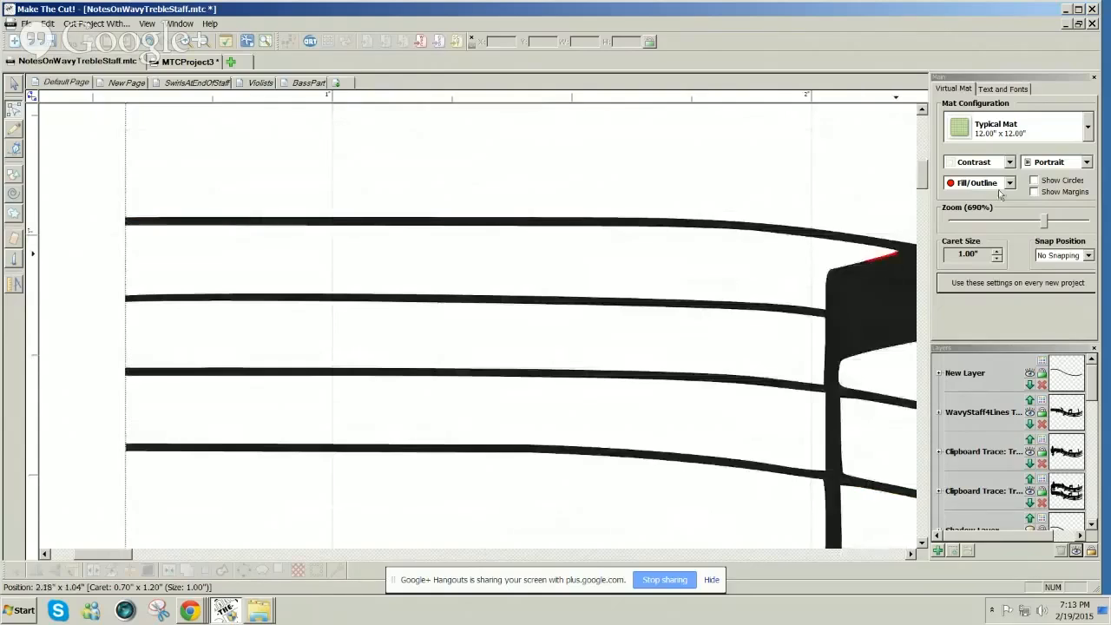
Leave node editing, add the alto clef glyph from the MusicalSymbols font to the mat, and undo its trial move.
{"action": "left_click", "coordinate": [1005, 91]}
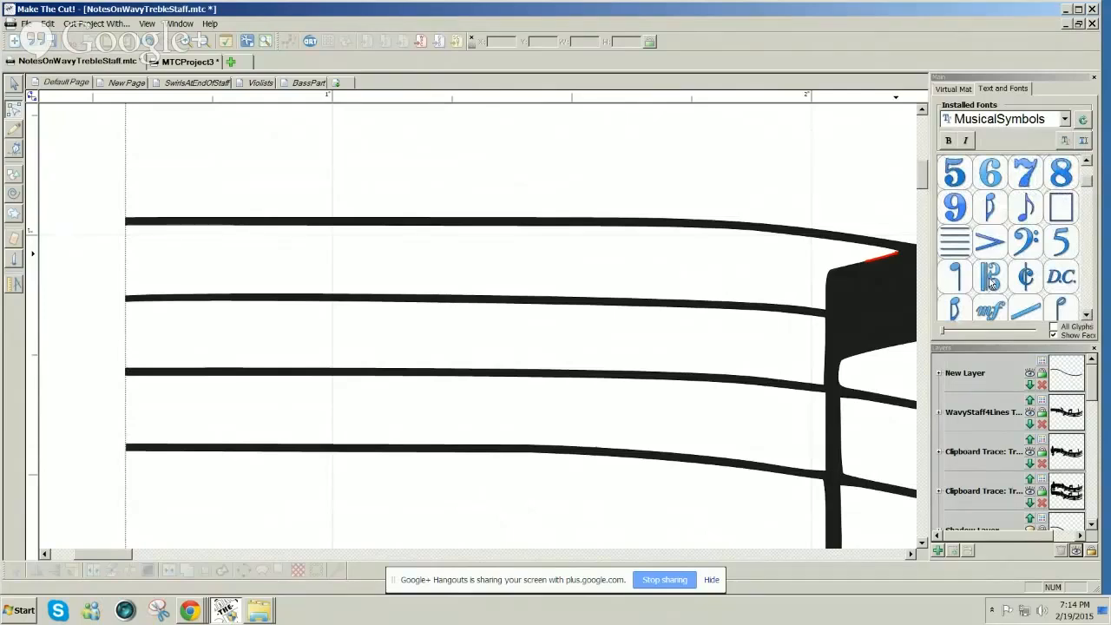
{"action": "left_click", "coordinate": [990, 282]}
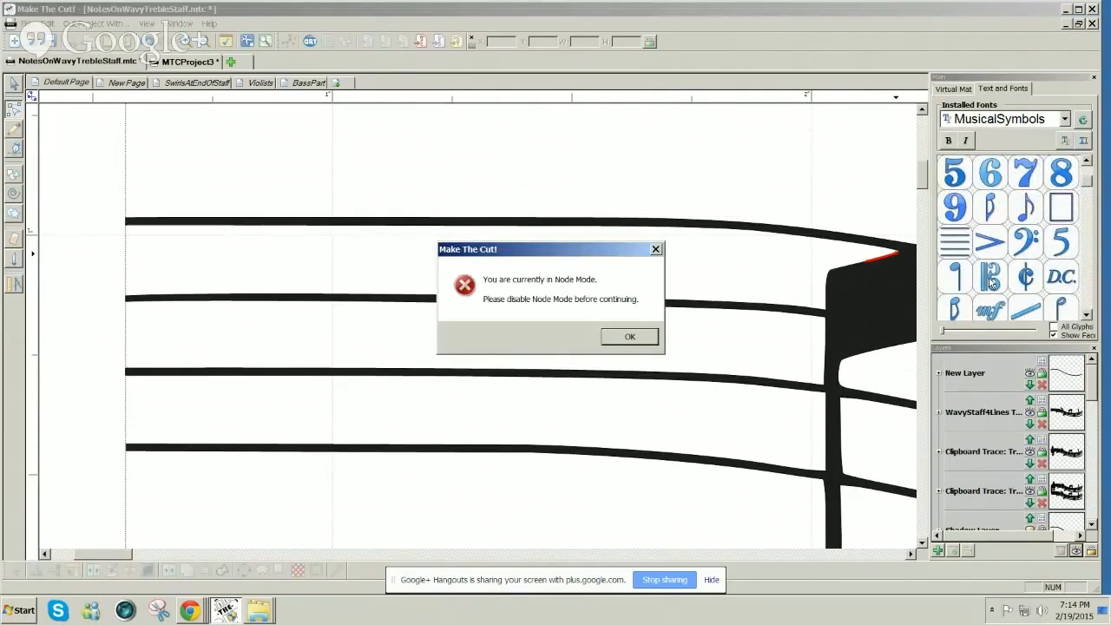
{"action": "left_click", "coordinate": [625, 337]}
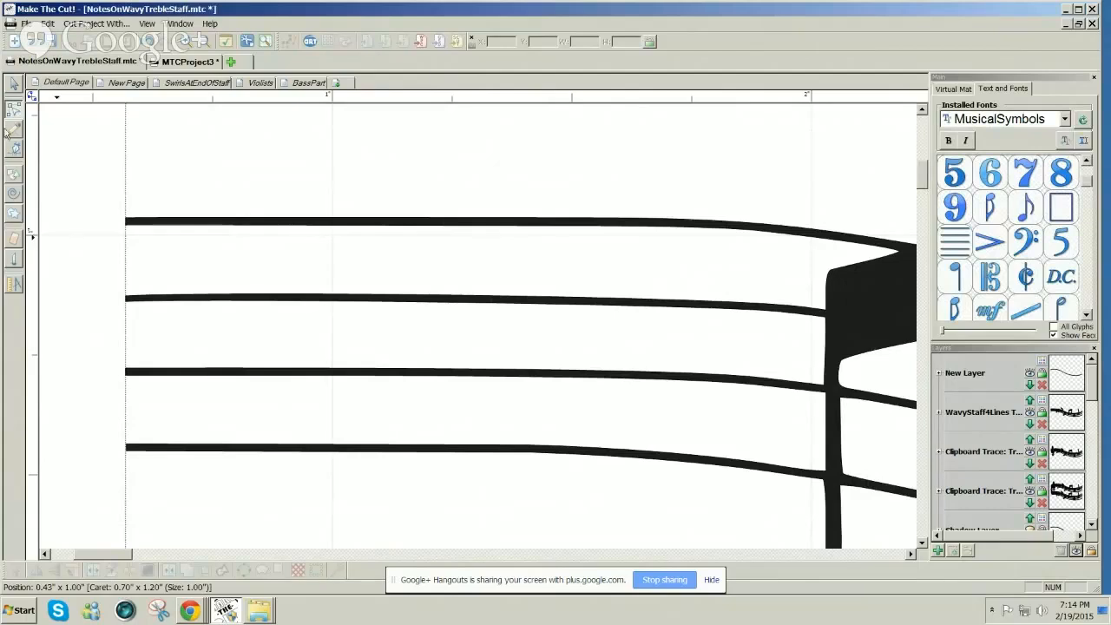
{"action": "left_click", "coordinate": [14, 83]}
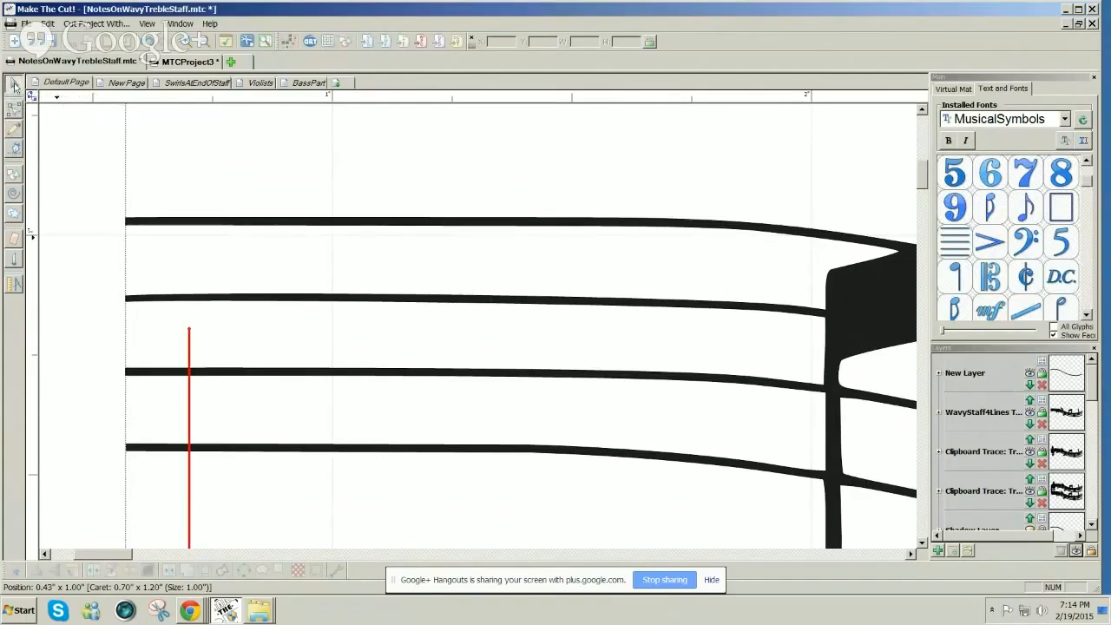
{"action": "left_click", "coordinate": [990, 278]}
{"action": "left_click_drag", "start_coordinate": [209, 460], "coordinate": [211, 427]}
{"action": "key", "text": "ctrl+z"}
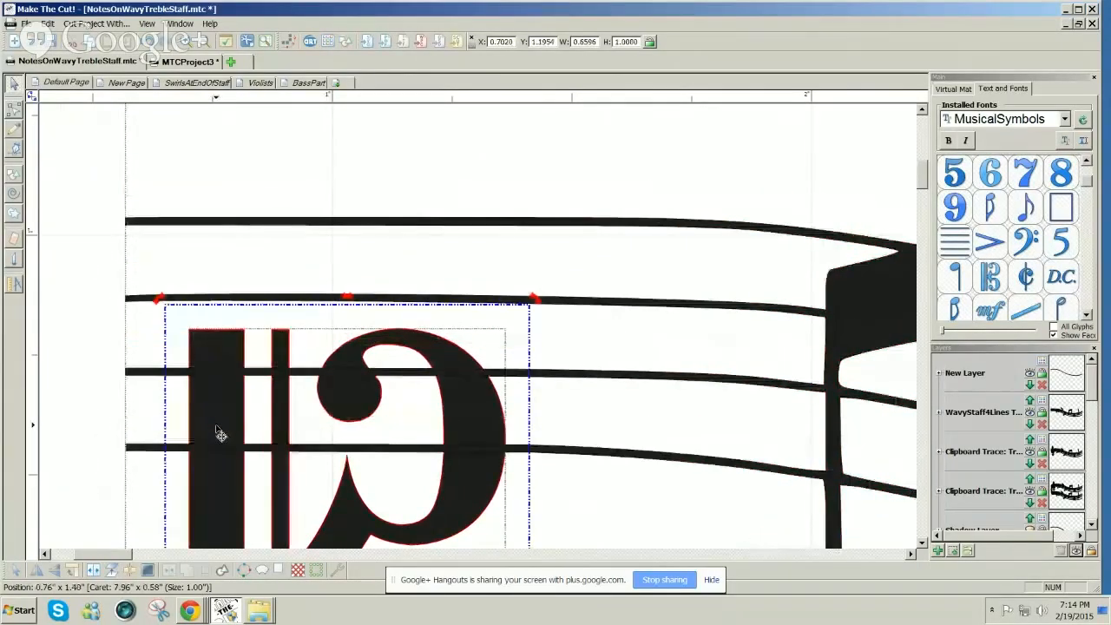
Move the alto clef up and left to X 0.5691, Y 0.9707 at the staff's left end, and show the virtual mat settings.
{"action": "left_click", "coordinate": [63, 416]}
{"action": "left_click", "coordinate": [224, 435]}
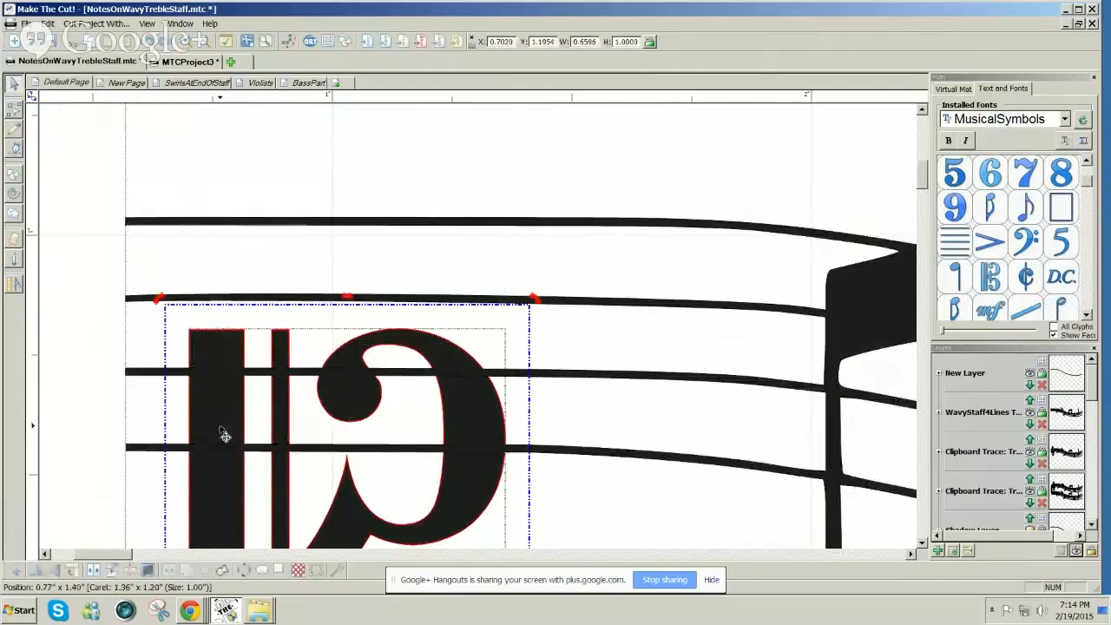
{"action": "key", "text": "Up"}
{"action": "key", "text": "Up"}
{"action": "key", "text": "Up"}
{"action": "key", "text": "Up"}
{"action": "key", "text": "Up"}
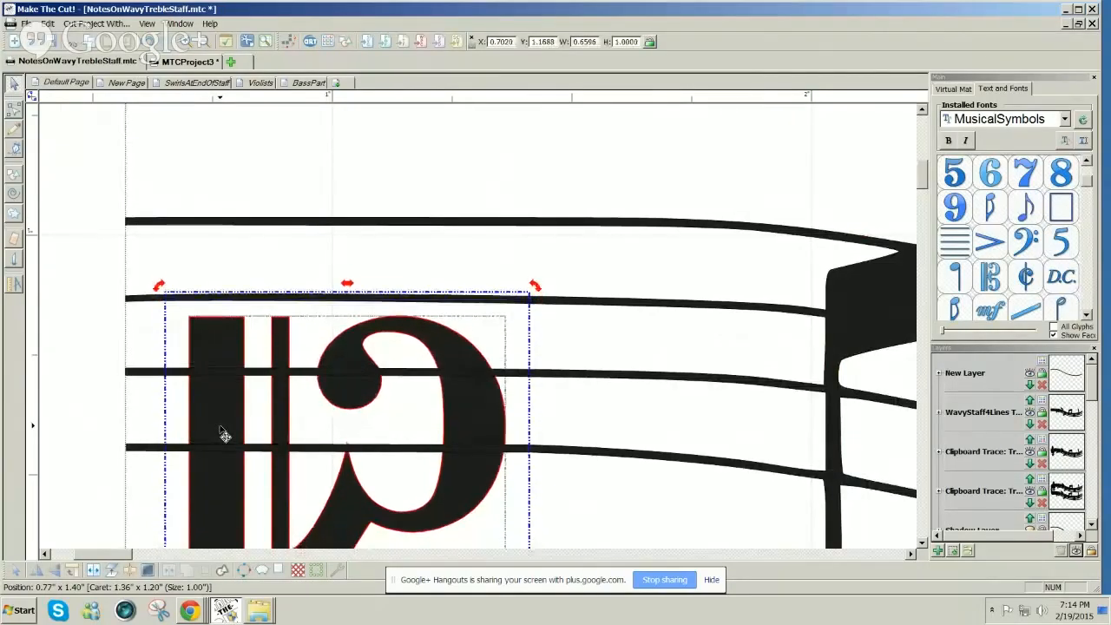
{"action": "key", "text": "Up"}
{"action": "key", "text": "Up"}
{"action": "key", "text": "Up"}
{"action": "key", "text": "Up"}
{"action": "key", "text": "Up"}
{"action": "key", "text": "Up"}
{"action": "key", "text": "Up"}
{"action": "key", "text": "Up"}
{"action": "key", "text": "Up"}
{"action": "key", "text": "Up"}
{"action": "key", "text": "Up"}
{"action": "key", "text": "Up"}
{"action": "key", "text": "Up"}
{"action": "key", "text": "Up"}
{"action": "key", "text": "Up"}
{"action": "key", "text": "Up"}
{"action": "key", "text": "Up"}
{"action": "key", "text": "Up"}
{"action": "key", "text": "Up"}
{"action": "key", "text": "Up"}
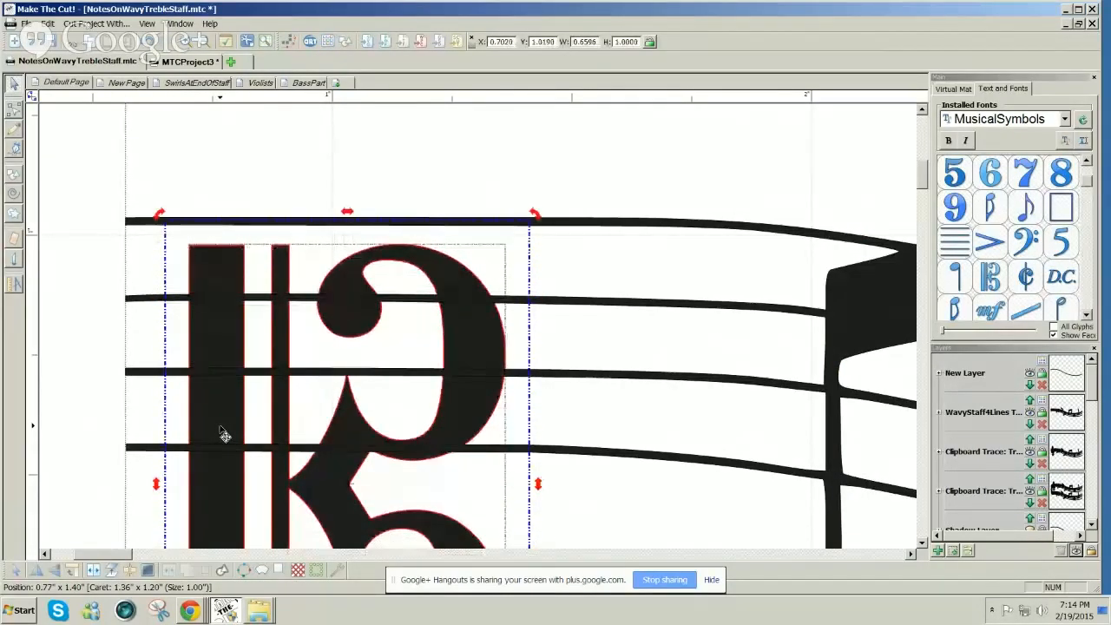
{"action": "key", "text": "Left"}
{"action": "key", "text": "Left"}
{"action": "key", "text": "Left"}
{"action": "key", "text": "Left"}
{"action": "key", "text": "Left"}
{"action": "key", "text": "Left"}
{"action": "key", "text": "Left"}
{"action": "key", "text": "Left"}
{"action": "key", "text": "Left"}
{"action": "key", "text": "Left"}
{"action": "key", "text": "Left"}
{"action": "key", "text": "Left"}
{"action": "key", "text": "Left"}
{"action": "key", "text": "Left"}
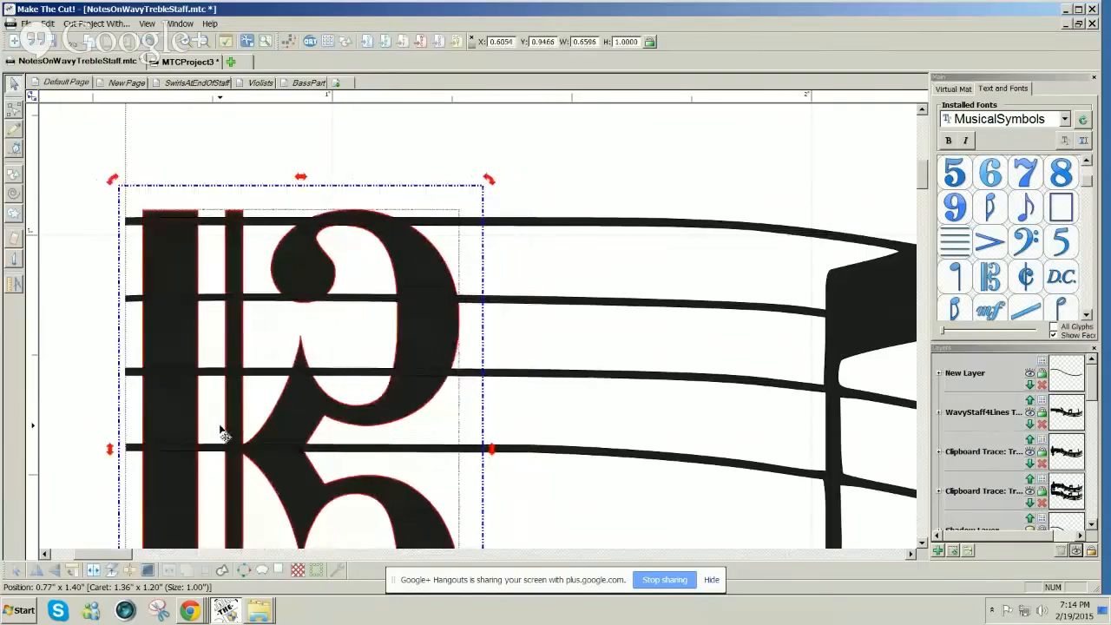
{"action": "key", "text": "Down"}
{"action": "key", "text": "Down"}
{"action": "key", "text": "Right"}
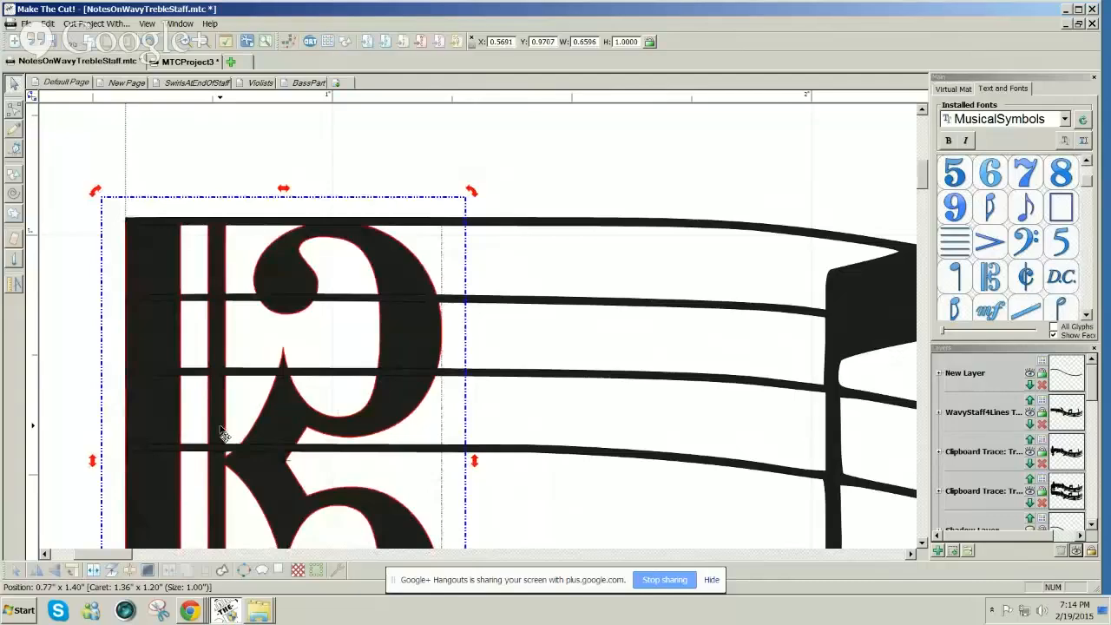
{"action": "left_click", "coordinate": [950, 88]}
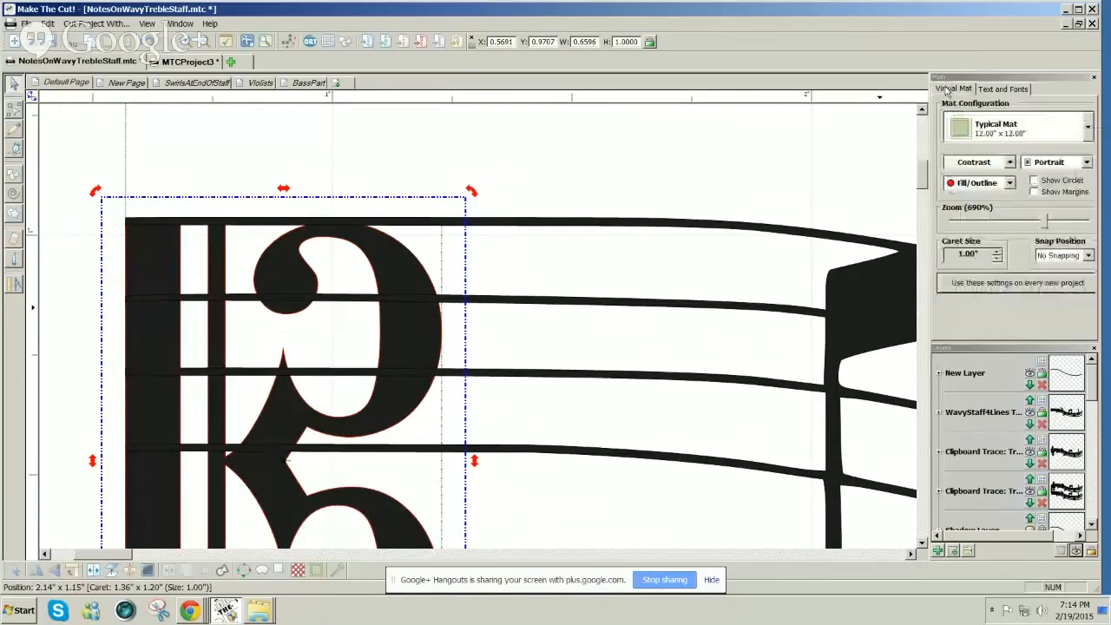
Move the long thin wavy line from beside the upper staff to just under it, at X 0.5167, Y 1.8620.
{"action": "left_click_drag", "start_coordinate": [1046, 222], "coordinate": [966, 232]}
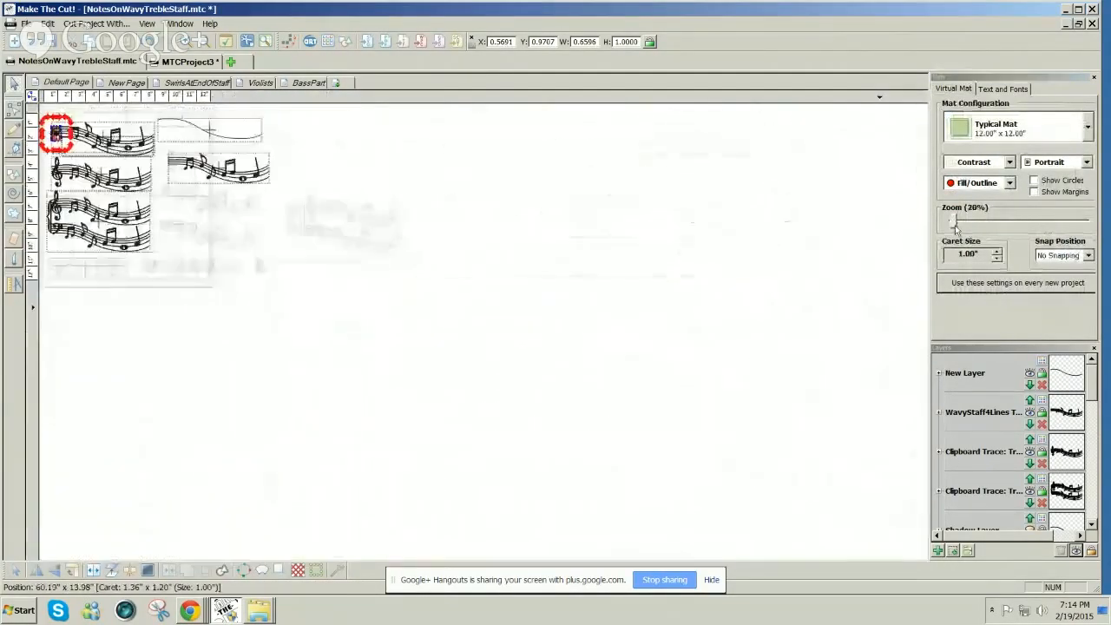
{"action": "left_click", "coordinate": [666, 243]}
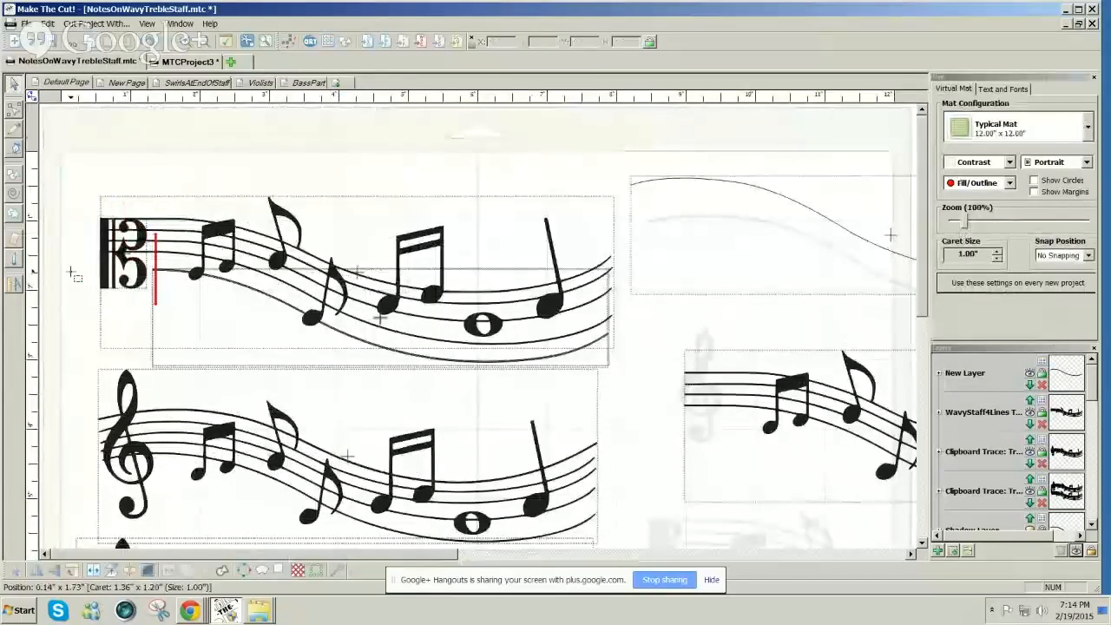
{"action": "mouse_move", "coordinate": [731, 185]}
{"action": "left_mouse_down"}
{"action": "mouse_move", "coordinate": [565, 208]}
{"action": "mouse_move", "coordinate": [200, 297]}
{"action": "left_mouse_up"}
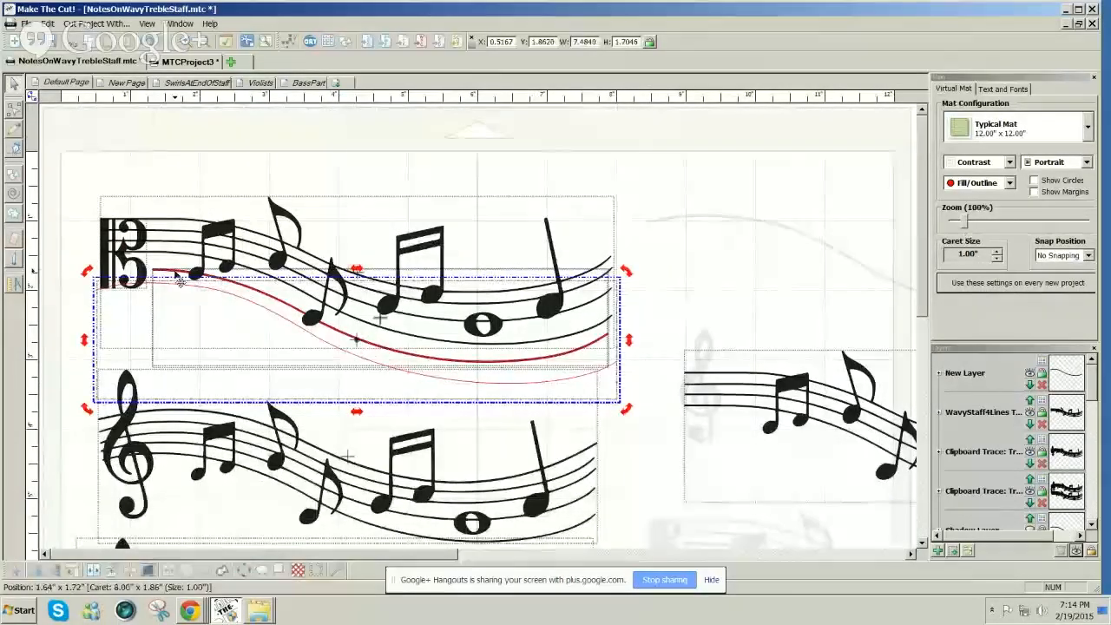
Move the short thick fifth line out of the upper staff to X 7.5427, Y 0.3621.
{"action": "left_click", "coordinate": [178, 278]}
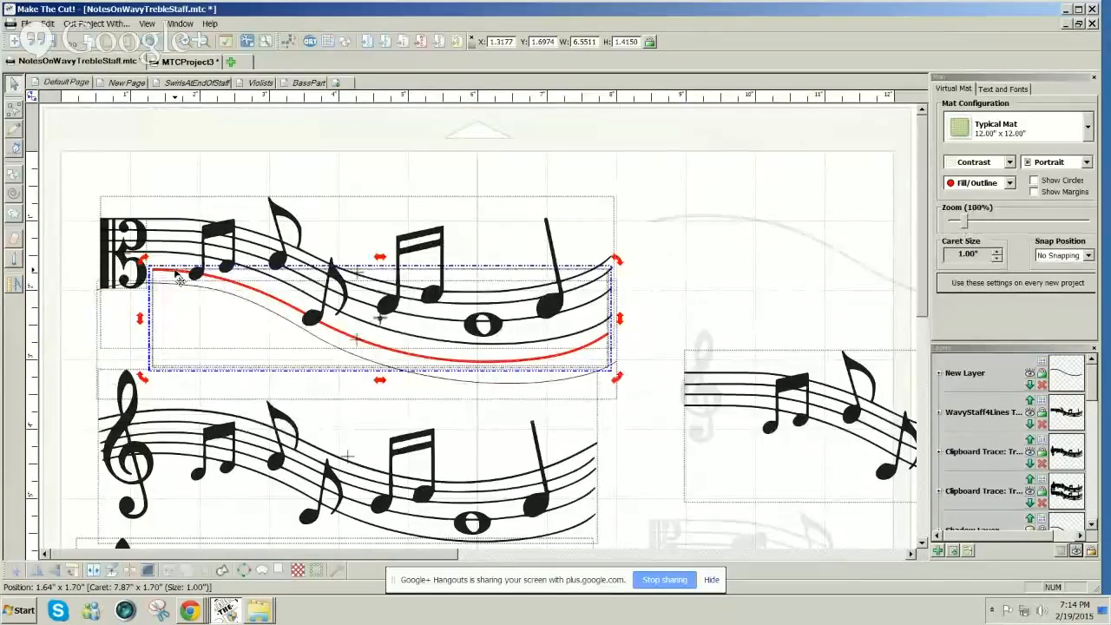
{"action": "mouse_move", "coordinate": [177, 276]}
{"action": "left_mouse_down"}
{"action": "mouse_move", "coordinate": [393, 253]}
{"action": "mouse_move", "coordinate": [611, 186]}
{"action": "left_mouse_up"}
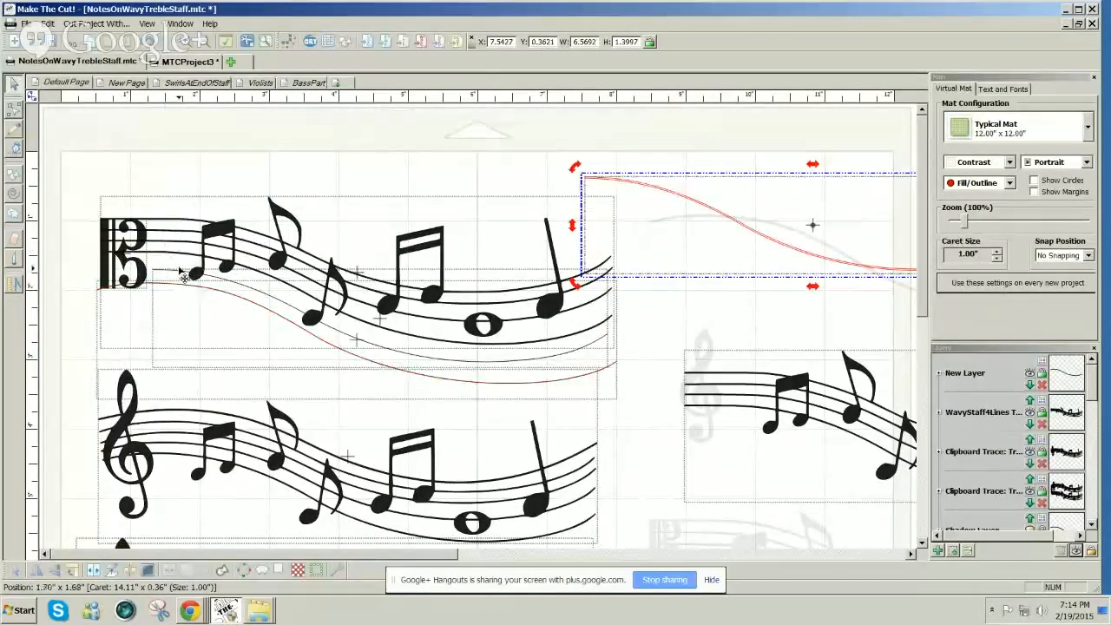
{"action": "left_click", "coordinate": [182, 276]}
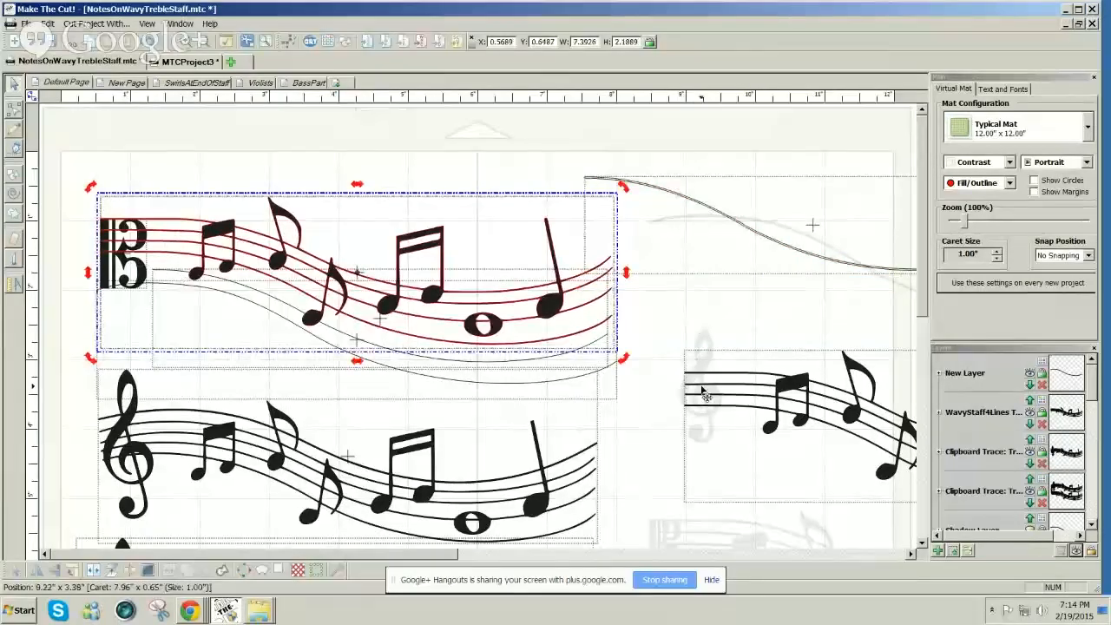
Delete the leftover short thin line and move the long wavy line up to X 0.4750, Y 1.6120.
{"action": "left_click", "coordinate": [670, 315]}
{"action": "left_click", "coordinate": [603, 346]}
{"action": "left_click", "coordinate": [602, 339]}
{"action": "left_click_drag", "start_coordinate": [468, 387], "coordinate": [467, 371]}
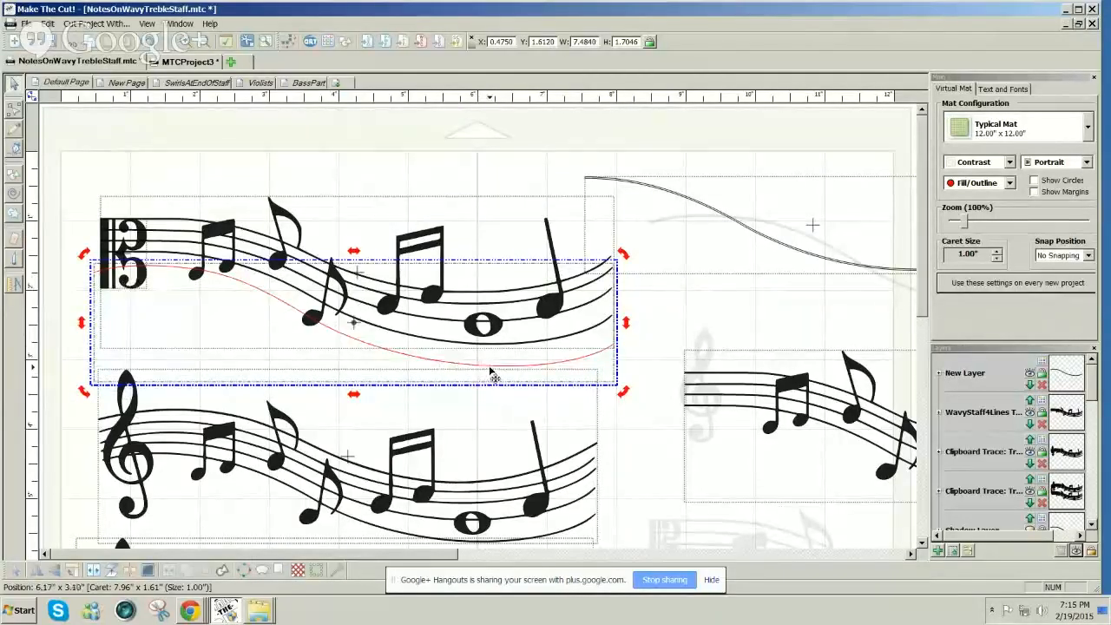
Adjust the wavy line to X 0.5583, Y 1.5954 and generate a 0.02 in shadow layer with rounded corners from it.
{"action": "left_click_drag", "start_coordinate": [483, 372], "coordinate": [499, 374]}
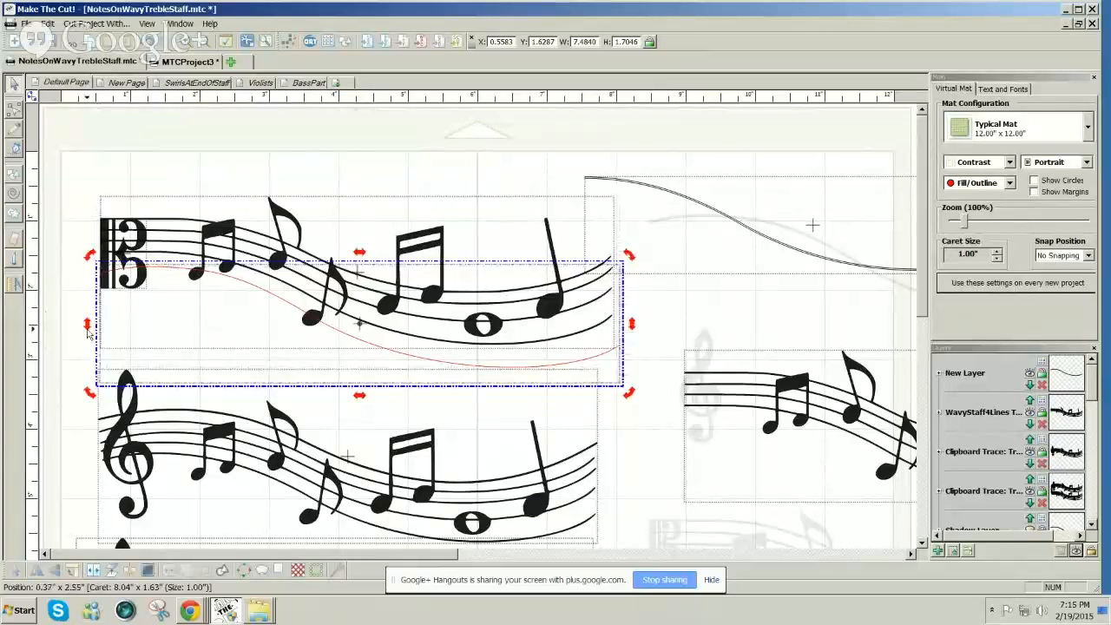
{"action": "left_click_drag", "start_coordinate": [252, 293], "coordinate": [253, 292]}
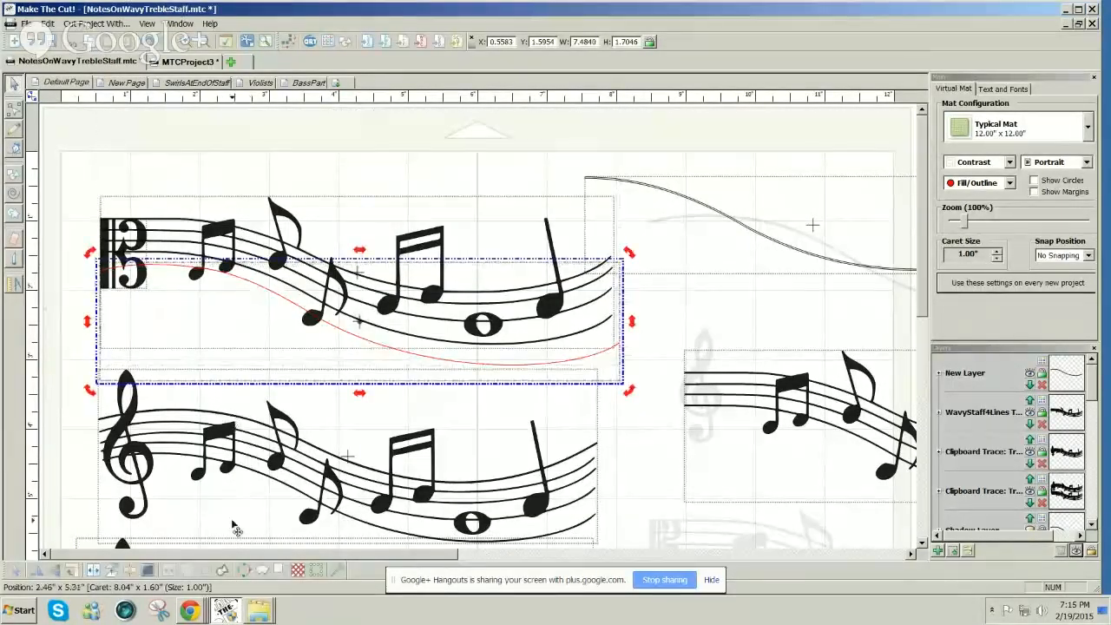
{"action": "left_click", "coordinate": [276, 570]}
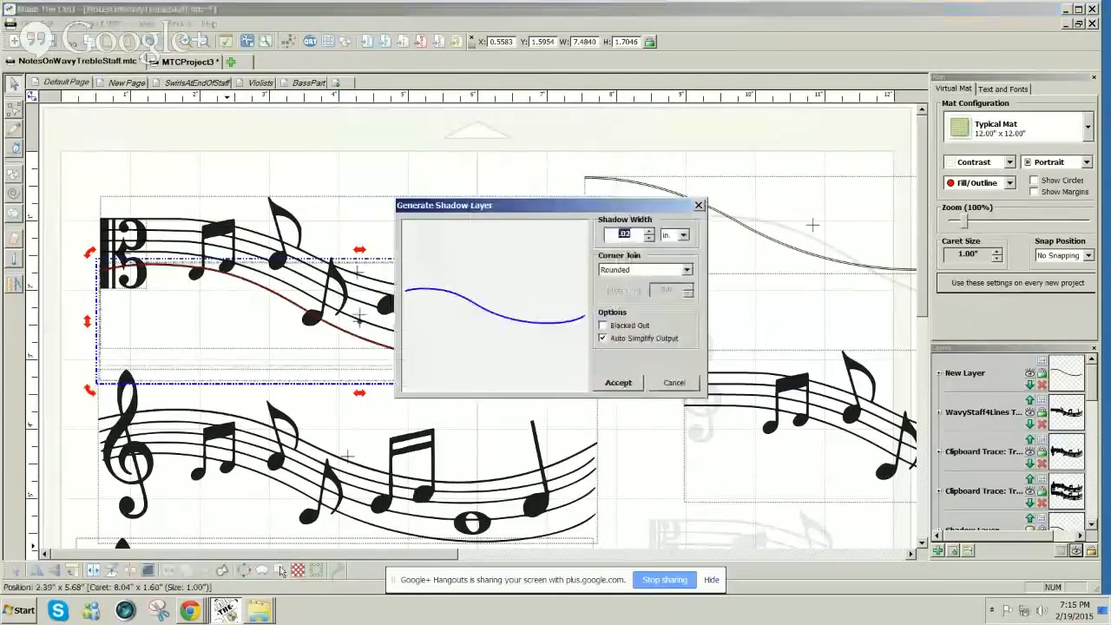
{"action": "left_click", "coordinate": [618, 382]}
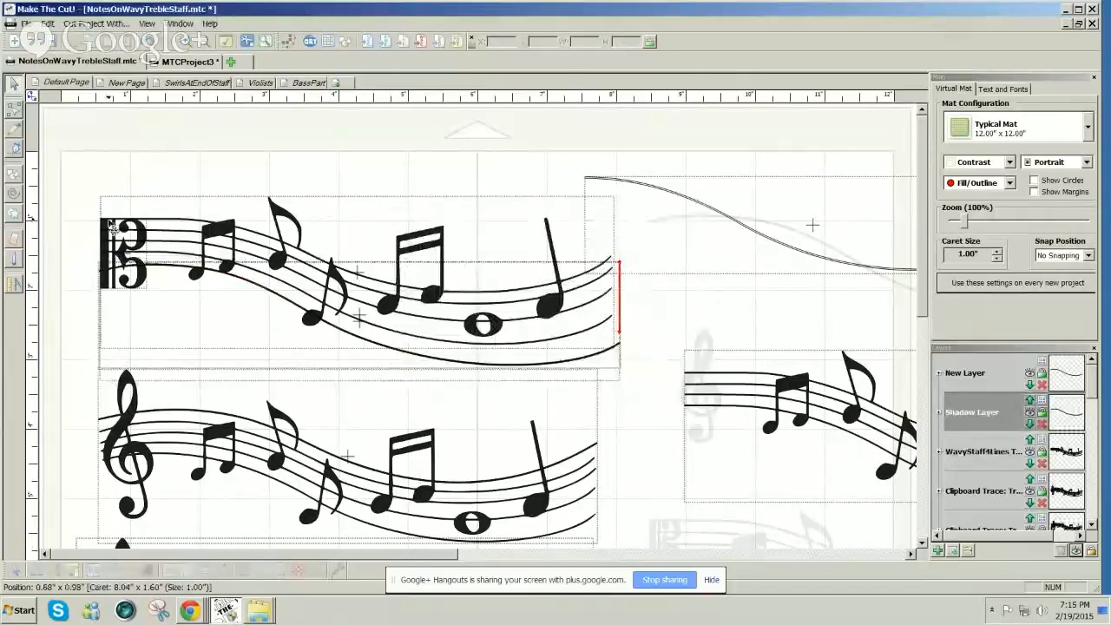
Scale the alto clef down to W 0.4762, H 0.7220 so it fits the five staff lines.
{"action": "left_click", "coordinate": [142, 289]}
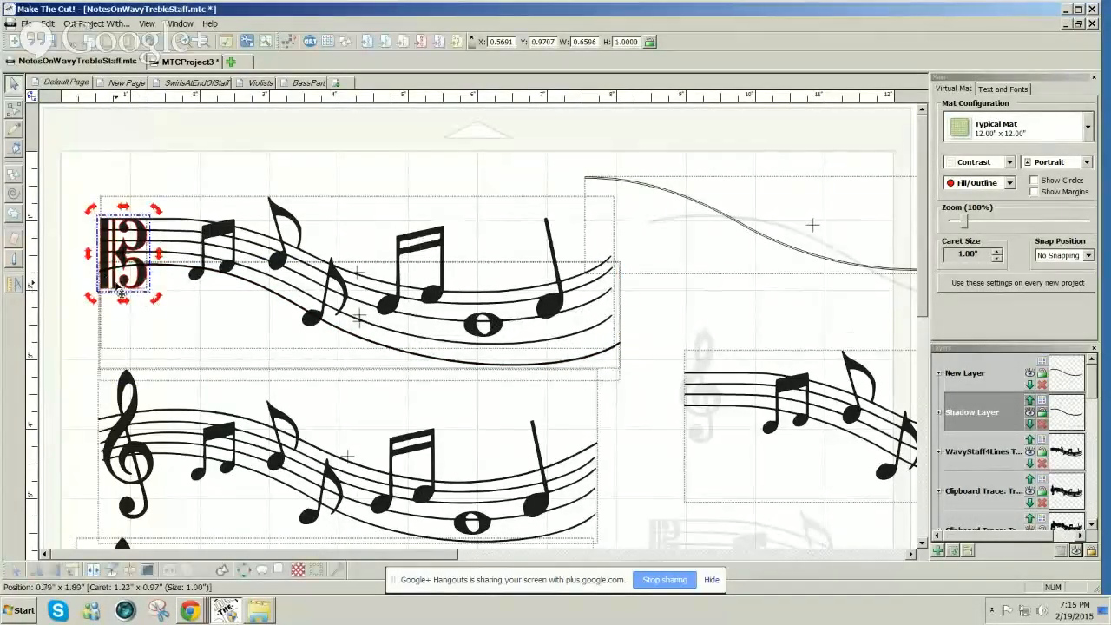
{"action": "left_click", "coordinate": [142, 294]}
{"action": "mouse_move", "coordinate": [143, 294]}
{"action": "left_mouse_down"}
{"action": "mouse_move", "coordinate": [152, 301]}
{"action": "mouse_move", "coordinate": [144, 287]}
{"action": "left_mouse_up"}
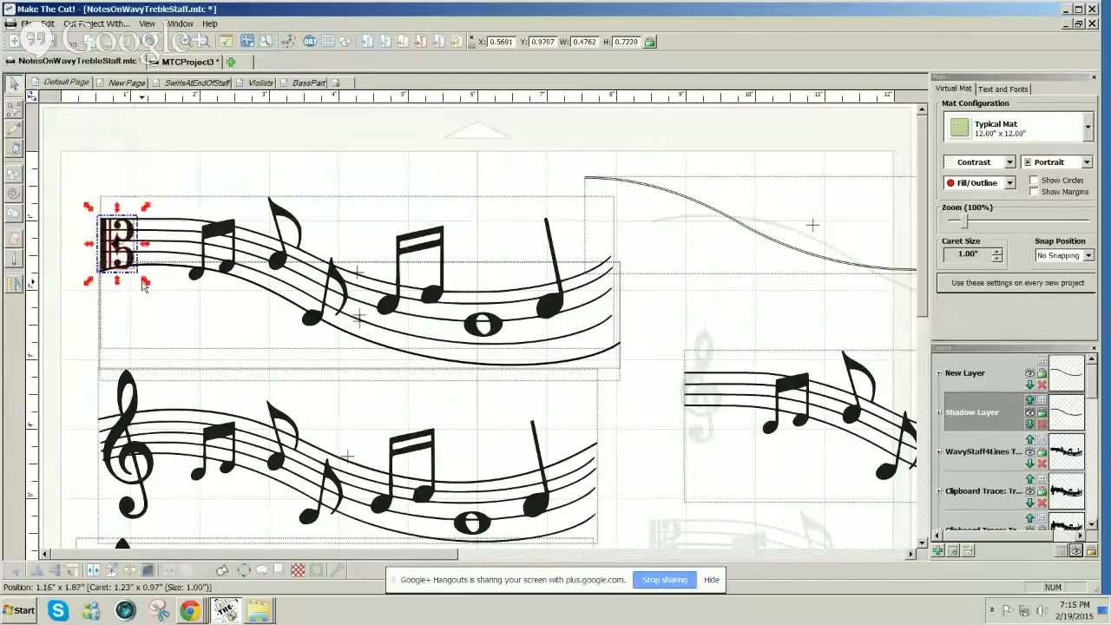
Join the alto clef, the upper staff with its notes and the fifth line into one object.
{"action": "left_click_drag", "start_coordinate": [81, 169], "coordinate": [764, 433]}
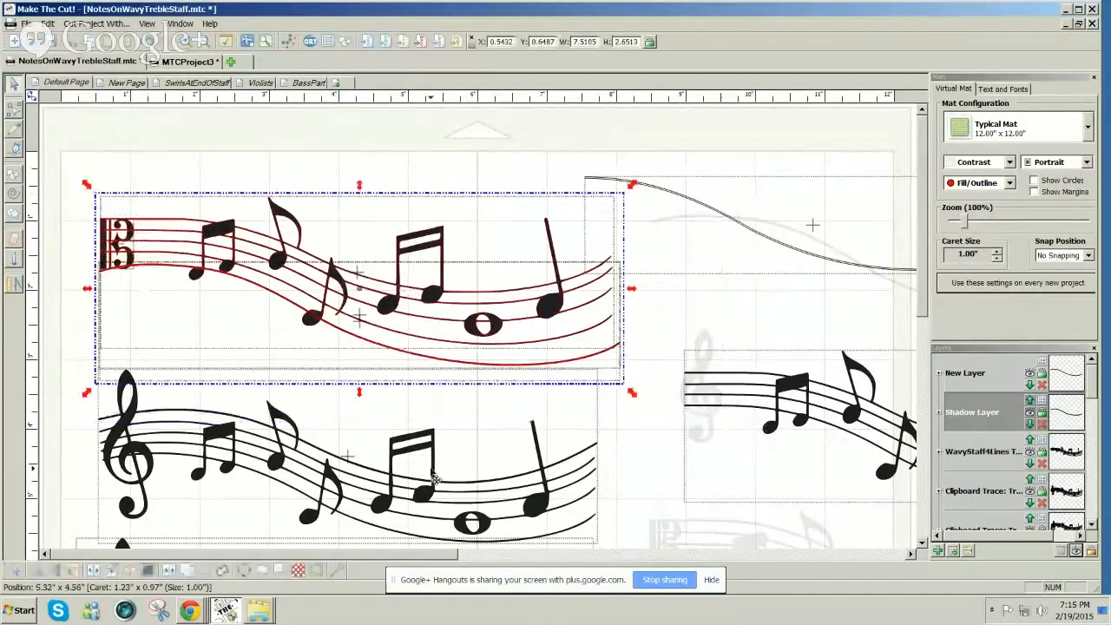
{"action": "left_click", "coordinate": [184, 572]}
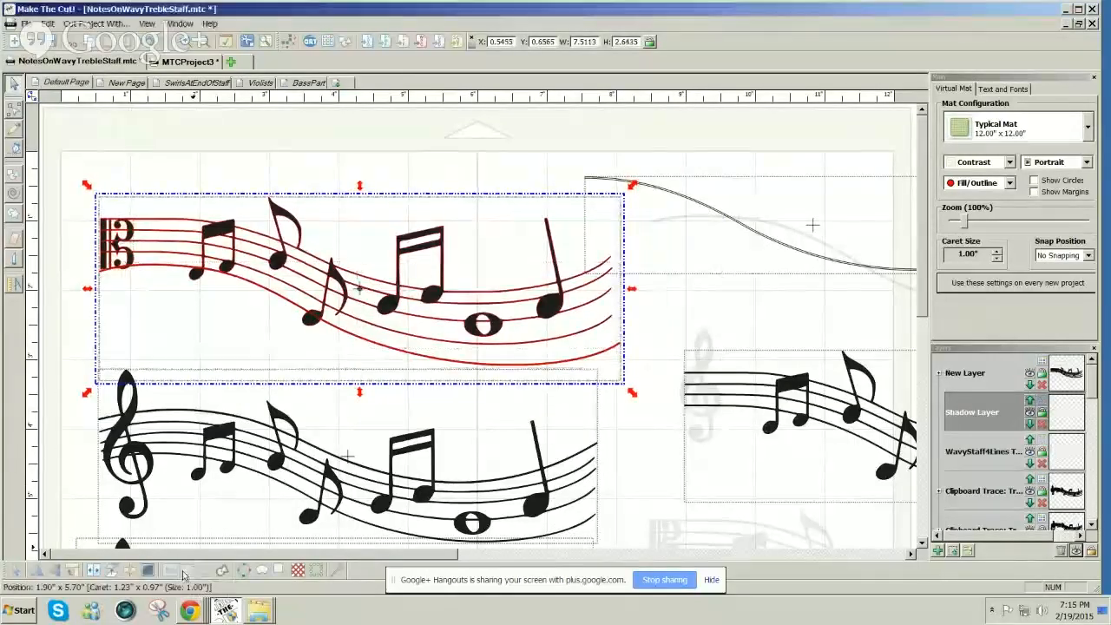
{"action": "left_click", "coordinate": [76, 382]}
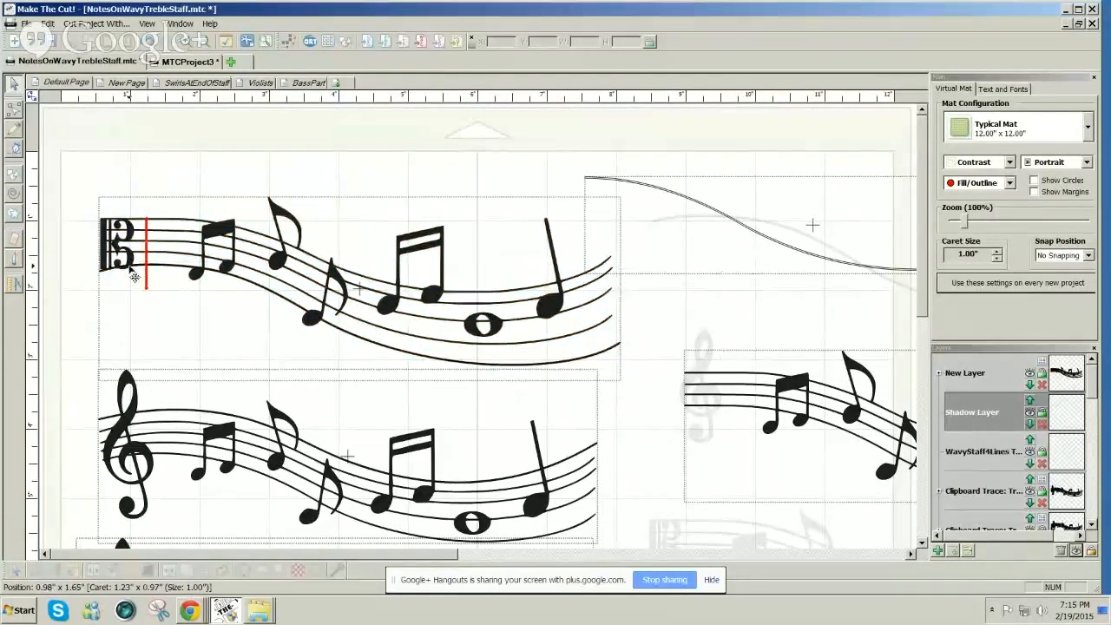
Erase the end of the fifth line that projects beyond the alto clef's thick bar, using a 1 mm eraser.
{"action": "left_click", "coordinate": [134, 276]}
{"action": "scroll", "coordinate": [132, 272], "scroll_direction": "up", "scroll_amount": 2}
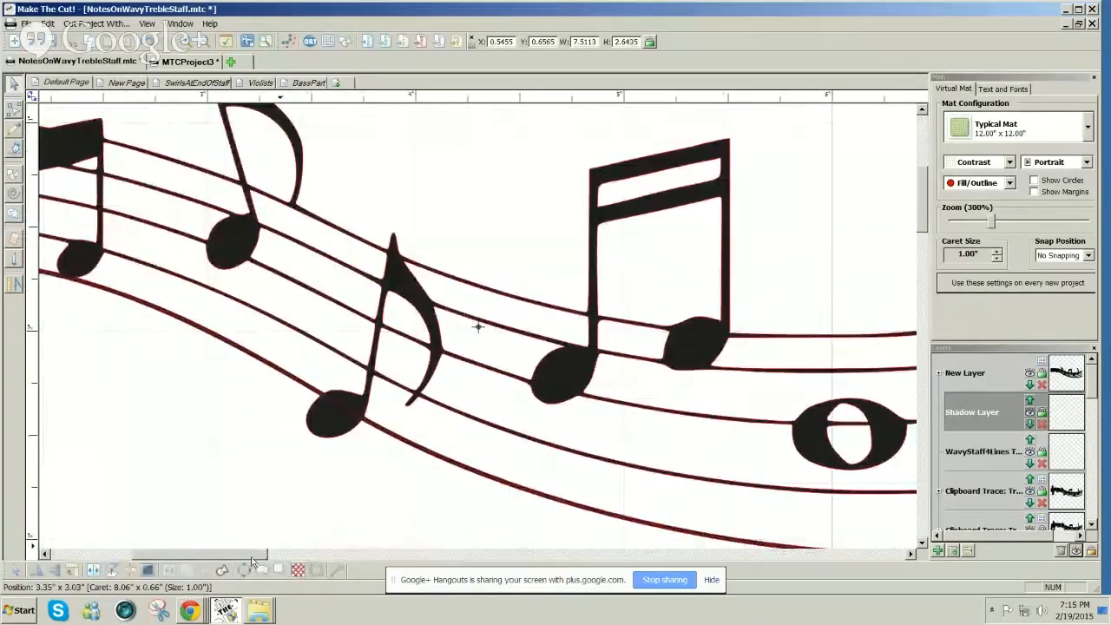
{"action": "left_click_drag", "start_coordinate": [254, 559], "coordinate": [187, 555]}
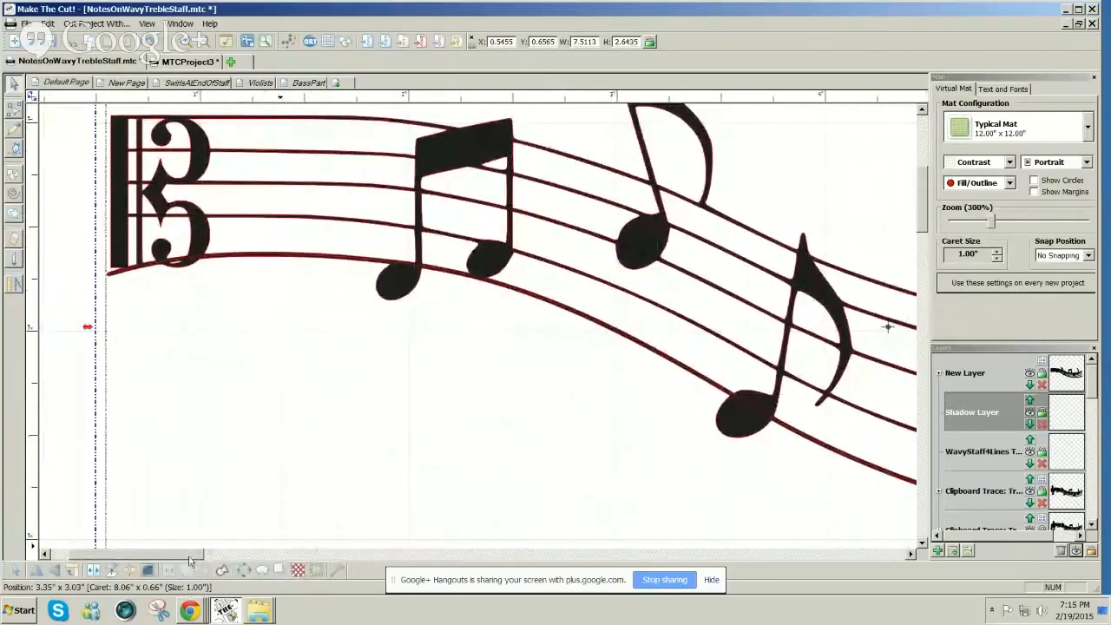
{"action": "left_click", "coordinate": [124, 277]}
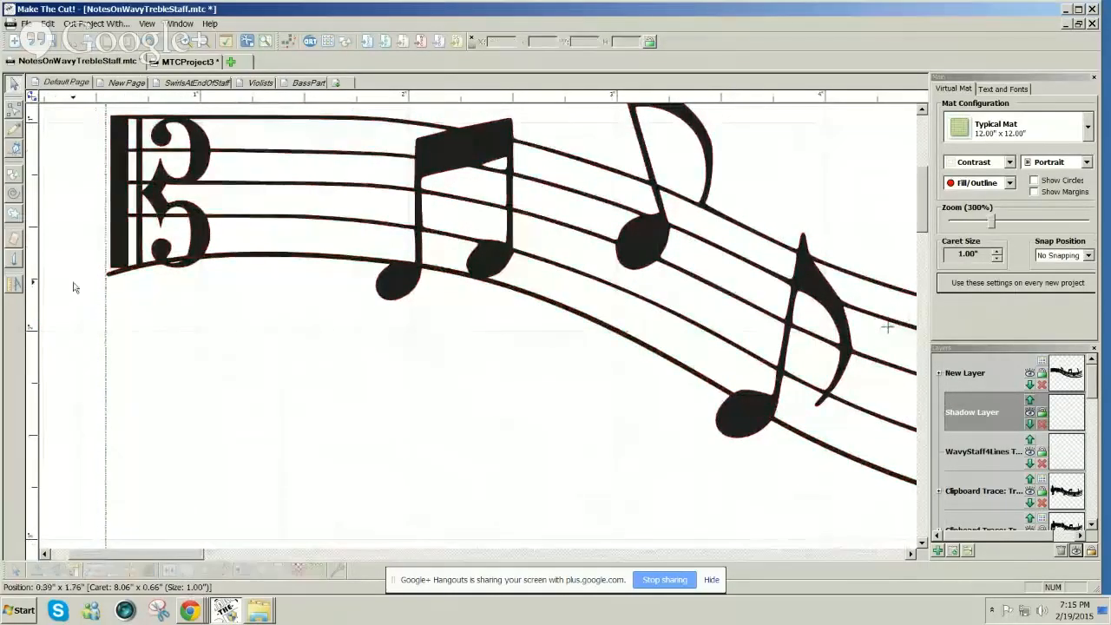
{"action": "left_click", "coordinate": [124, 278]}
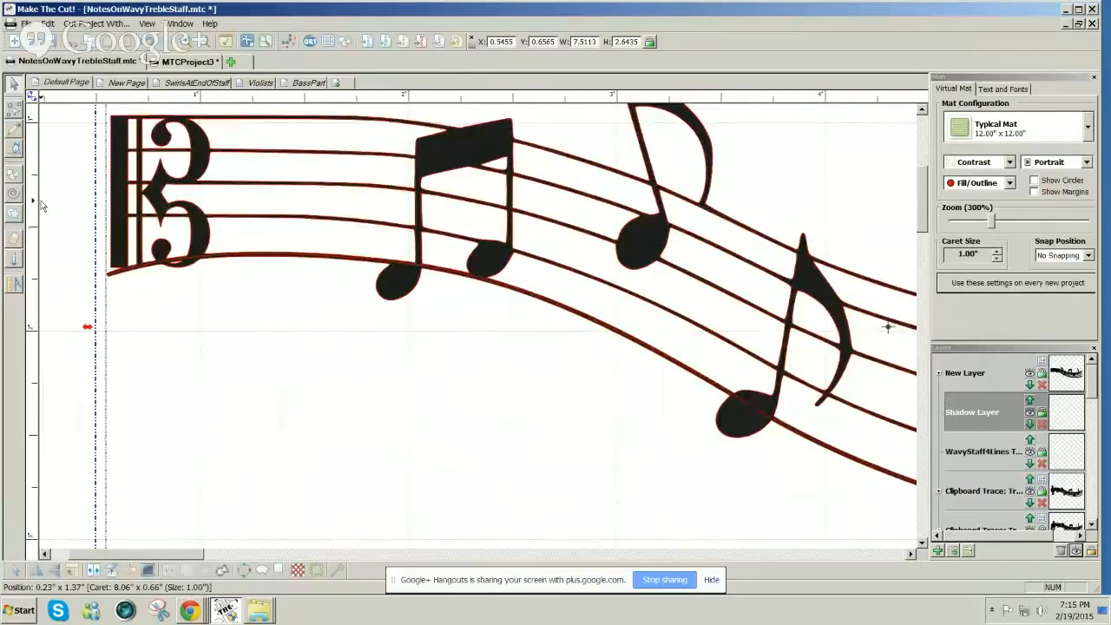
{"action": "left_click", "coordinate": [12, 243]}
{"action": "mouse_move", "coordinate": [93, 319]}
{"action": "left_mouse_down"}
{"action": "mouse_move", "coordinate": [116, 322]}
{"action": "mouse_move", "coordinate": [83, 309]}
{"action": "left_mouse_up"}
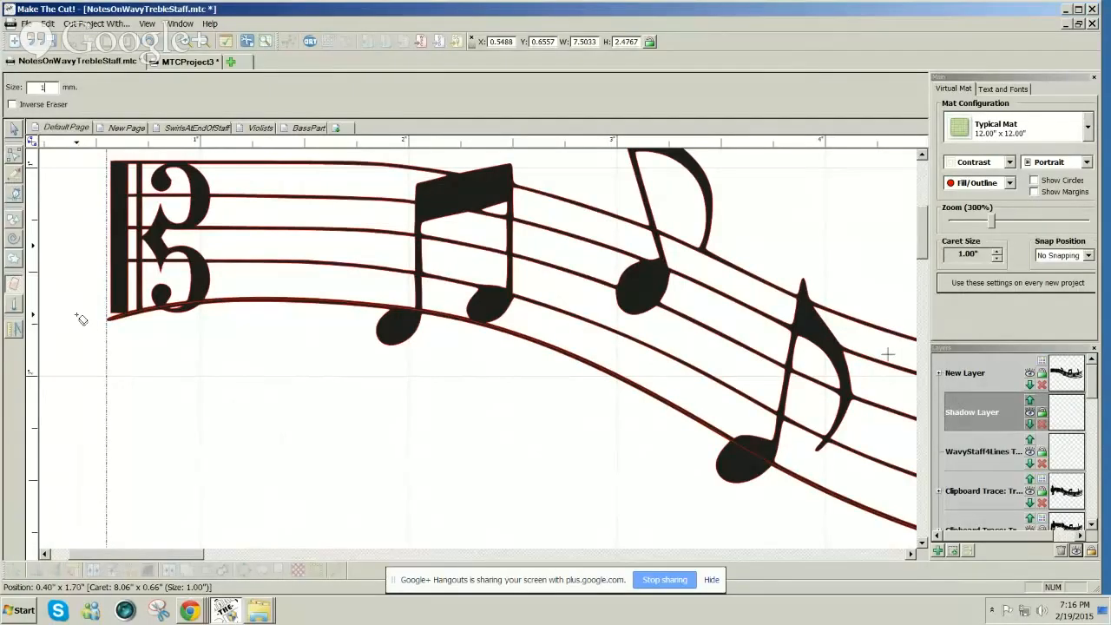
{"action": "left_click_drag", "start_coordinate": [76, 317], "coordinate": [131, 321]}
{"action": "left_click", "coordinate": [12, 128]}
{"action": "left_click", "coordinate": [121, 265]}
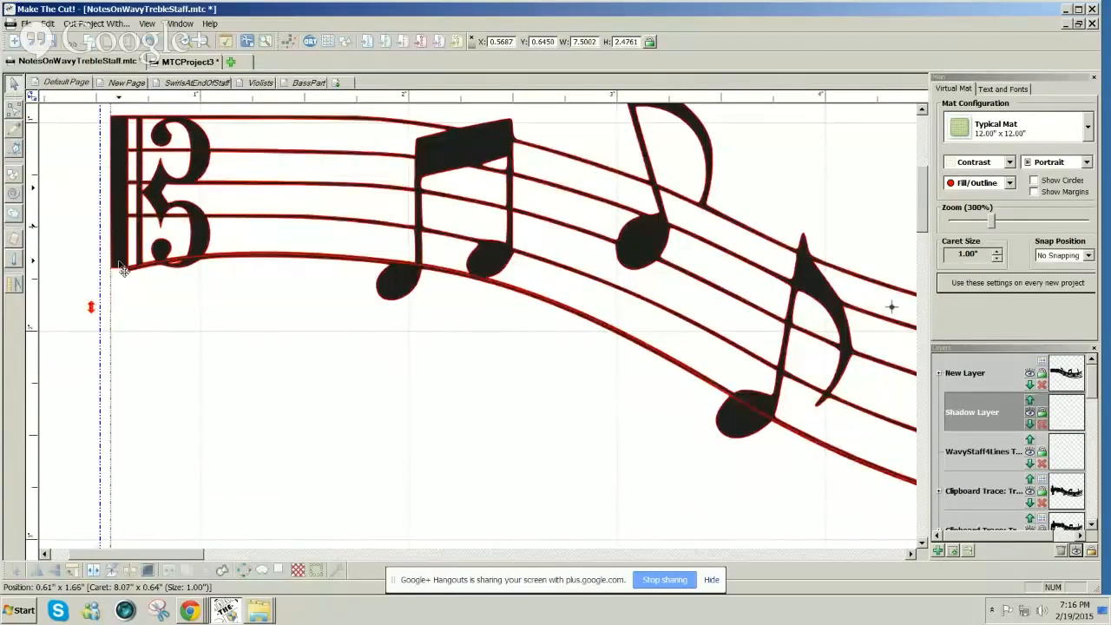
{"action": "left_click", "coordinate": [137, 281]}
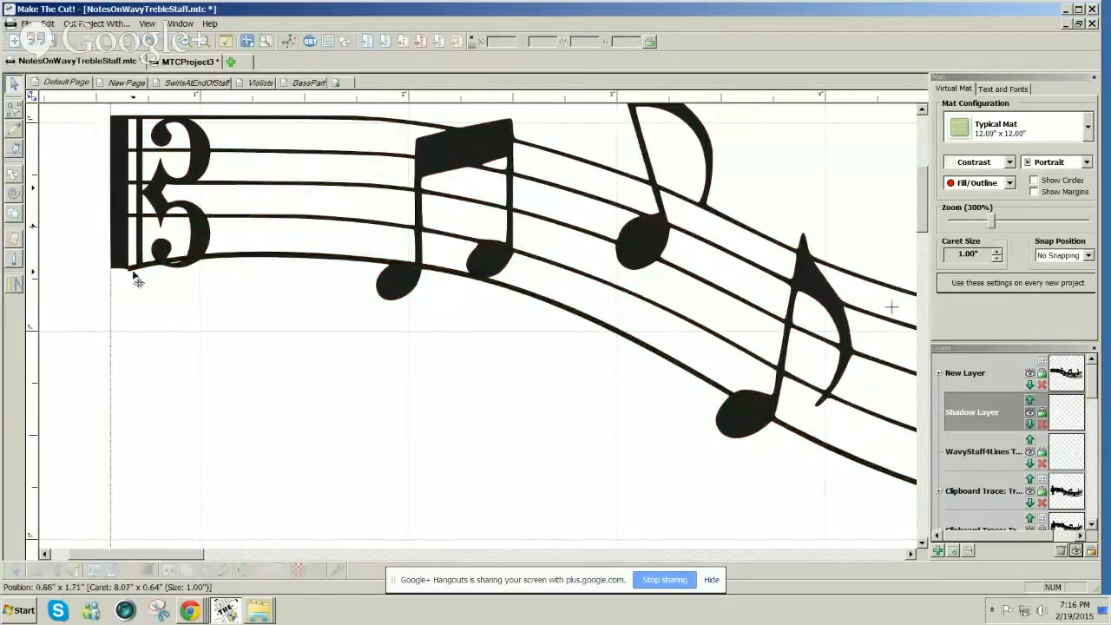
Fill in the lower end of the clef's thick bar where it meets the fifth line with a 1 mm inverse eraser.
{"action": "left_click", "coordinate": [13, 239]}
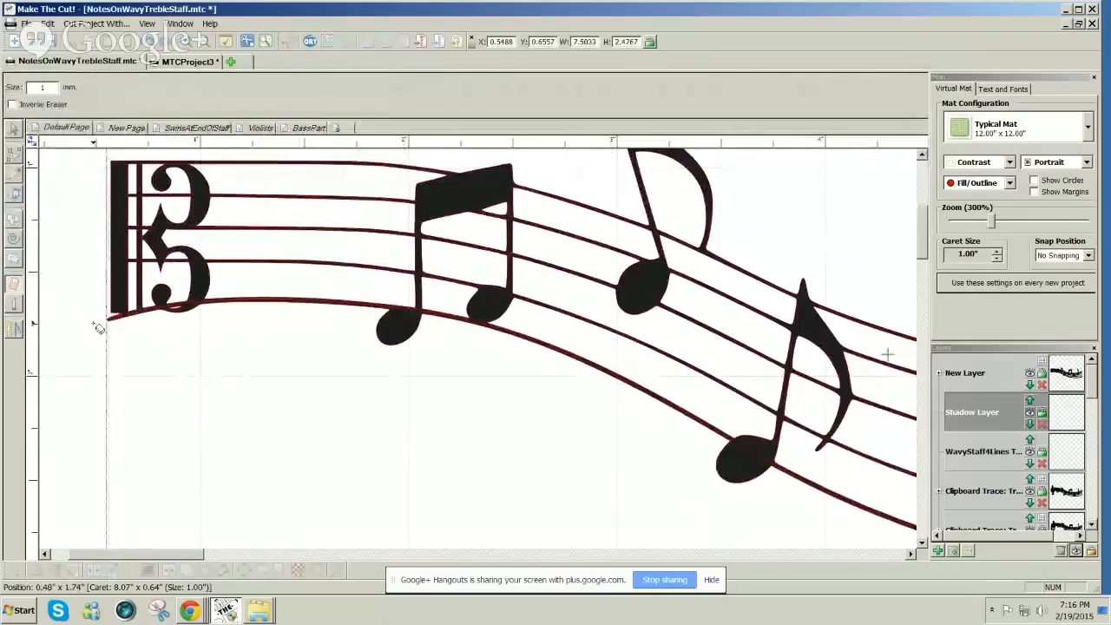
{"action": "left_click_drag", "start_coordinate": [87, 319], "coordinate": [165, 322]}
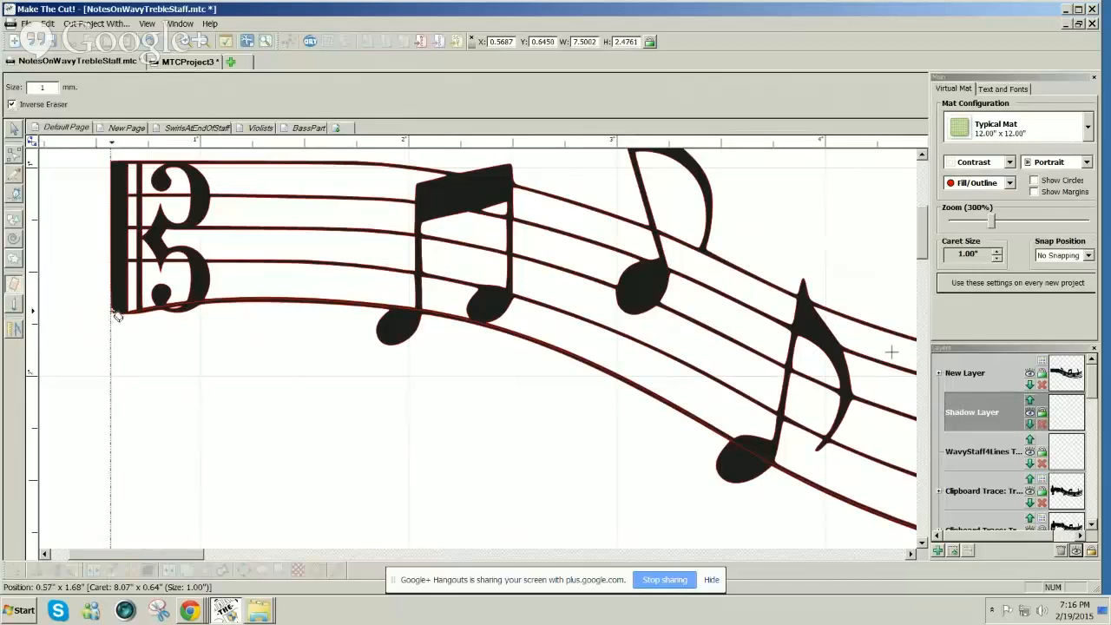
{"action": "left_click_drag", "start_coordinate": [124, 318], "coordinate": [135, 317]}
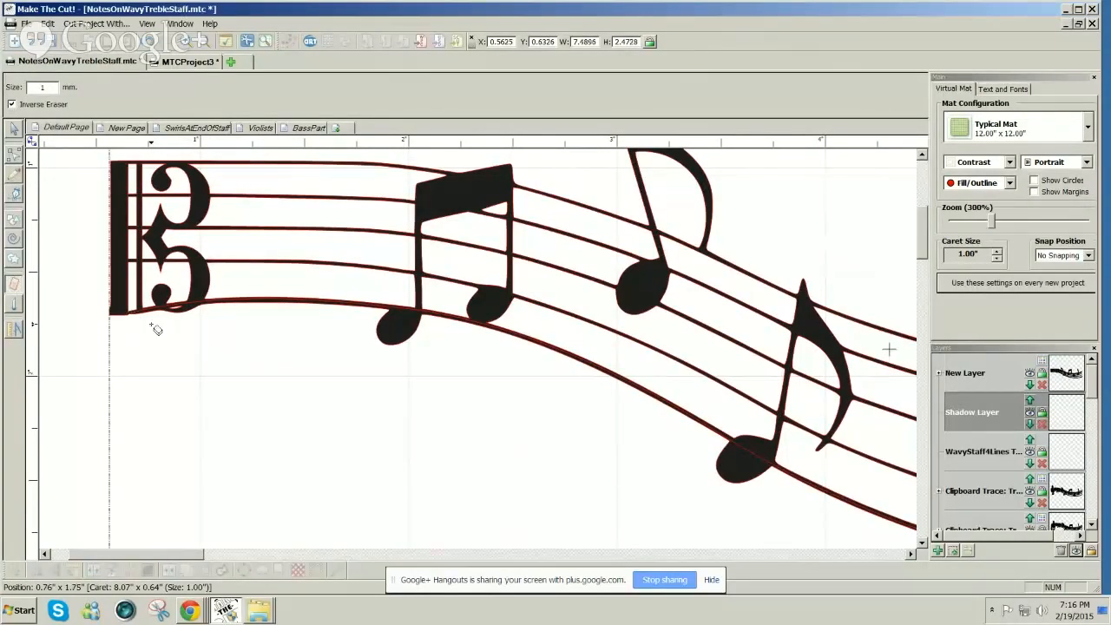
Turn off Inverse Eraser and trim the outer edge at the lower end of the clef's thick bar.
{"action": "left_click", "coordinate": [11, 105]}
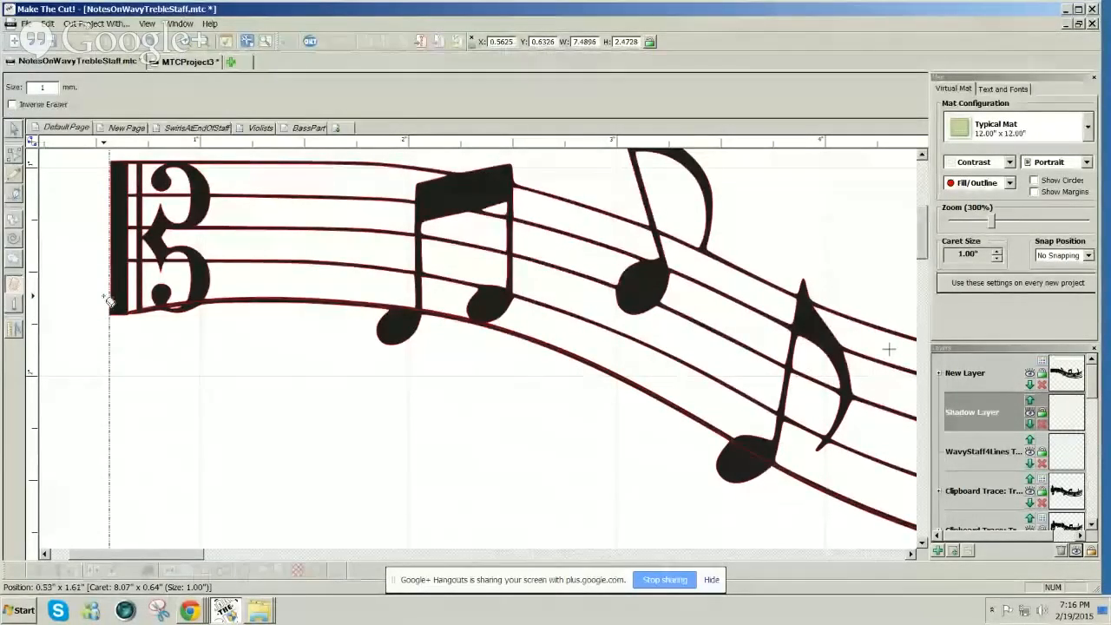
{"action": "mouse_move", "coordinate": [114, 301]}
{"action": "left_mouse_down"}
{"action": "mouse_move", "coordinate": [111, 330]}
{"action": "mouse_move", "coordinate": [102, 315]}
{"action": "left_mouse_up"}
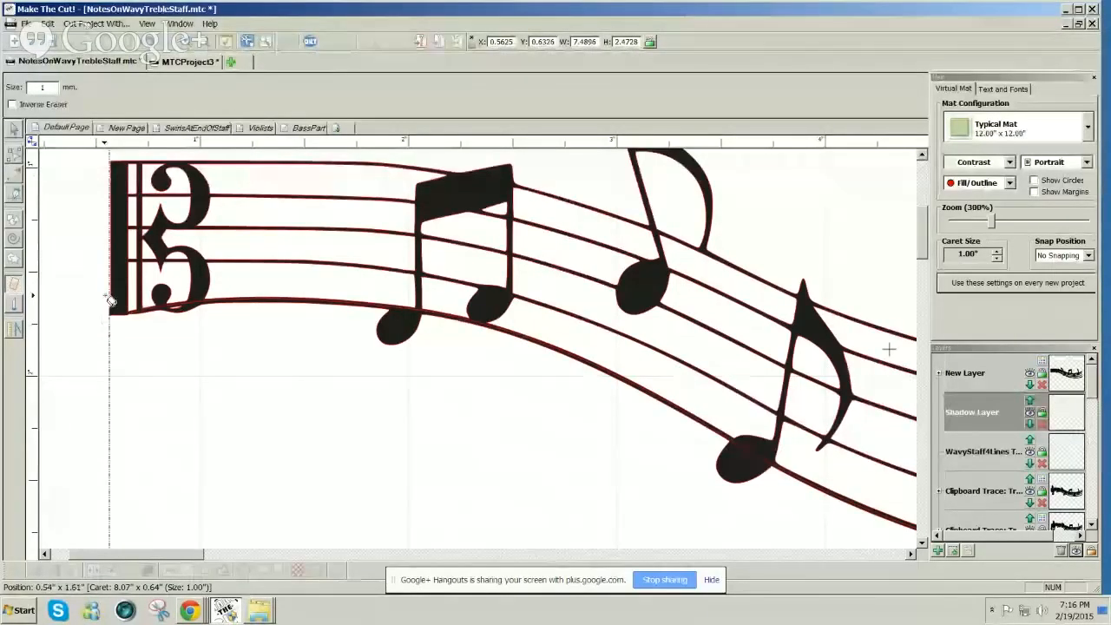
{"action": "left_click_drag", "start_coordinate": [110, 300], "coordinate": [112, 331]}
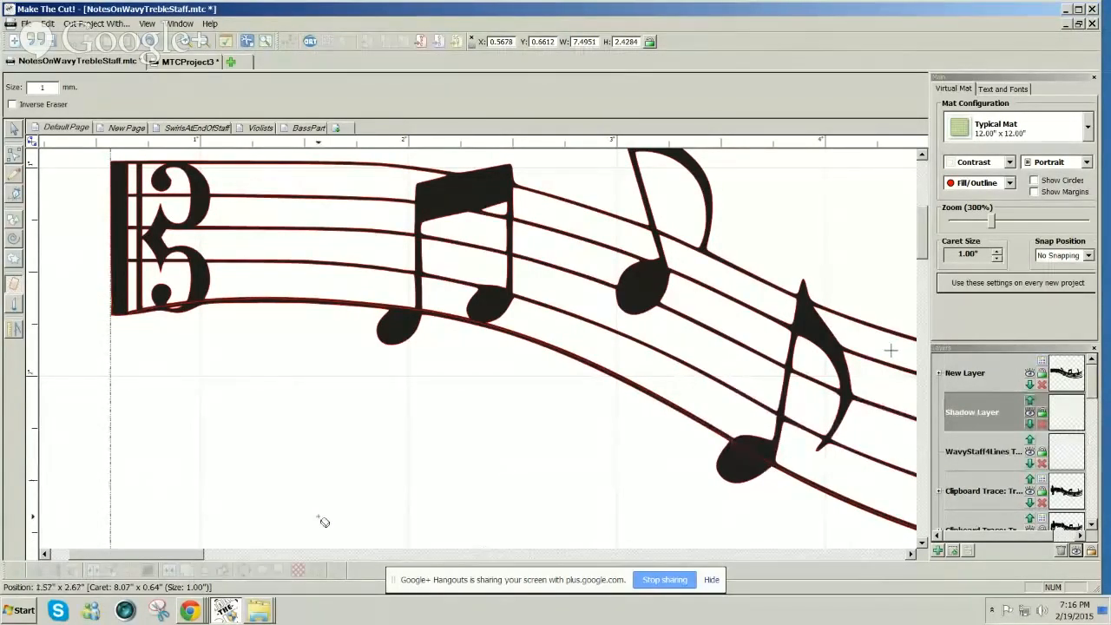
Draw a square about 0.21 in wide in the blank space between the beamed sixteenth notes and the last stemmed note.
{"action": "left_click", "coordinate": [12, 219]}
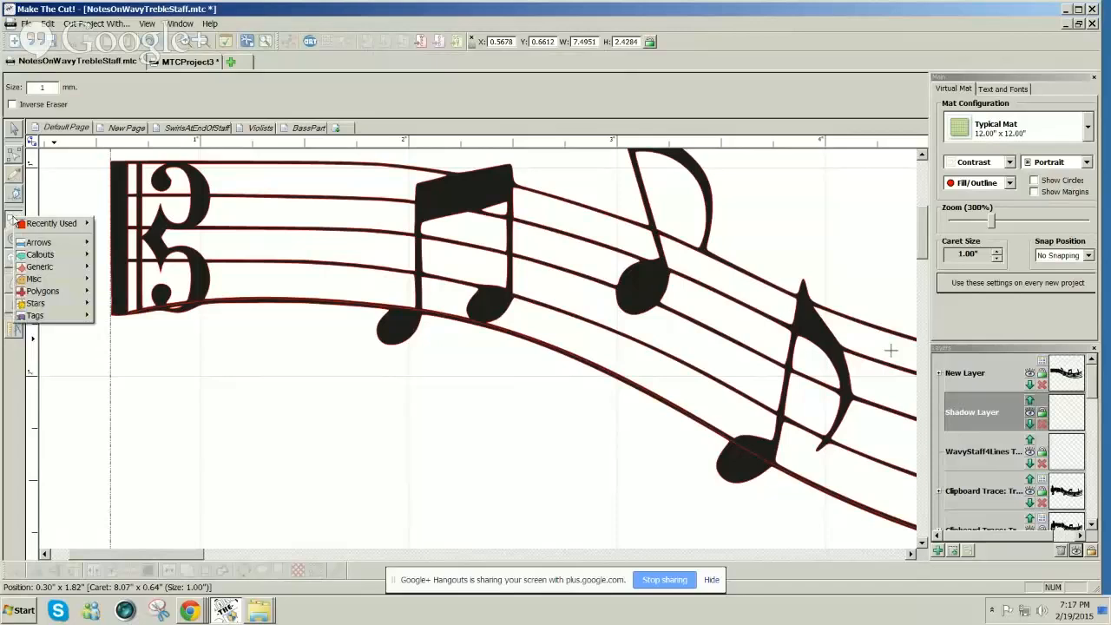
{"action": "mouse_move", "coordinate": [29, 224]}
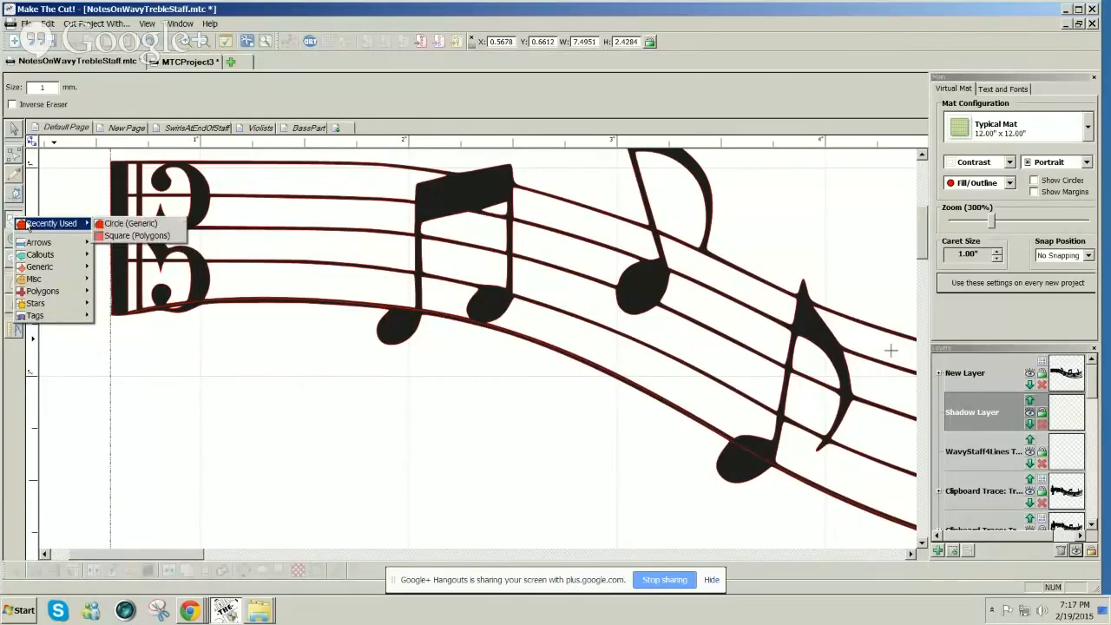
{"action": "left_click", "coordinate": [110, 237]}
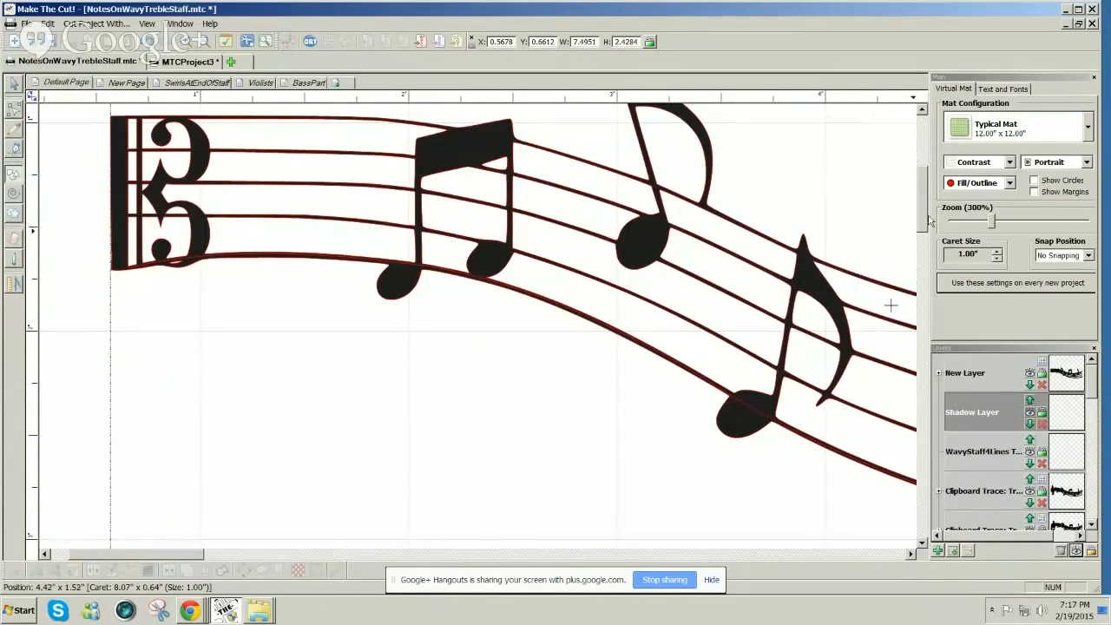
{"action": "left_click_drag", "start_coordinate": [923, 220], "coordinate": [898, 367]}
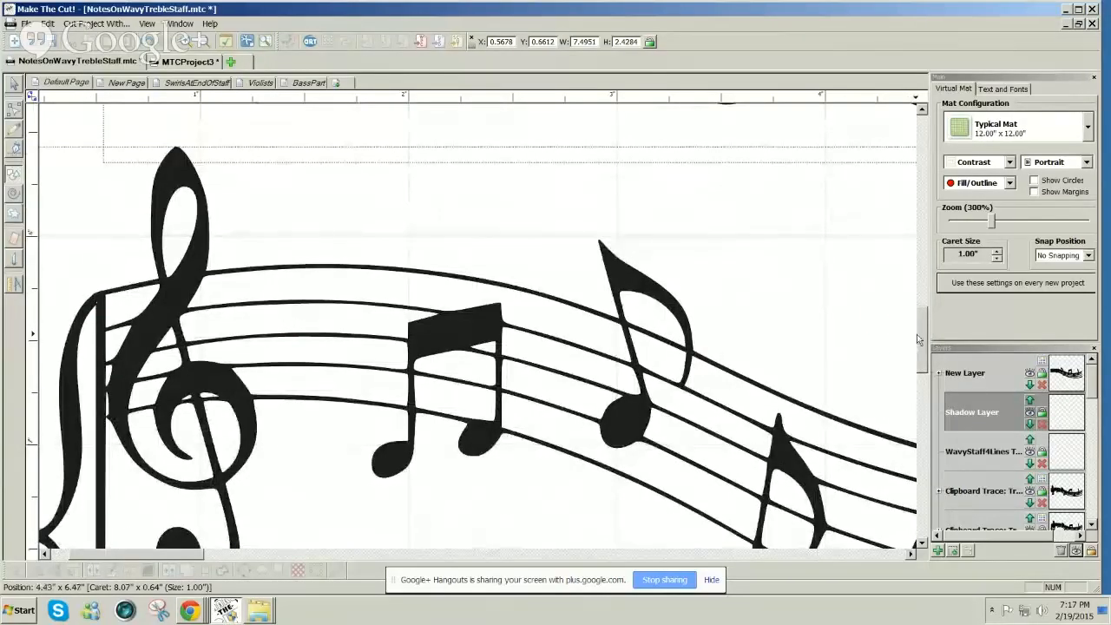
{"action": "left_click_drag", "start_coordinate": [926, 338], "coordinate": [921, 286]}
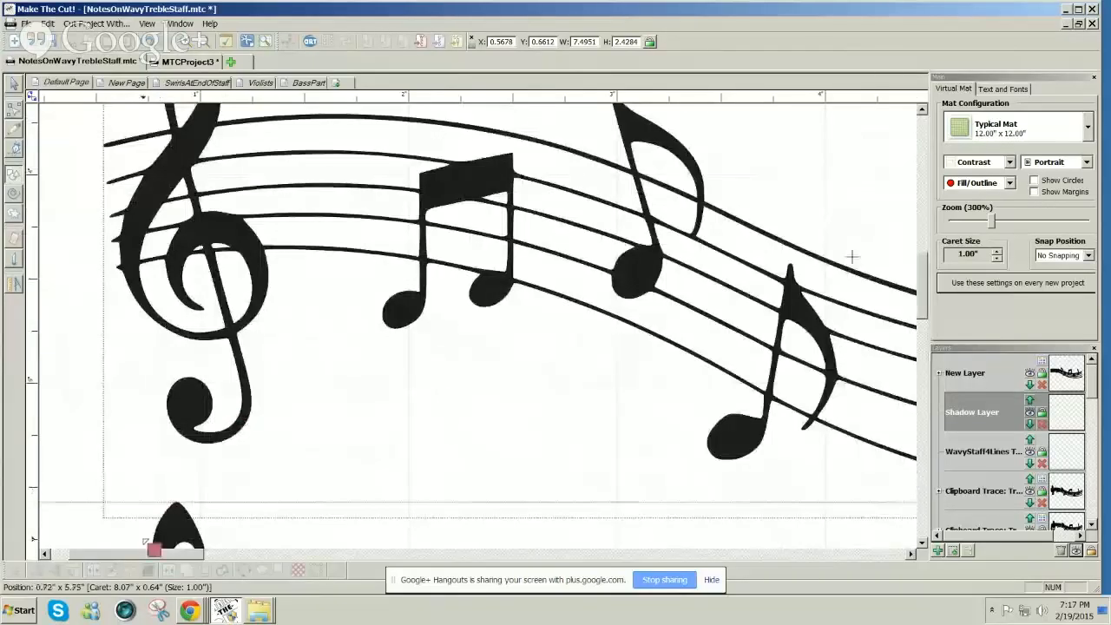
{"action": "left_click_drag", "start_coordinate": [147, 556], "coordinate": [200, 555]}
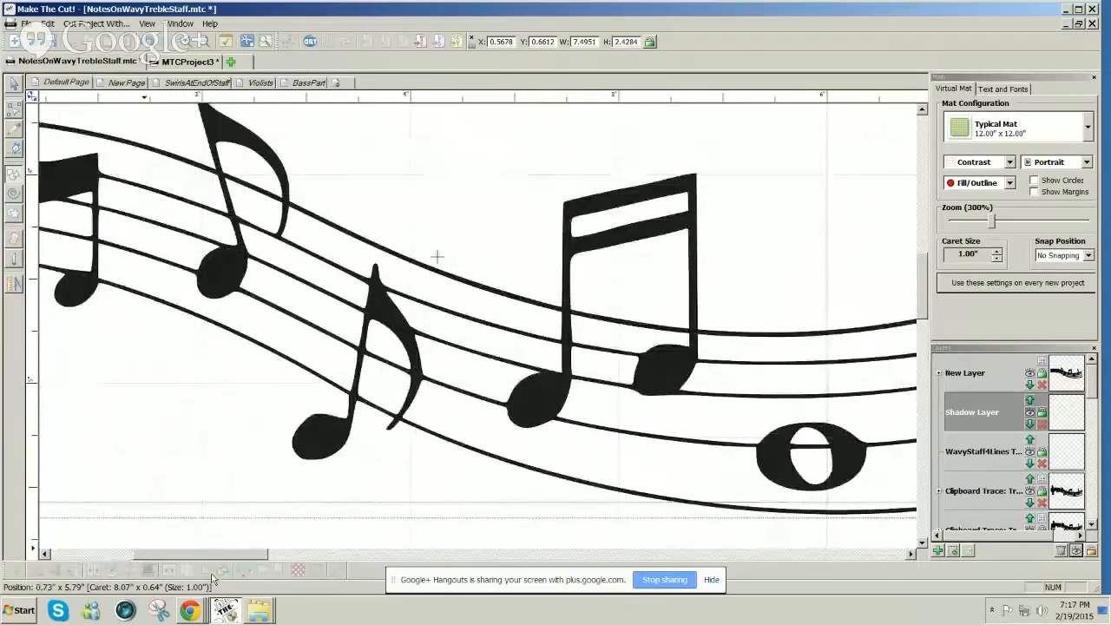
{"action": "left_click_drag", "start_coordinate": [199, 555], "coordinate": [252, 556]}
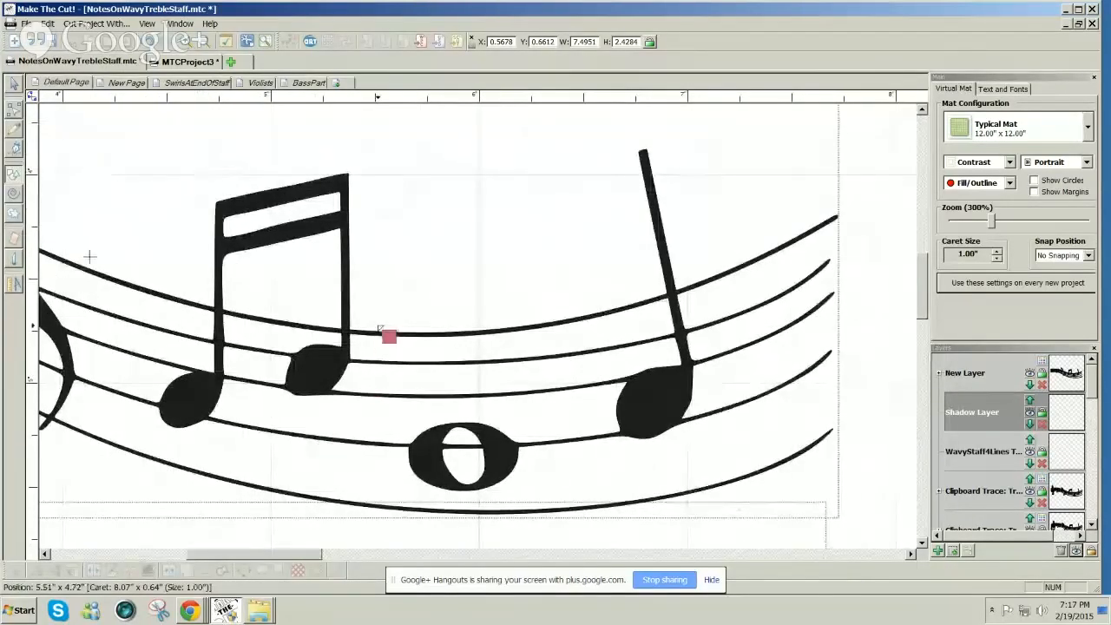
{"action": "left_click_drag", "start_coordinate": [404, 202], "coordinate": [448, 329]}
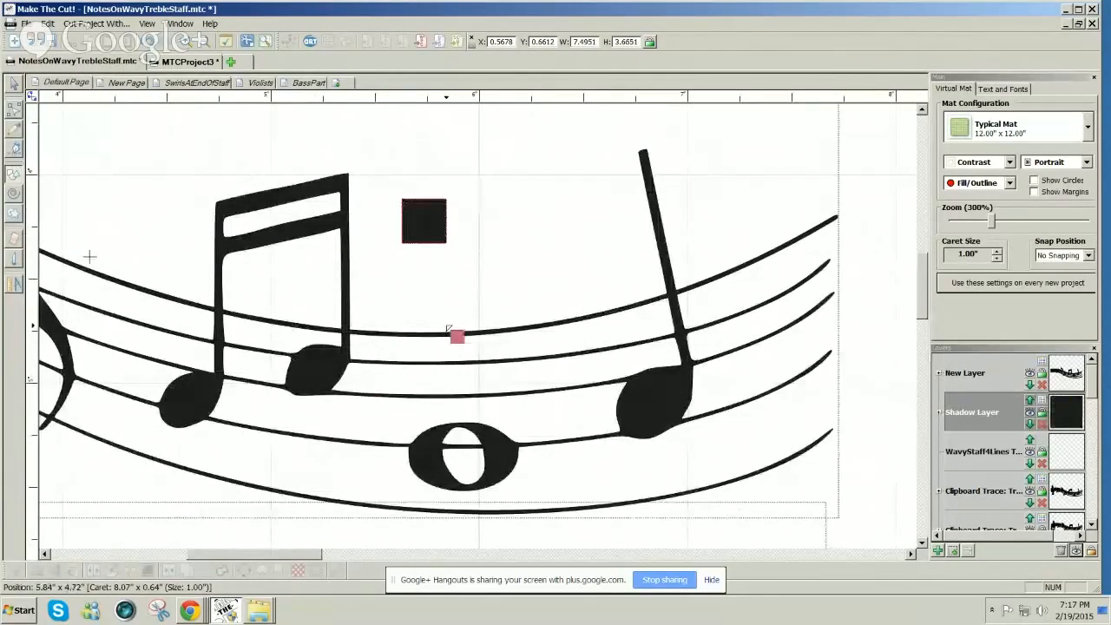
Move the alto clef staff together with the new square onto a new layer.
{"action": "left_click", "coordinate": [13, 87]}
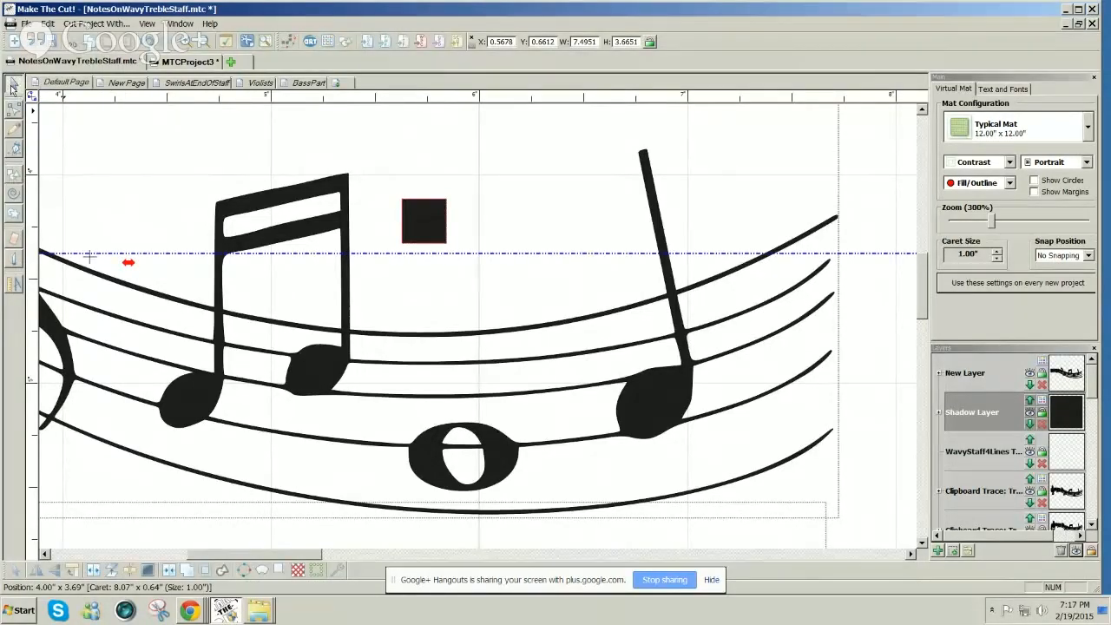
{"action": "left_click", "coordinate": [422, 227]}
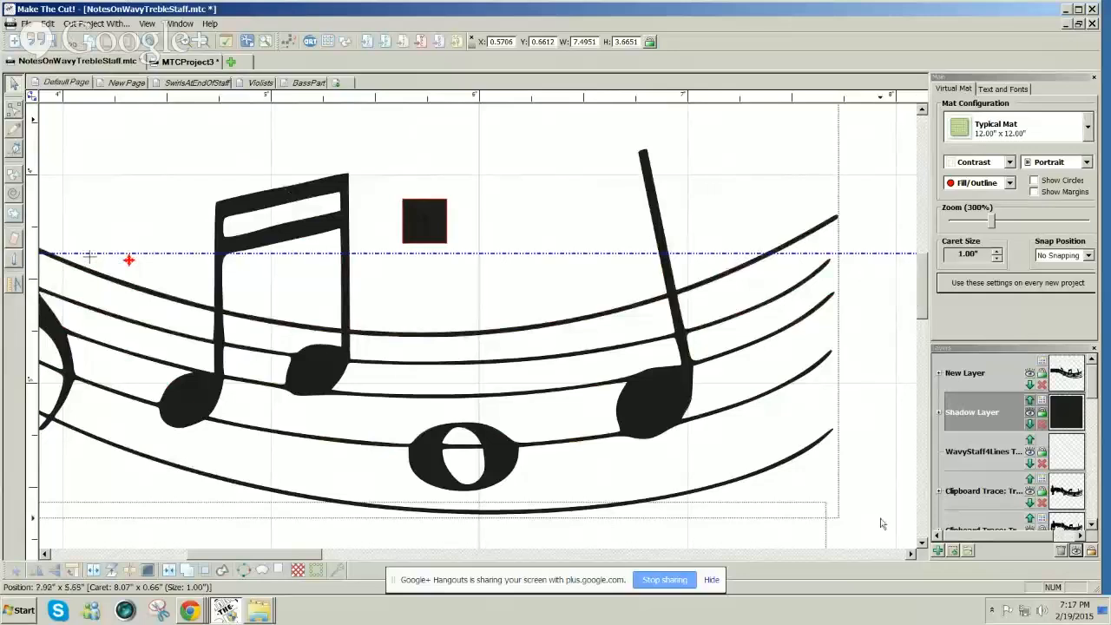
{"action": "left_click", "coordinate": [954, 553]}
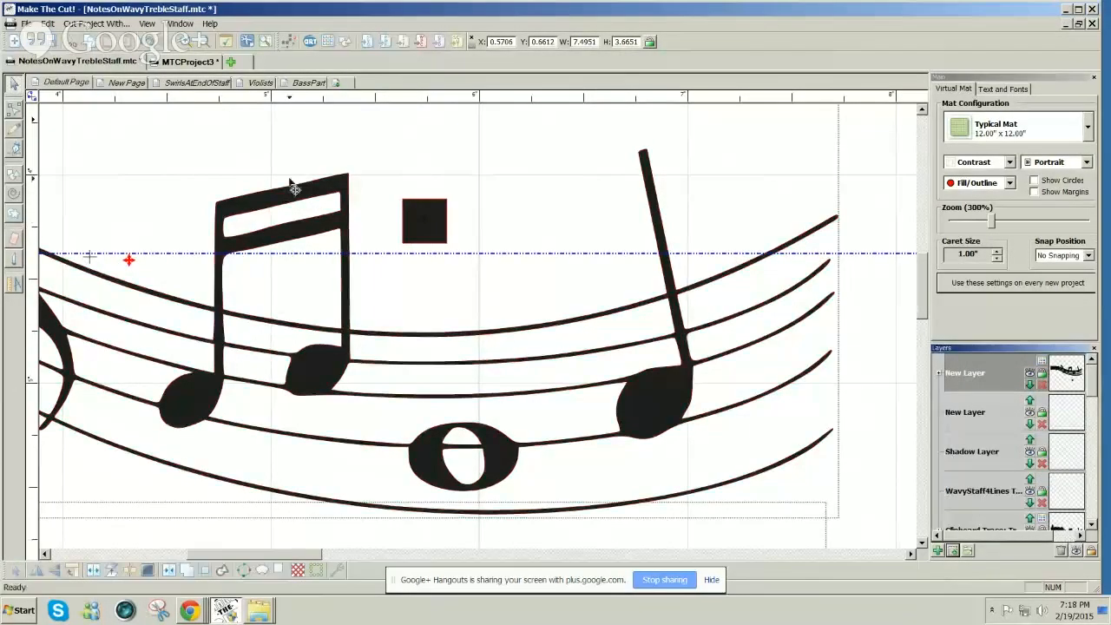
{"action": "left_click_drag", "start_coordinate": [990, 225], "coordinate": [969, 225]}
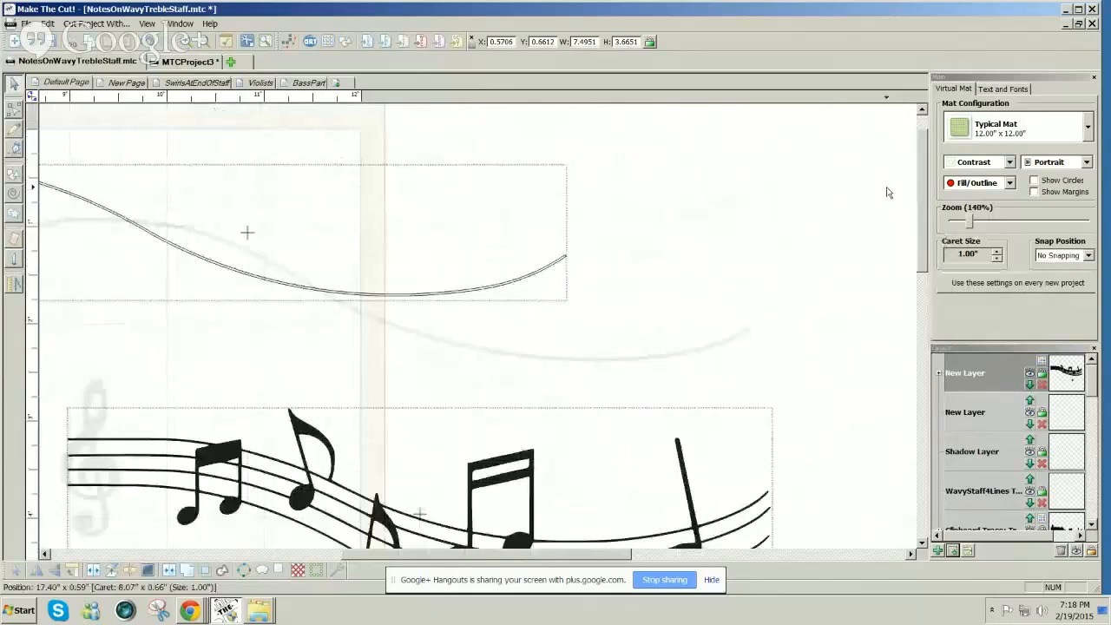
{"action": "left_click_drag", "start_coordinate": [290, 543], "coordinate": [121, 529]}
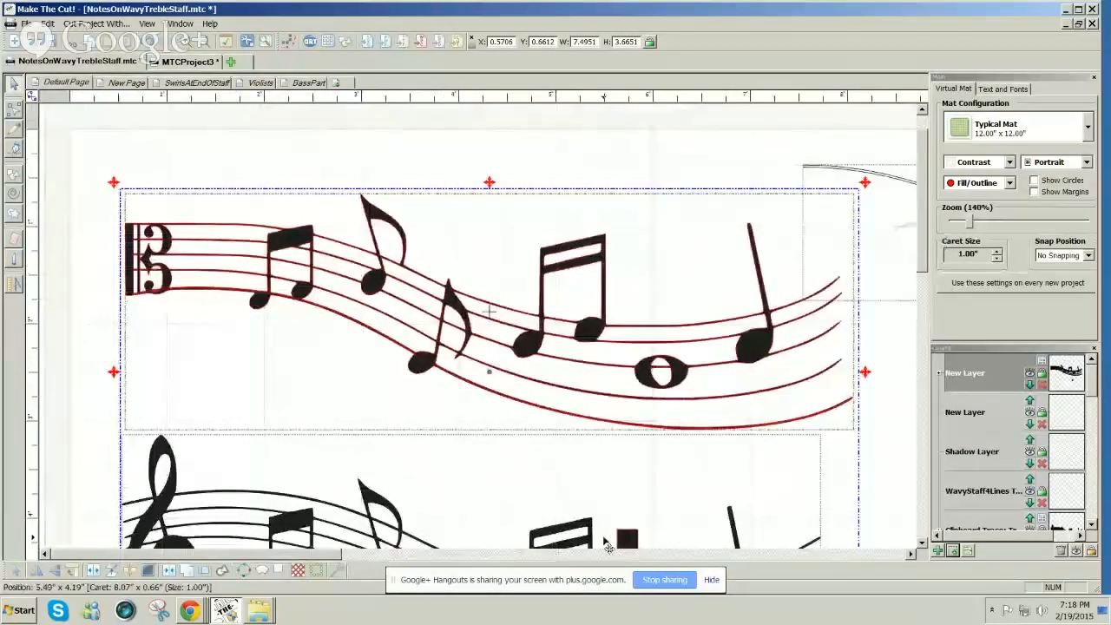
{"action": "left_click", "coordinate": [634, 547]}
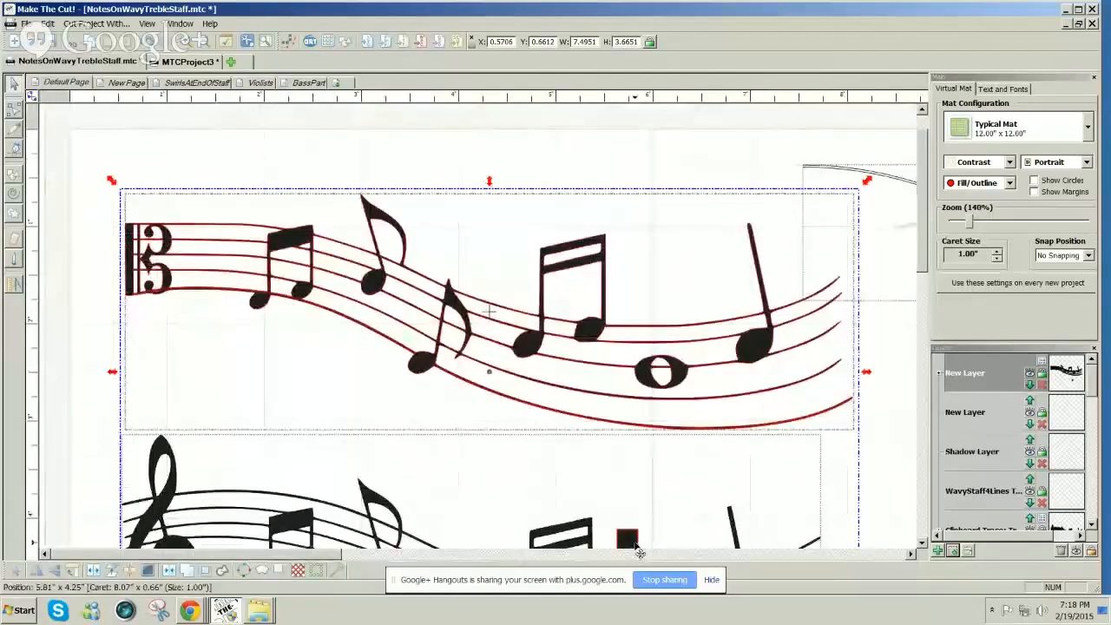
{"action": "left_click", "coordinate": [677, 212]}
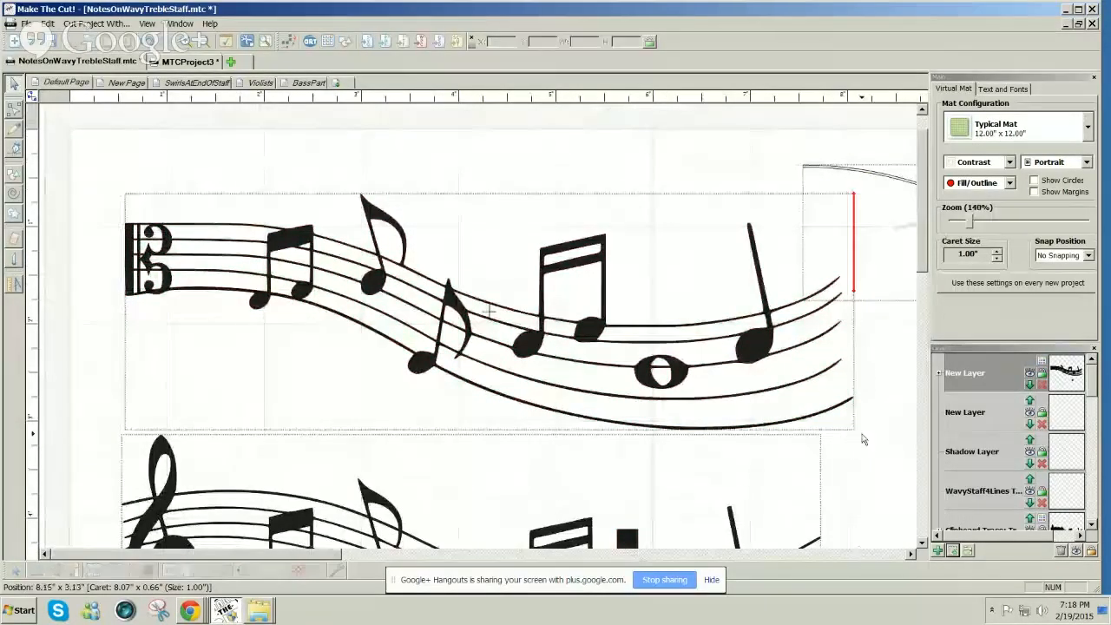
Turn the square into a bar line 0.05 in wide and about 0.98 in high, spanning the alto clef staff just before the whole note.
{"action": "left_click_drag", "start_coordinate": [873, 456], "coordinate": [639, 171]}
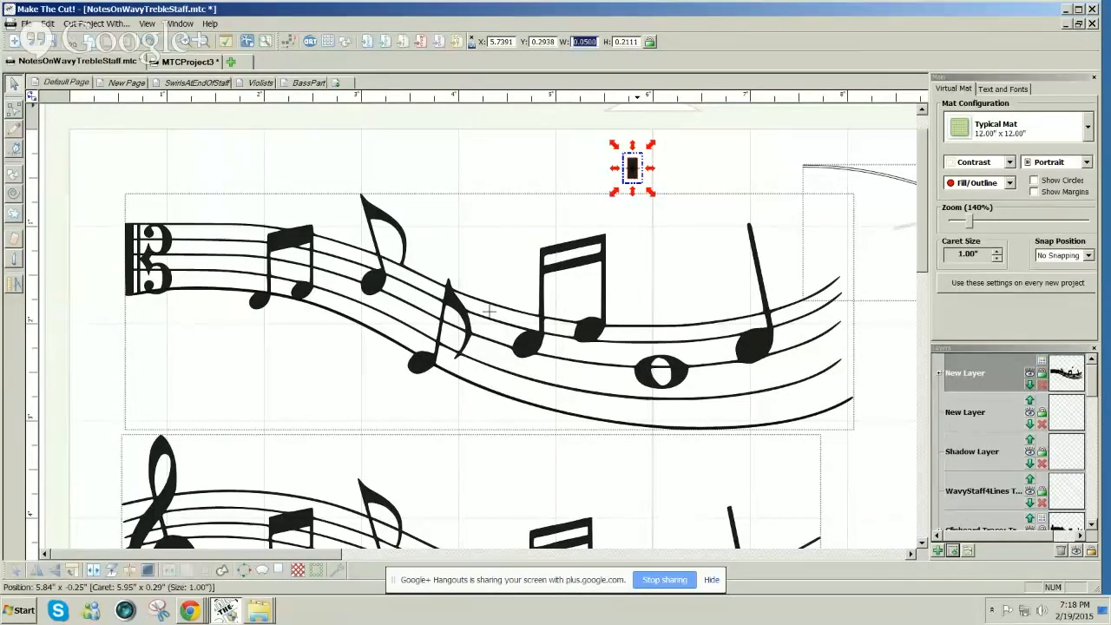
{"action": "key", "text": "Return"}
{"action": "left_click_drag", "start_coordinate": [631, 178], "coordinate": [620, 437]}
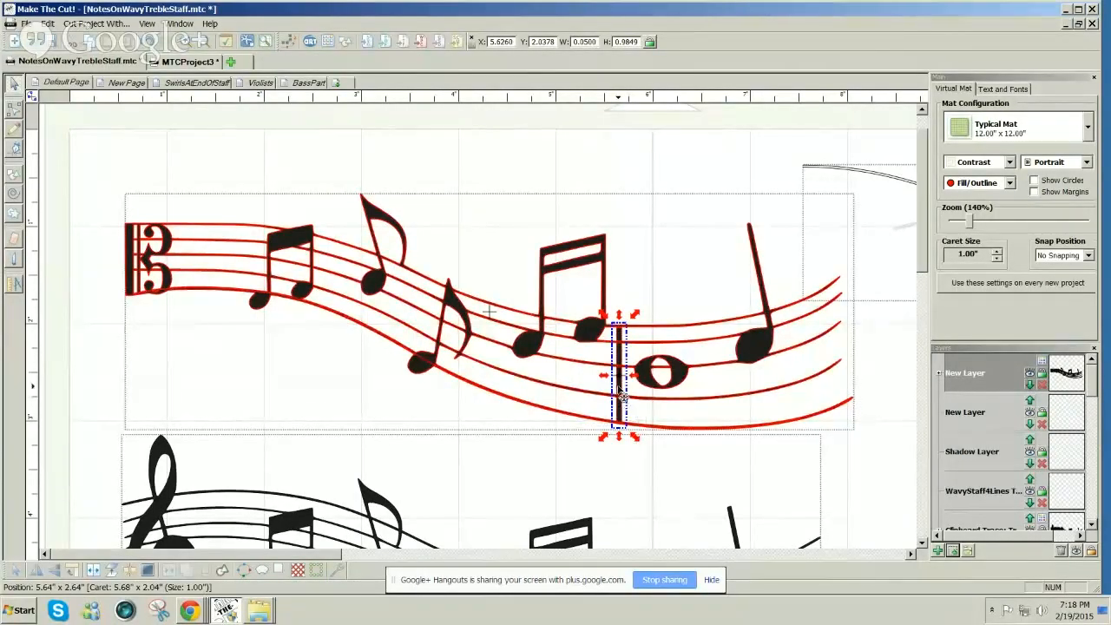
{"action": "left_click_drag", "start_coordinate": [621, 395], "coordinate": [685, 266]}
{"action": "key", "text": "Escape"}
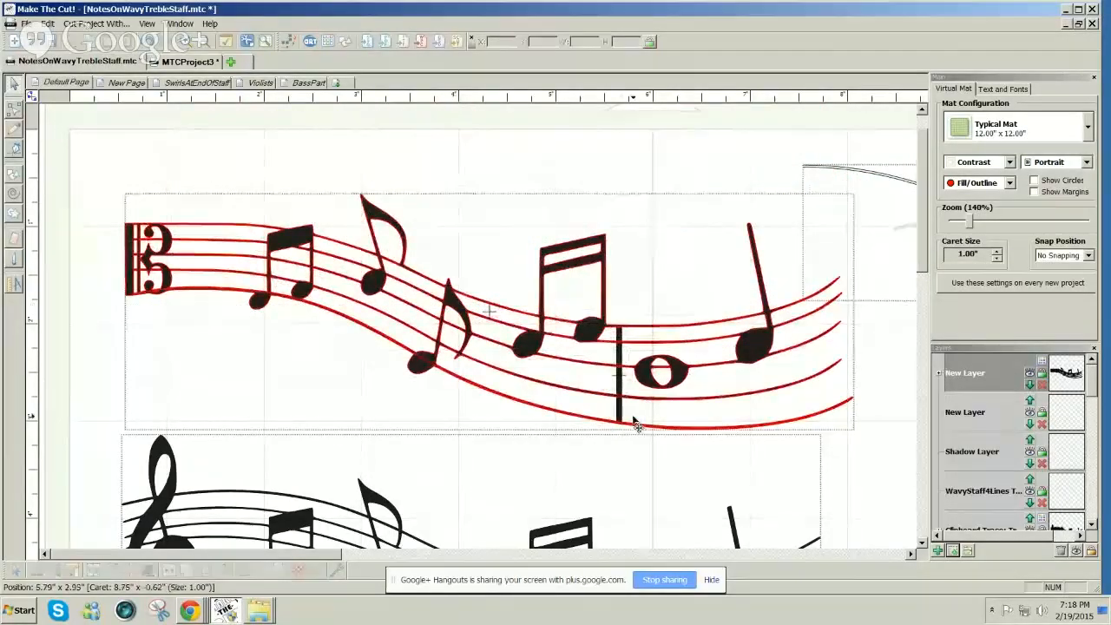
Shift the treble clef staff slightly downward and split the bar line off onto its own new layer.
{"action": "left_click", "coordinate": [635, 452]}
{"action": "left_click_drag", "start_coordinate": [634, 449], "coordinate": [632, 478]}
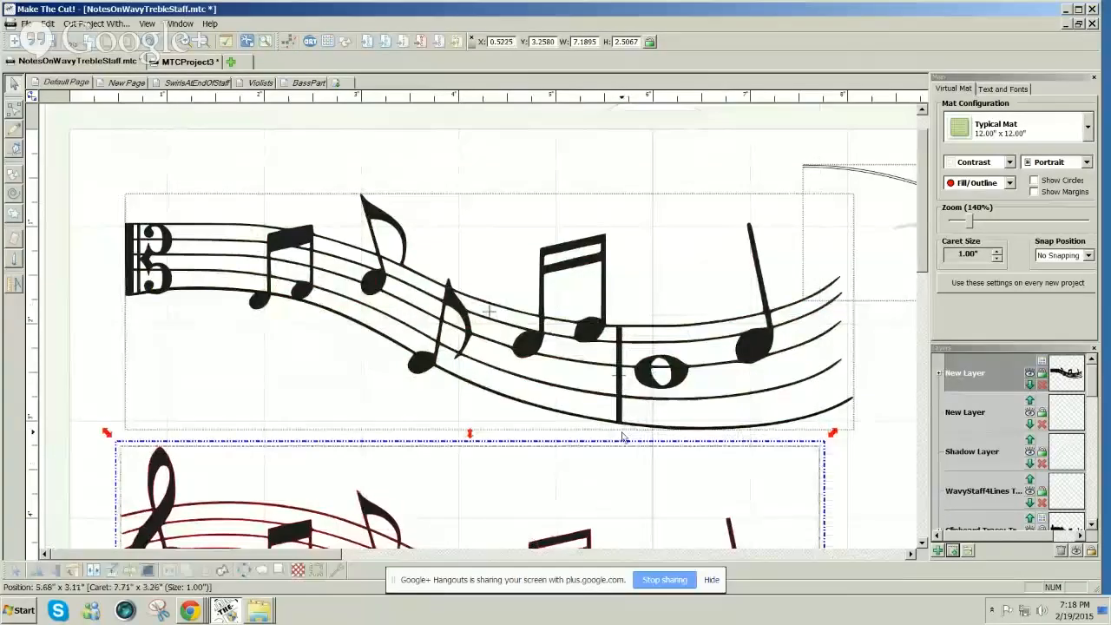
{"action": "left_click", "coordinate": [618, 356]}
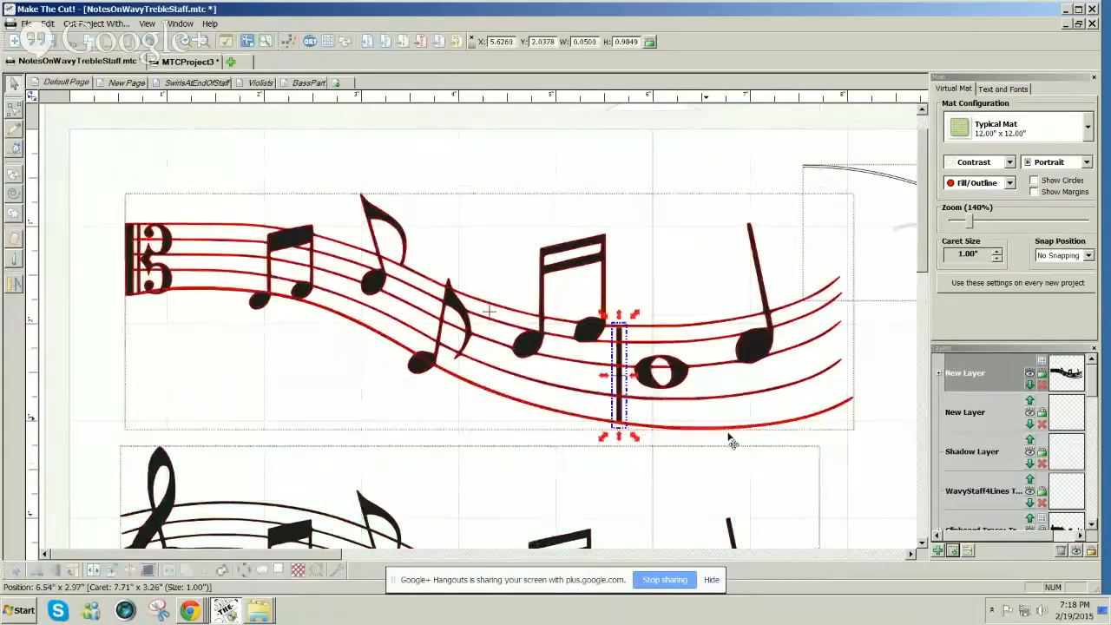
{"action": "left_click", "coordinate": [953, 551]}
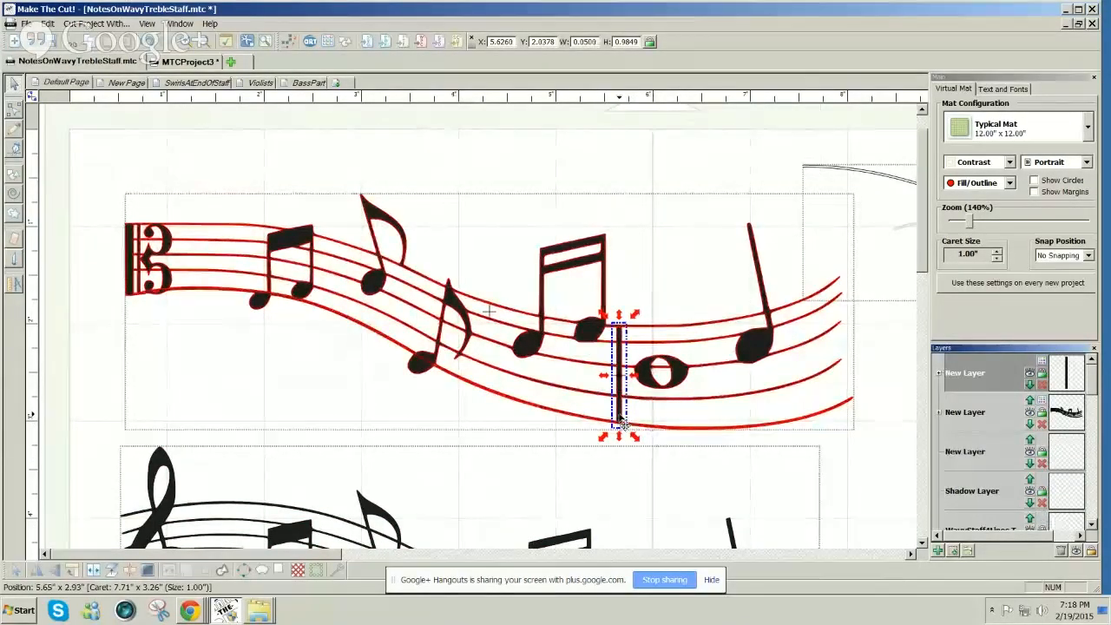
Copy the bar line to the far end of the alto clef staff and stretch it to about 1.27 in high across all five lines.
{"action": "left_click", "coordinate": [660, 443]}
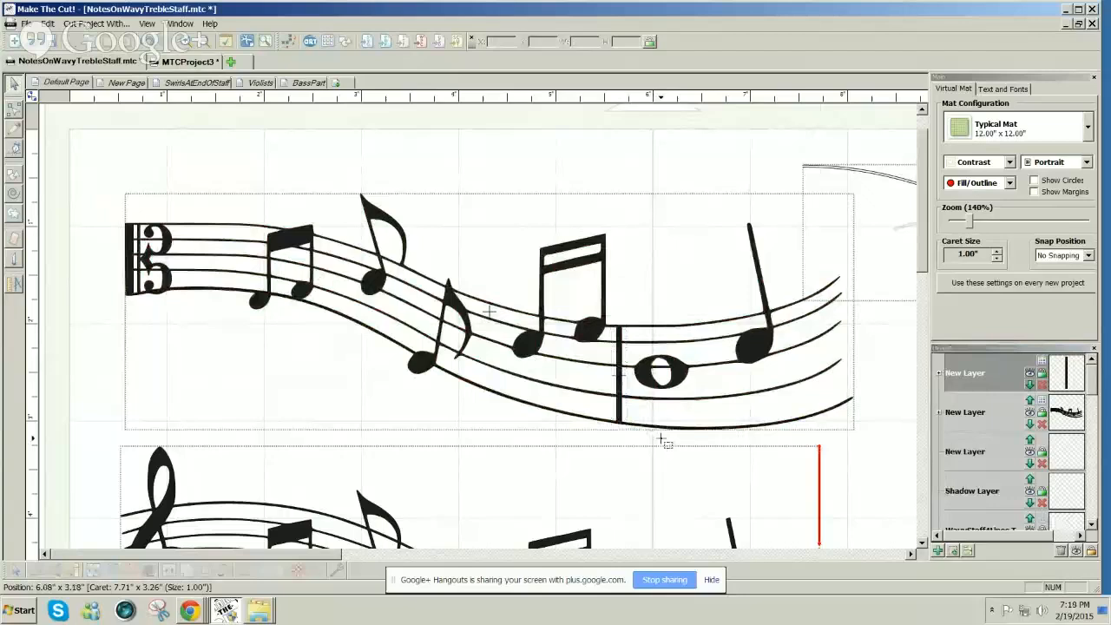
{"action": "left_click", "coordinate": [621, 422]}
{"action": "left_click_drag", "start_coordinate": [621, 421], "coordinate": [832, 407]}
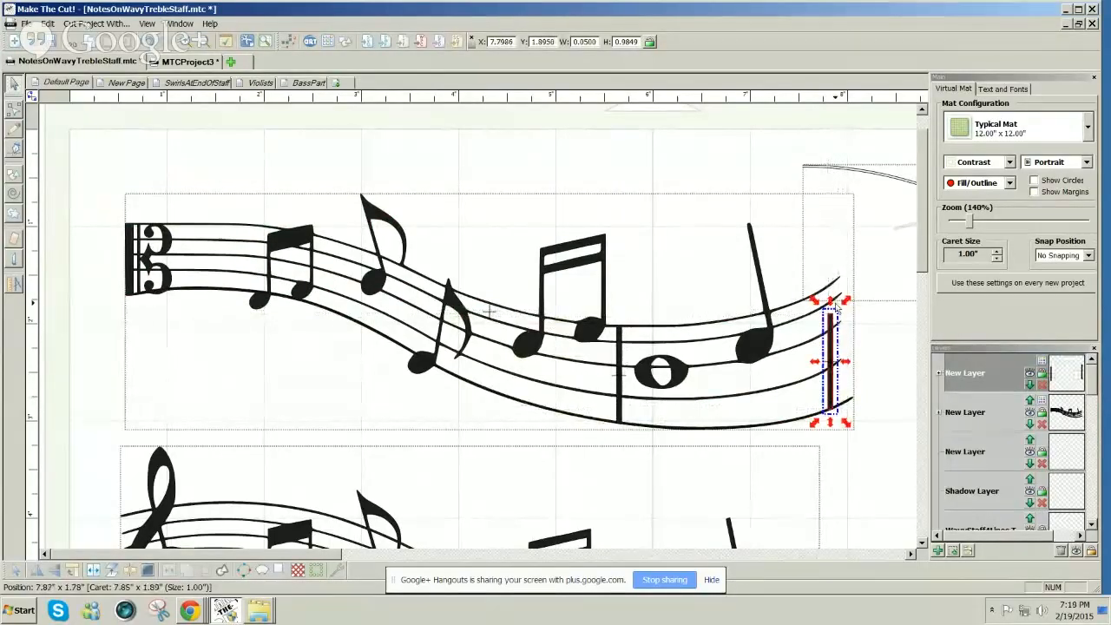
{"action": "left_click_drag", "start_coordinate": [830, 302], "coordinate": [842, 281]}
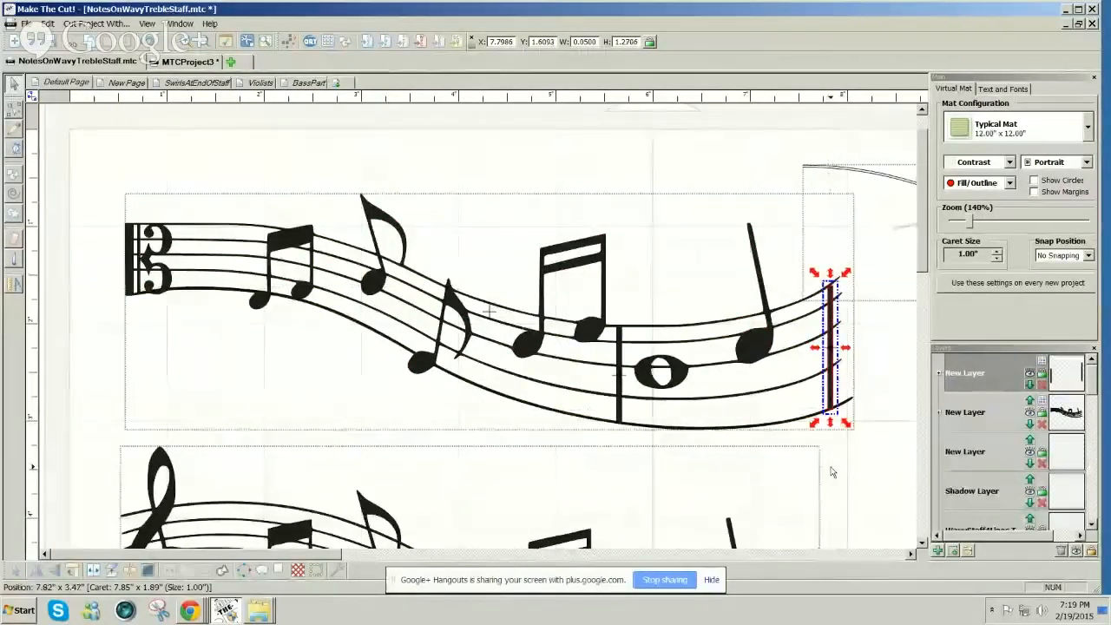
{"action": "left_click", "coordinate": [862, 459]}
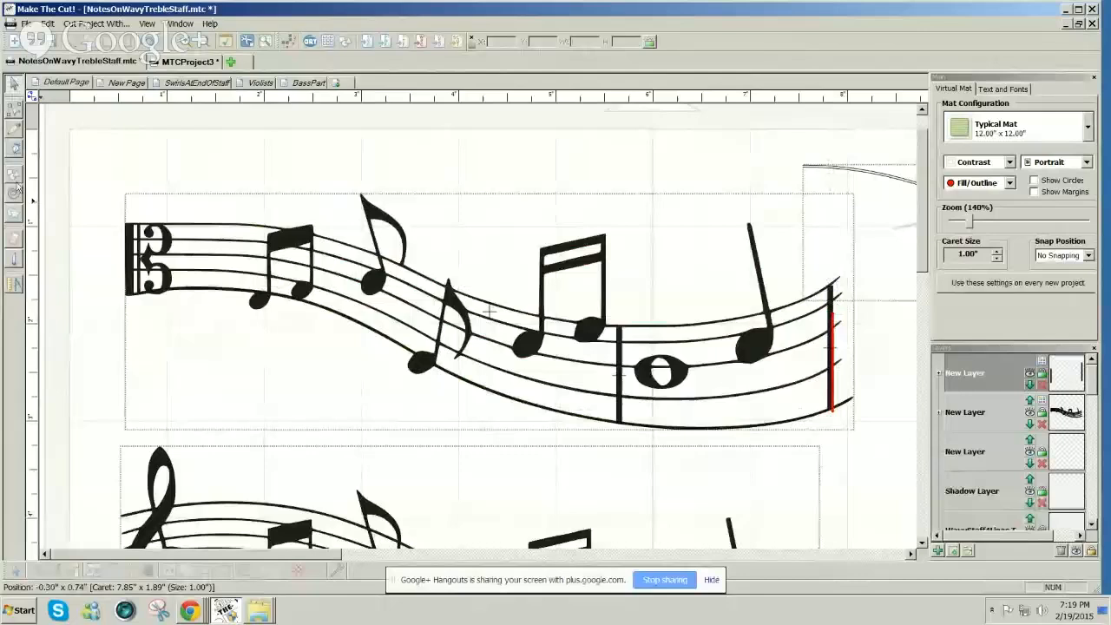
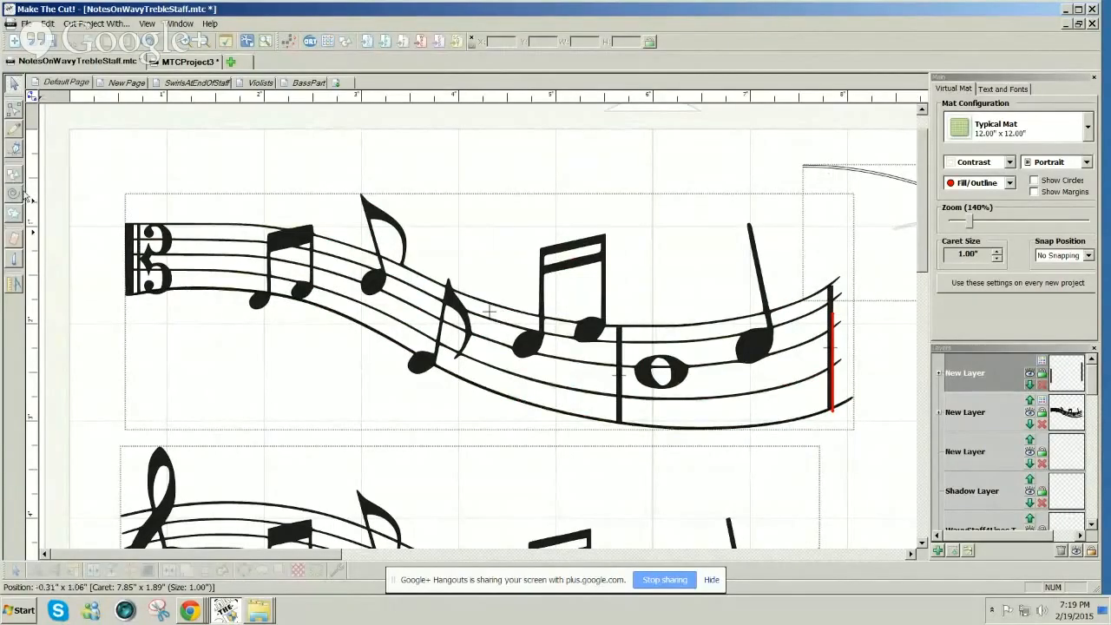
Measure the staff's height from its lowest to its highest line just after the alto clef.
{"action": "left_click", "coordinate": [15, 288]}
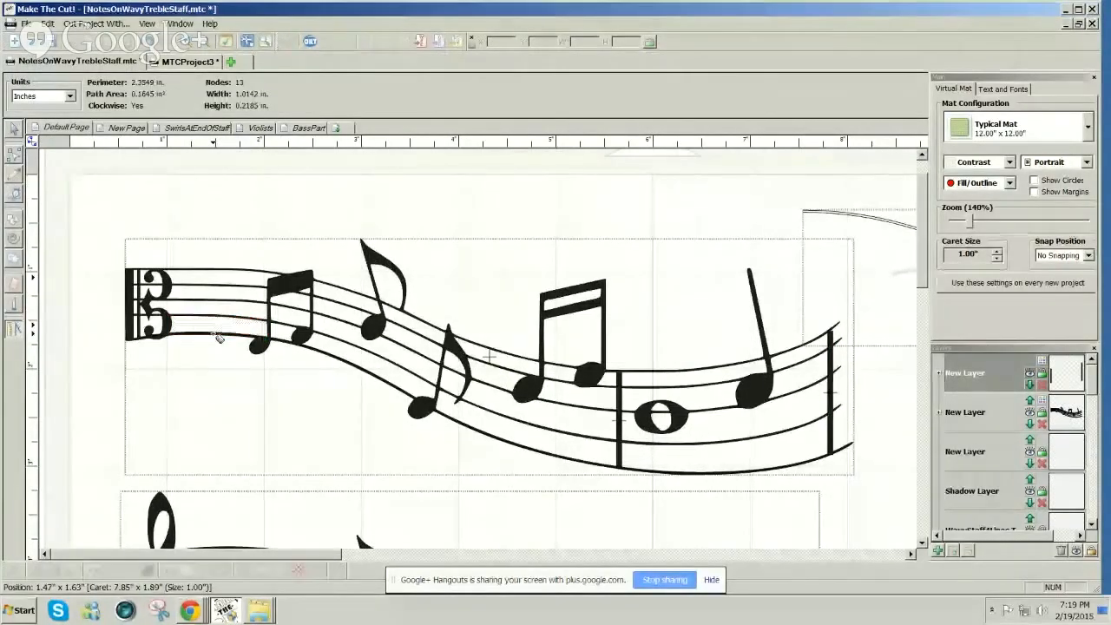
{"action": "left_click_drag", "start_coordinate": [218, 336], "coordinate": [218, 270]}
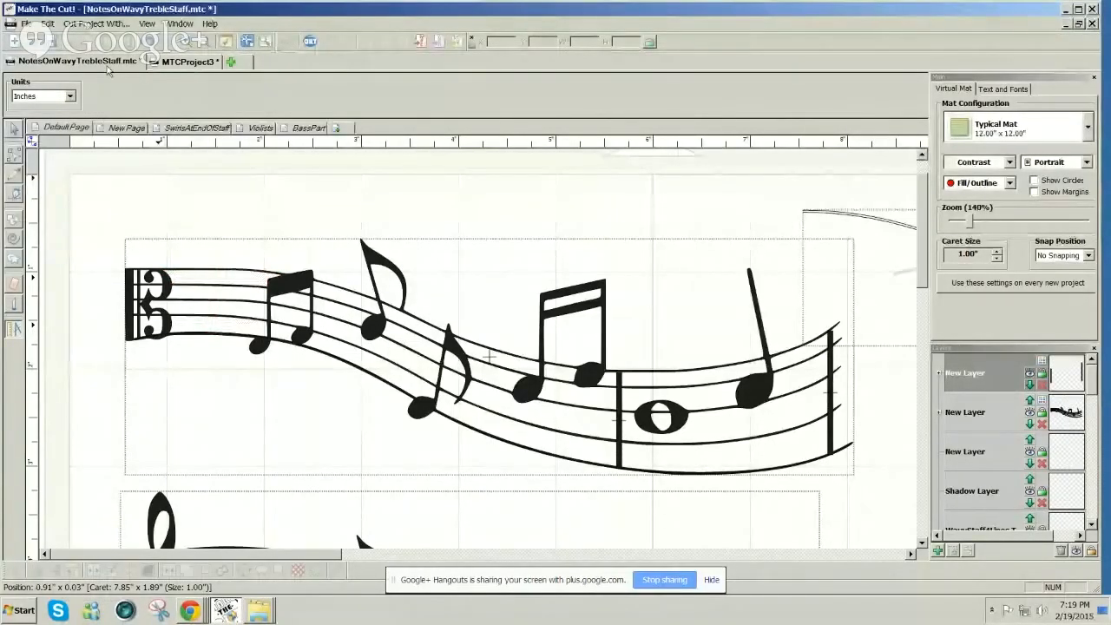
{"action": "left_click", "coordinate": [208, 334]}
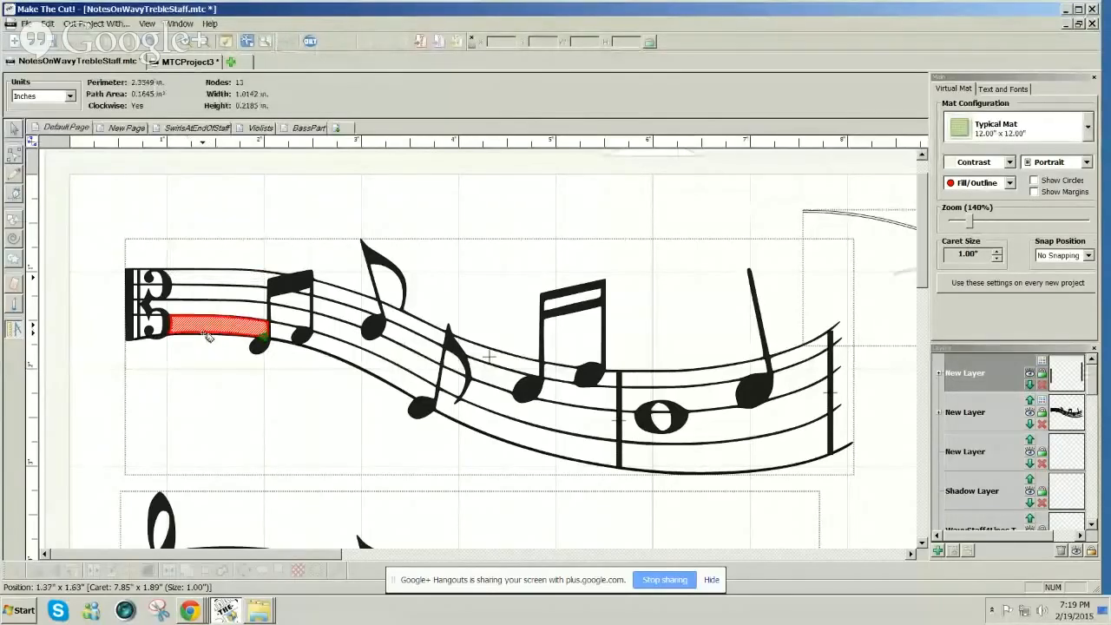
{"action": "left_click_drag", "start_coordinate": [209, 339], "coordinate": [209, 274]}
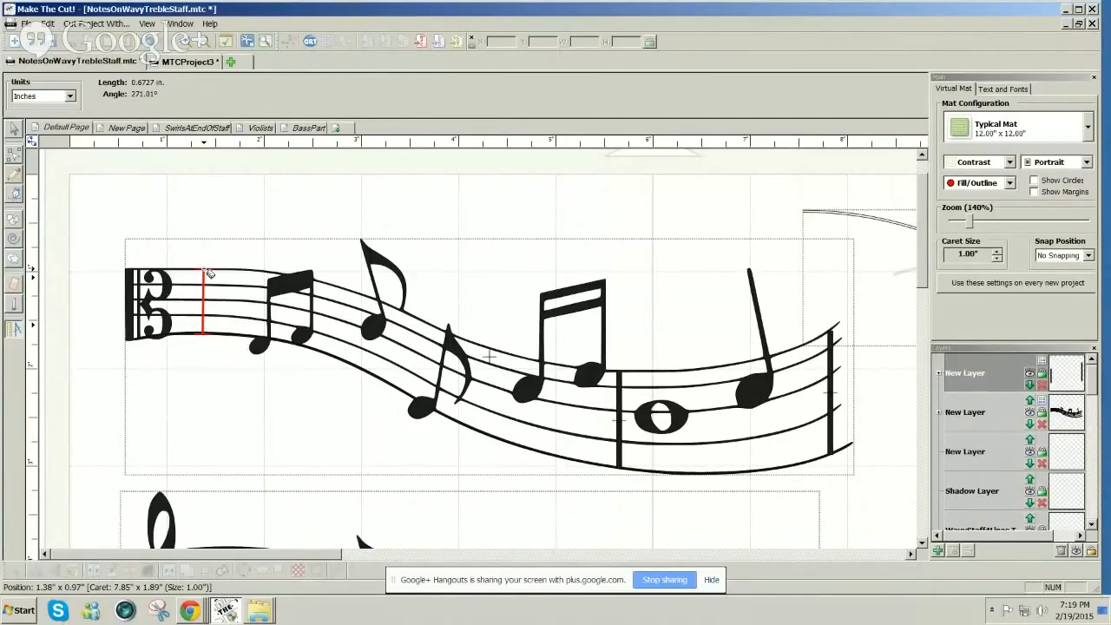
{"action": "left_click_drag", "start_coordinate": [209, 273], "coordinate": [209, 273]}
{"action": "key", "text": "Escape"}
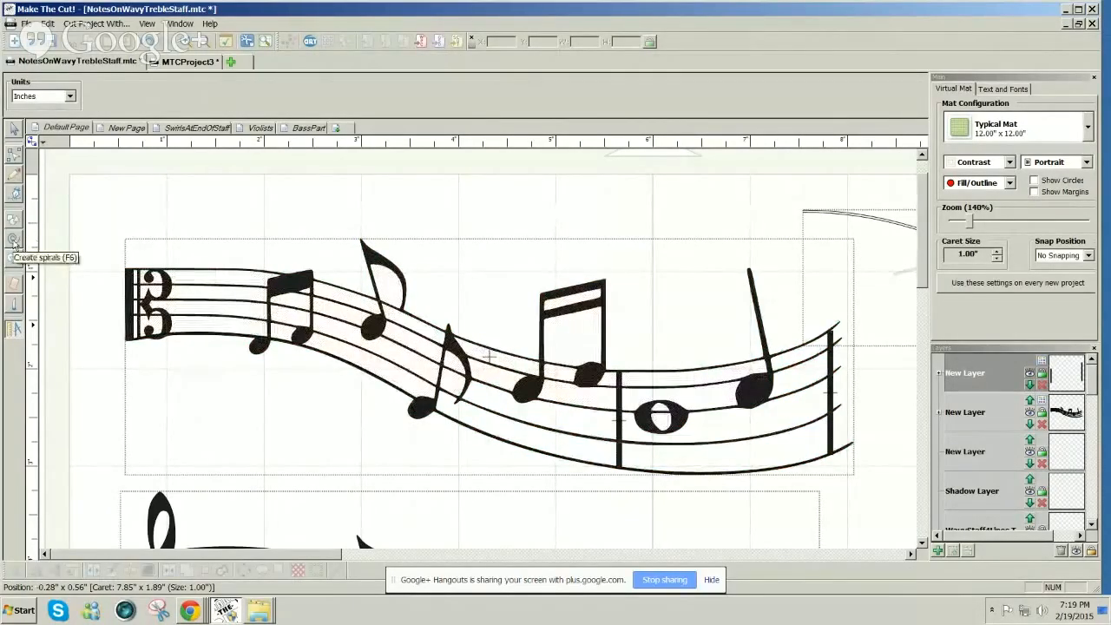
Delete the leftover wavy line beyond the end of the alto clef staff.
{"action": "left_click_drag", "start_coordinate": [319, 560], "coordinate": [397, 580]}
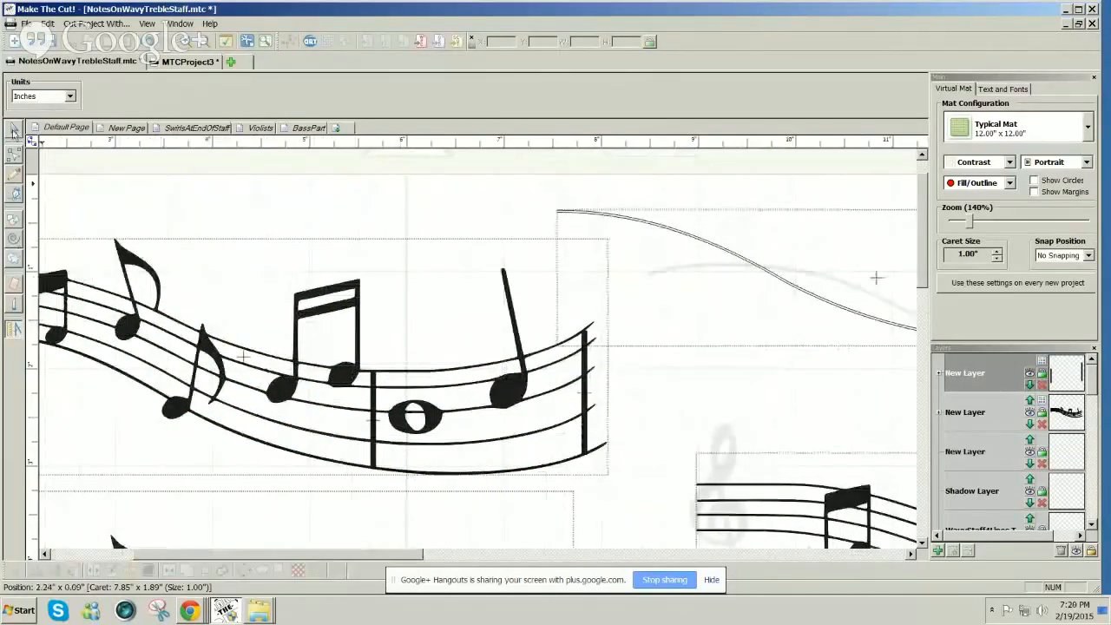
{"action": "left_click", "coordinate": [587, 391]}
{"action": "left_click", "coordinate": [846, 271], "text": "shift"}
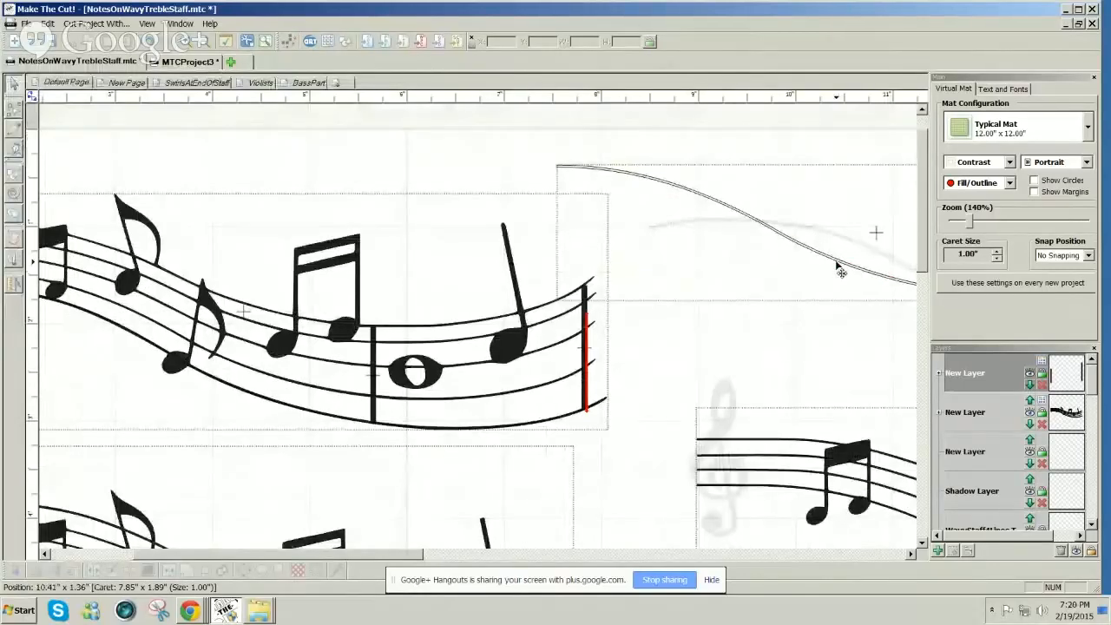
{"action": "key", "text": "Delete"}
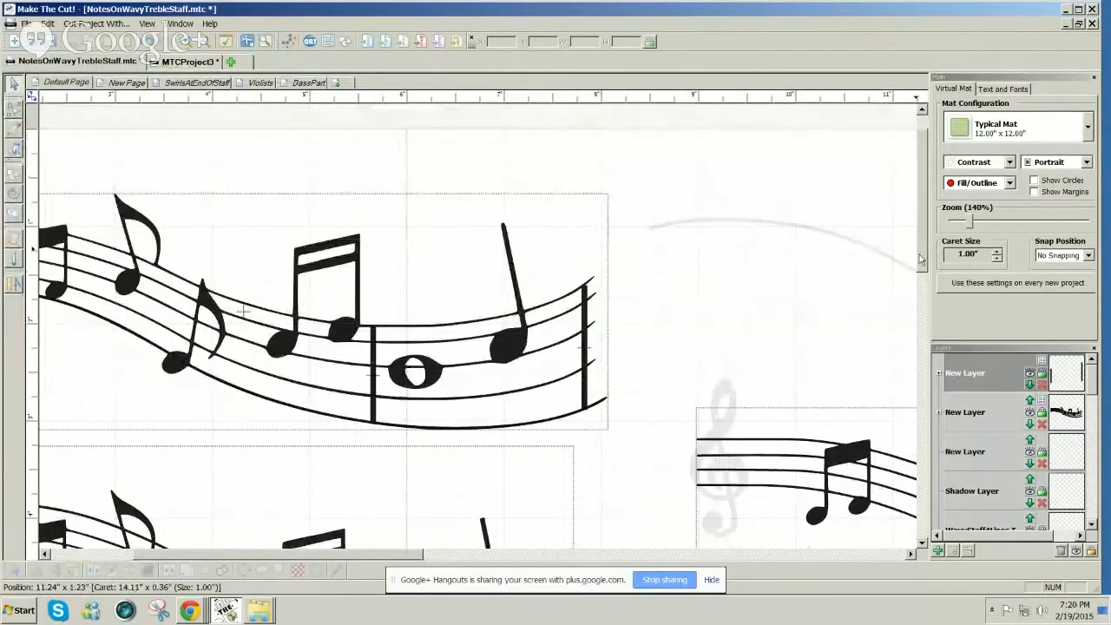
{"action": "scroll", "coordinate": [919, 255], "scroll_direction": "up", "scroll_amount": 2}
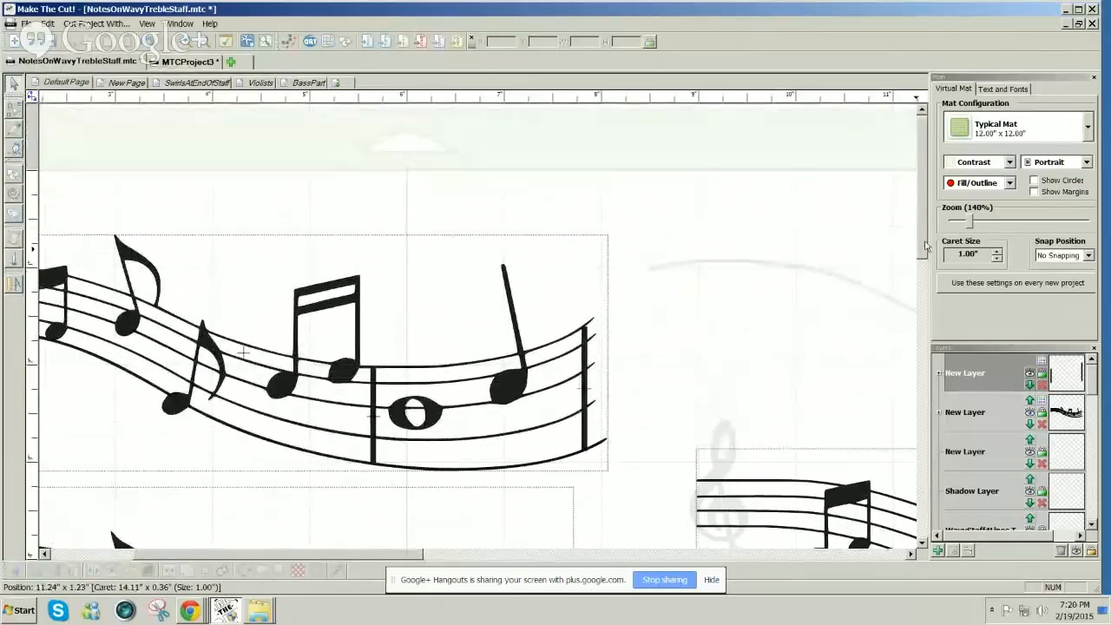
Draw a 0.5-turn spiral with divergence 1, about 1.58 by 1.12 in, from the end of the alto clef staff's highest line.
{"action": "left_click", "coordinate": [14, 195]}
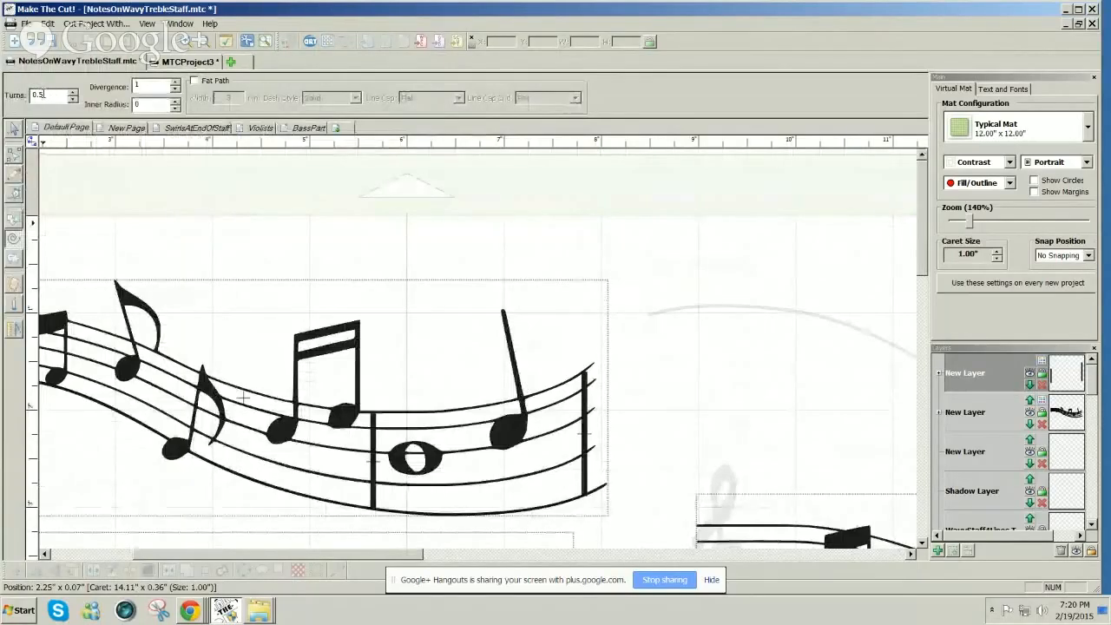
{"action": "left_click", "coordinate": [136, 87]}
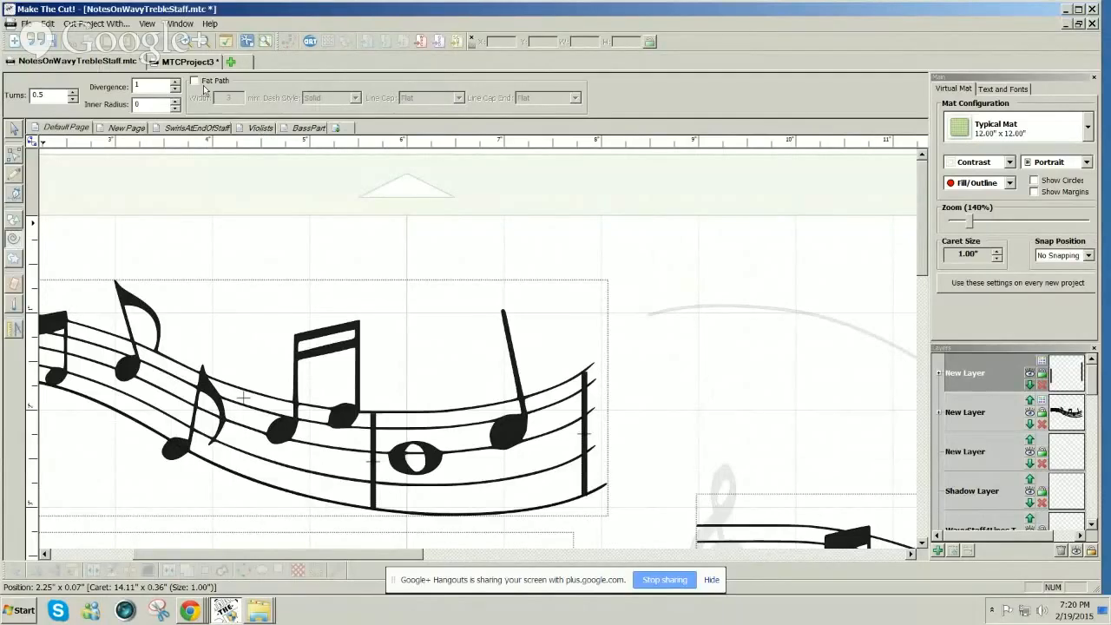
{"action": "left_click", "coordinate": [593, 364]}
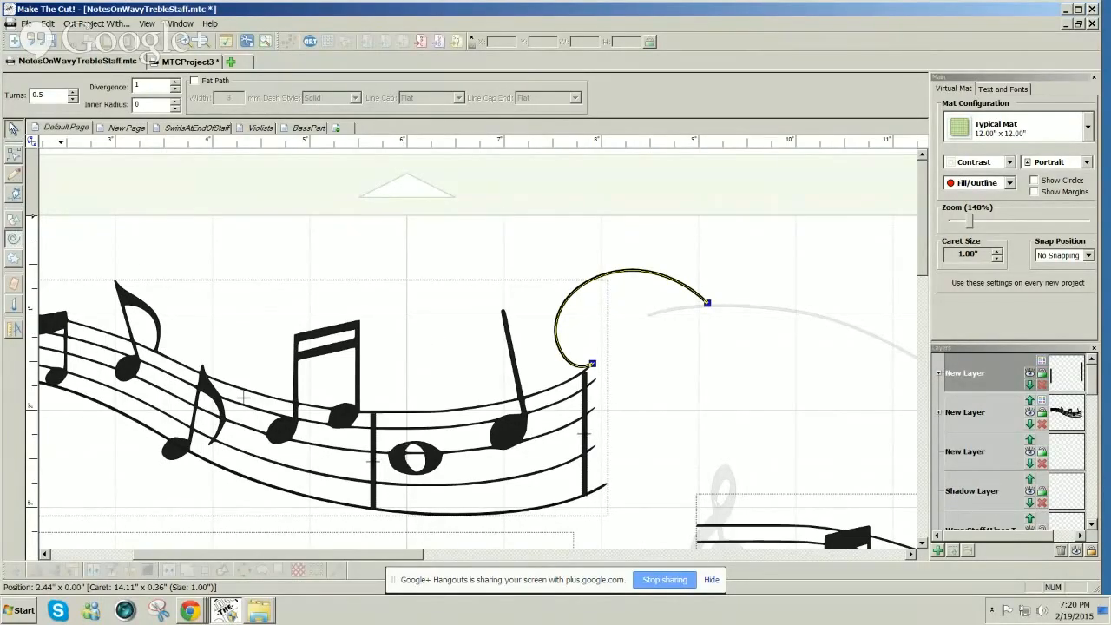
{"action": "left_click", "coordinate": [14, 130]}
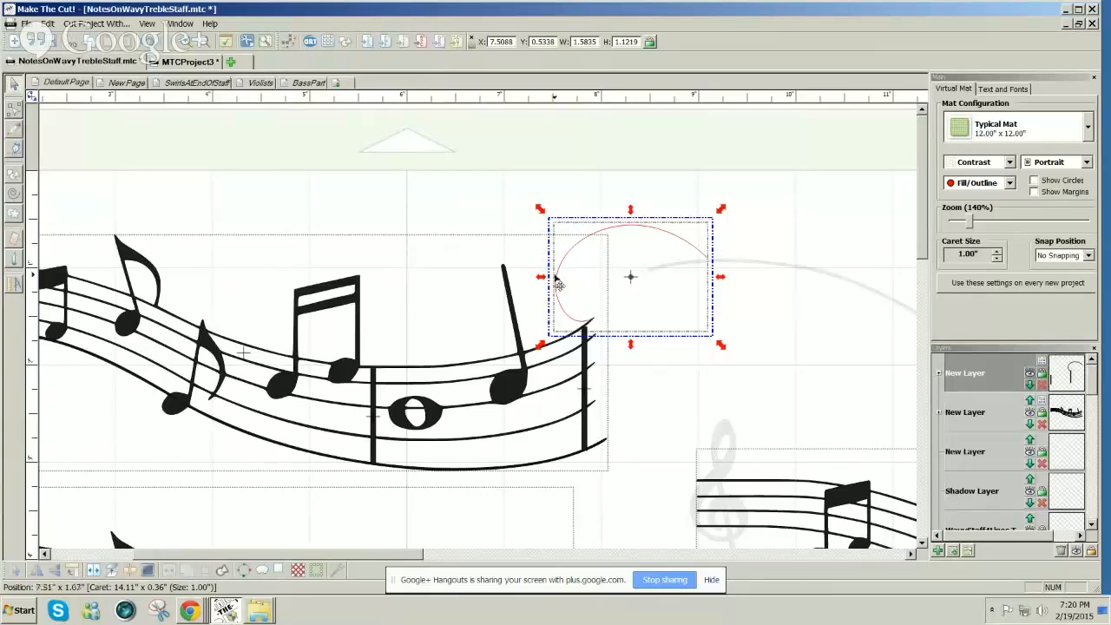
Mirror and flip the spiral, rotate it upright and position it so its tail continues the staff's highest line.
{"action": "left_click", "coordinate": [35, 572]}
{"action": "left_click", "coordinate": [52, 577]}
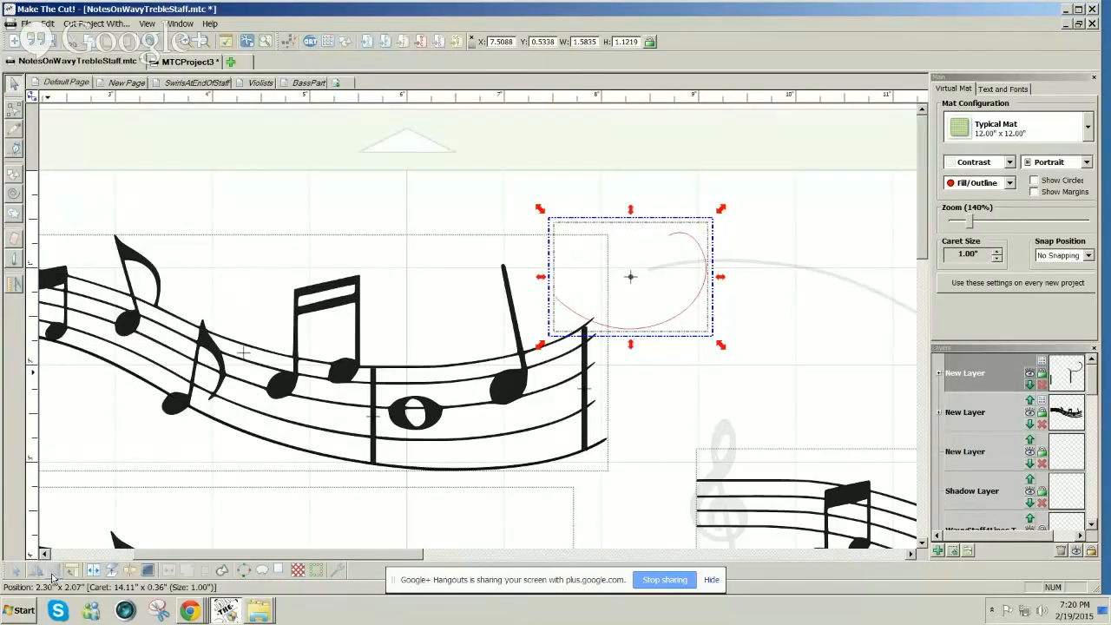
{"action": "left_click", "coordinate": [669, 325]}
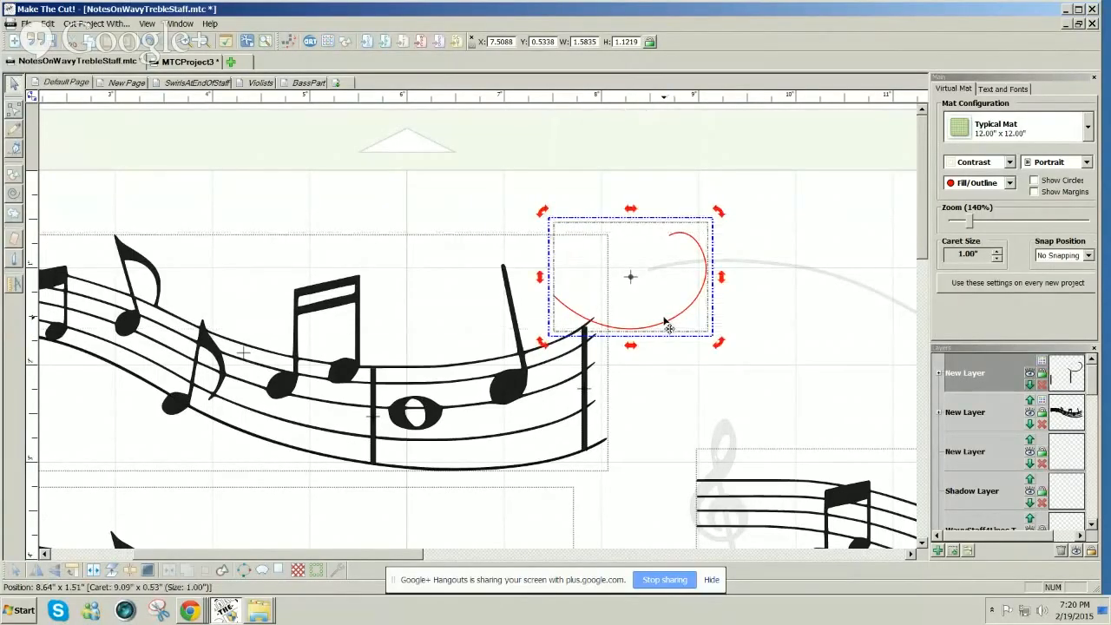
{"action": "left_click_drag", "start_coordinate": [721, 217], "coordinate": [606, 162]}
{"action": "left_click_drag", "start_coordinate": [660, 337], "coordinate": [633, 300]}
{"action": "left_click_drag", "start_coordinate": [667, 155], "coordinate": [664, 153]}
{"action": "left_click_drag", "start_coordinate": [657, 228], "coordinate": [652, 223]}
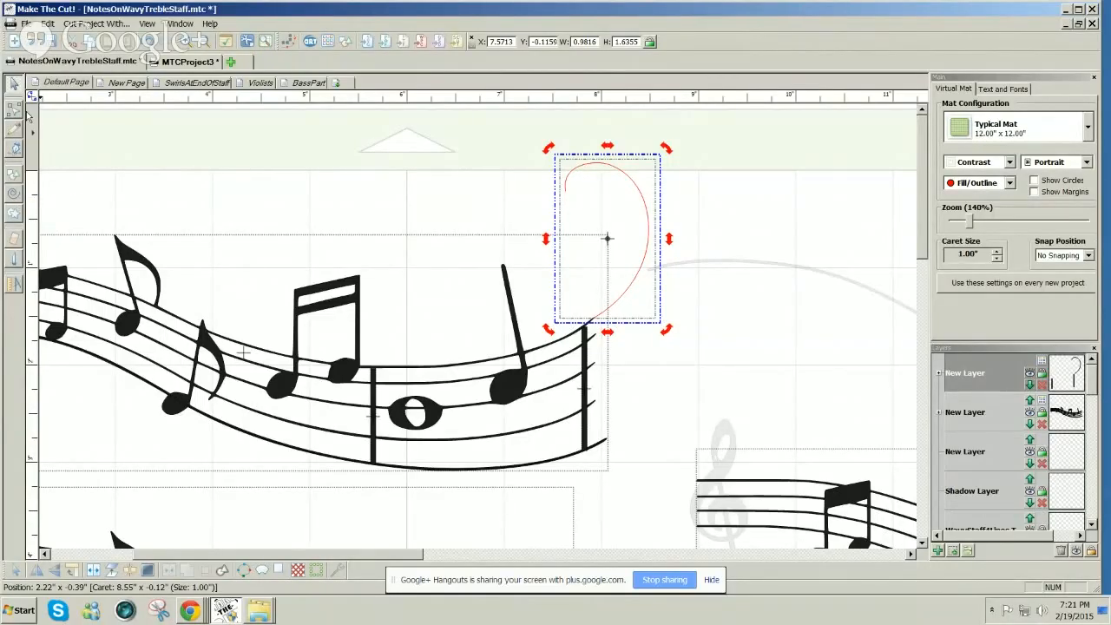
Draw a 0.5-turn spiral with a 1 mm fat path, about 1.52 by 0.93 in, from the end of the staff's lowest line.
{"action": "left_click", "coordinate": [14, 192]}
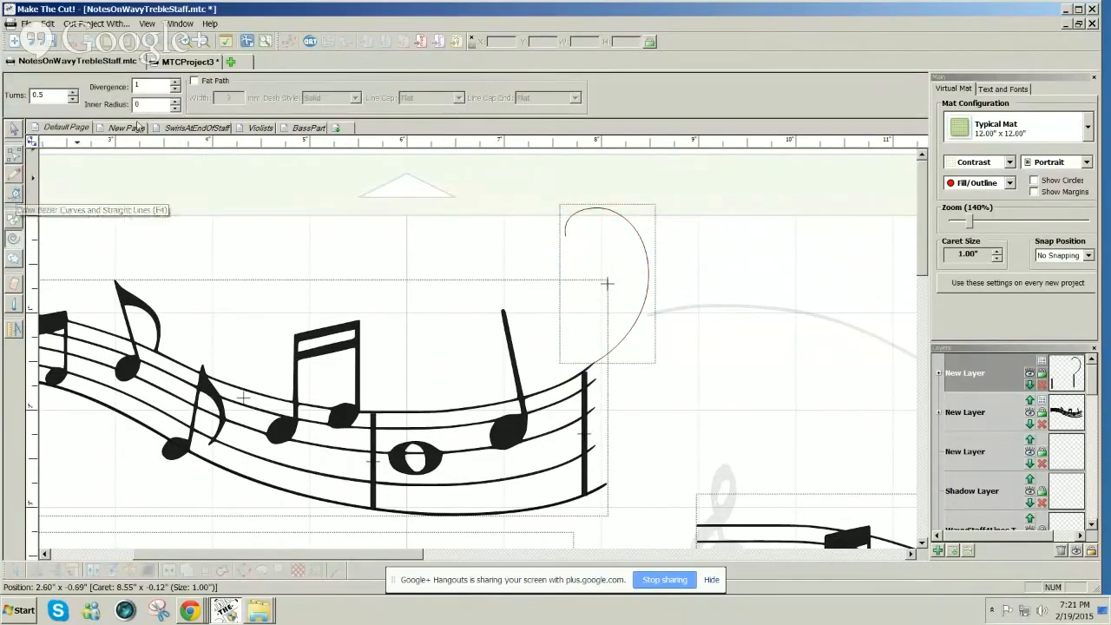
{"action": "left_click", "coordinate": [195, 81]}
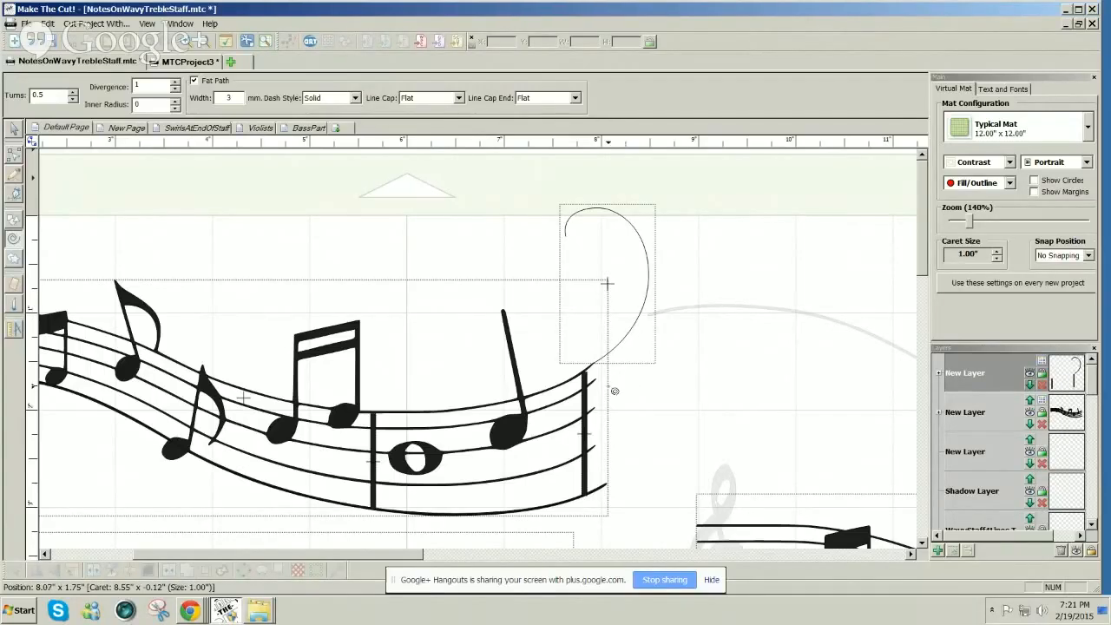
{"action": "mouse_move", "coordinate": [611, 491]}
{"action": "left_mouse_down"}
{"action": "mouse_move", "coordinate": [677, 452]}
{"action": "mouse_move", "coordinate": [729, 454]}
{"action": "mouse_move", "coordinate": [688, 452]}
{"action": "left_mouse_up"}
{"action": "key", "text": "Escape"}
{"action": "left_click_drag", "start_coordinate": [611, 488], "coordinate": [727, 455]}
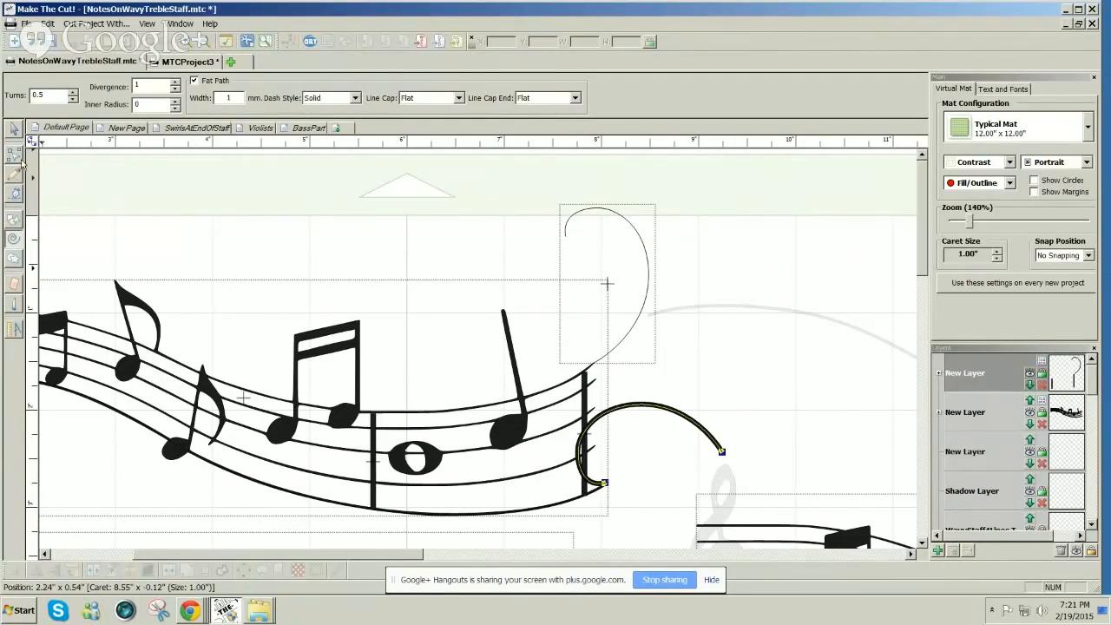
{"action": "left_click", "coordinate": [14, 128]}
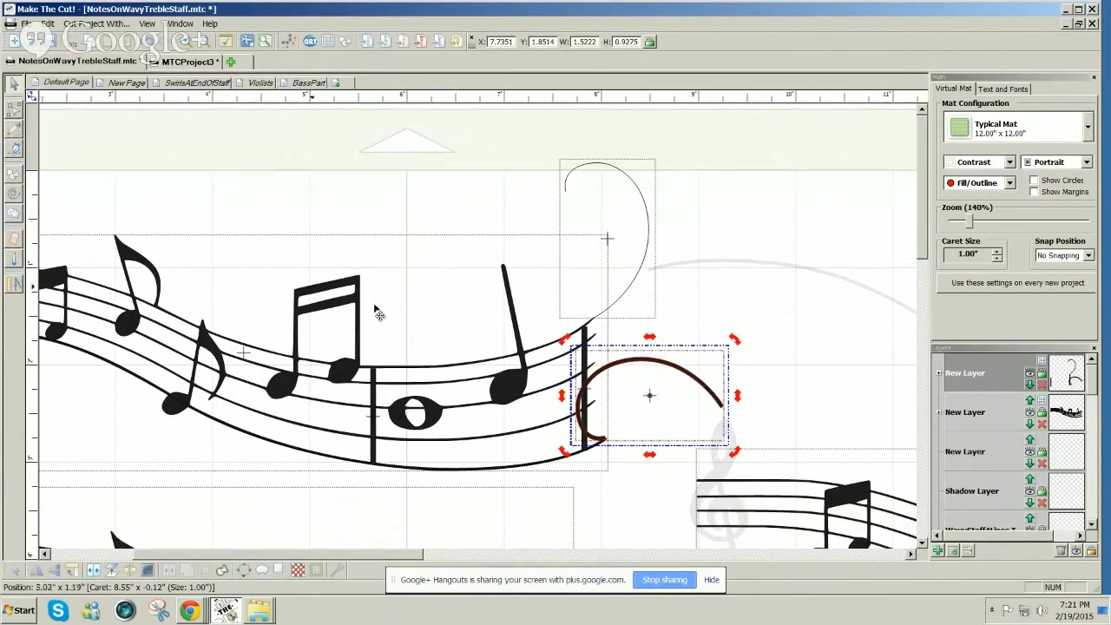
Try mirroring, rotating and shifting the 1 mm thick spiral to meet the staff's lowest line, and delete it.
{"action": "left_click", "coordinate": [39, 575]}
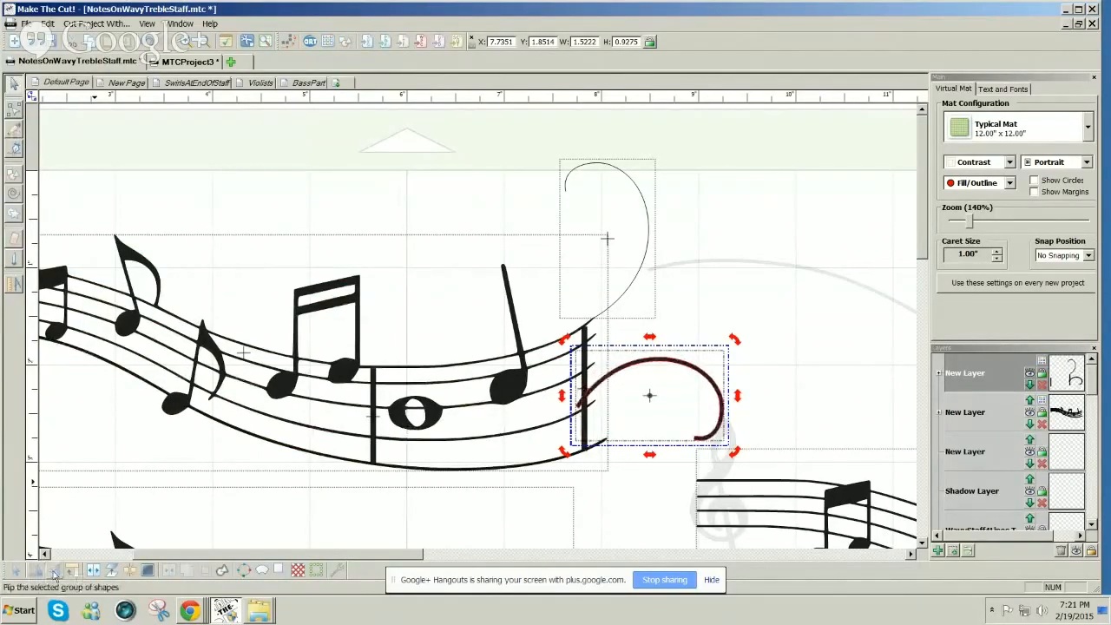
{"action": "left_click", "coordinate": [54, 573]}
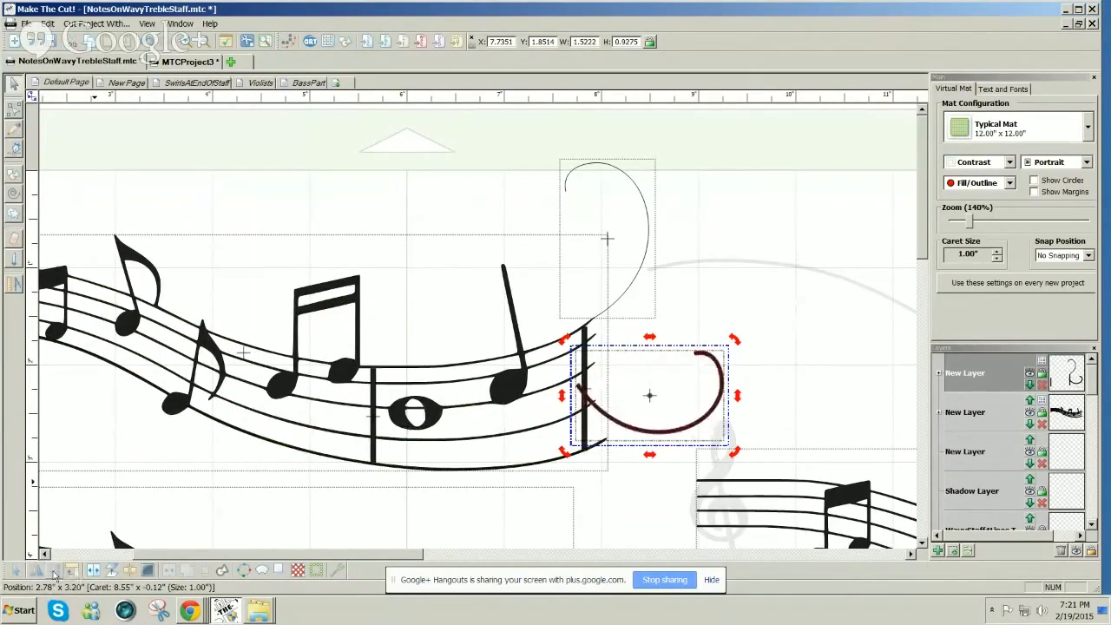
{"action": "left_click", "coordinate": [54, 574]}
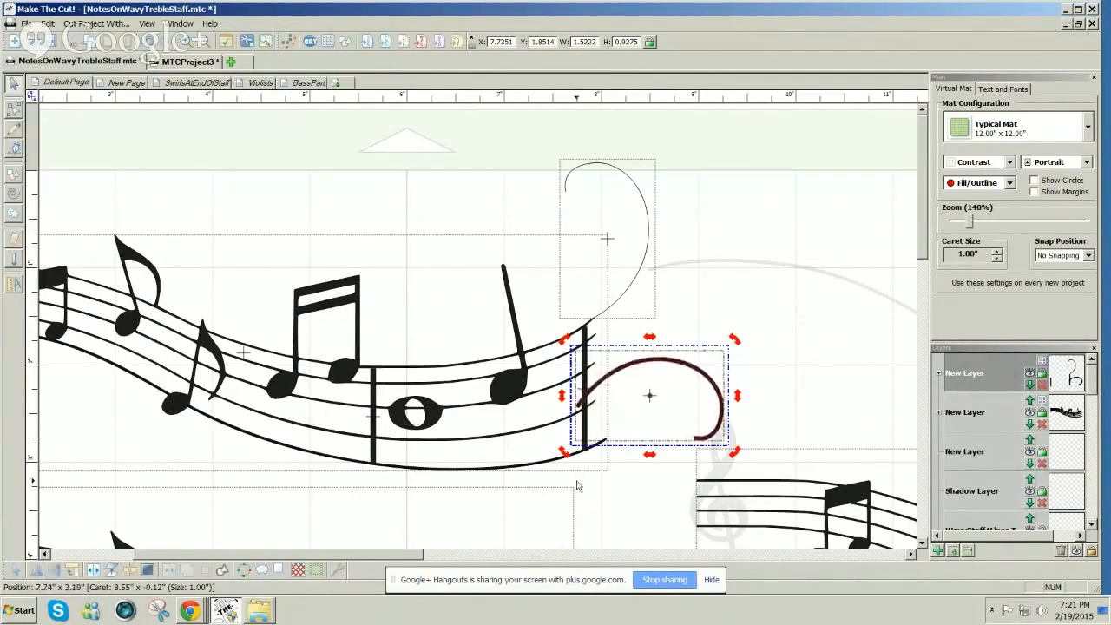
{"action": "left_click_drag", "start_coordinate": [682, 382], "coordinate": [704, 402]}
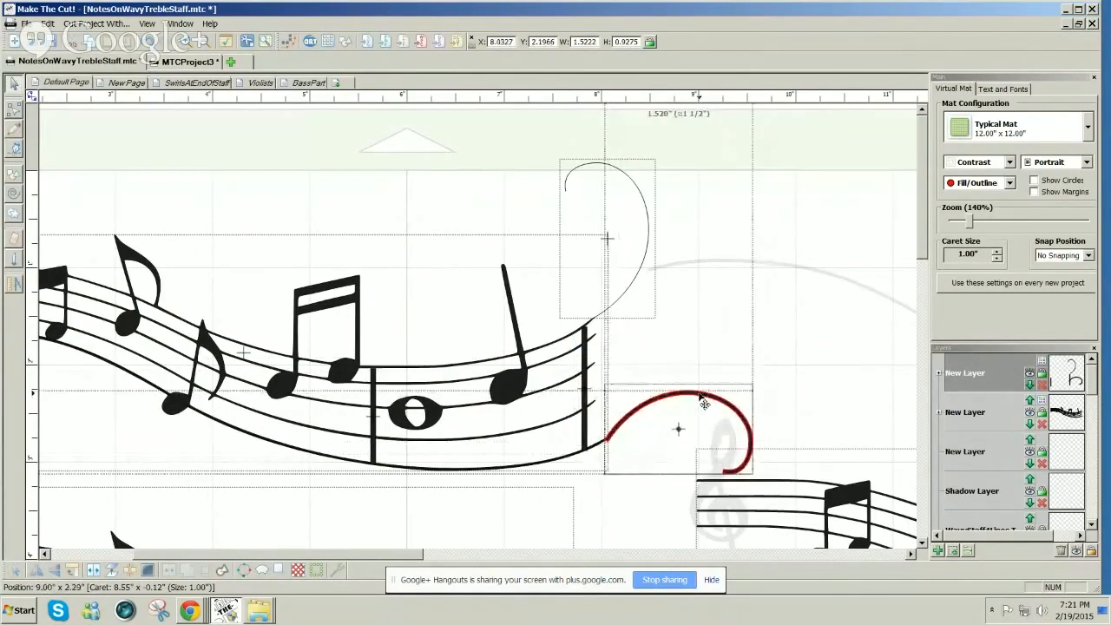
{"action": "left_click", "coordinate": [770, 394]}
{"action": "left_click", "coordinate": [736, 425]}
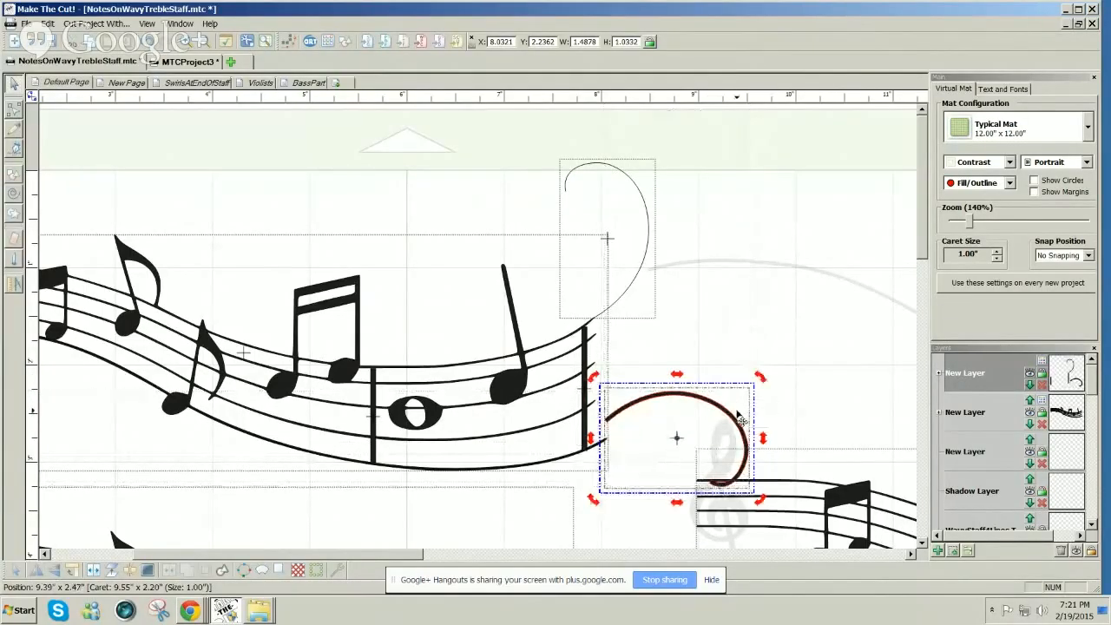
{"action": "left_click_drag", "start_coordinate": [736, 425], "coordinate": [736, 445]}
{"action": "left_click", "coordinate": [798, 410]}
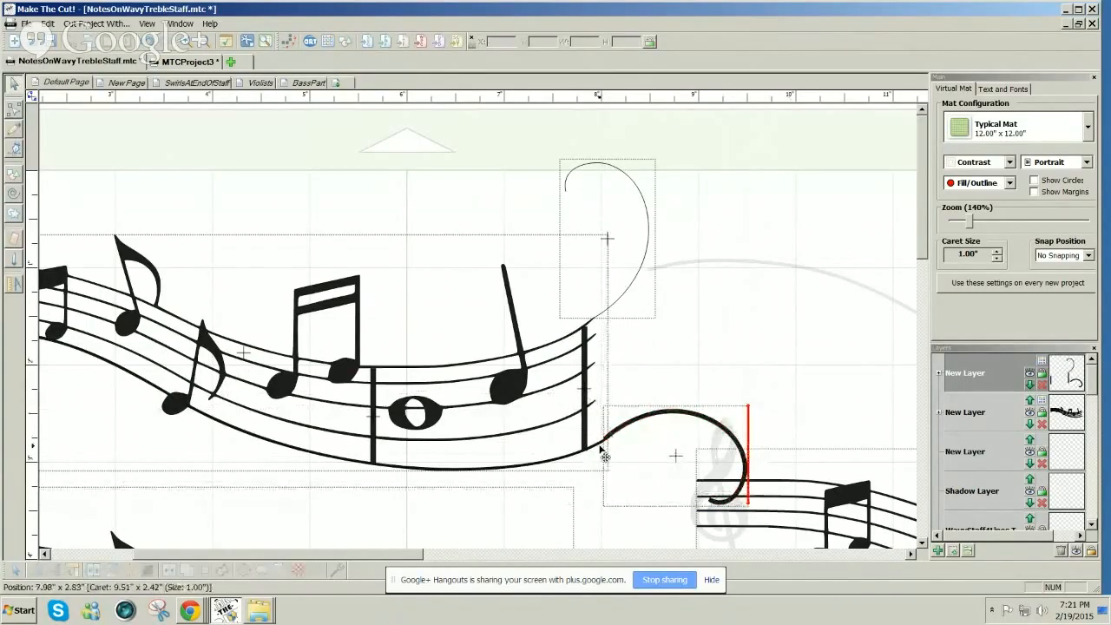
{"action": "left_click", "coordinate": [680, 421]}
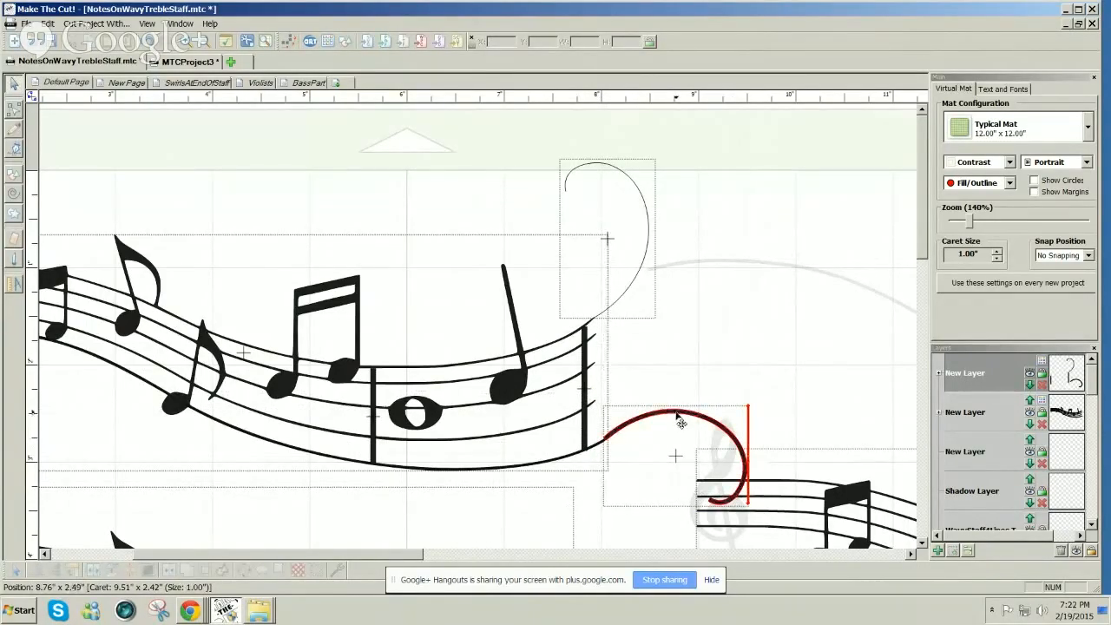
{"action": "key", "text": "Delete"}
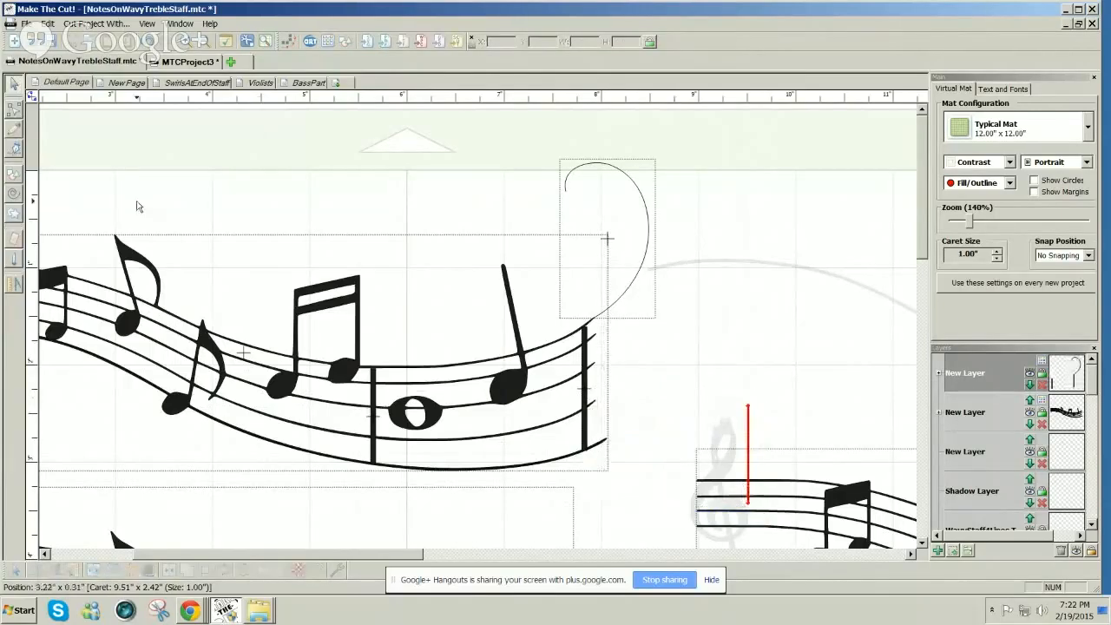
Draw a 0.5-turn spiral with a 0.05 mm fat path, about 1.06 by 0.61 in, from the end of the staff's lowest line.
{"action": "left_click", "coordinate": [15, 212]}
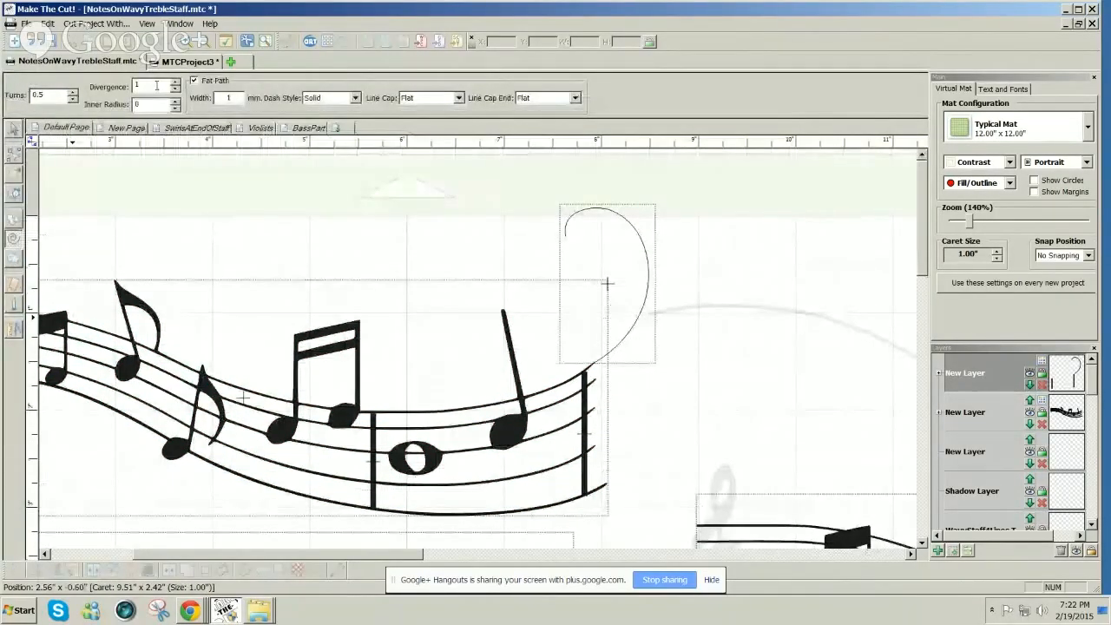
{"action": "left_click_drag", "start_coordinate": [235, 98], "coordinate": [179, 90]}
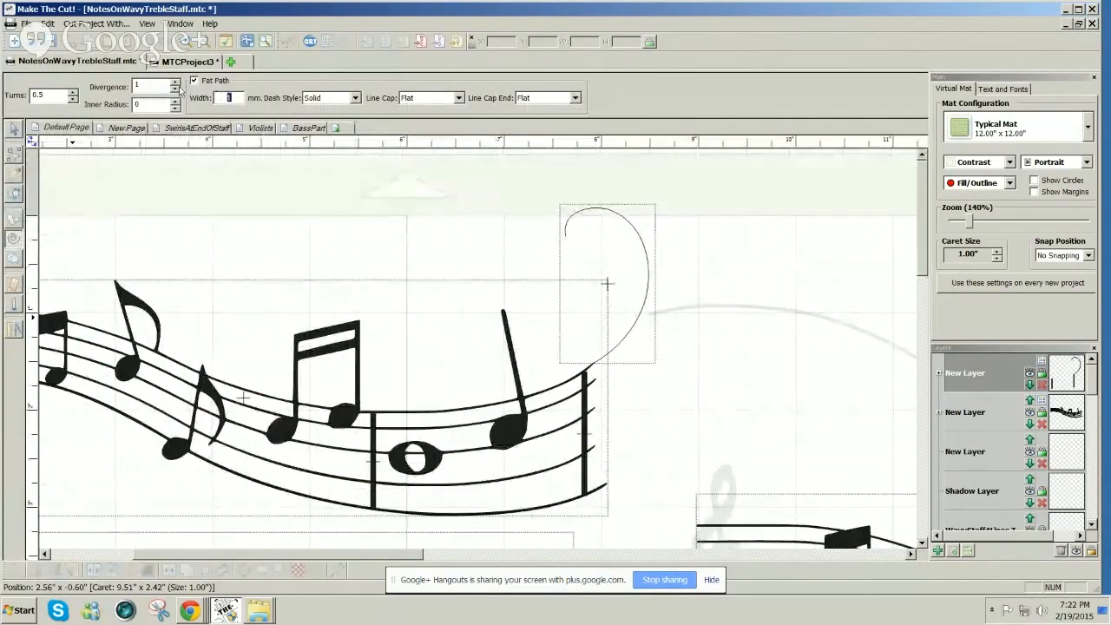
{"action": "key", "text": "BackSpace"}
{"action": "type", "text": ".05"}
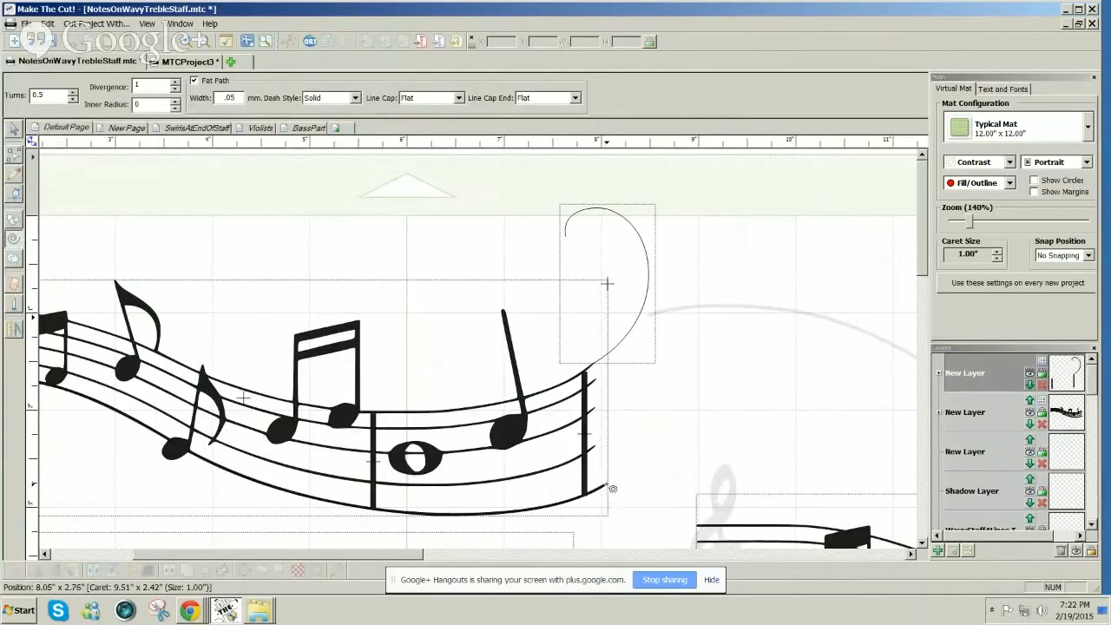
{"action": "left_click_drag", "start_coordinate": [606, 484], "coordinate": [690, 467]}
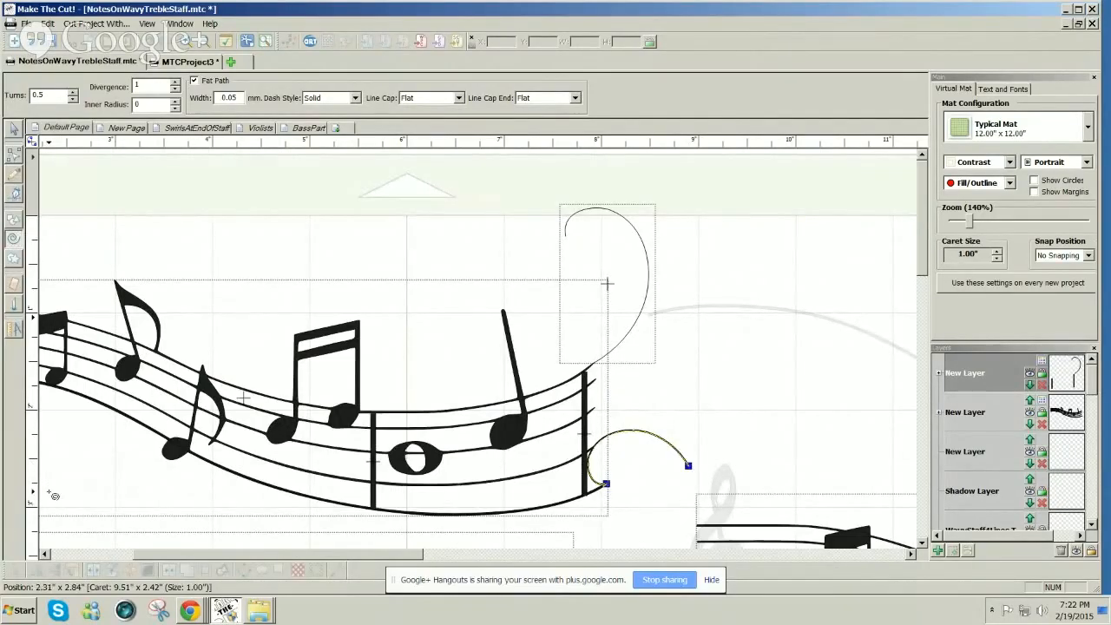
{"action": "left_click", "coordinate": [13, 127]}
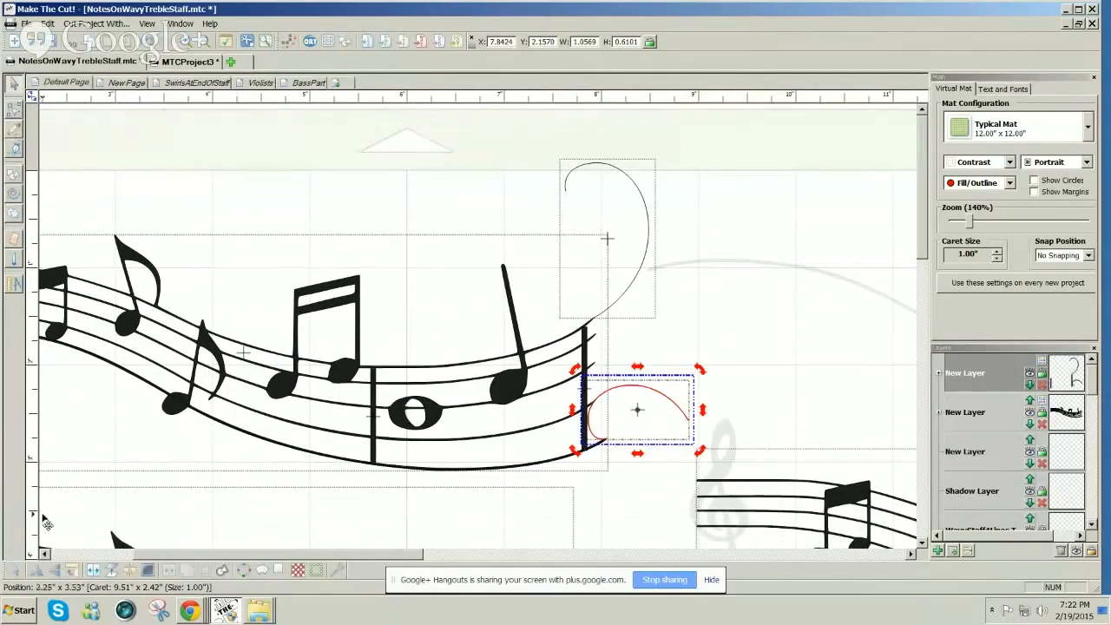
Mirror, flip and rotate the new spiral upright so its tail continues the staff's lowest line.
{"action": "left_click", "coordinate": [36, 572]}
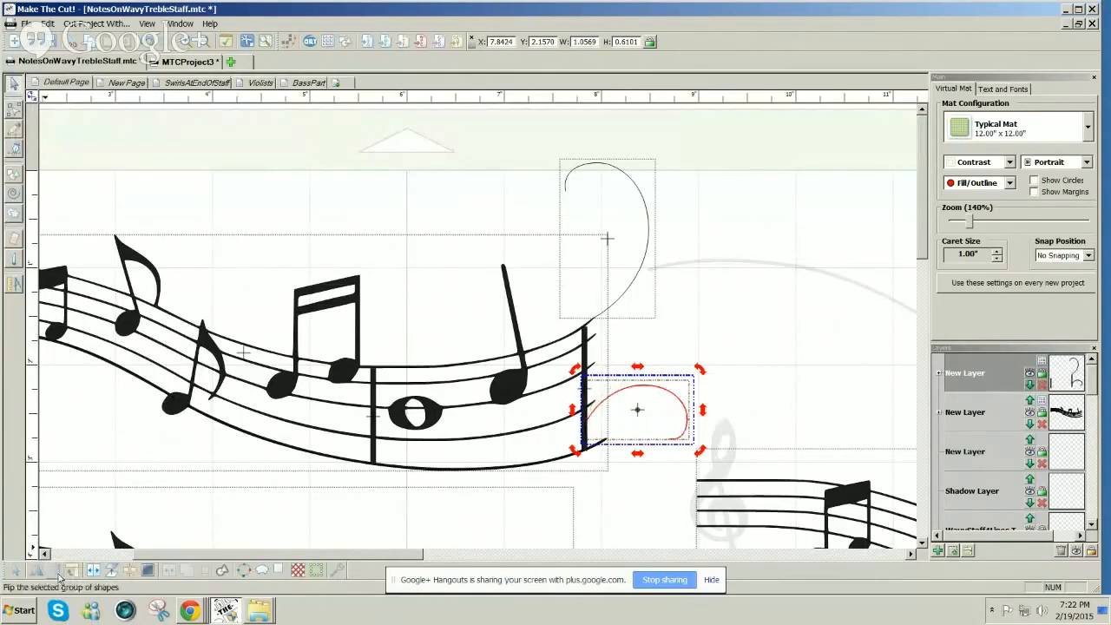
{"action": "left_click", "coordinate": [58, 573]}
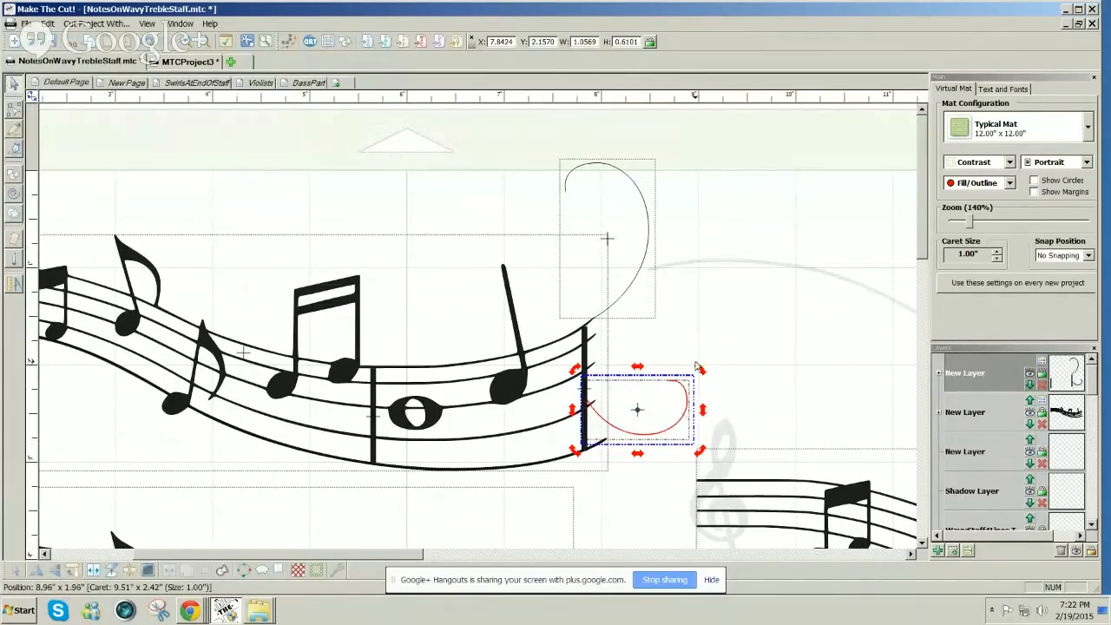
{"action": "left_click_drag", "start_coordinate": [700, 370], "coordinate": [597, 310]}
{"action": "left_click_drag", "start_coordinate": [659, 434], "coordinate": [648, 423]}
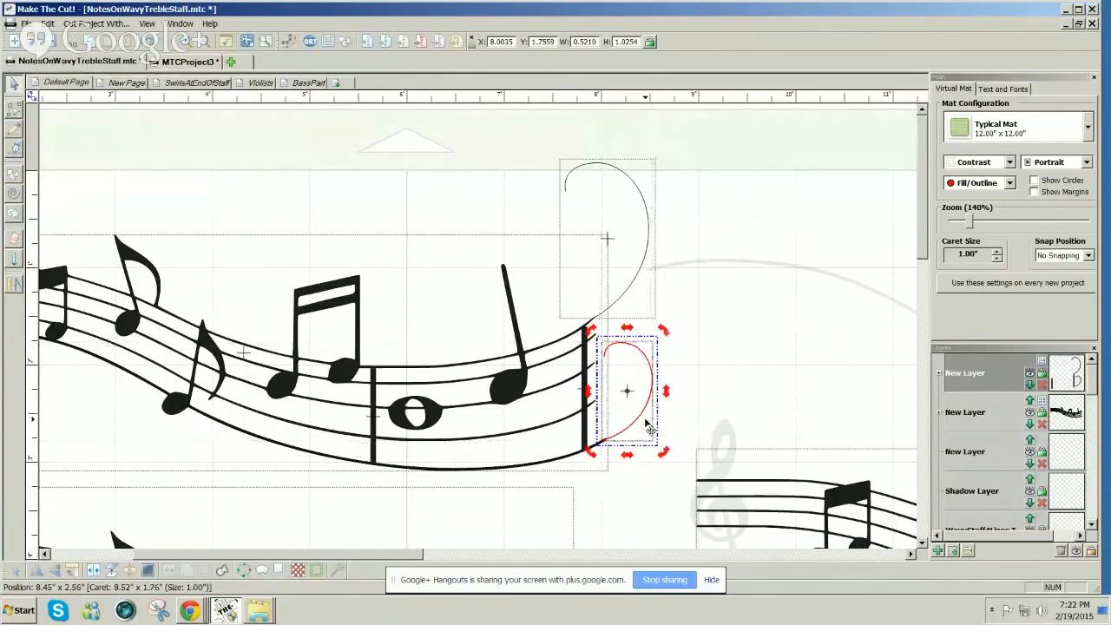
{"action": "left_click_drag", "start_coordinate": [664, 332], "coordinate": [666, 335]}
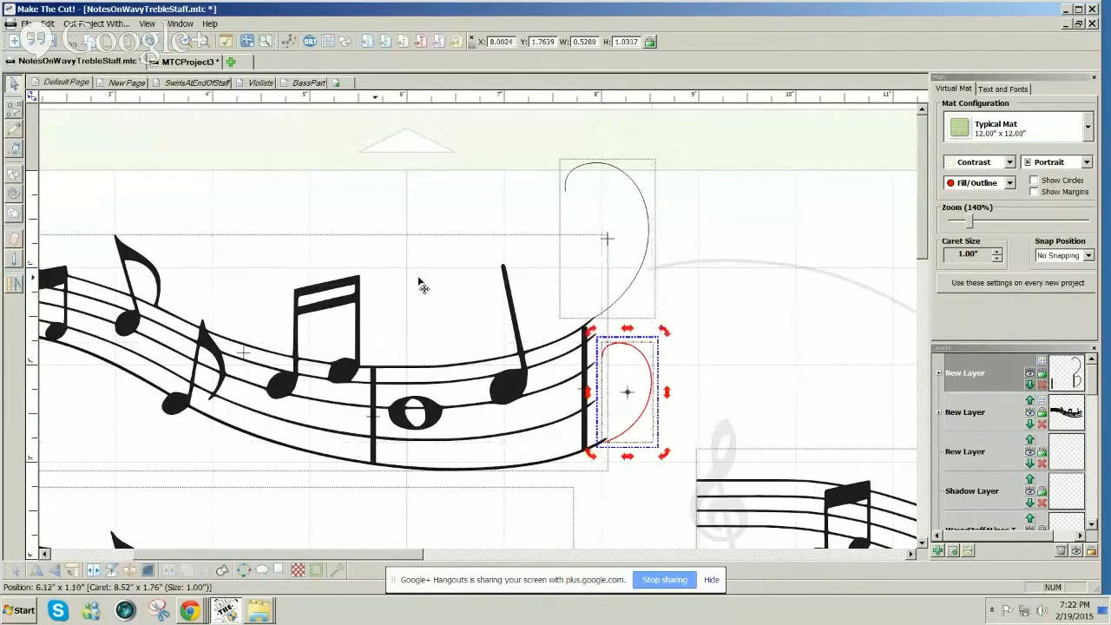
Enlarge the lower spiral to about 1.09 by 2.13 in and shift it to meet the end of the lowest staff line.
{"action": "left_click", "coordinate": [654, 401]}
{"action": "left_click_drag", "start_coordinate": [654, 401], "coordinate": [653, 400]}
{"action": "left_click", "coordinate": [652, 399]}
{"action": "left_click_drag", "start_coordinate": [666, 326], "coordinate": [718, 306]}
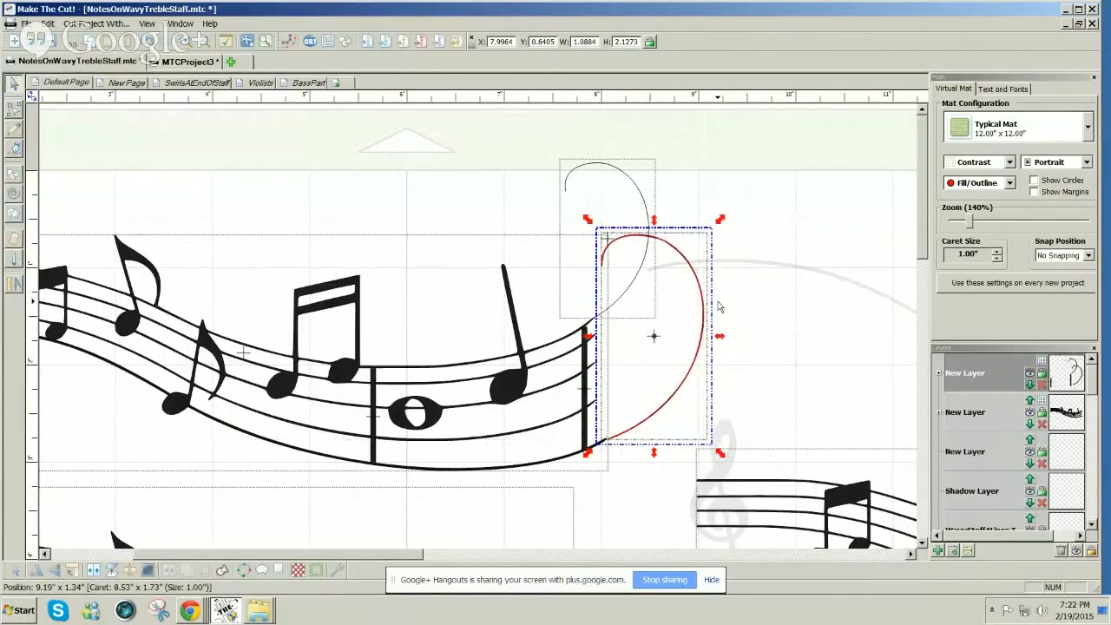
{"action": "left_click_drag", "start_coordinate": [699, 349], "coordinate": [693, 352]}
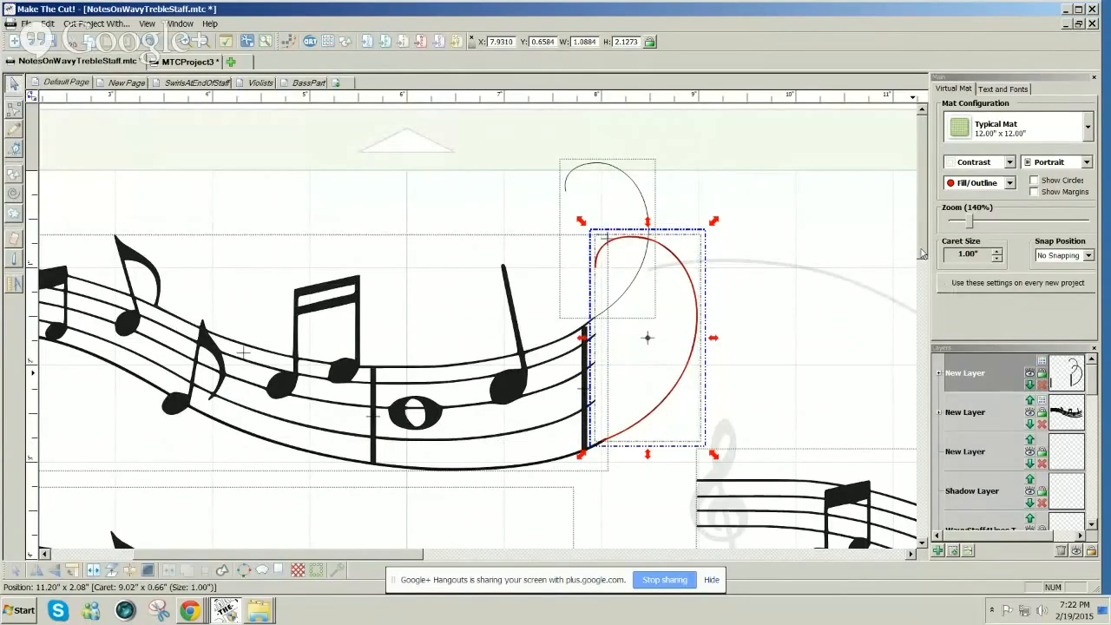
Copy the enlarged spiral to the ends of the staff lines above and nudge the copies to line up with their lines.
{"action": "scroll", "coordinate": [923, 253], "scroll_direction": "down", "scroll_amount": 1}
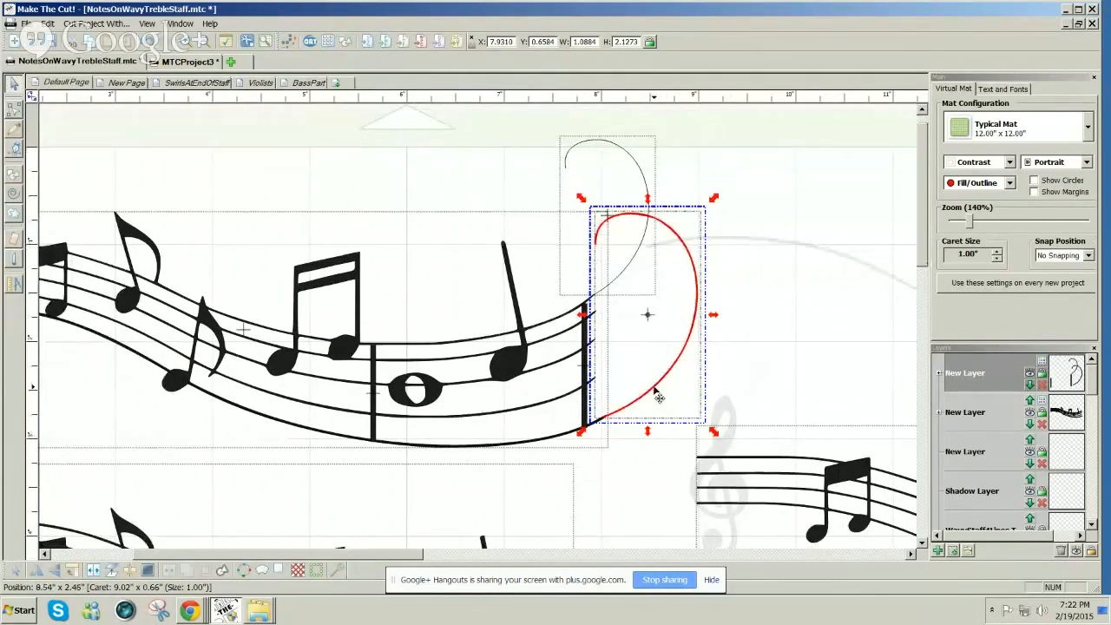
{"action": "left_click", "coordinate": [659, 396]}
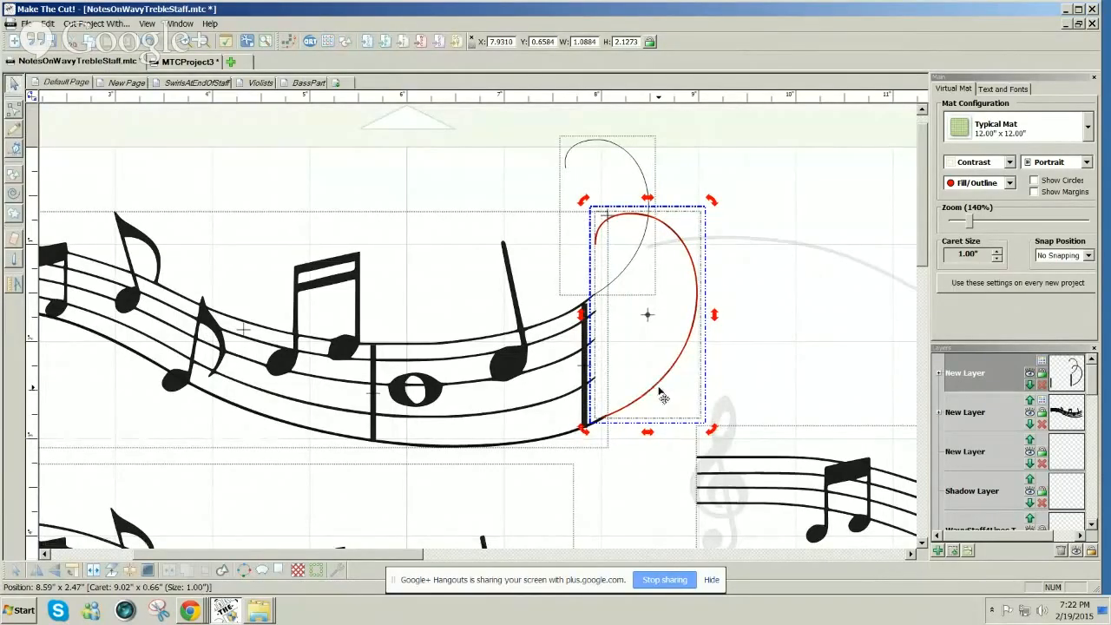
{"action": "left_click_drag", "start_coordinate": [663, 396], "coordinate": [615, 310]}
{"action": "left_click", "coordinate": [792, 345]}
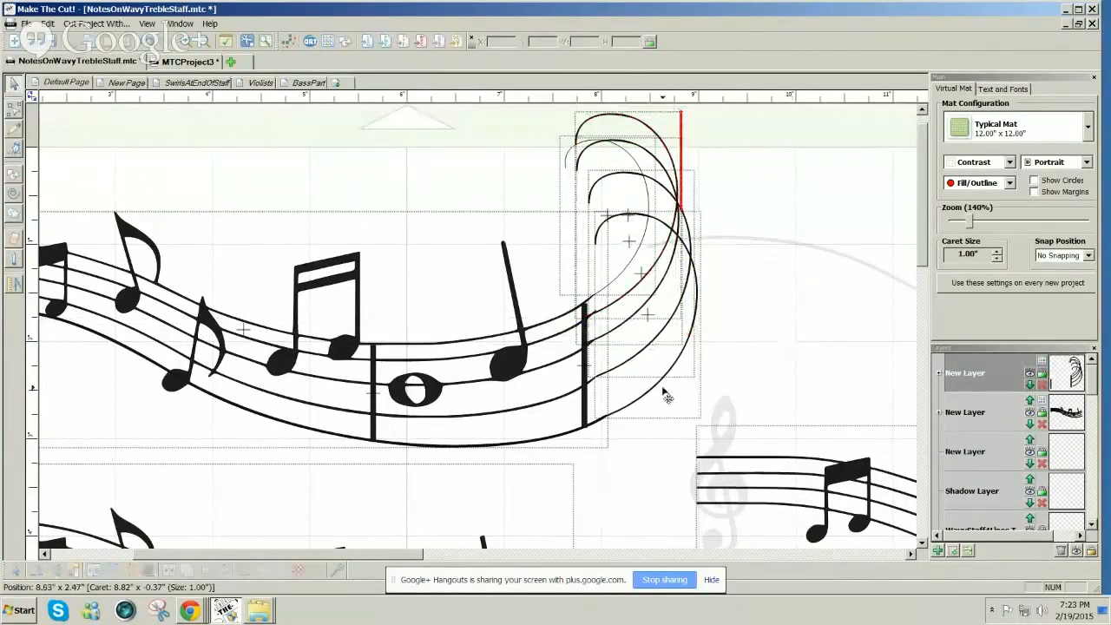
{"action": "left_click", "coordinate": [605, 383]}
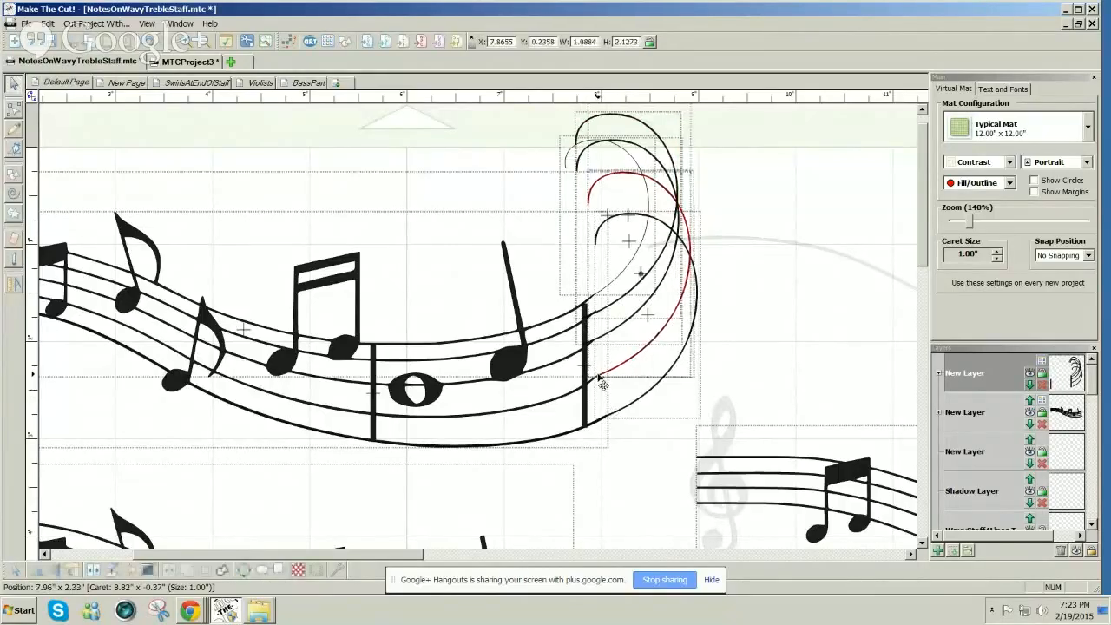
{"action": "left_click_drag", "start_coordinate": [601, 347], "coordinate": [594, 316]}
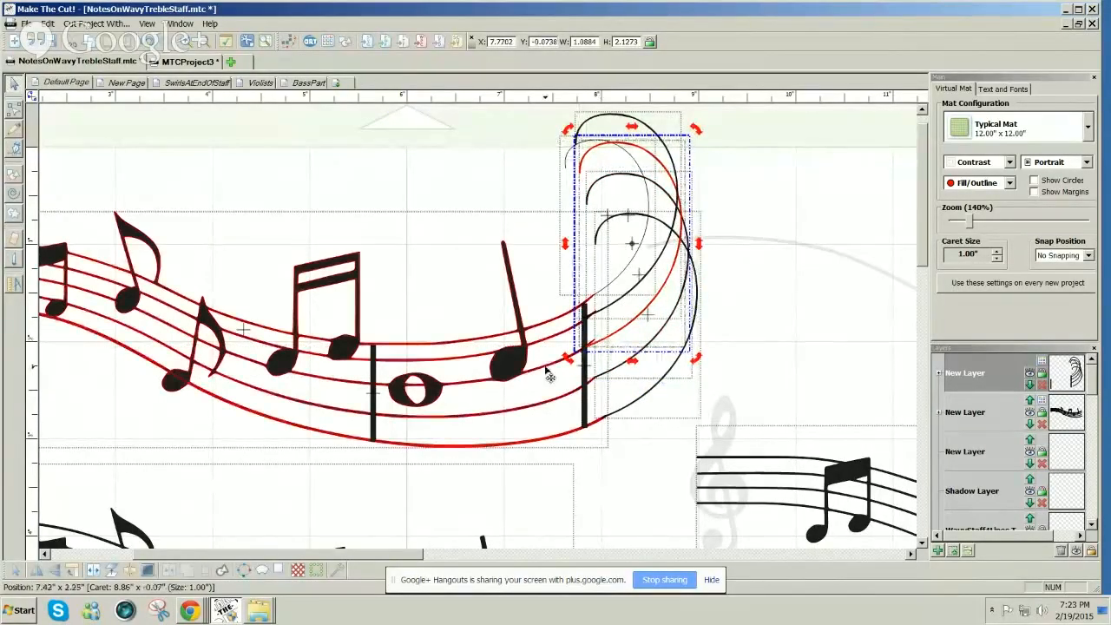
Delete the surplus node on the upper edge of the second sixteenth note's head in the alto staff.
{"action": "left_click_drag", "start_coordinate": [407, 555], "coordinate": [374, 555]}
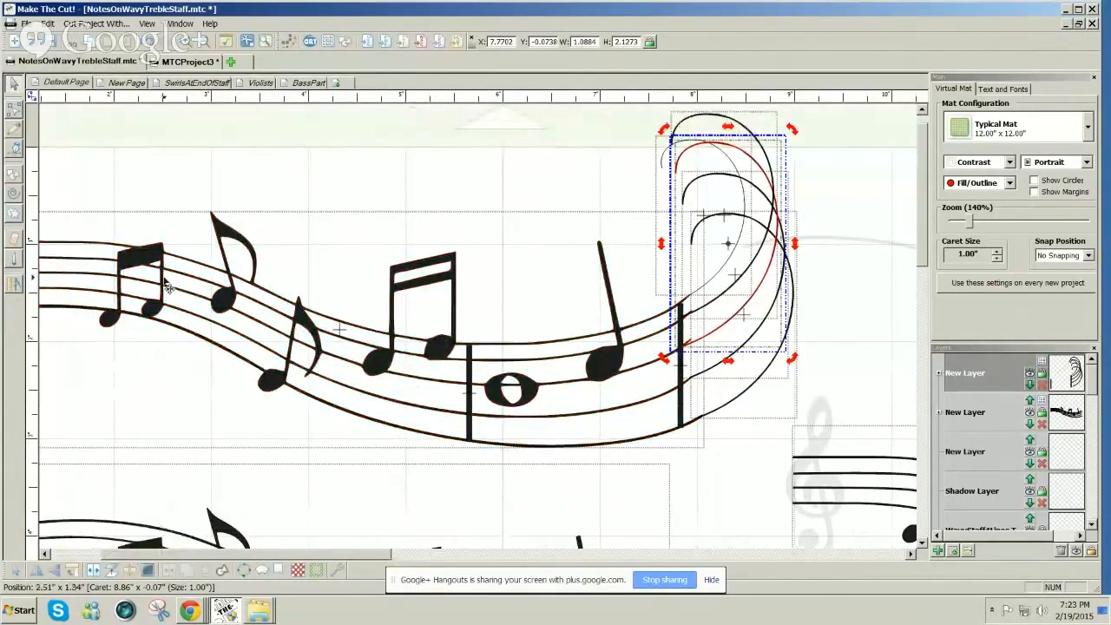
{"action": "left_click", "coordinate": [14, 110]}
{"action": "left_click", "coordinate": [13, 84]}
{"action": "left_click", "coordinate": [457, 365]}
{"action": "scroll", "coordinate": [438, 363], "scroll_direction": "up", "scroll_amount": 3}
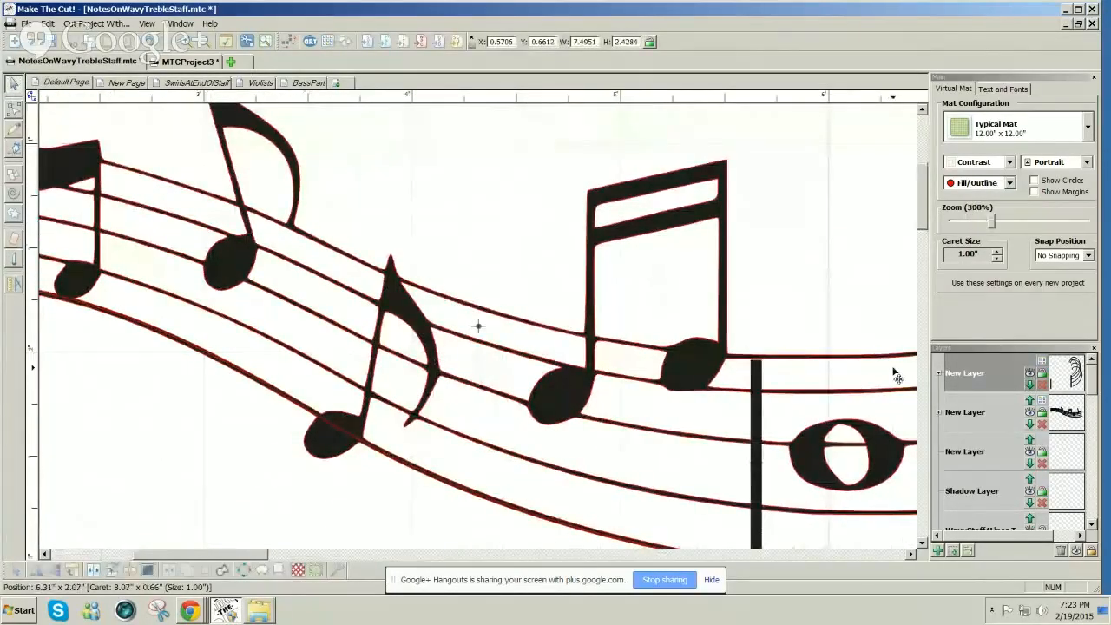
{"action": "left_click_drag", "start_coordinate": [236, 554], "coordinate": [256, 563]}
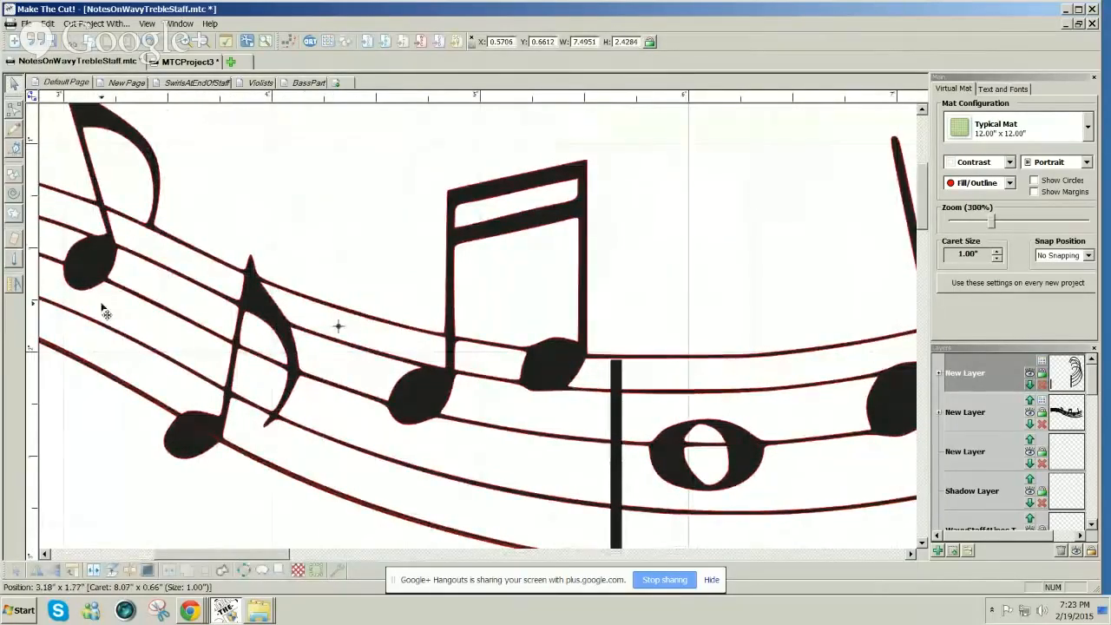
{"action": "left_click", "coordinate": [13, 110]}
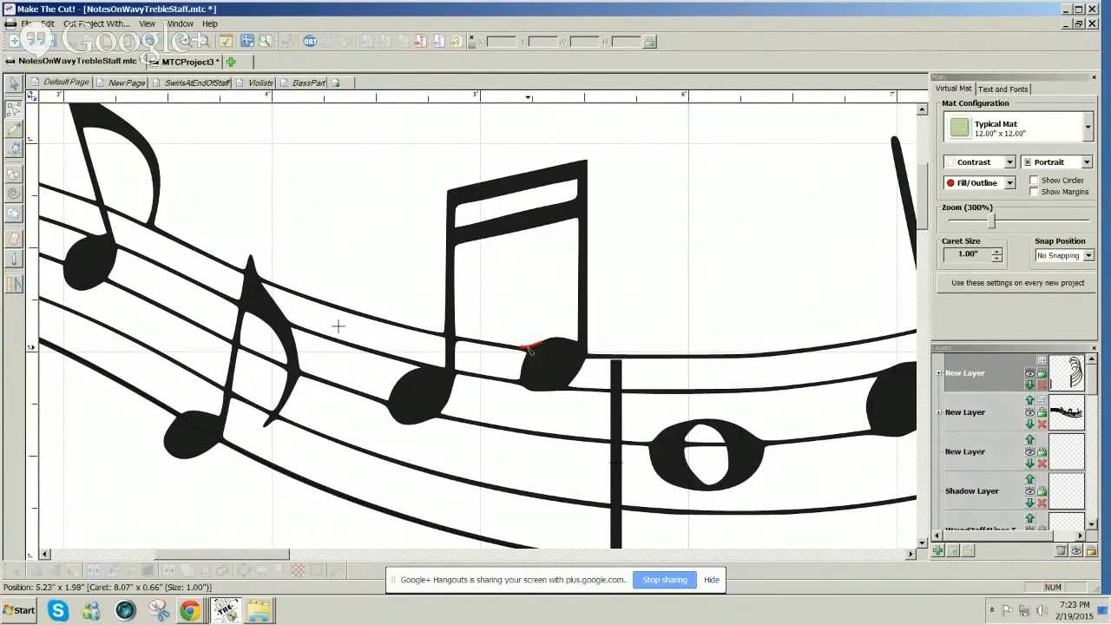
{"action": "left_click", "coordinate": [533, 347]}
{"action": "left_click", "coordinate": [534, 347]}
{"action": "right_click", "coordinate": [540, 346]}
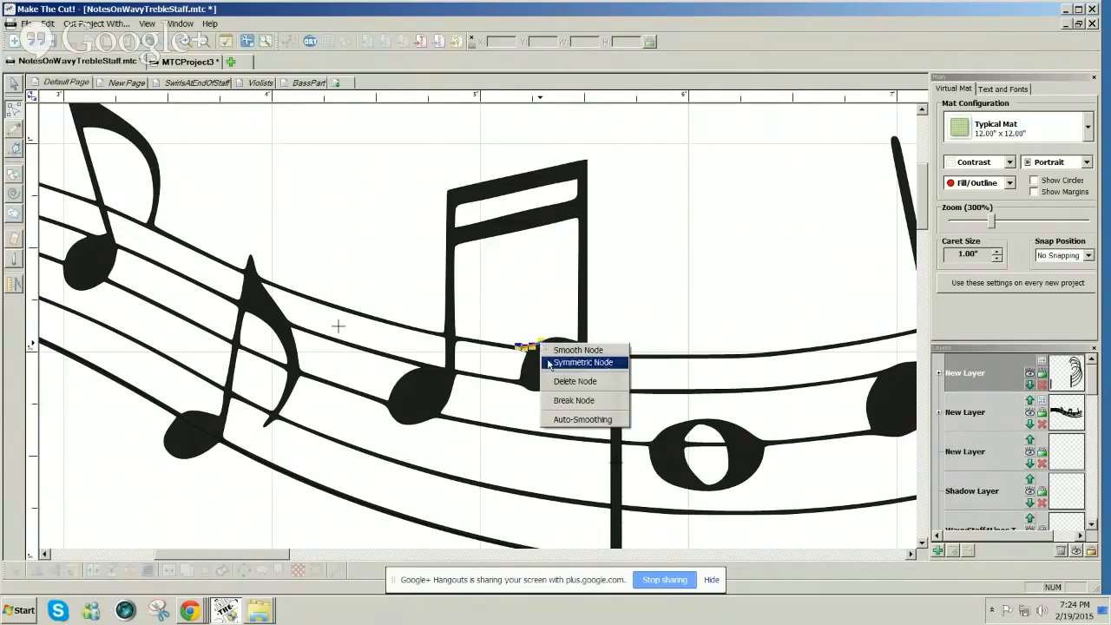
{"action": "left_click", "coordinate": [555, 382]}
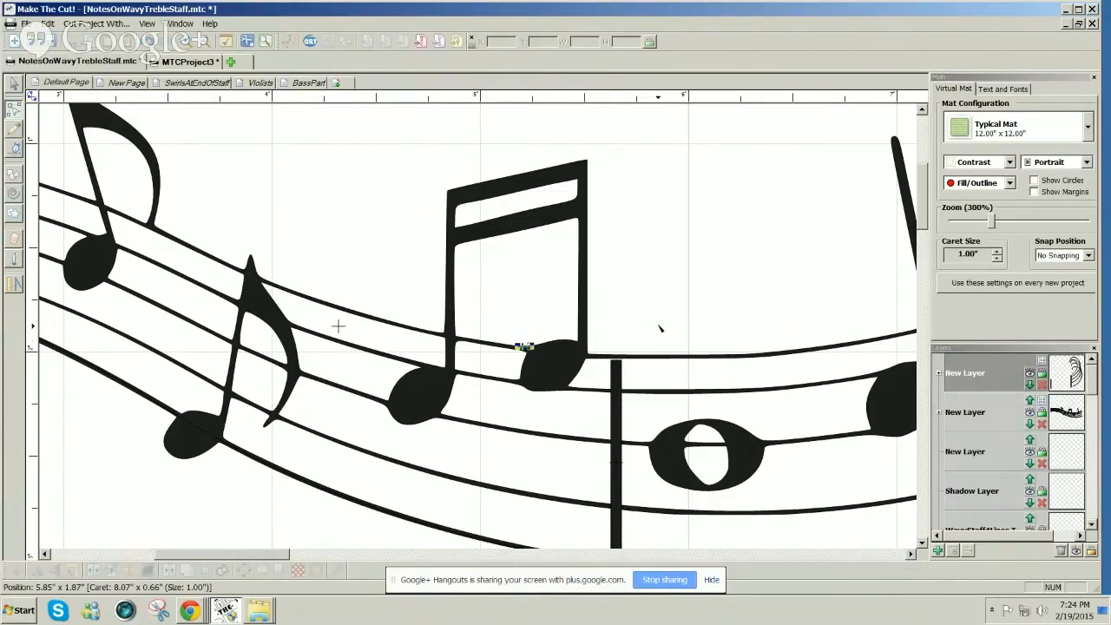
Convert the segments above and below that note head to lines and bend the upper one back into a curve.
{"action": "left_click", "coordinate": [531, 347]}
{"action": "right_click", "coordinate": [553, 348]}
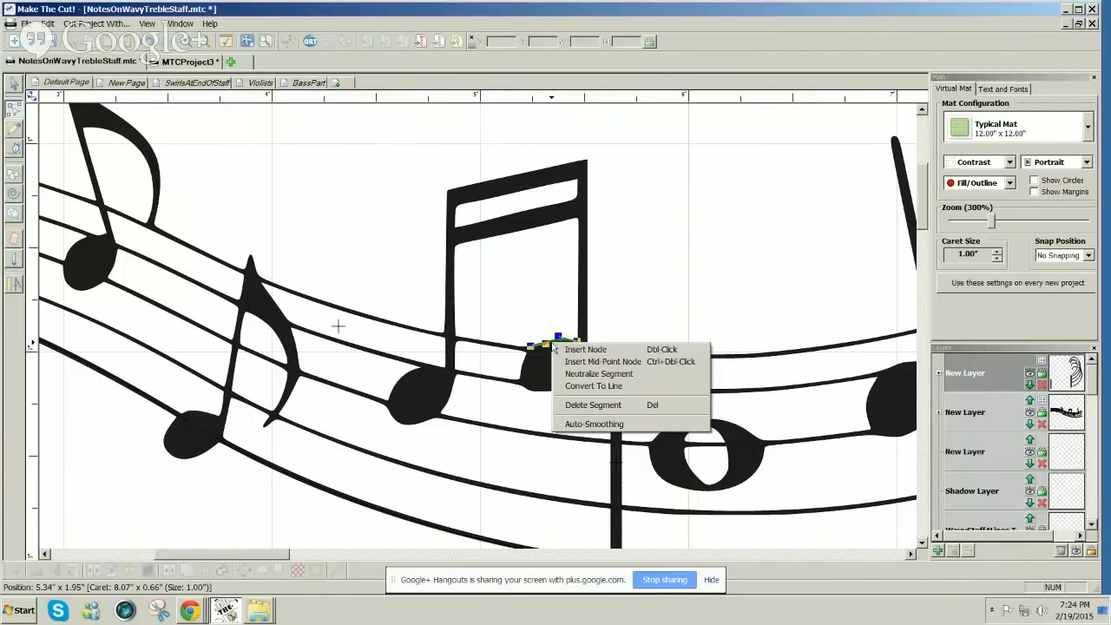
{"action": "left_click", "coordinate": [567, 387]}
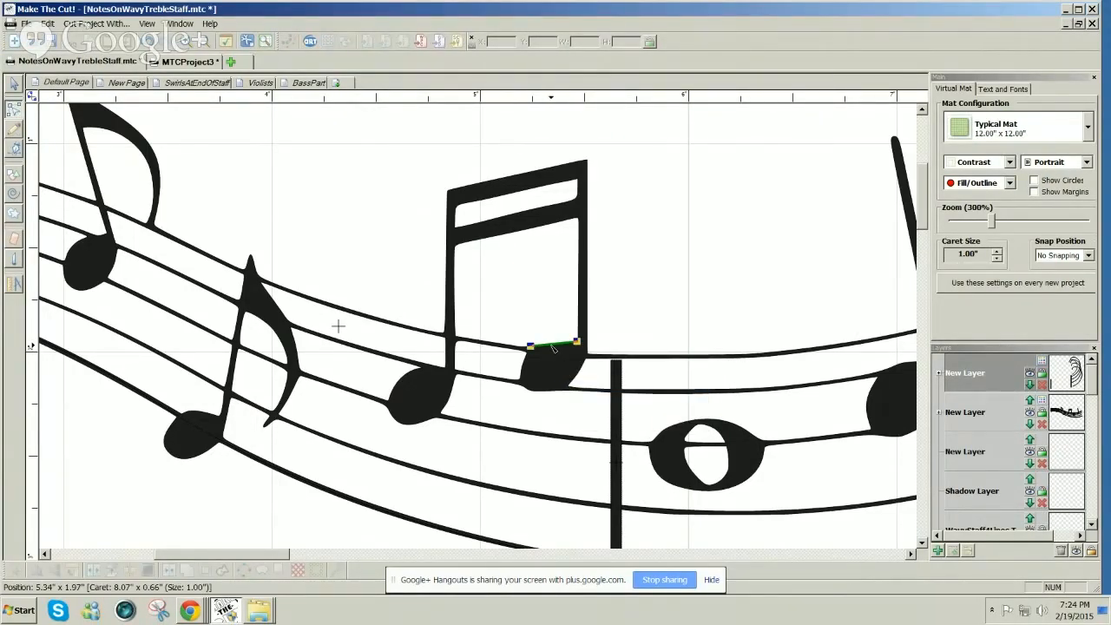
{"action": "left_click_drag", "start_coordinate": [552, 347], "coordinate": [555, 341]}
{"action": "left_click", "coordinate": [535, 393]}
{"action": "right_click", "coordinate": [538, 391]}
{"action": "left_click", "coordinate": [566, 446]}
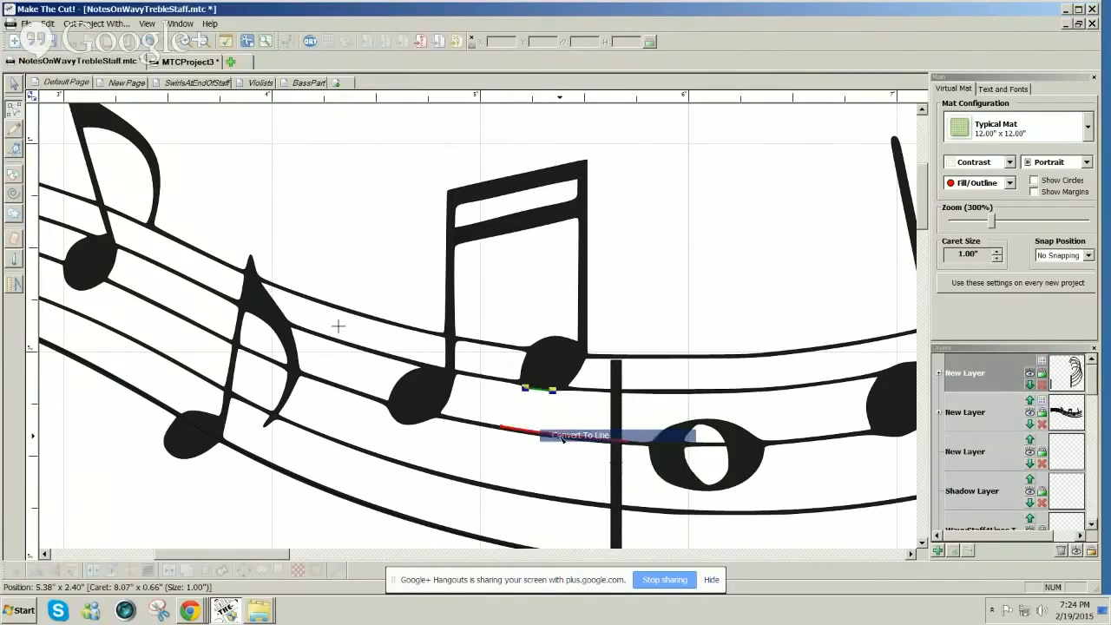
Remove the faulty nodes and segments along the left edge of the second sixteenth note's head.
{"action": "left_click", "coordinate": [669, 404]}
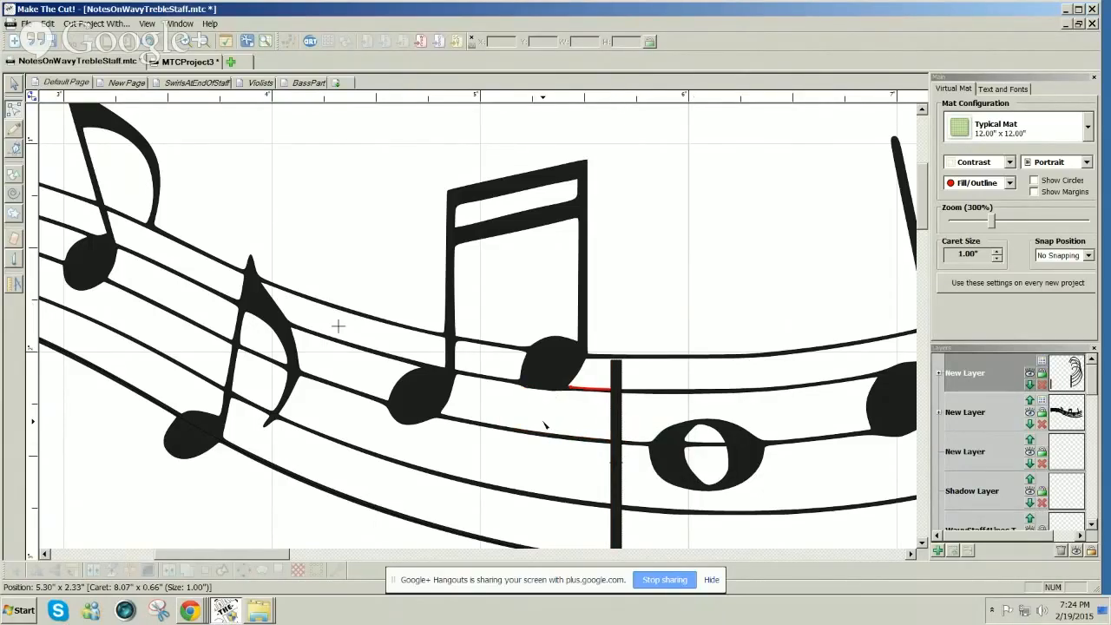
{"action": "left_click", "coordinate": [521, 385]}
{"action": "left_click", "coordinate": [526, 388]}
{"action": "left_click", "coordinate": [523, 364]}
{"action": "left_click", "coordinate": [526, 359]}
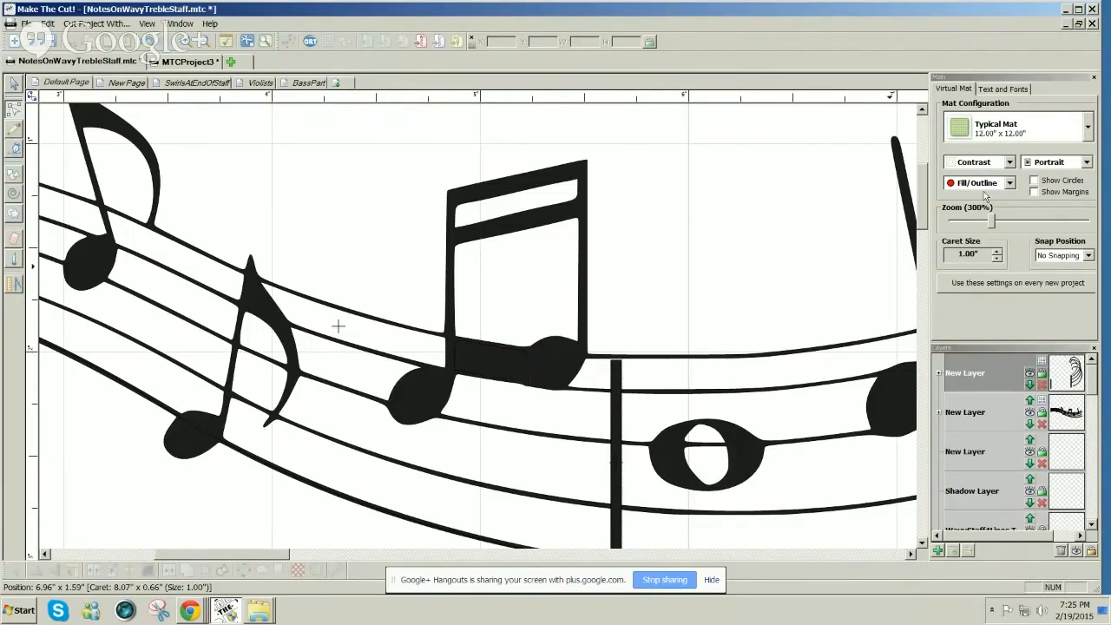
Show the shapes as Outline only and extend the open end of the staff line up to the note head.
{"action": "left_click", "coordinate": [1009, 183]}
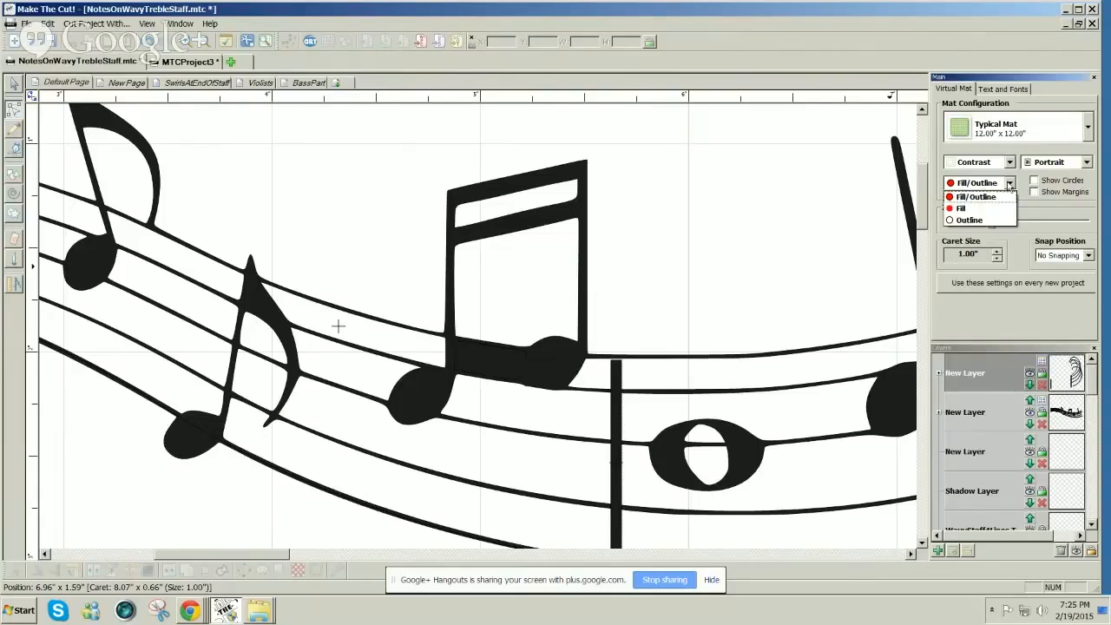
{"action": "left_click", "coordinate": [961, 208]}
{"action": "left_click", "coordinate": [1007, 186]}
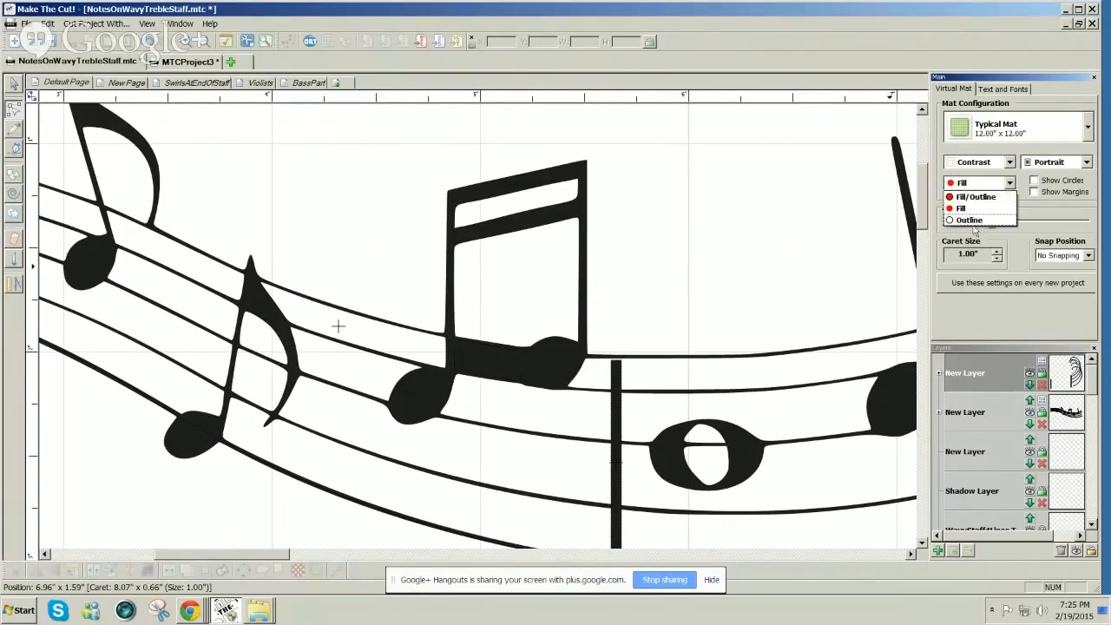
{"action": "left_click", "coordinate": [970, 220]}
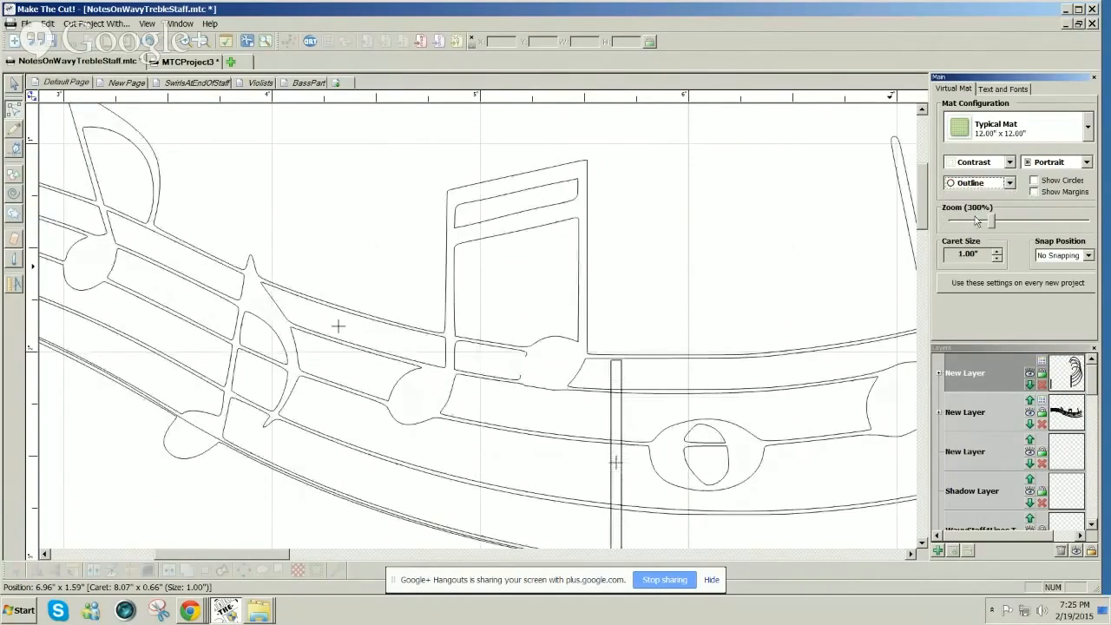
{"action": "left_click", "coordinate": [521, 378]}
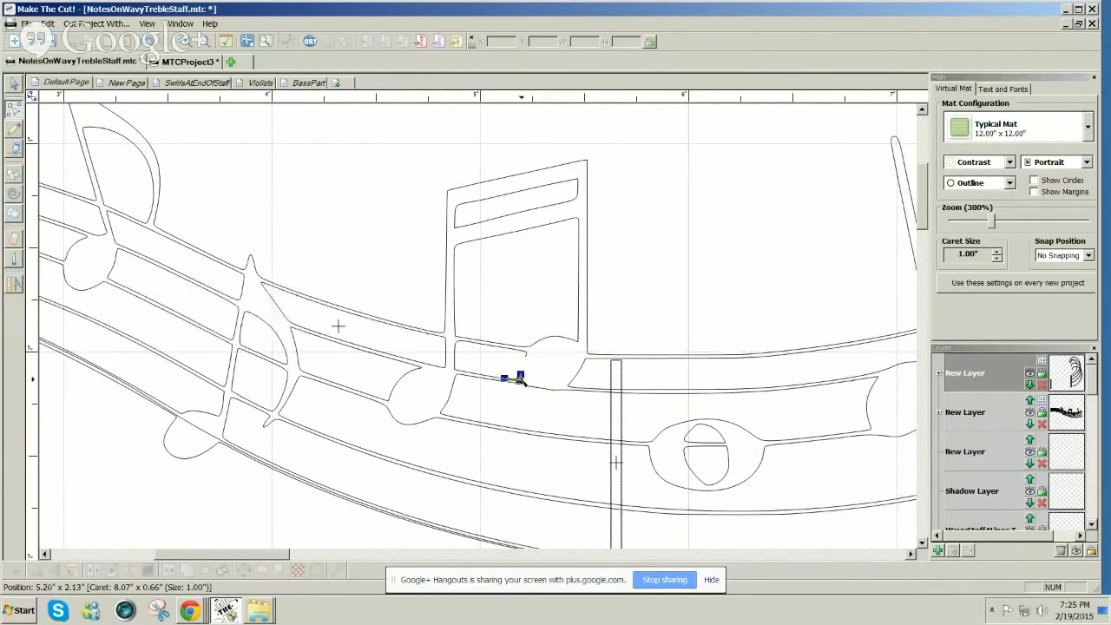
{"action": "left_click", "coordinate": [504, 379]}
{"action": "left_click_drag", "start_coordinate": [506, 379], "coordinate": [526, 384]}
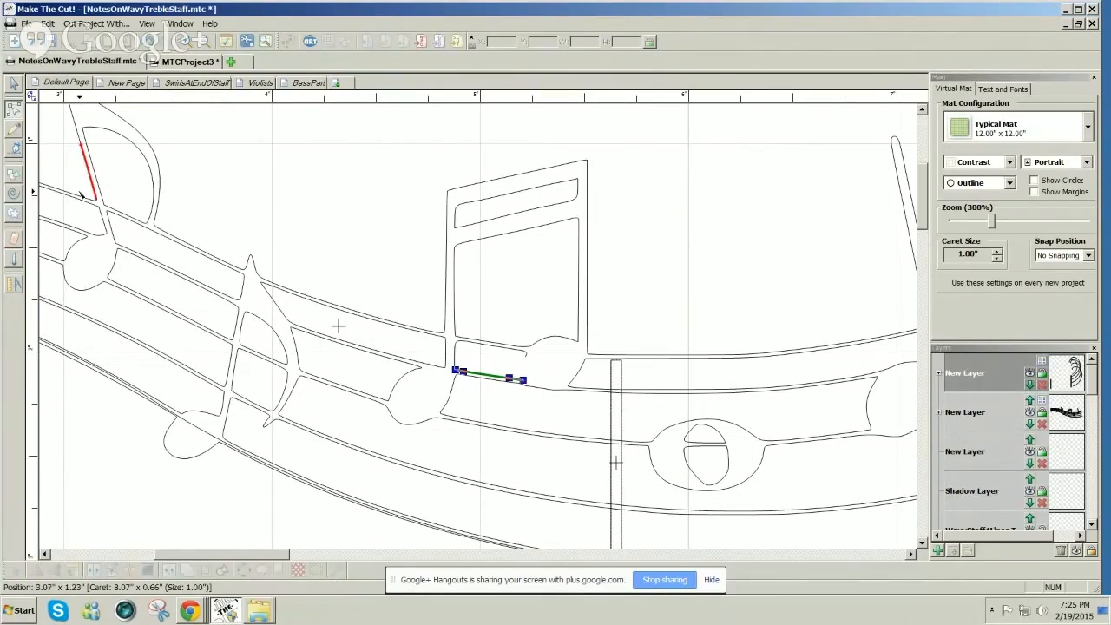
Draw a Bezier line closing the gap on the note head's left side and convert it to a straight line.
{"action": "left_click", "coordinate": [13, 148]}
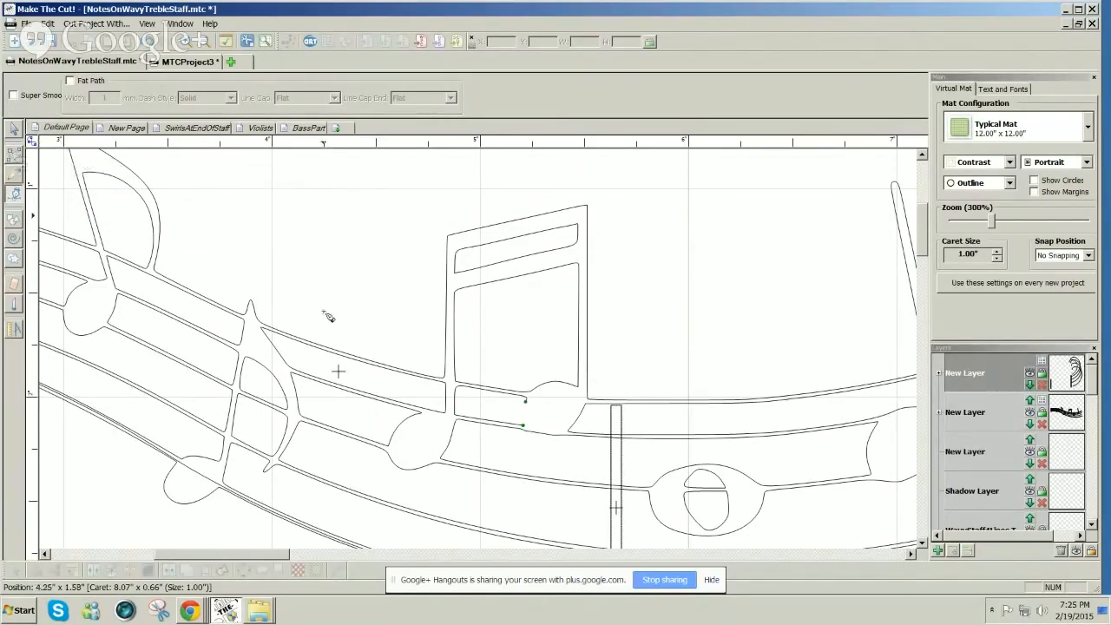
{"action": "left_click_drag", "start_coordinate": [524, 427], "coordinate": [528, 408]}
{"action": "left_click", "coordinate": [14, 155]}
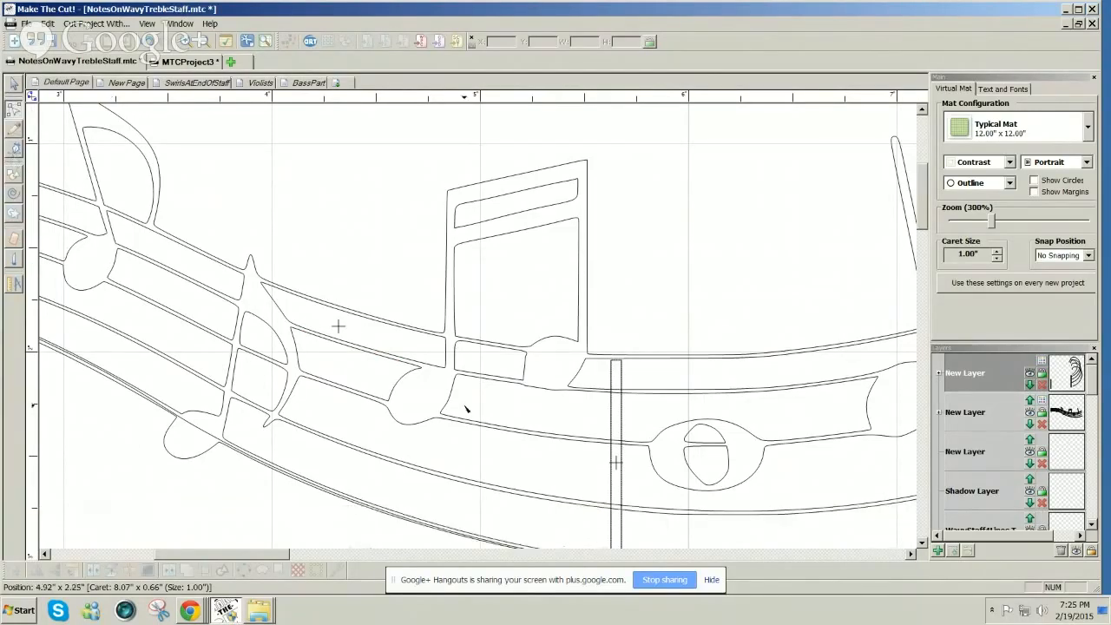
{"action": "left_click", "coordinate": [524, 368]}
{"action": "left_click", "coordinate": [524, 375]}
{"action": "left_click", "coordinate": [525, 370]}
{"action": "right_click", "coordinate": [525, 371]}
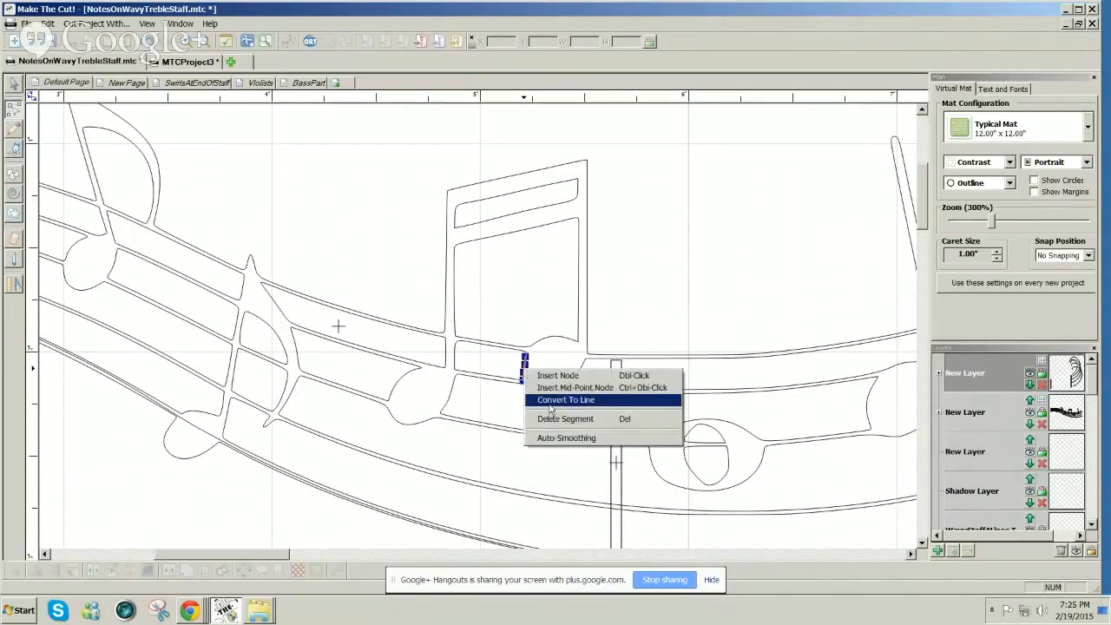
{"action": "left_click", "coordinate": [550, 401]}
{"action": "left_click", "coordinate": [760, 333]}
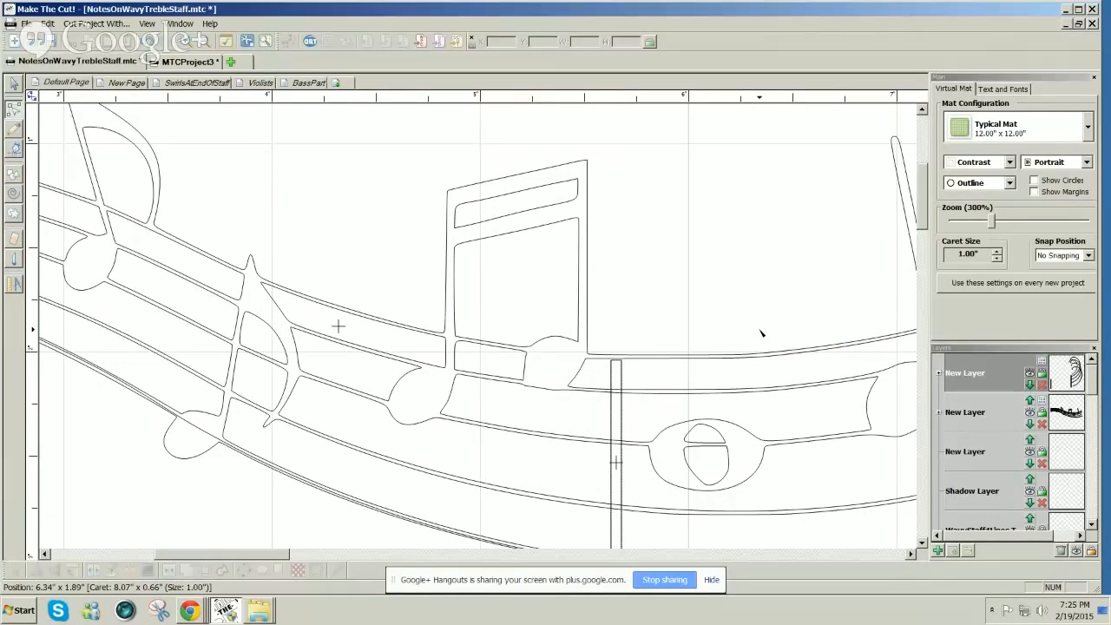
Clear the kinked corner where the upper staff line meets the note head and redraw the missing piece of line.
{"action": "right_click", "coordinate": [527, 355]}
{"action": "left_click", "coordinate": [545, 395]}
{"action": "left_click", "coordinate": [520, 353]}
{"action": "left_click", "coordinate": [522, 357]}
{"action": "left_click", "coordinate": [521, 364]}
{"action": "left_click_drag", "start_coordinate": [523, 357], "coordinate": [526, 355]}
{"action": "left_click", "coordinate": [14, 148]}
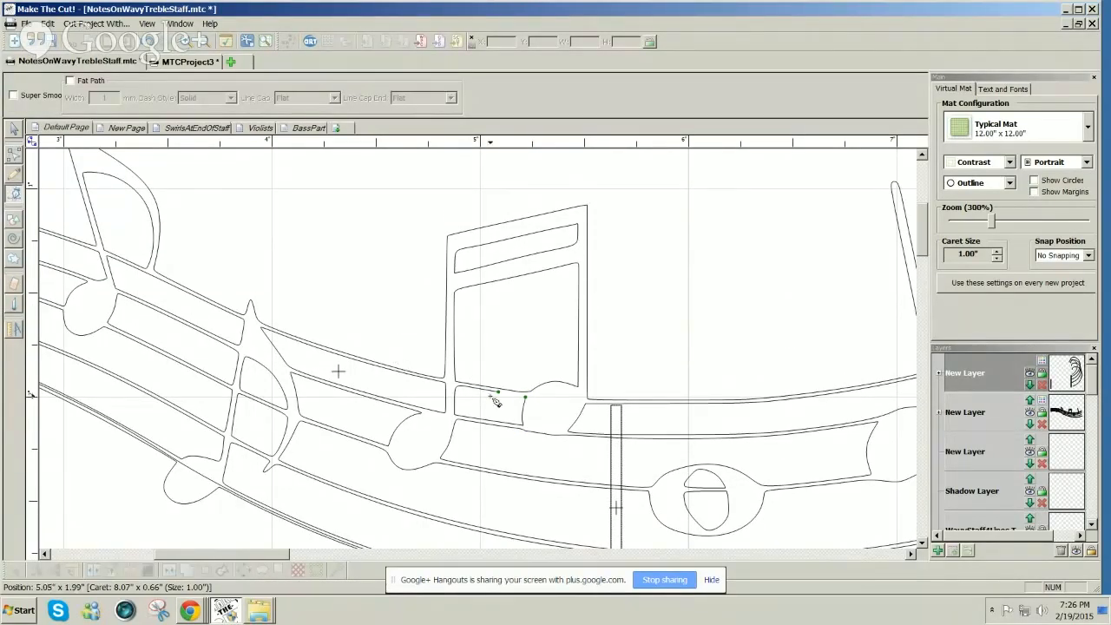
{"action": "left_click_drag", "start_coordinate": [503, 397], "coordinate": [531, 408]}
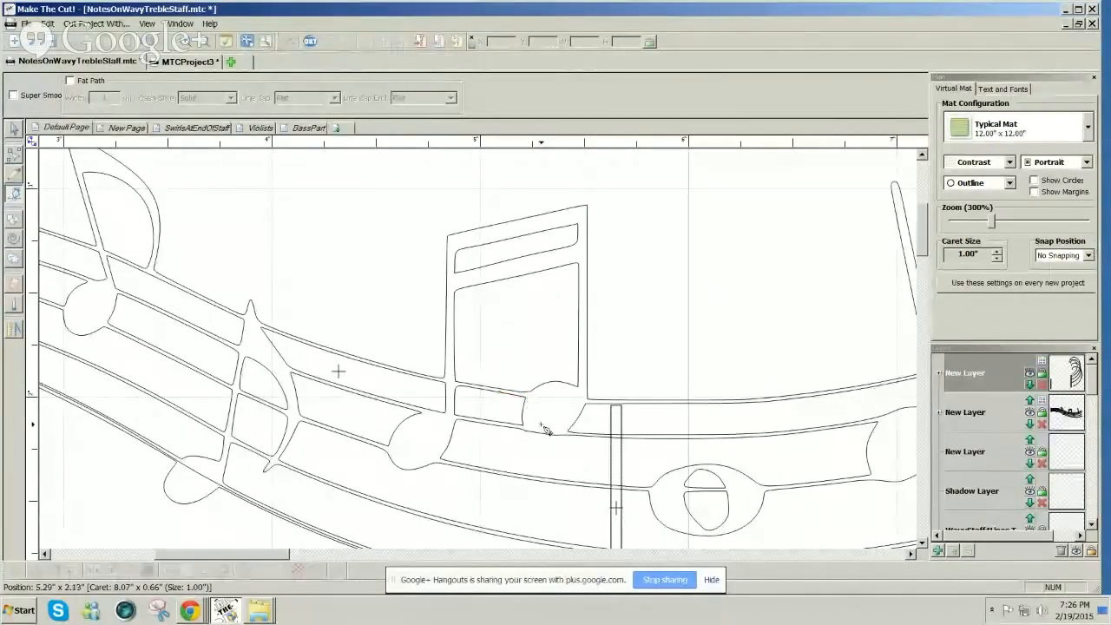
{"action": "key", "text": "Escape"}
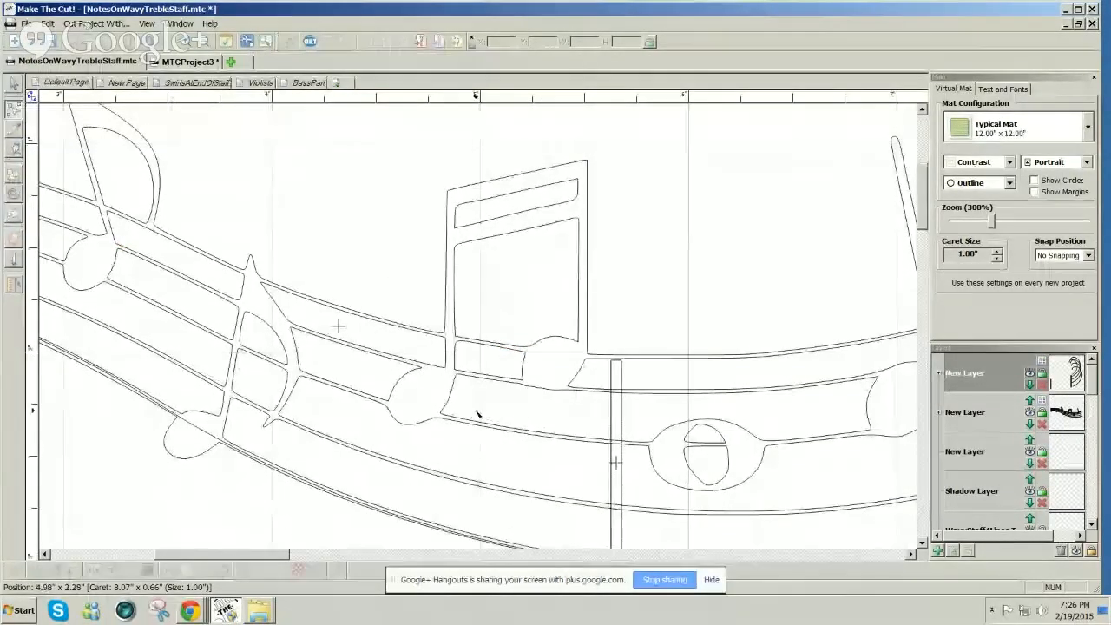
Delete the two surplus nodes on the staff line's lower edge beneath the note head.
{"action": "left_click", "coordinate": [552, 390]}
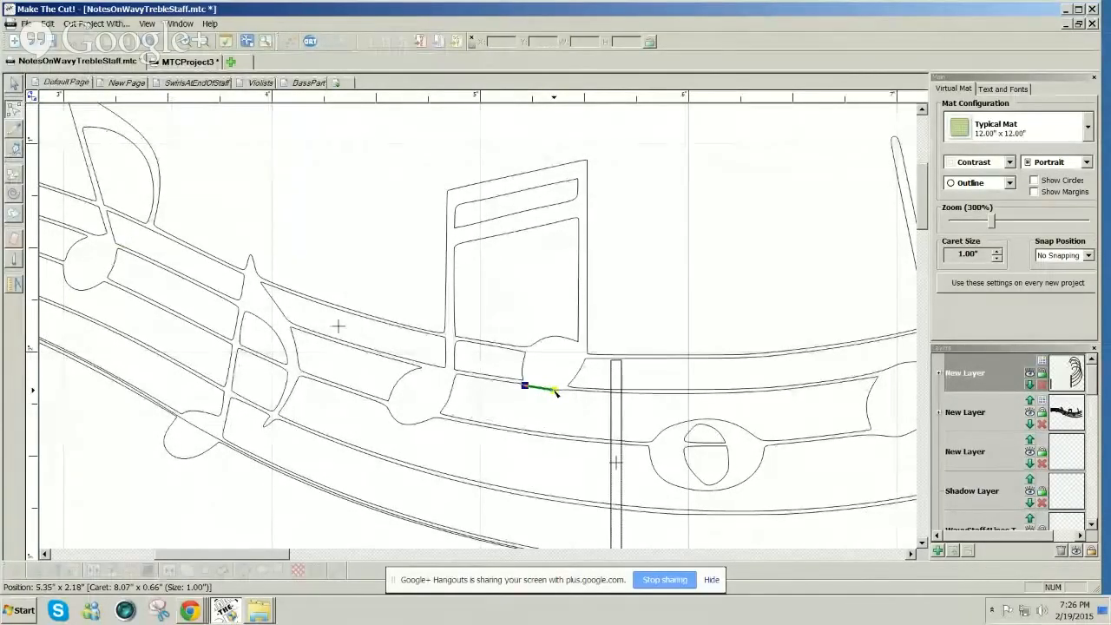
{"action": "right_click", "coordinate": [555, 395]}
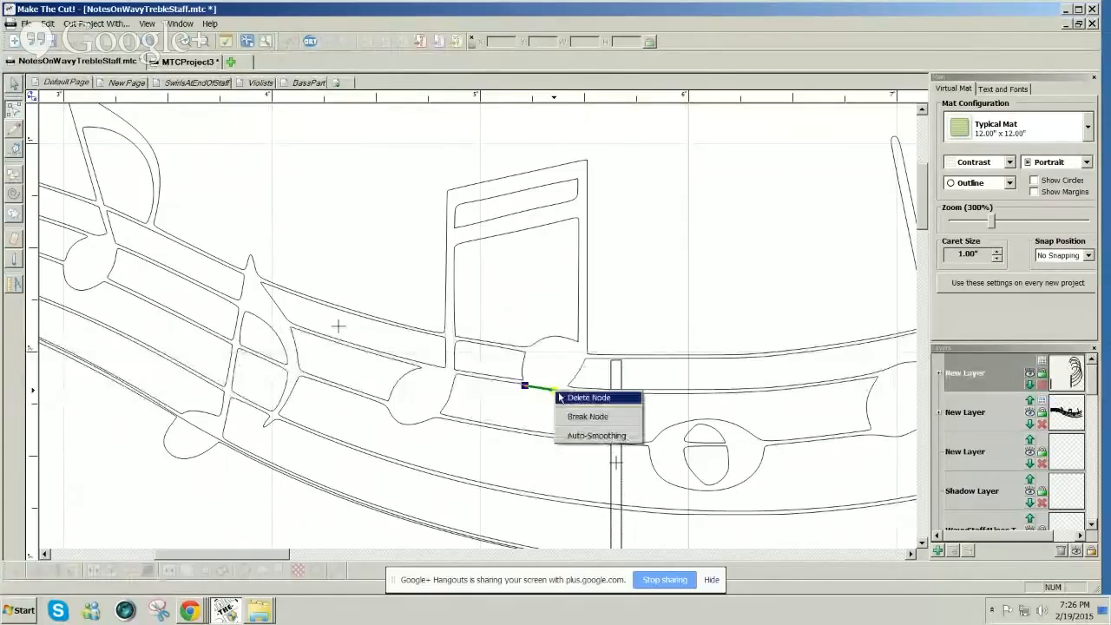
{"action": "left_click", "coordinate": [565, 398]}
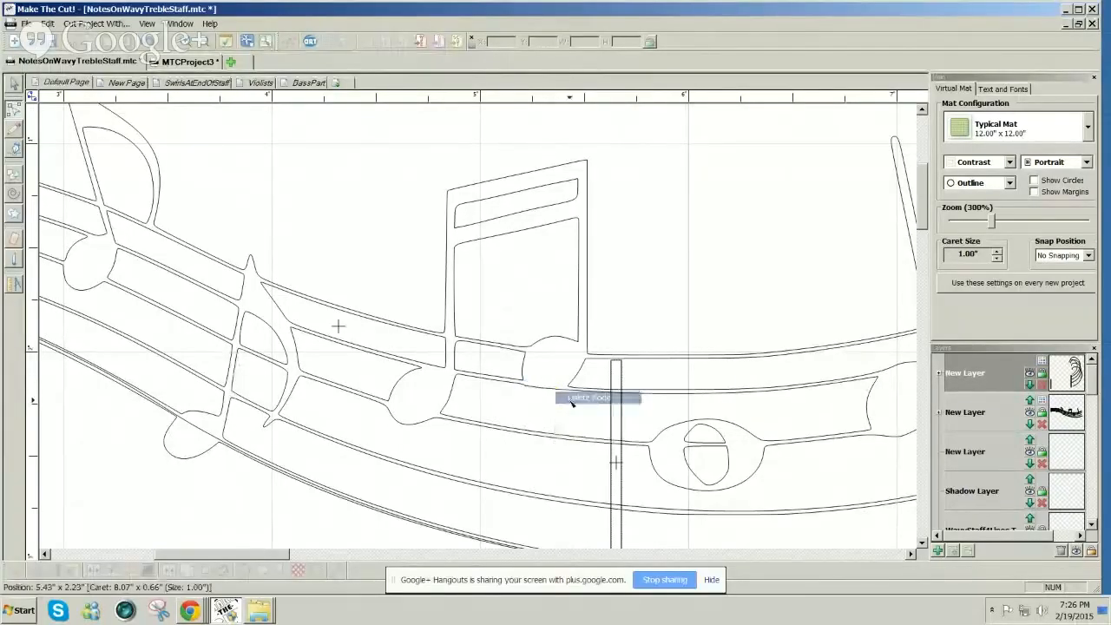
{"action": "left_click", "coordinate": [527, 387]}
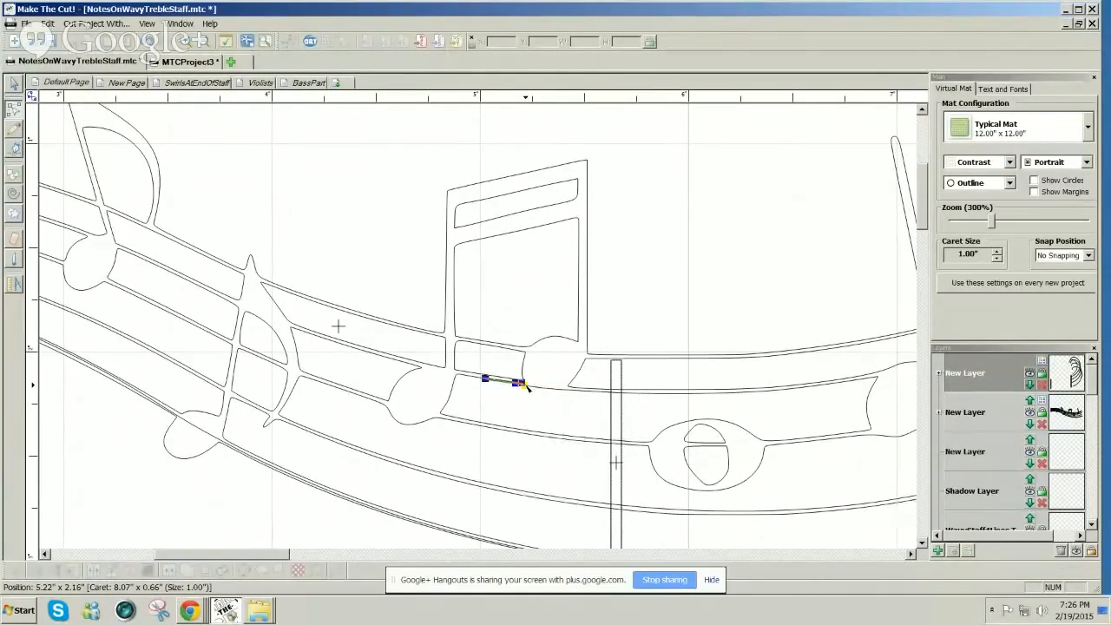
{"action": "right_click", "coordinate": [525, 386]}
{"action": "left_click", "coordinate": [547, 425]}
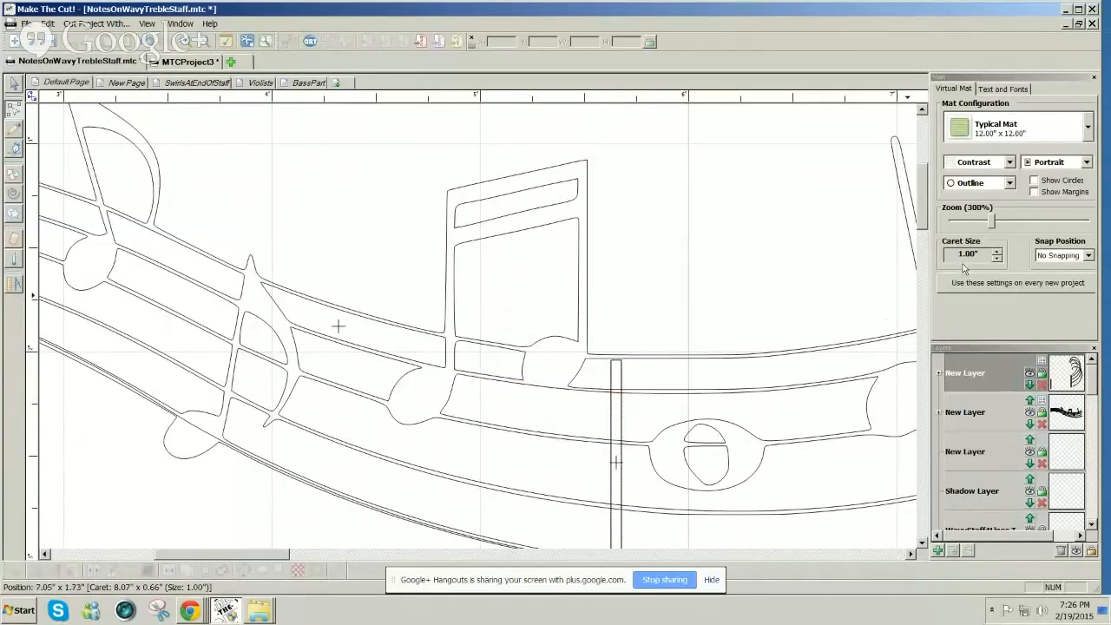
Set the mat's shape display back to Fill/Outline.
{"action": "left_click", "coordinate": [1009, 183]}
{"action": "left_click", "coordinate": [1009, 184]}
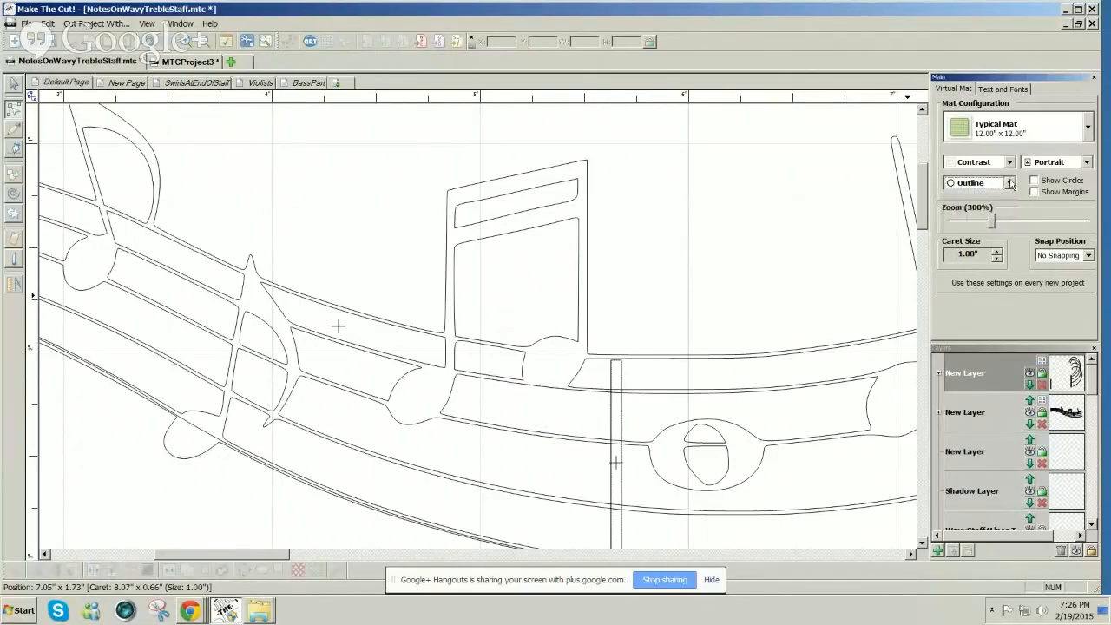
{"action": "left_click", "coordinate": [1011, 184]}
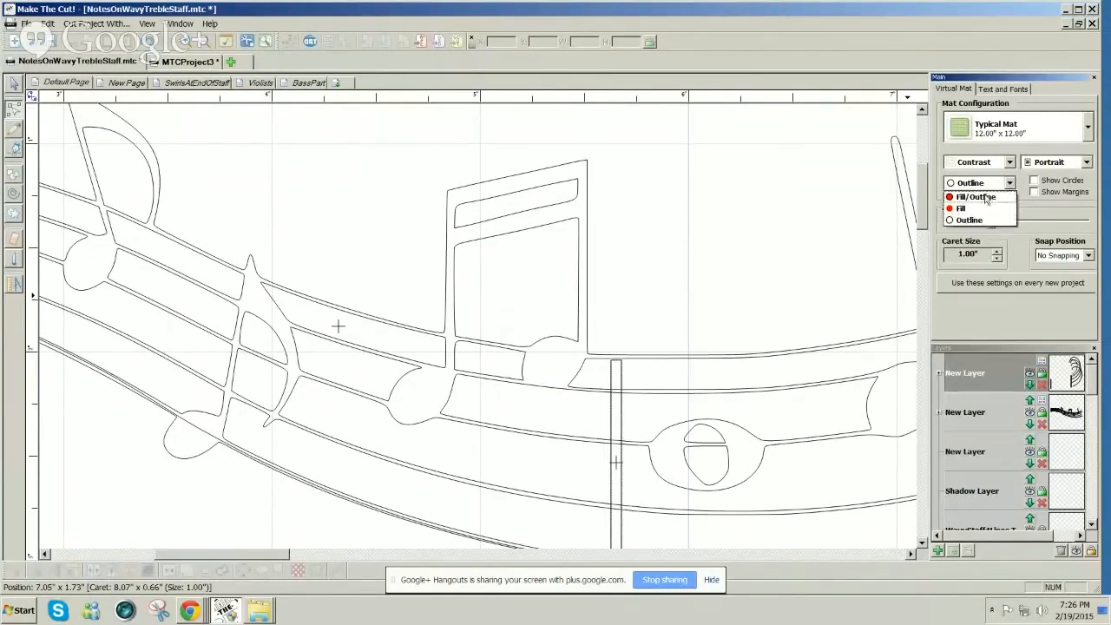
{"action": "left_click", "coordinate": [986, 199]}
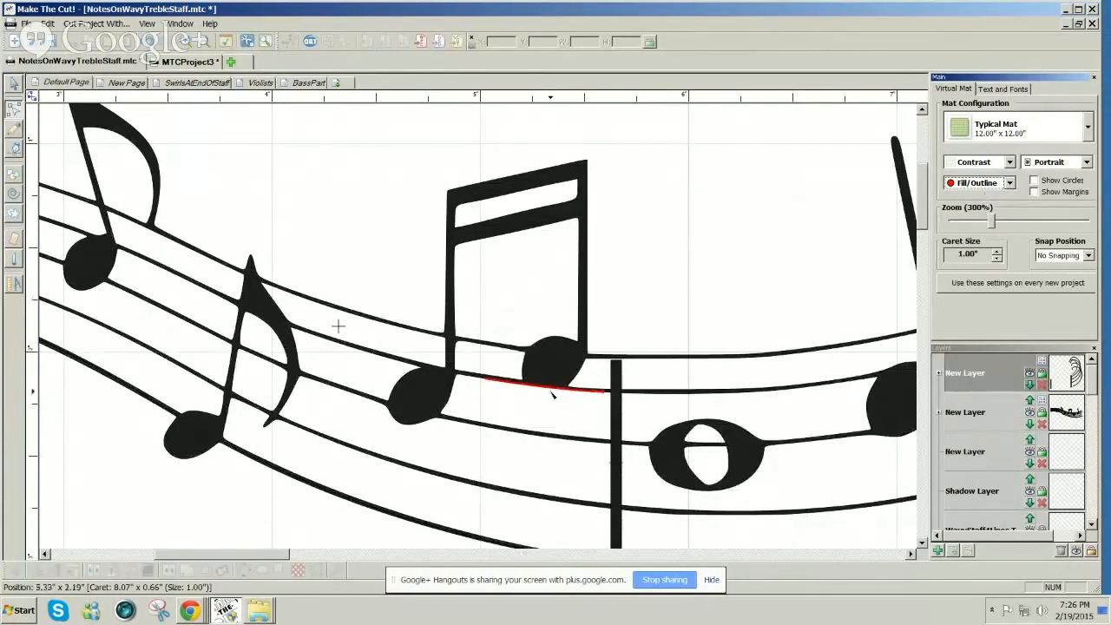
Move the end node of the note head's upper curve to round it off and remove the extra node beside it.
{"action": "left_click", "coordinate": [532, 347]}
{"action": "left_click_drag", "start_coordinate": [532, 347], "coordinate": [529, 351]}
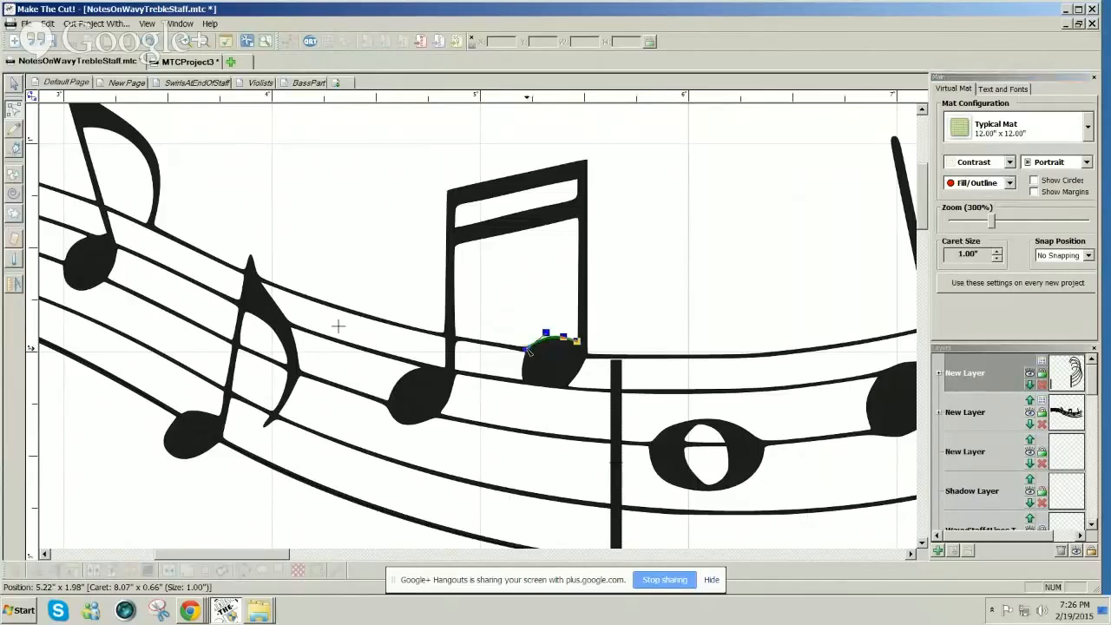
{"action": "left_click", "coordinate": [525, 351]}
{"action": "right_click", "coordinate": [522, 350]}
{"action": "left_click", "coordinate": [556, 384]}
Select the whole alto clef staff with its bar lines and swirls and join everything into one shape.
{"action": "left_click_drag", "start_coordinate": [990, 223], "coordinate": [957, 224]}
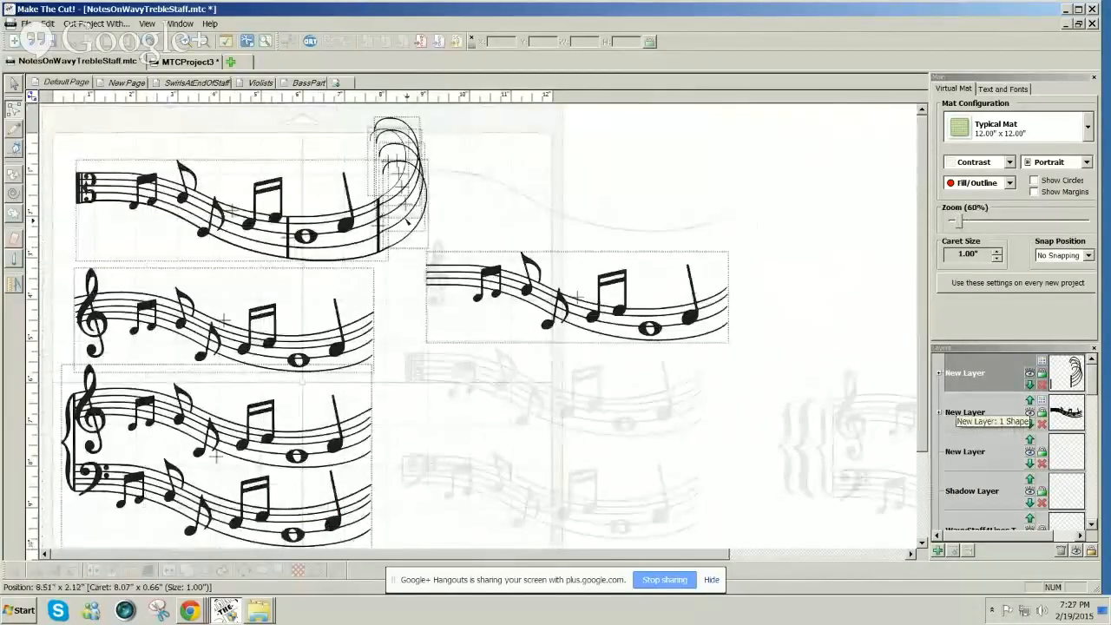
{"action": "left_click", "coordinate": [13, 82]}
{"action": "left_click_drag", "start_coordinate": [48, 113], "coordinate": [486, 265]}
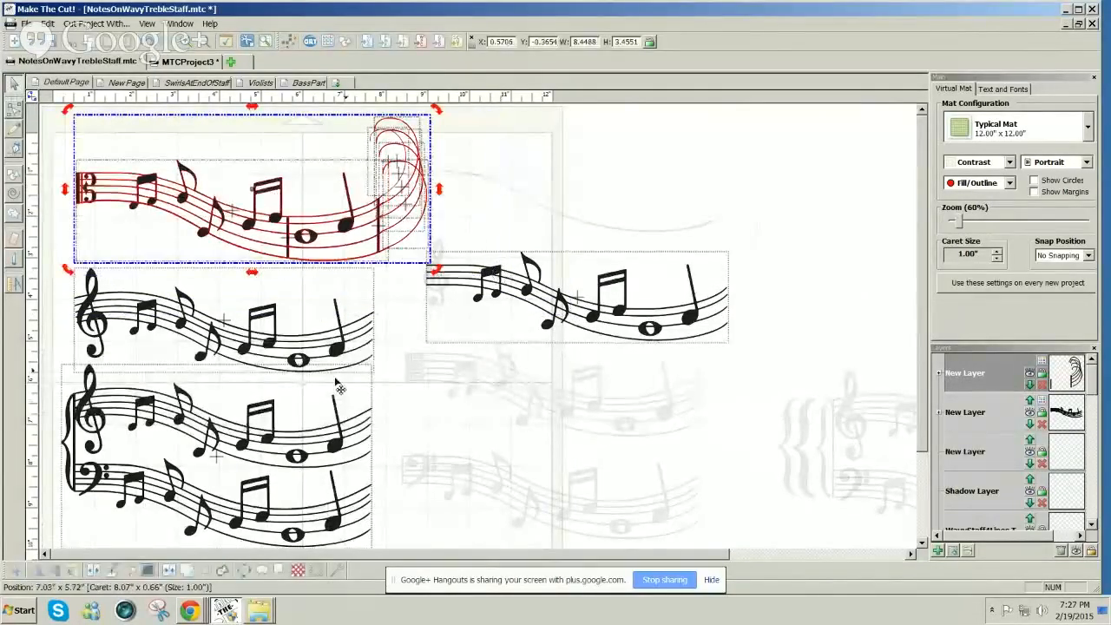
{"action": "left_click", "coordinate": [186, 570]}
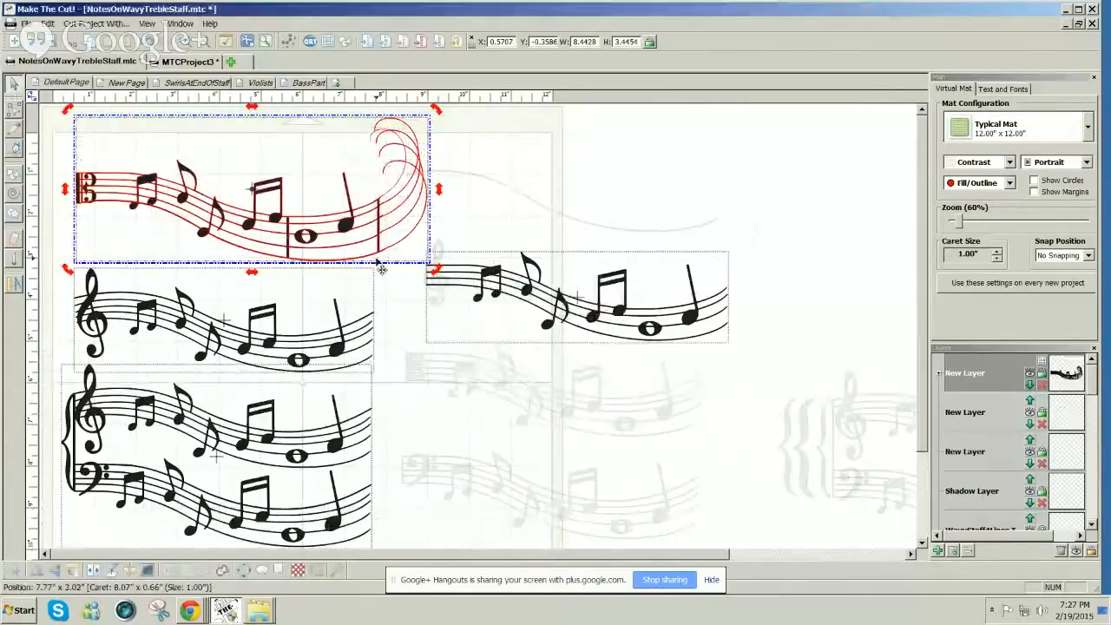
Move the joined alto clef staff slightly toward the mat's upper-left corner, to about X 0.35 and Y -0.40.
{"action": "mouse_move", "coordinate": [357, 251]}
{"action": "left_mouse_down"}
{"action": "mouse_move", "coordinate": [549, 268]}
{"action": "mouse_move", "coordinate": [348, 248]}
{"action": "left_mouse_up"}
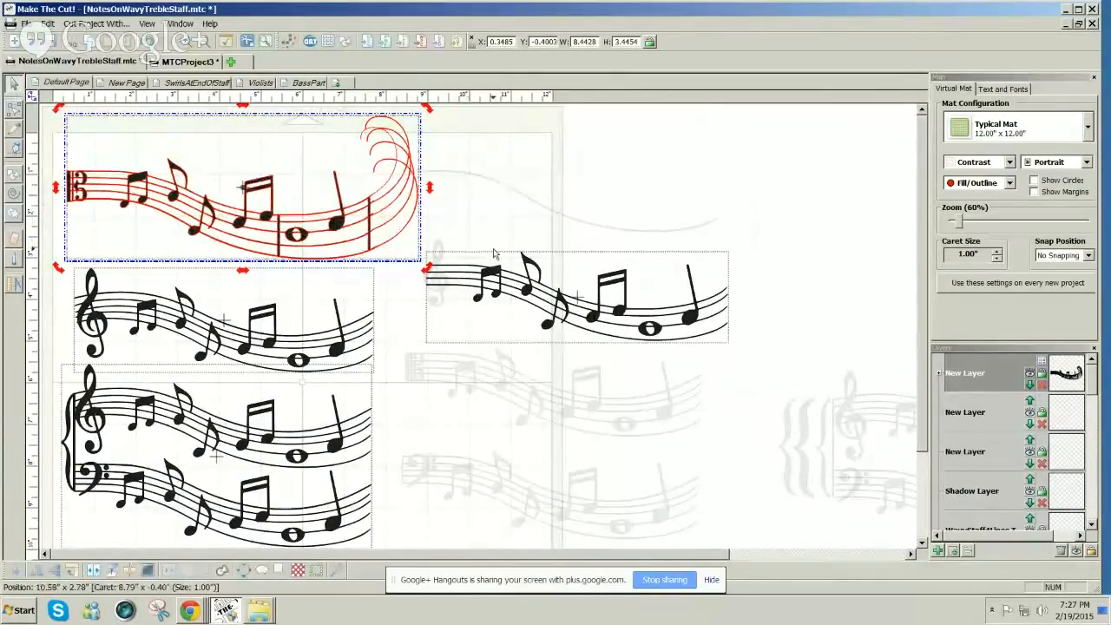
{"action": "scroll", "coordinate": [925, 270], "scroll_direction": "down", "scroll_amount": 1}
{"action": "scroll", "coordinate": [925, 270], "scroll_direction": "down", "scroll_amount": 3}
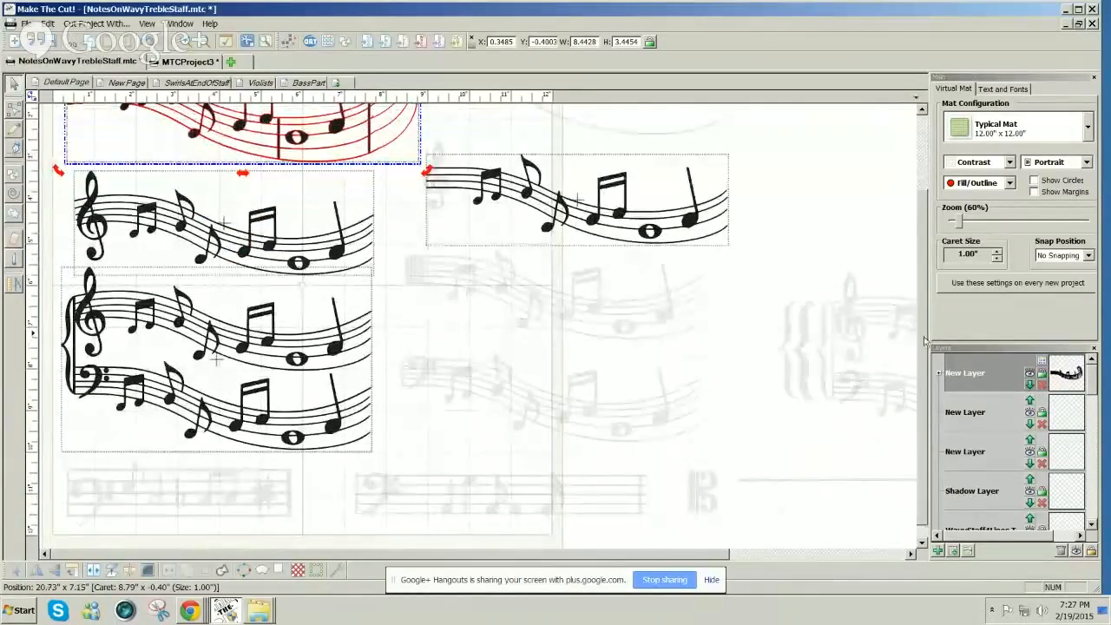
{"action": "scroll", "coordinate": [246, 192], "scroll_direction": "up", "scroll_amount": 3}
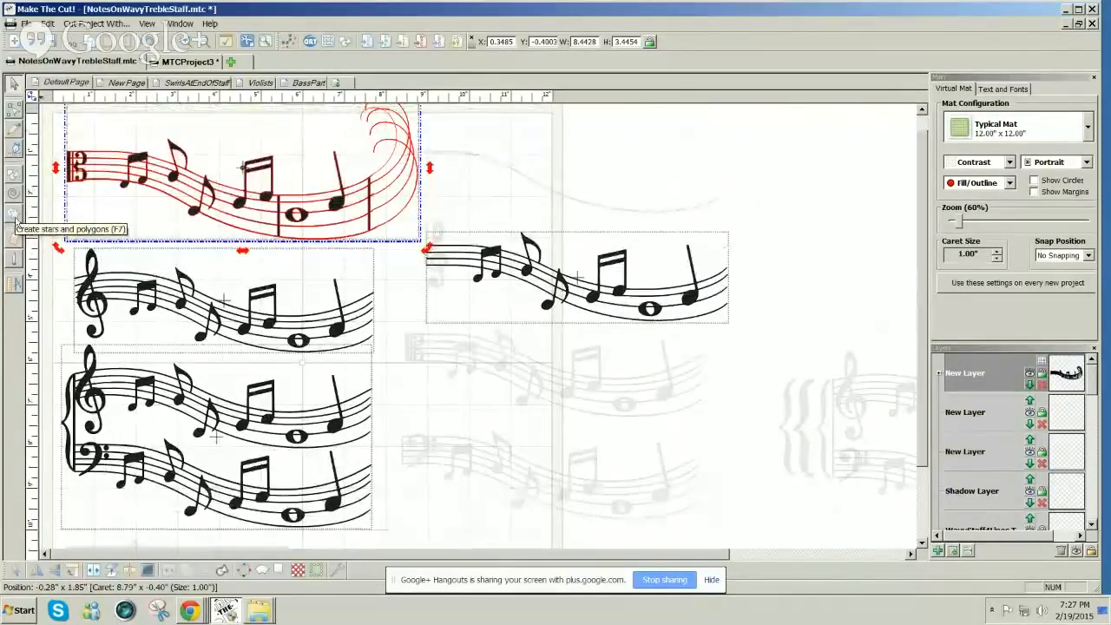
Draw a trial five-cornered star with a 0.5 spoke ratio in the empty area beside the mat and delete it.
{"action": "left_click", "coordinate": [13, 214]}
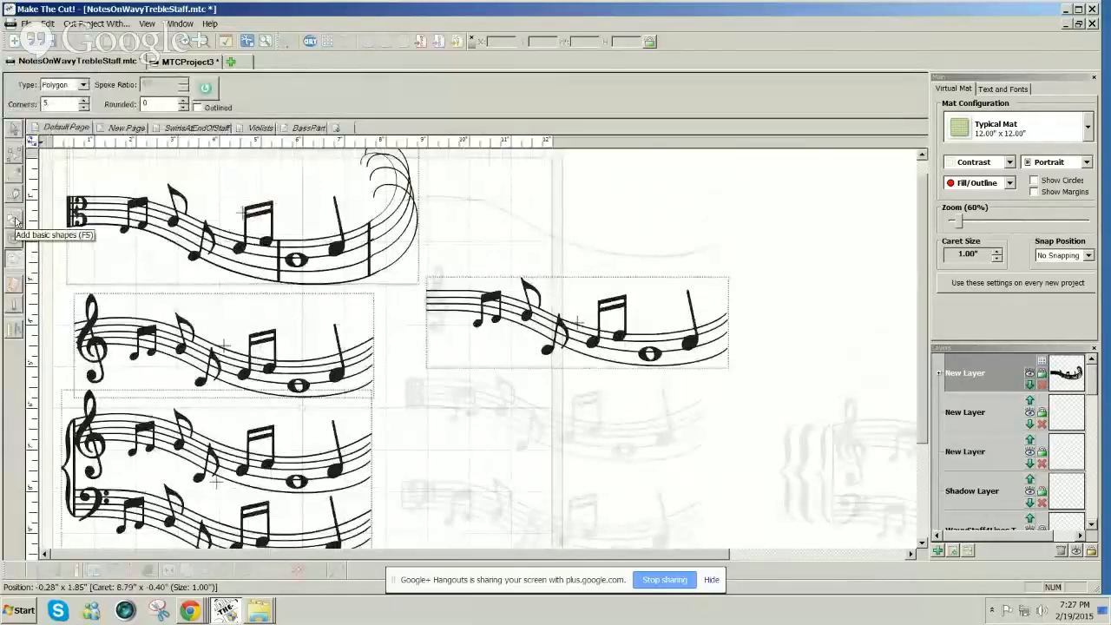
{"action": "left_click", "coordinate": [84, 85]}
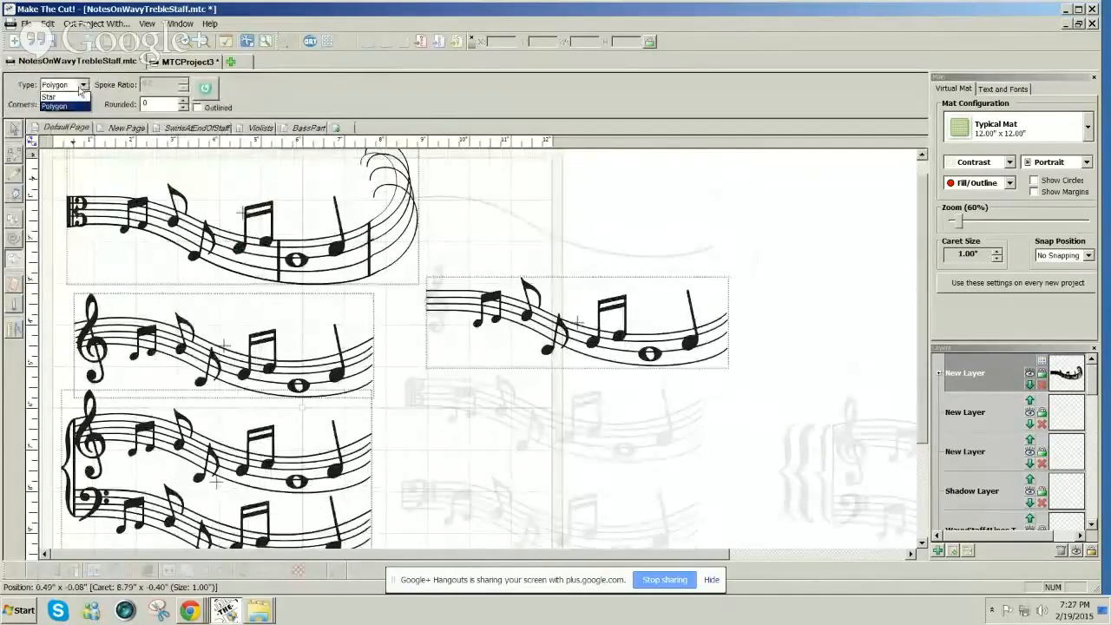
{"action": "left_click", "coordinate": [66, 97]}
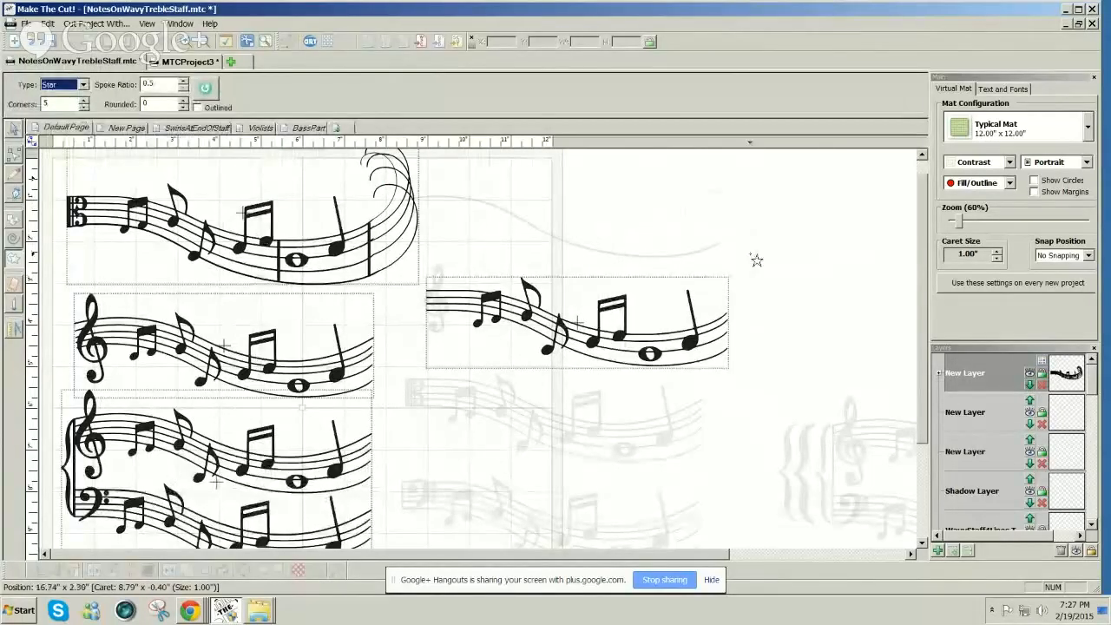
{"action": "left_click_drag", "start_coordinate": [765, 262], "coordinate": [829, 351]}
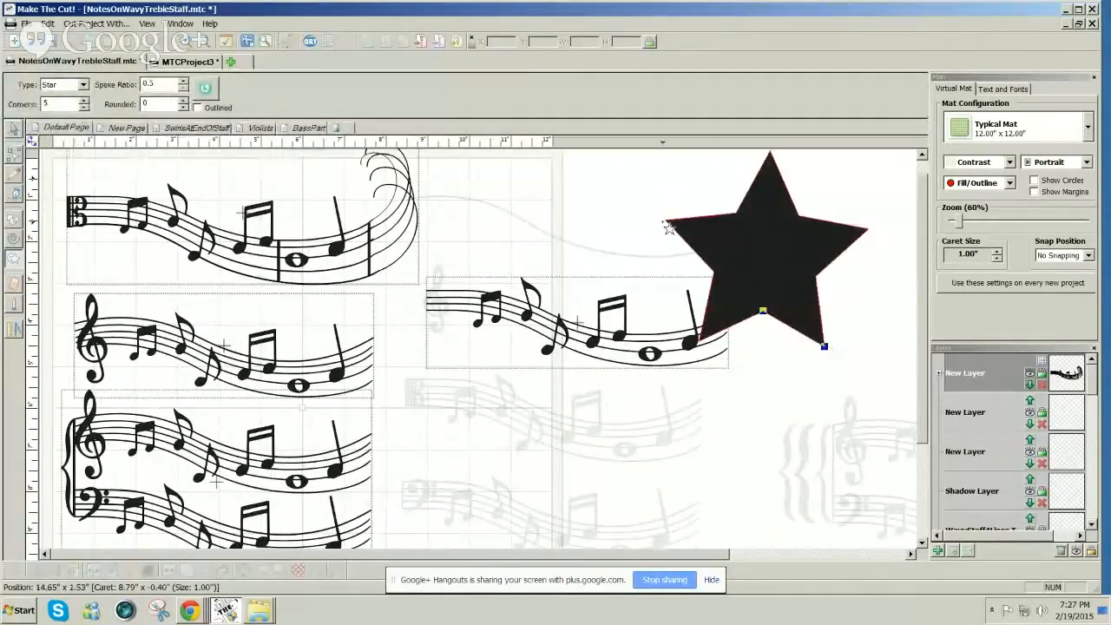
{"action": "key", "text": "Delete"}
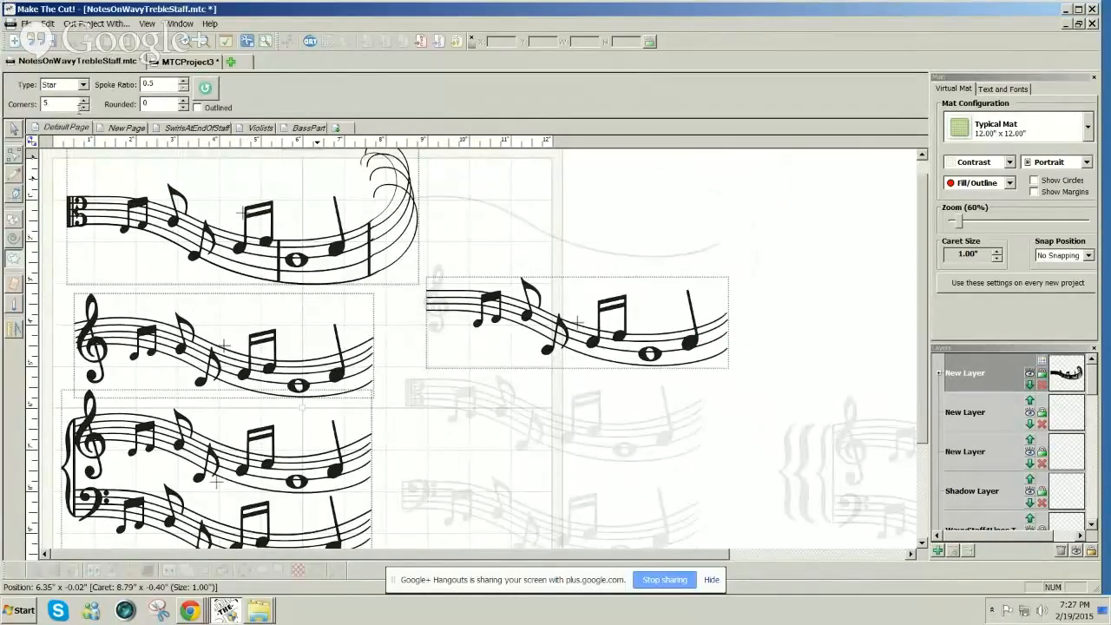
Draw a trial five-cornered polygon about 3.21 inches wide in the empty area beside the mat and delete it.
{"action": "left_click", "coordinate": [82, 85]}
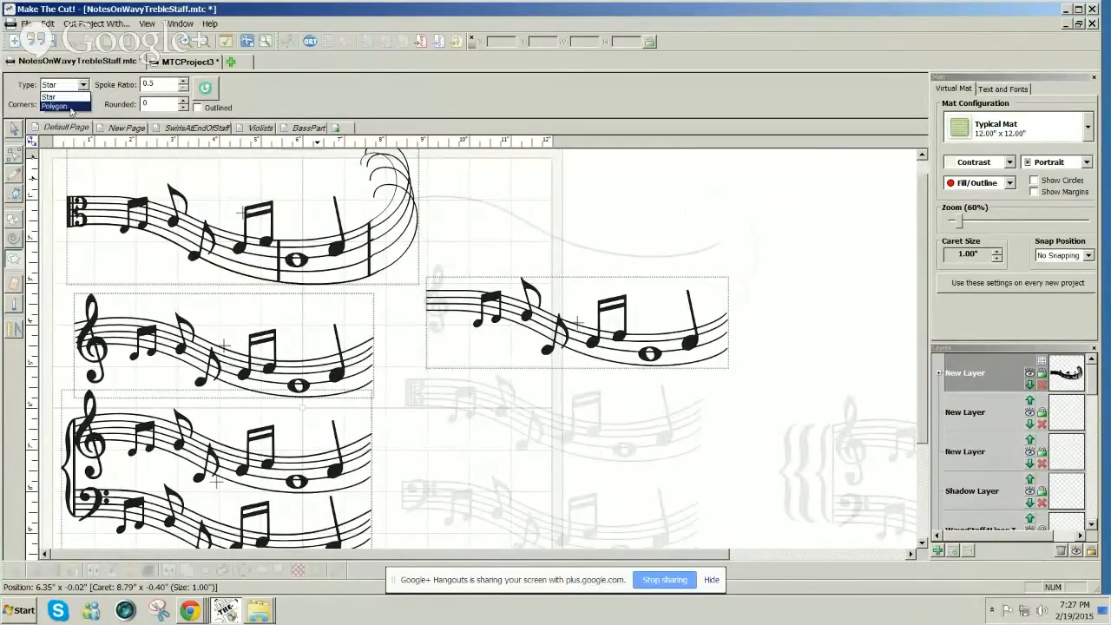
{"action": "left_click", "coordinate": [85, 108]}
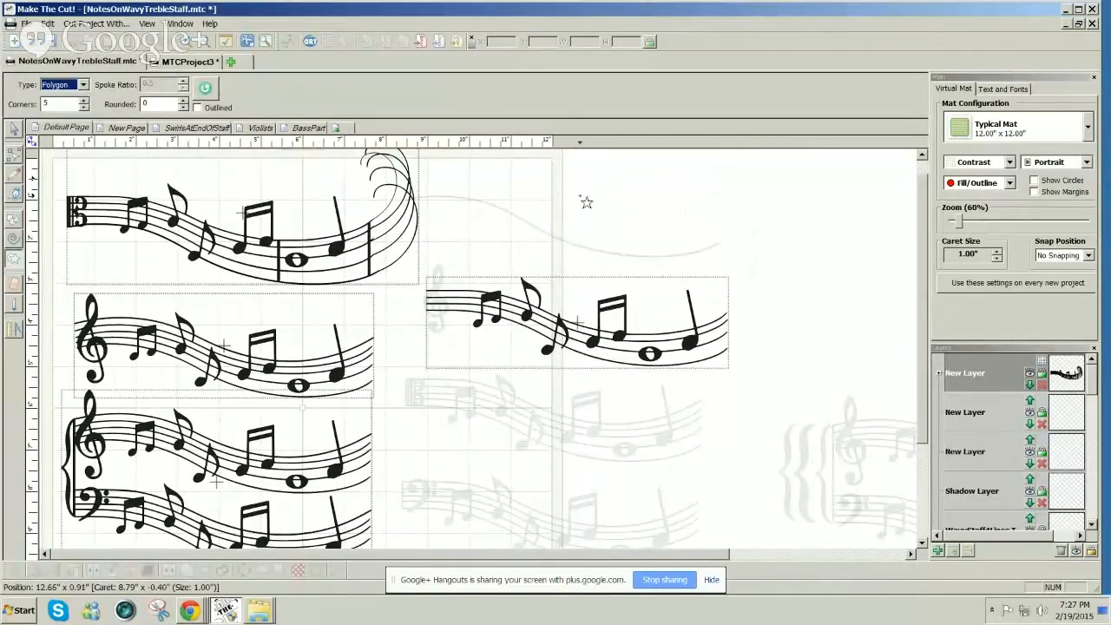
{"action": "left_click_drag", "start_coordinate": [705, 224], "coordinate": [757, 270]}
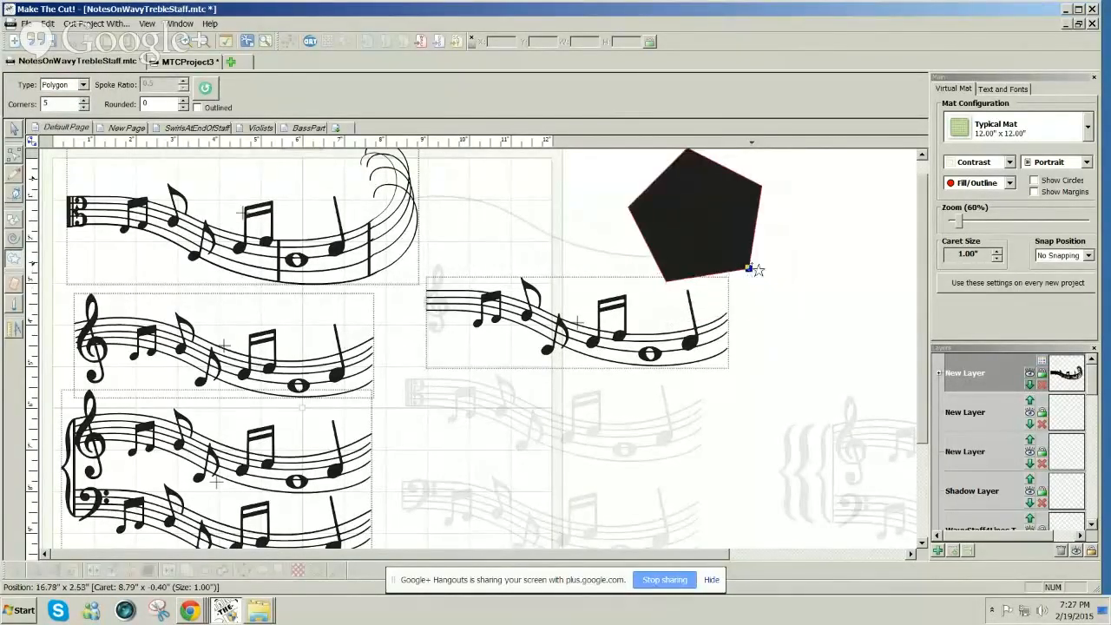
{"action": "left_click", "coordinate": [13, 128]}
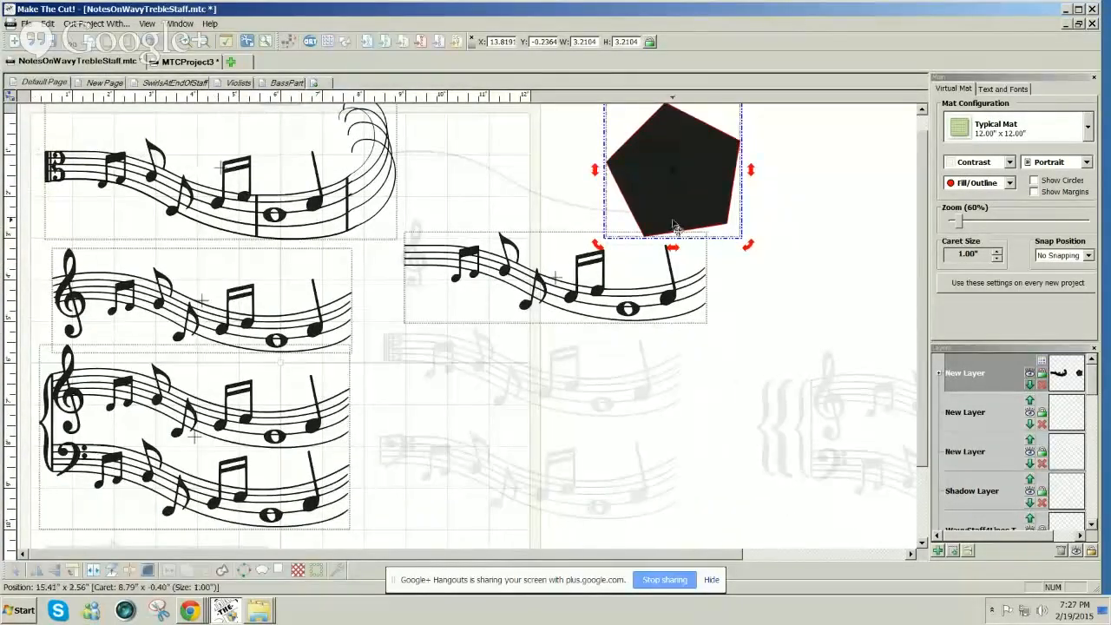
{"action": "key", "text": "Delete"}
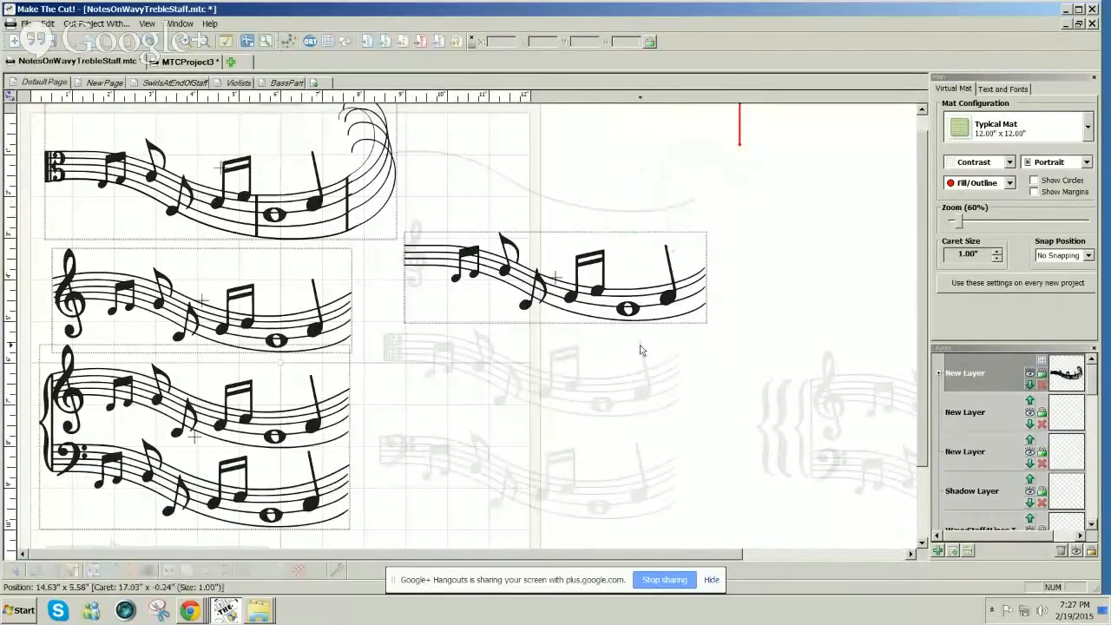